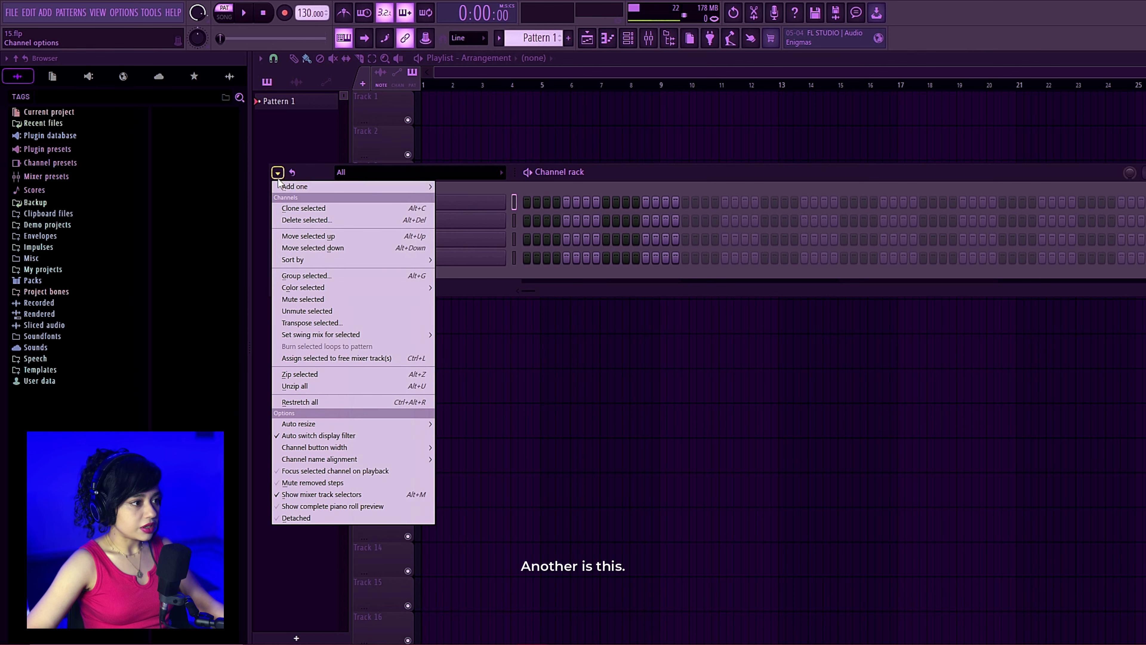
- Look over the list of addable plugins, and open the mixer with its window overlapping the channel rack
{"action": "left_click", "coordinate": [45, 13]}
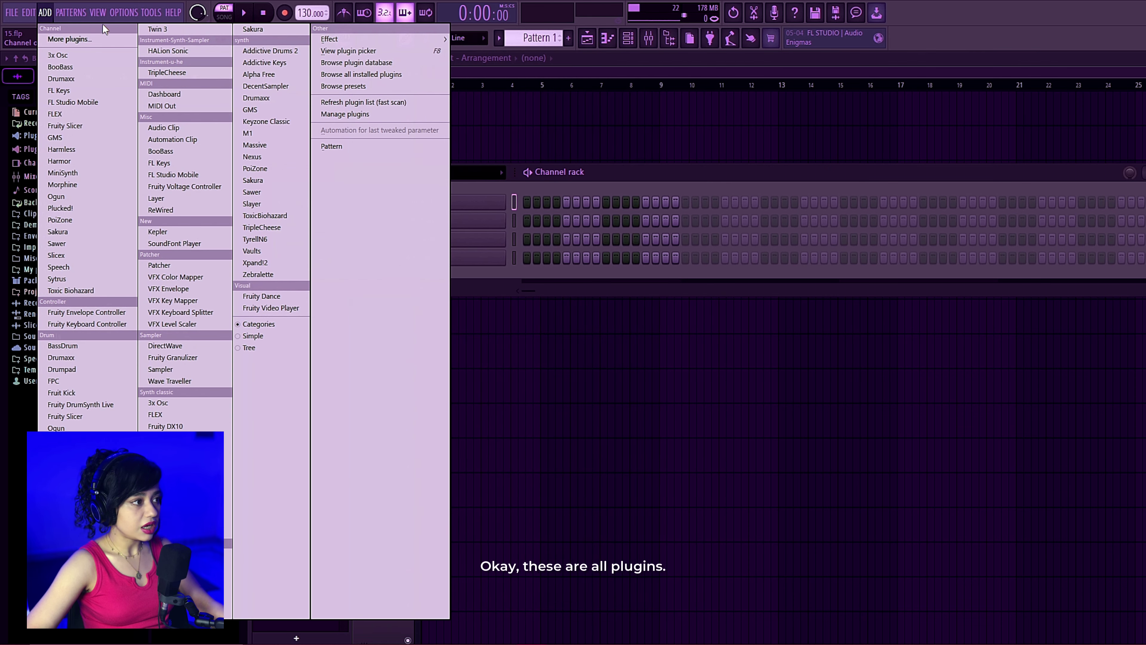
{"action": "left_click", "coordinate": [657, 40]}
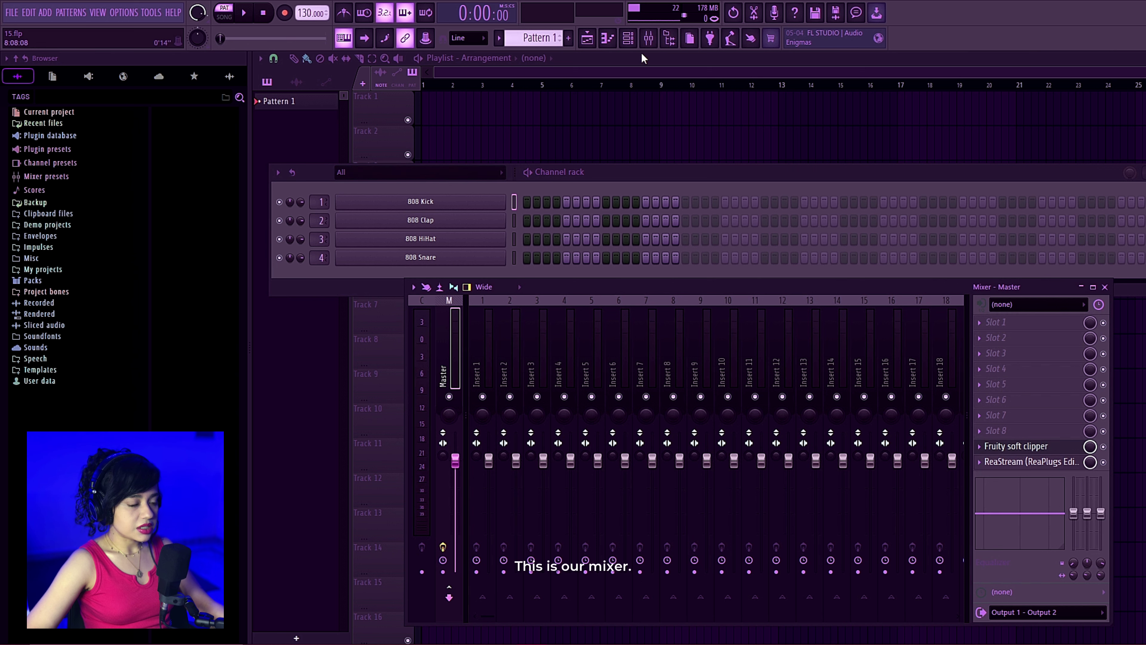
{"action": "left_click_drag", "start_coordinate": [582, 291], "coordinate": [568, 242]}
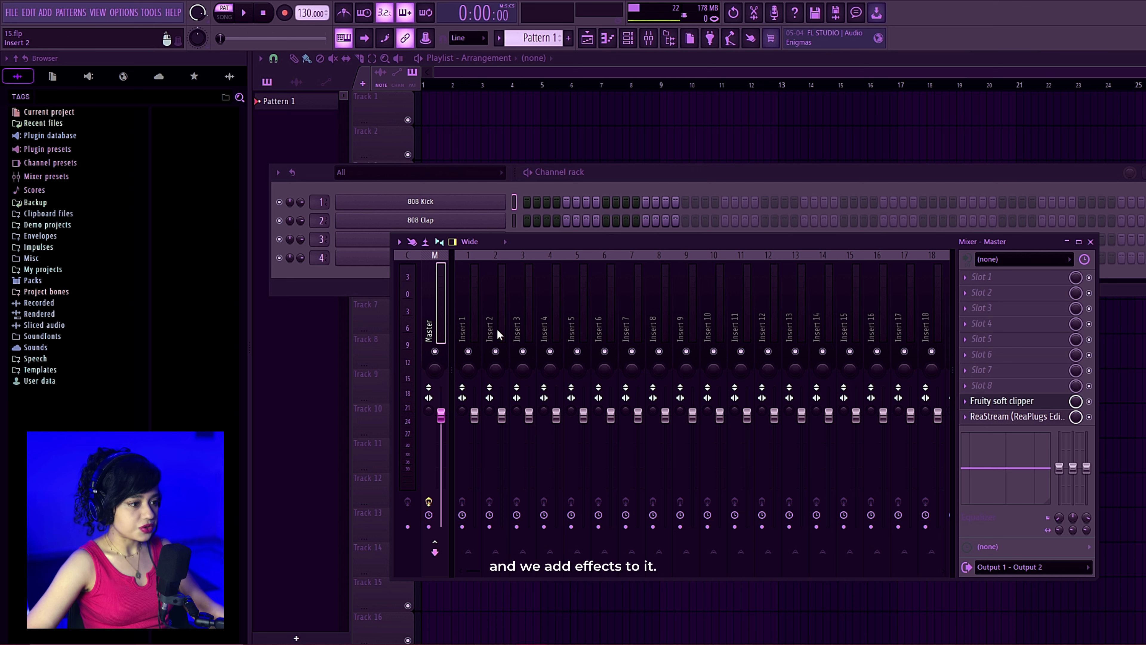
- Examine the mixer's tracks by selecting individual inserts, including Insert 1 and Insert 2
{"action": "left_click", "coordinate": [469, 311]}
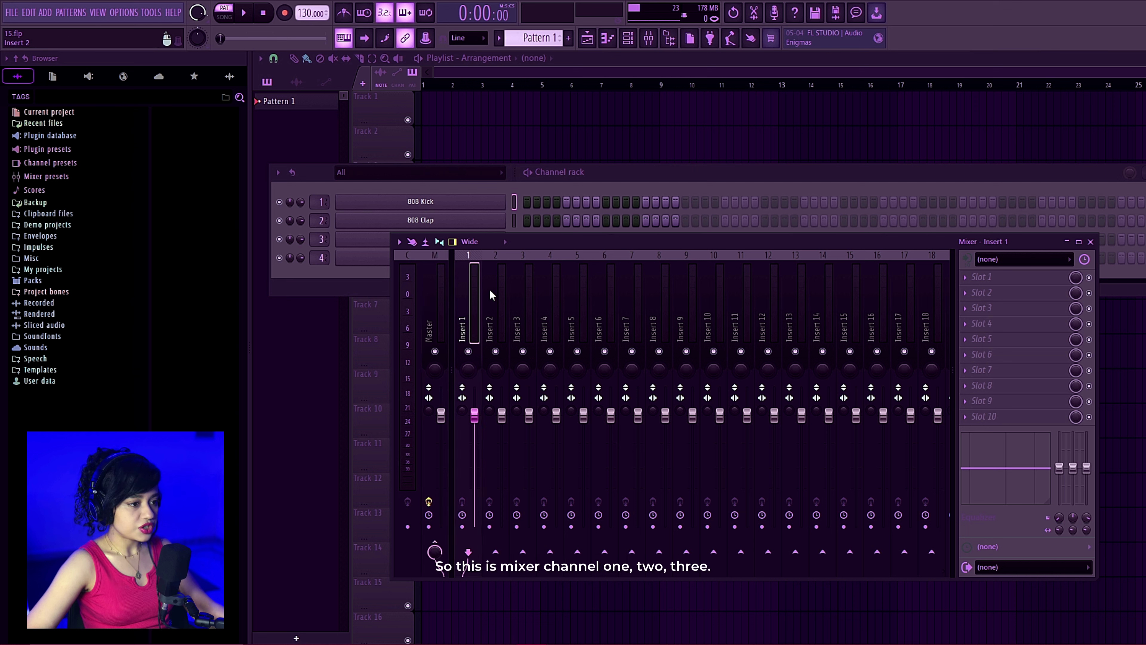
{"action": "left_click", "coordinate": [498, 290]}
{"action": "left_click", "coordinate": [512, 282]}
{"action": "left_click", "coordinate": [519, 221]}
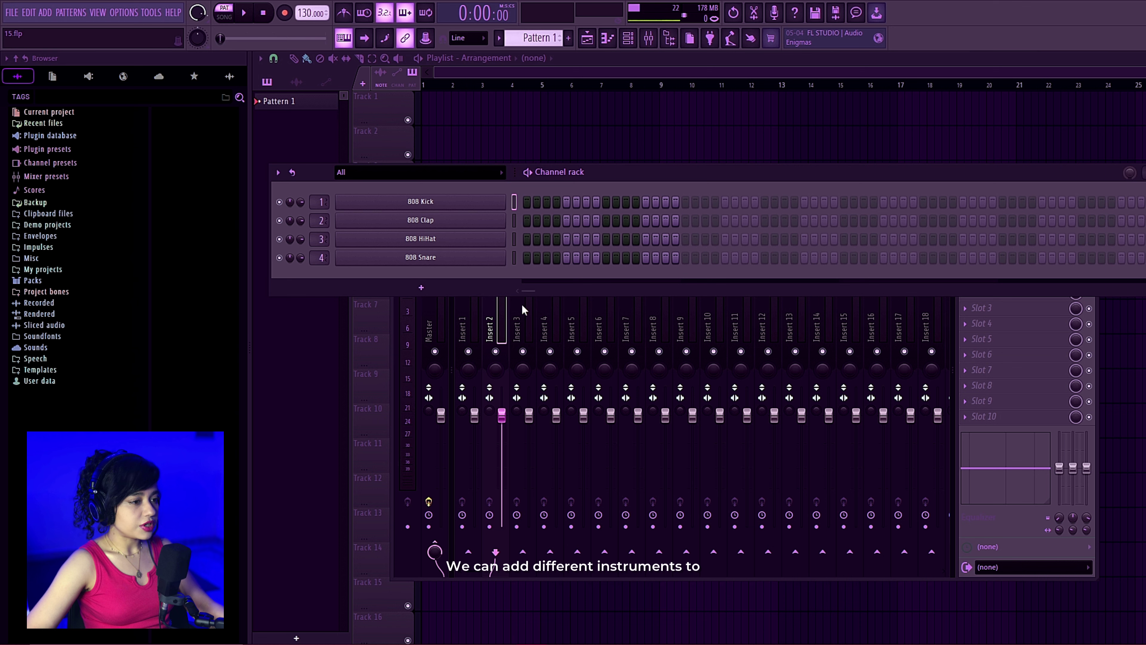
{"action": "left_click", "coordinate": [492, 321]}
{"action": "left_click", "coordinate": [469, 325]}
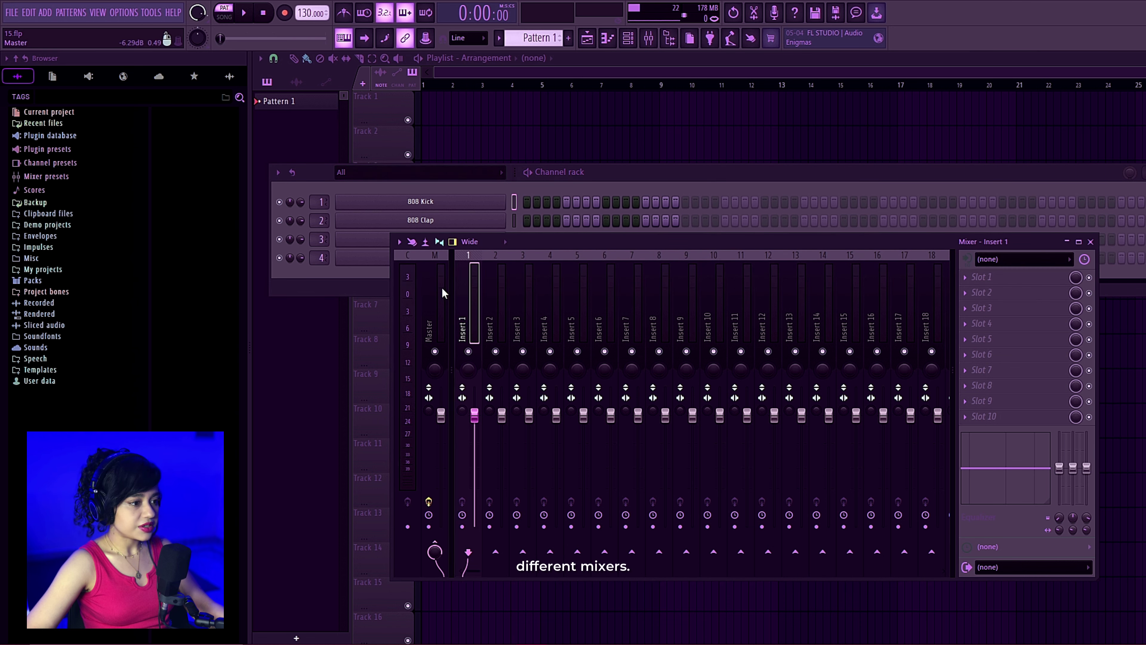
{"action": "left_click", "coordinate": [441, 298]}
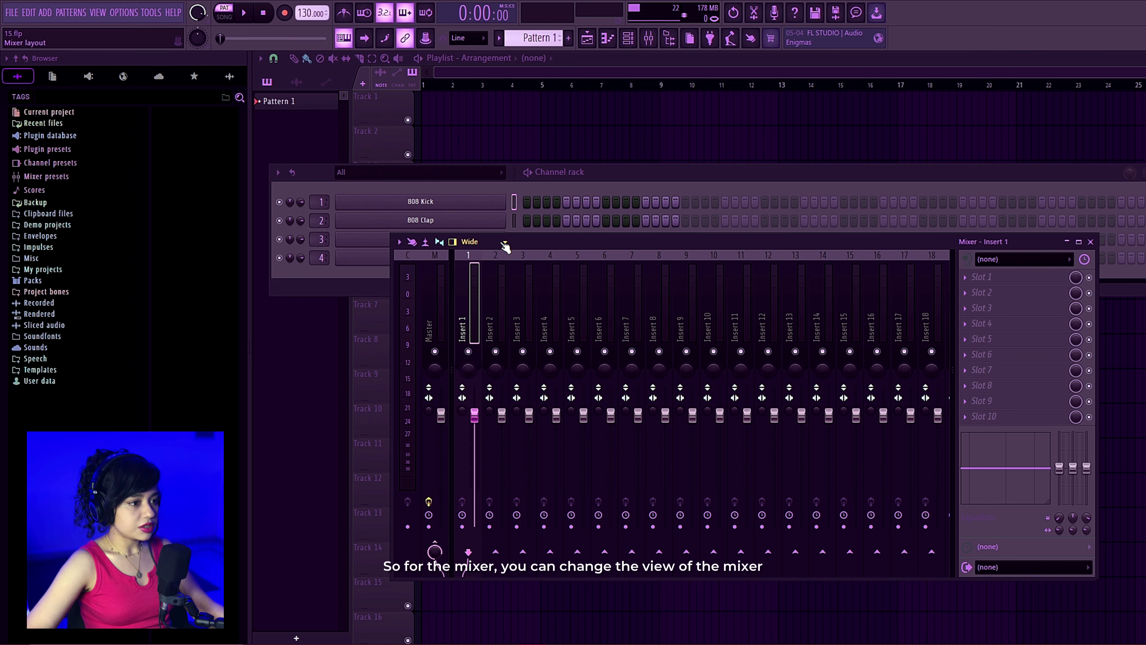
- Try the Compact, Compact 2 and Compact alt mixer layouts and return the mixer to the Wide layout
{"action": "left_click", "coordinate": [505, 243]}
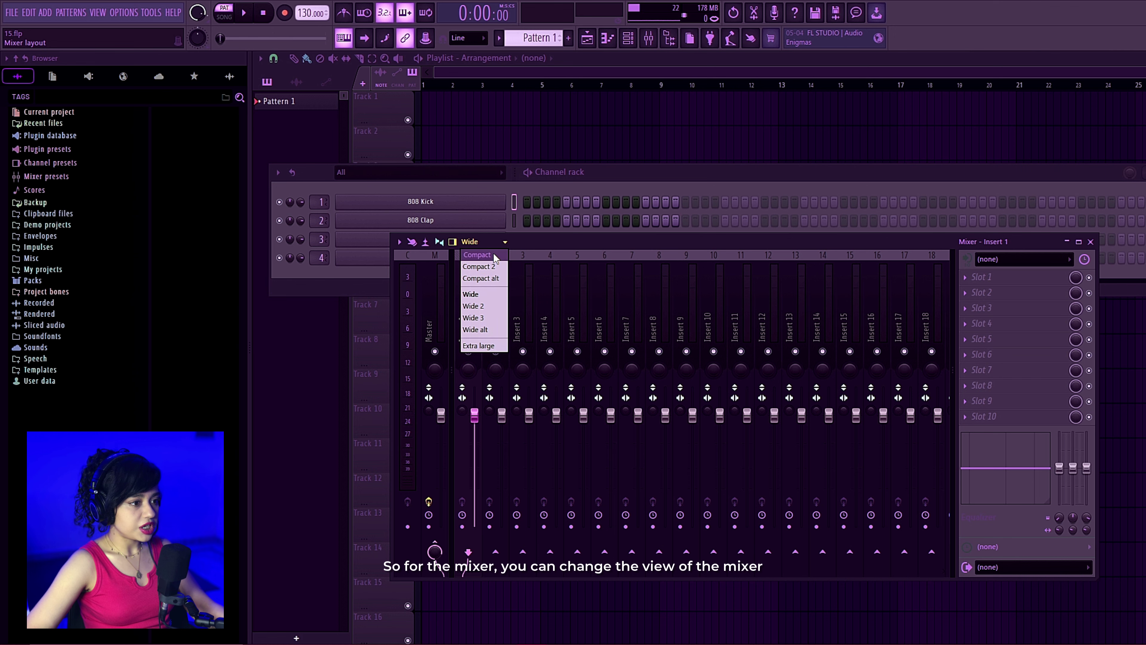
{"action": "left_click", "coordinate": [494, 254]}
{"action": "left_click", "coordinate": [494, 244]}
{"action": "left_click", "coordinate": [494, 265]}
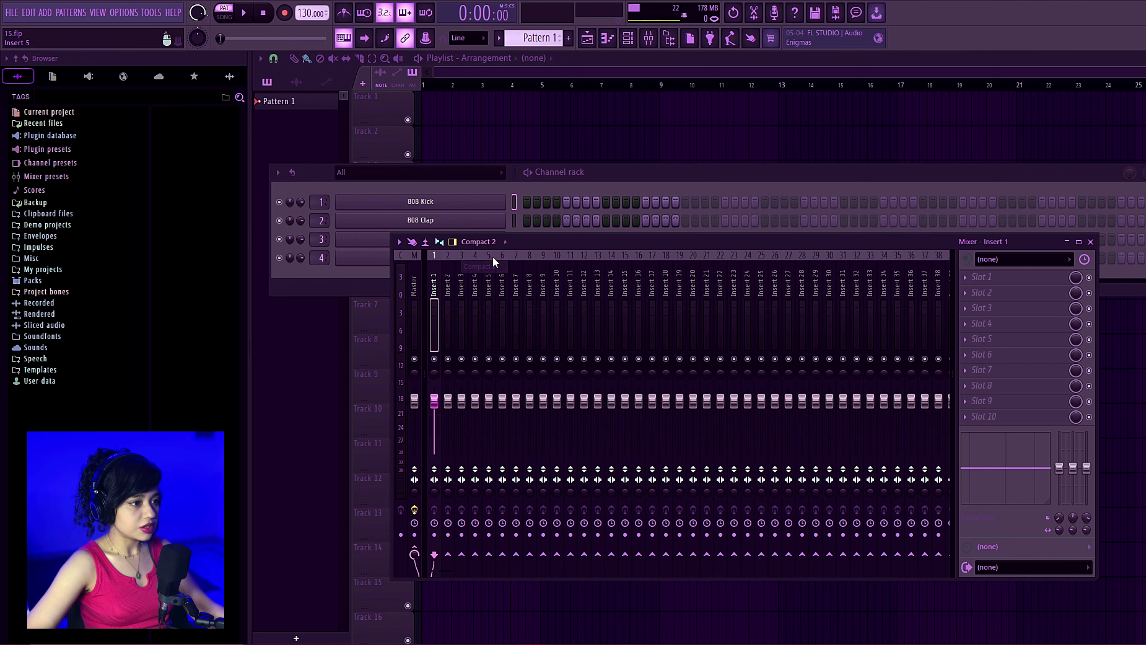
{"action": "left_click", "coordinate": [485, 244]}
{"action": "left_click", "coordinate": [495, 278]}
{"action": "left_click", "coordinate": [497, 243]}
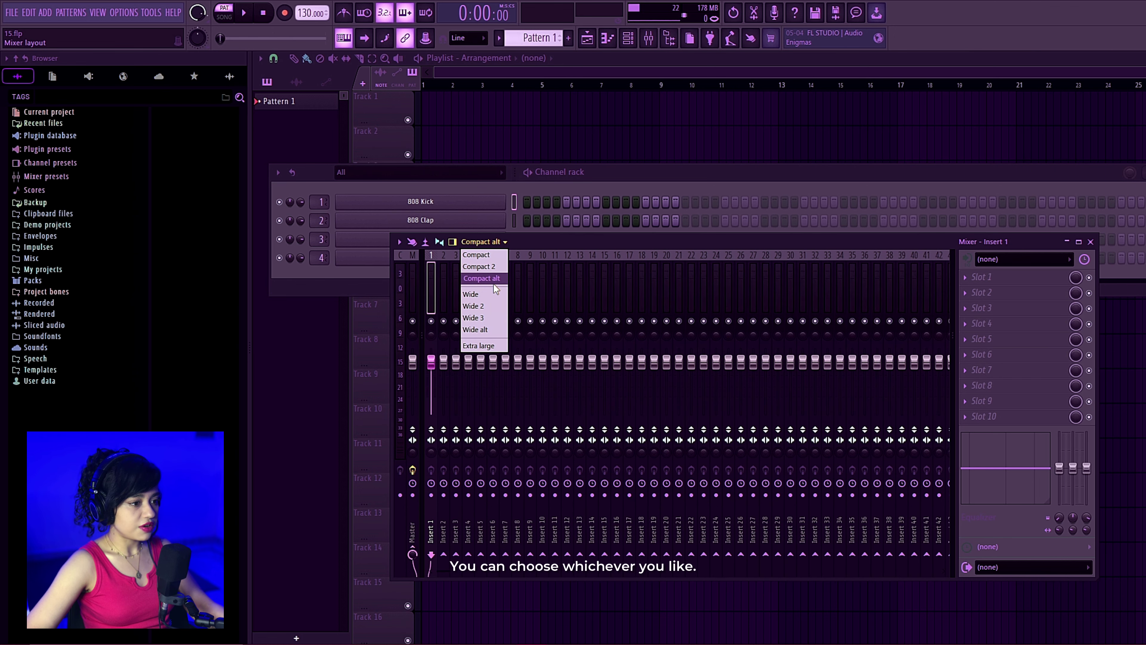
{"action": "left_click", "coordinate": [493, 295]}
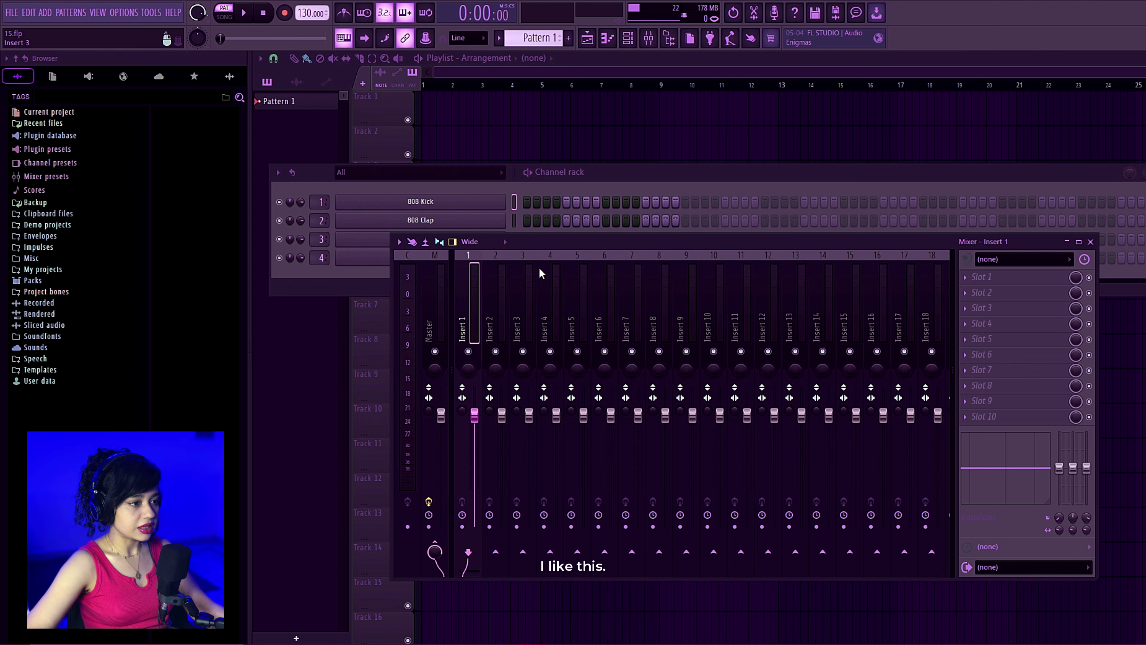
- Hide the browser and bring it back to see what its visibility toggle does
{"action": "left_click", "coordinate": [670, 38]}
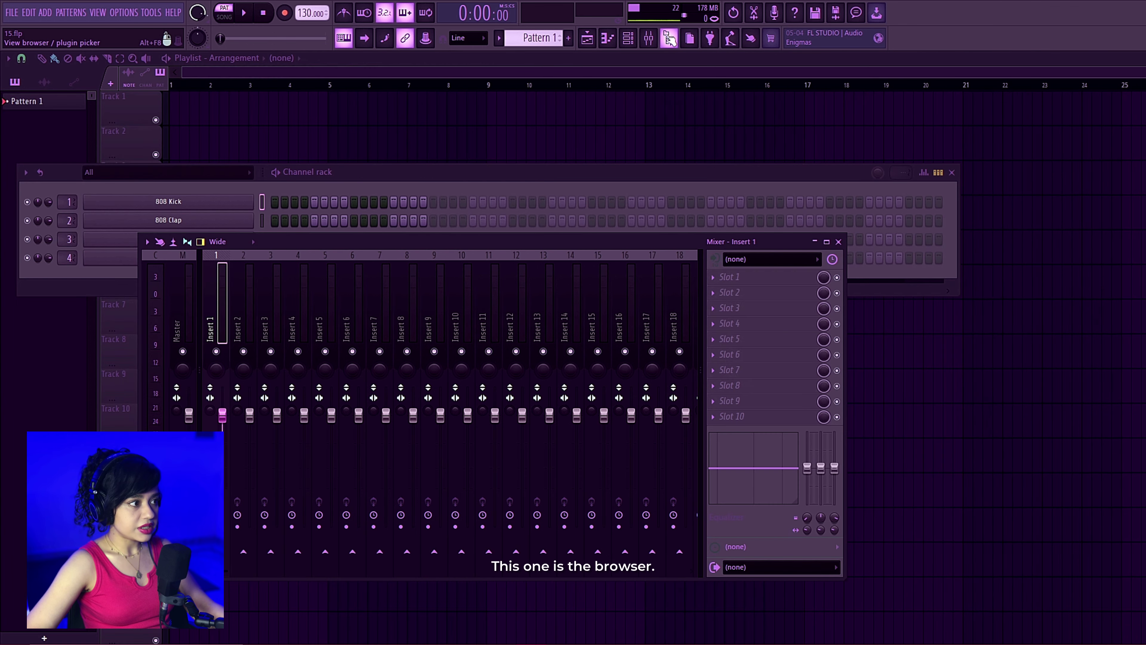
{"action": "left_click", "coordinate": [670, 39]}
{"action": "left_click", "coordinate": [670, 39]}
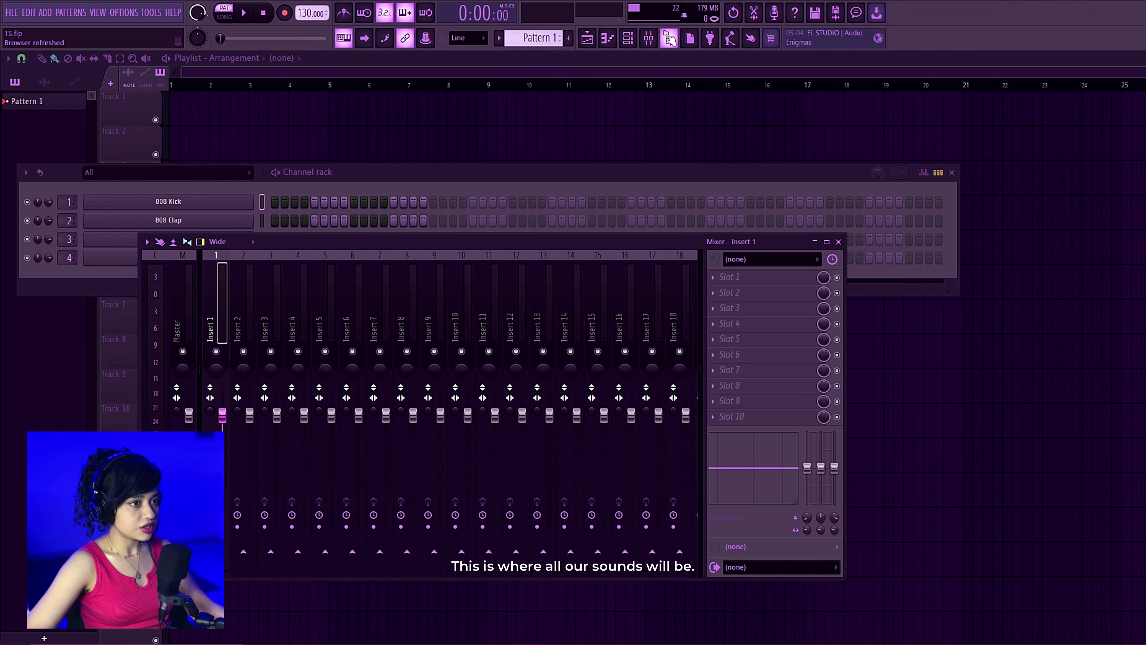
{"action": "left_click", "coordinate": [669, 39]}
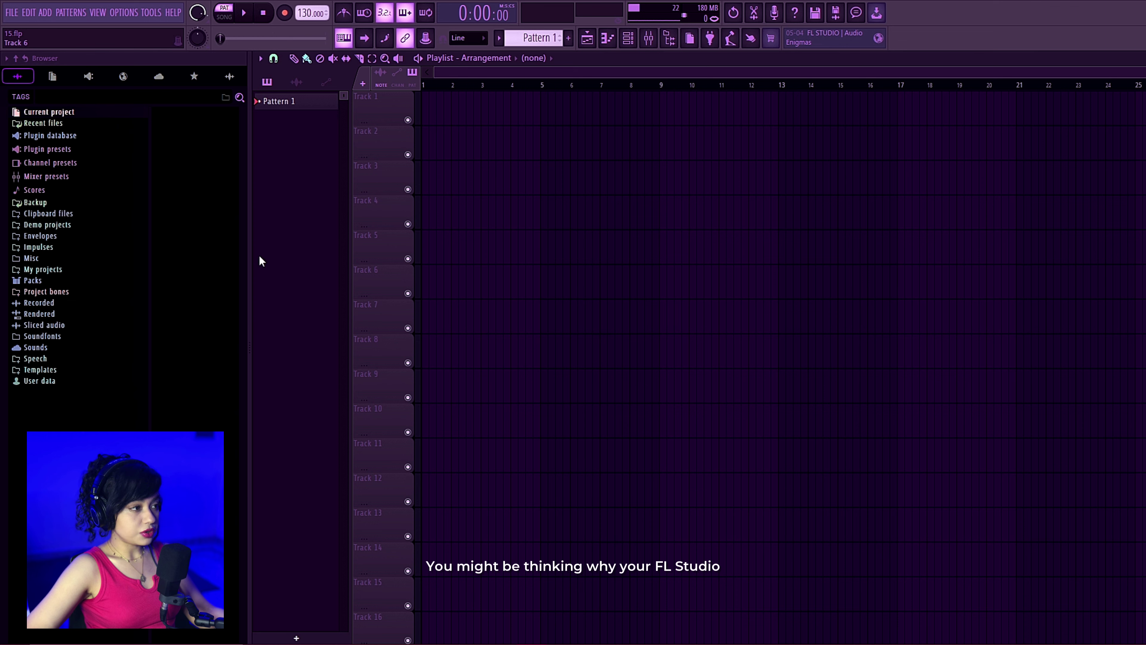
- Open the theme settings and try presets such as Ash, Dark orange and Dark while browsing the preset list
{"action": "left_click", "coordinate": [124, 14]}
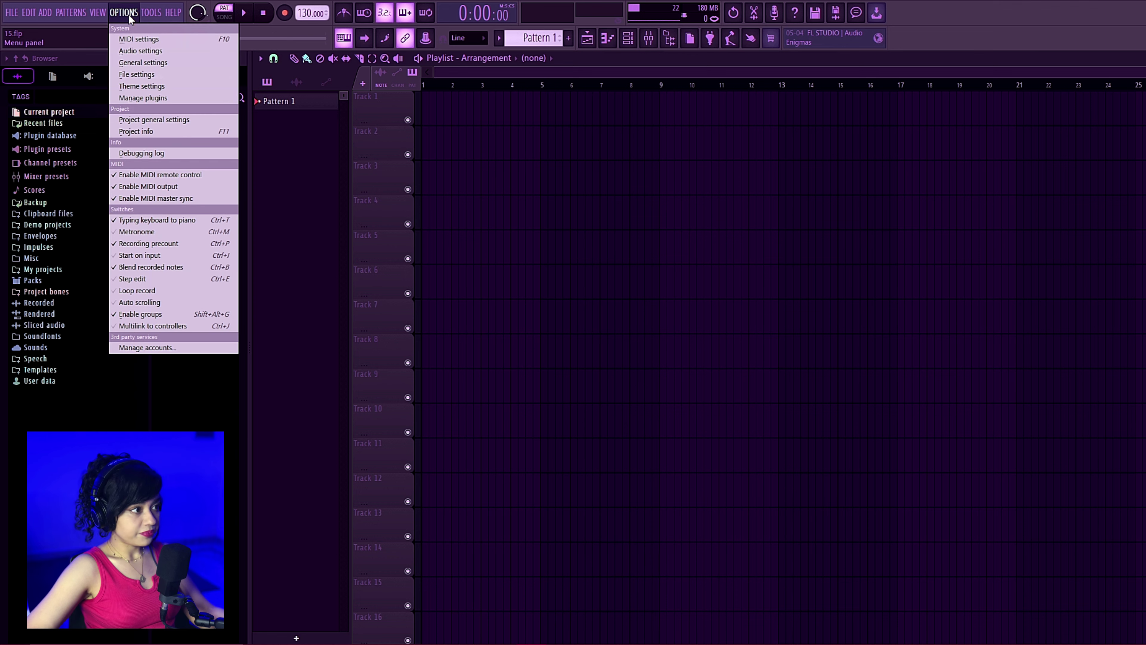
{"action": "left_click", "coordinate": [140, 65]}
{"action": "left_click", "coordinate": [558, 73]}
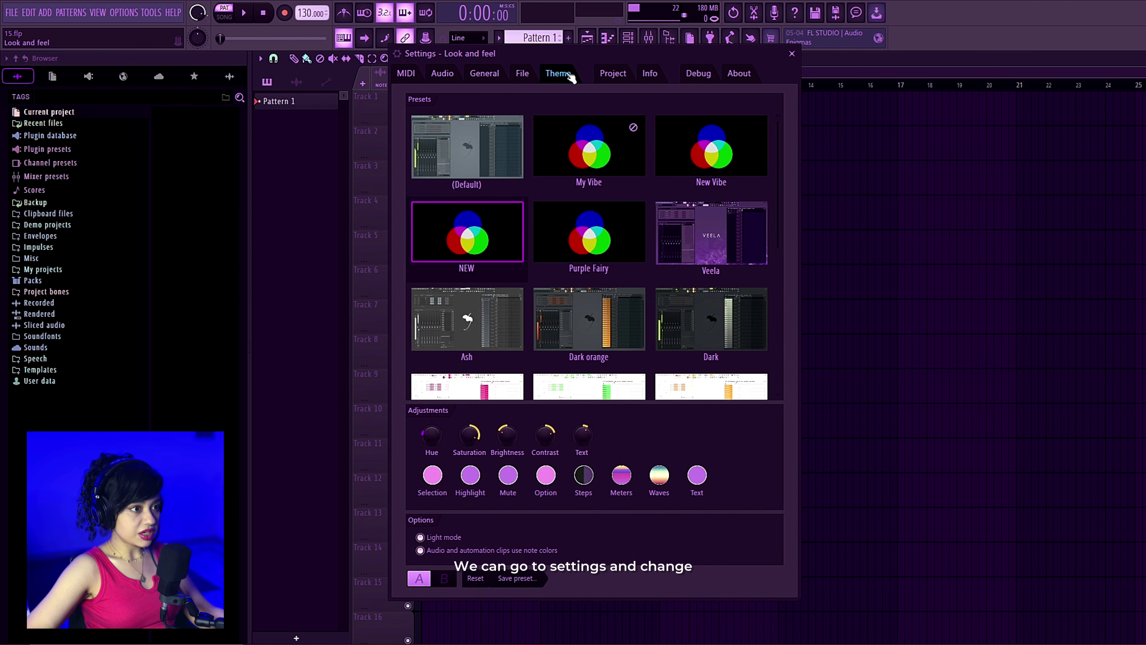
{"action": "left_click", "coordinate": [481, 332]}
{"action": "left_click", "coordinate": [594, 327]}
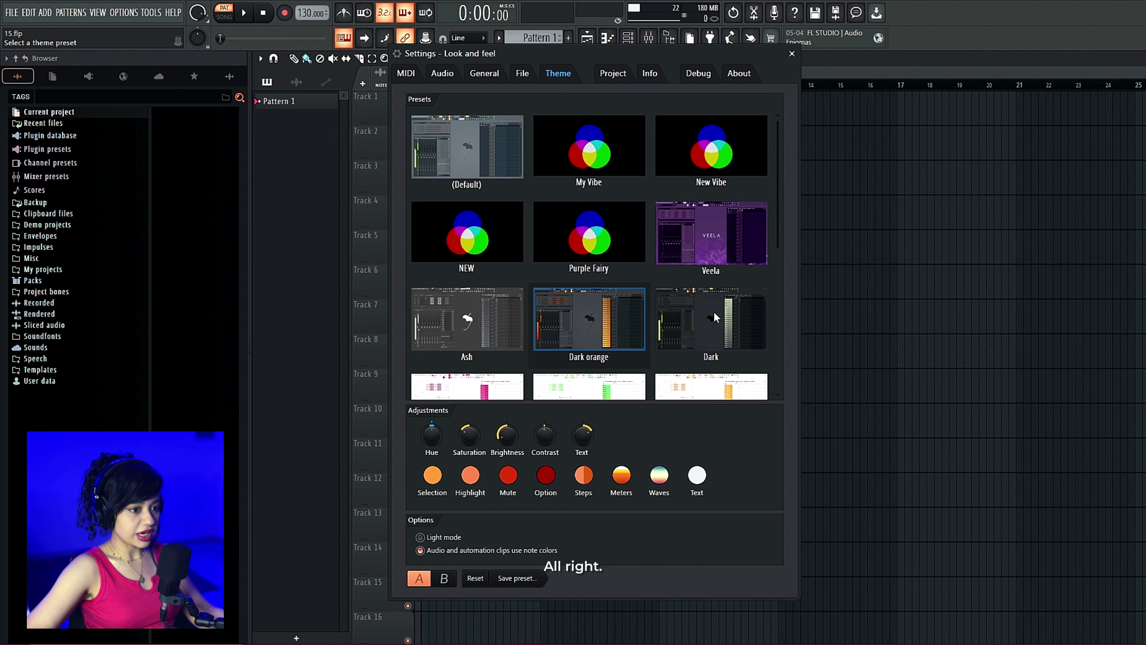
{"action": "left_click", "coordinate": [714, 311]}
{"action": "scroll", "coordinate": [596, 334], "scroll_direction": "down", "scroll_amount": 3}
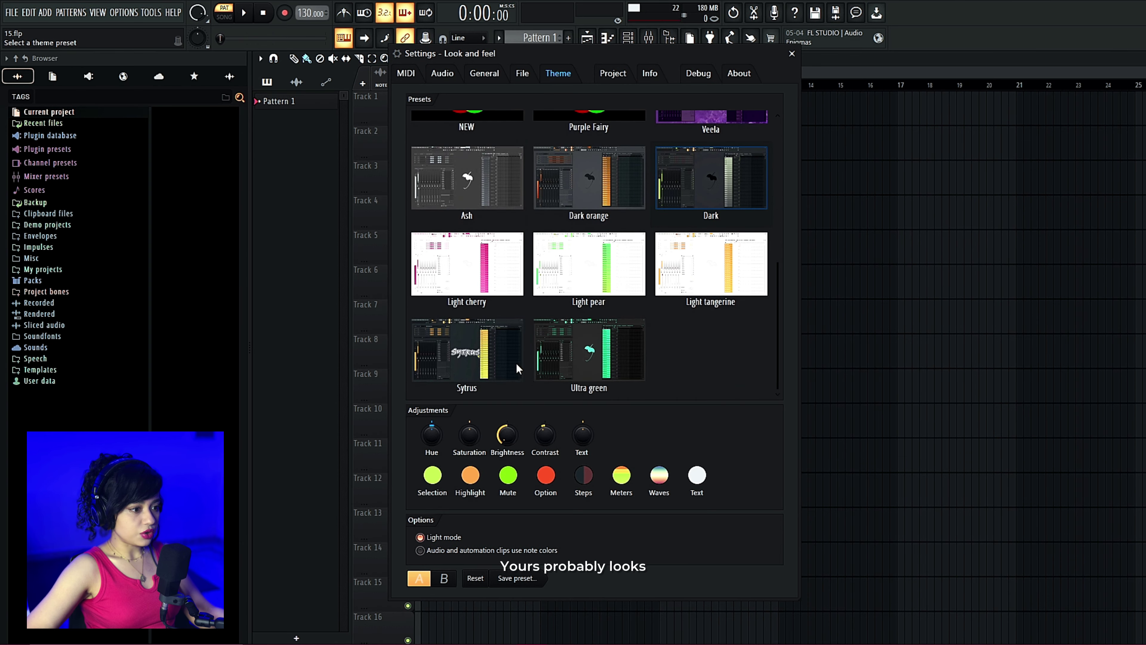
{"action": "scroll", "coordinate": [587, 329], "scroll_direction": "up", "scroll_amount": 3}
{"action": "scroll", "coordinate": [609, 285], "scroll_direction": "down", "scroll_amount": 3}
{"action": "scroll", "coordinate": [570, 258], "scroll_direction": "up", "scroll_amount": 3}
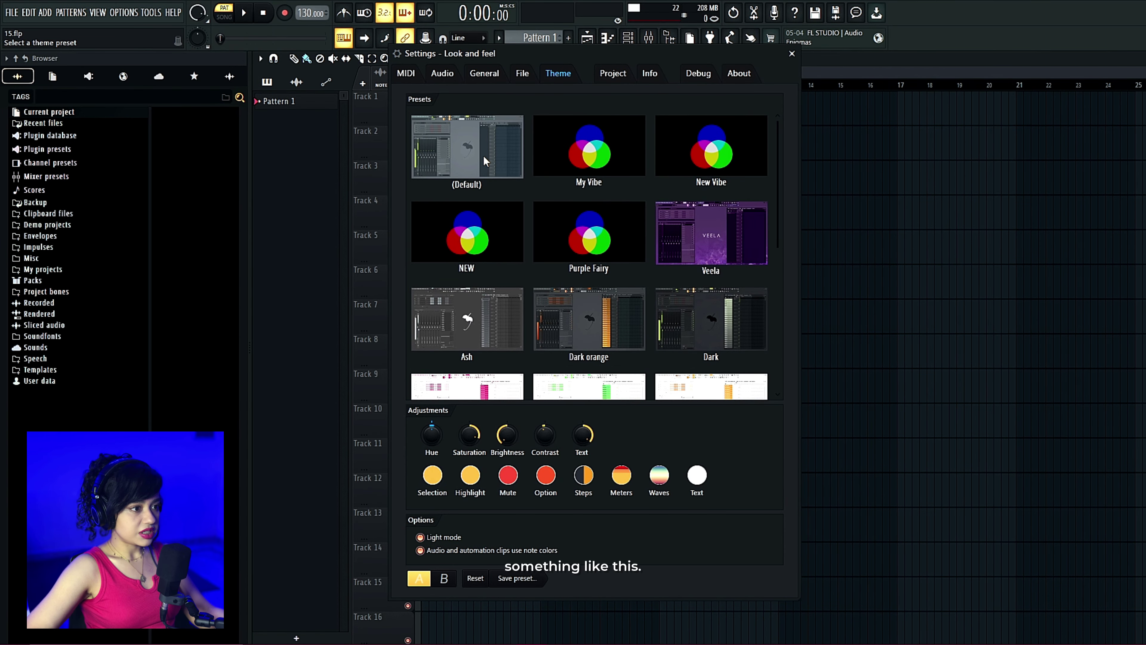
- Switch the theme to the default preset and back to NEW, and try its Saturation adjustment
{"action": "left_click", "coordinate": [485, 162]}
{"action": "scroll", "coordinate": [578, 266], "scroll_direction": "down", "scroll_amount": 2}
{"action": "scroll", "coordinate": [581, 271], "scroll_direction": "up", "scroll_amount": 2}
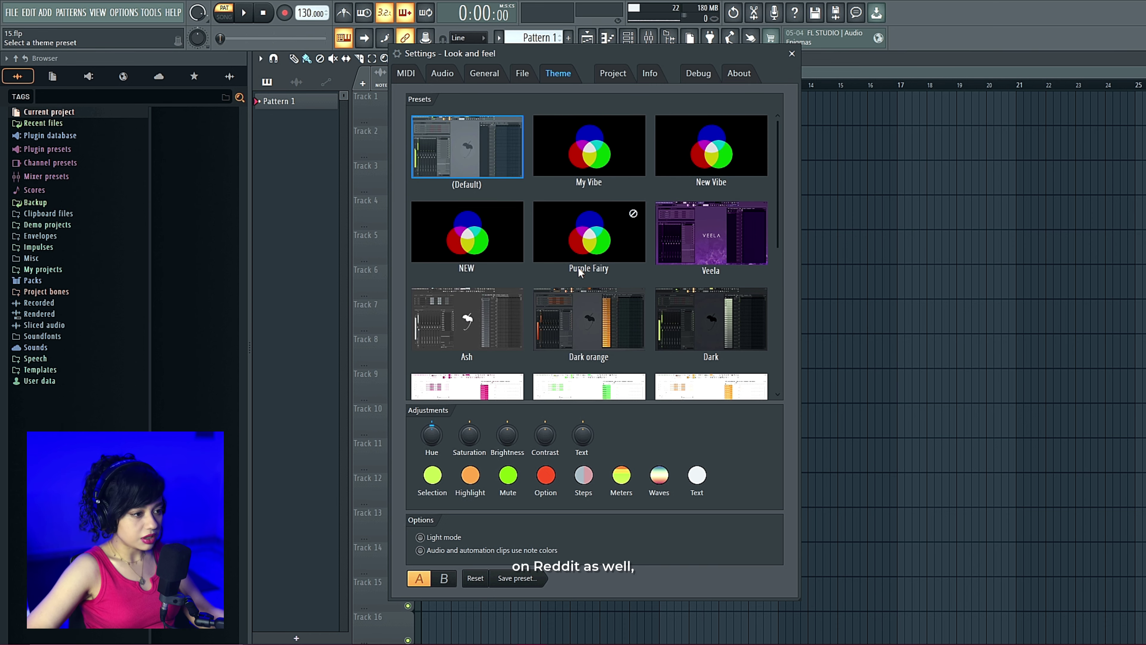
{"action": "left_click", "coordinate": [467, 233]}
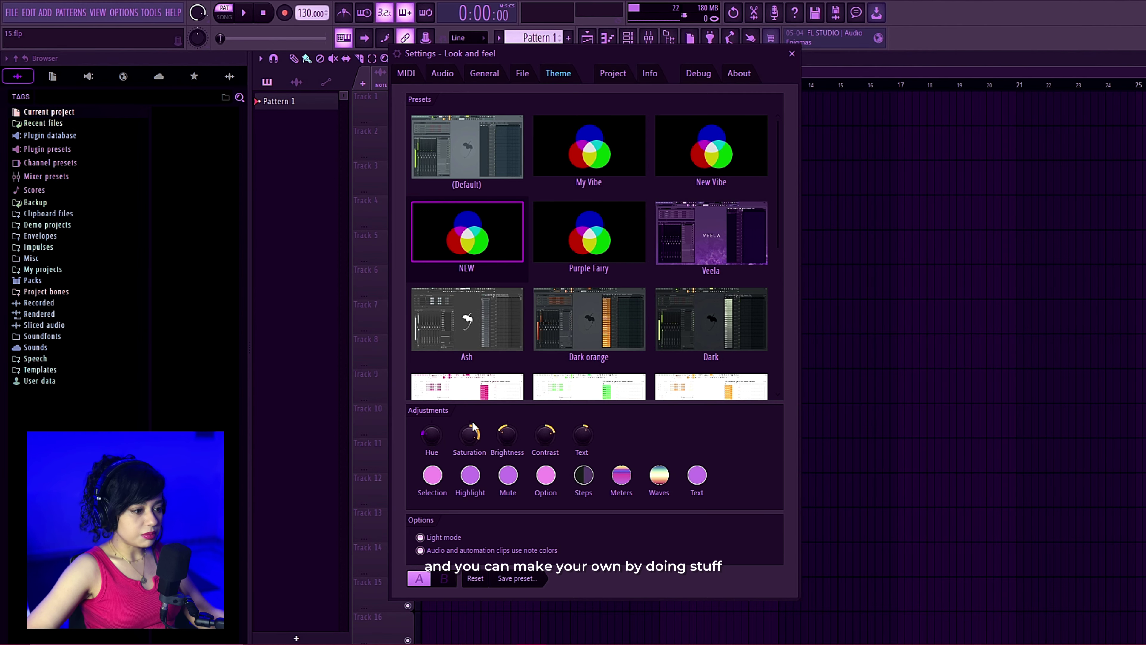
{"action": "mouse_move", "coordinate": [469, 435]}
{"action": "left_mouse_down"}
{"action": "mouse_move", "coordinate": [469, 448]}
{"action": "mouse_move", "coordinate": [469, 414]}
{"action": "left_mouse_up"}
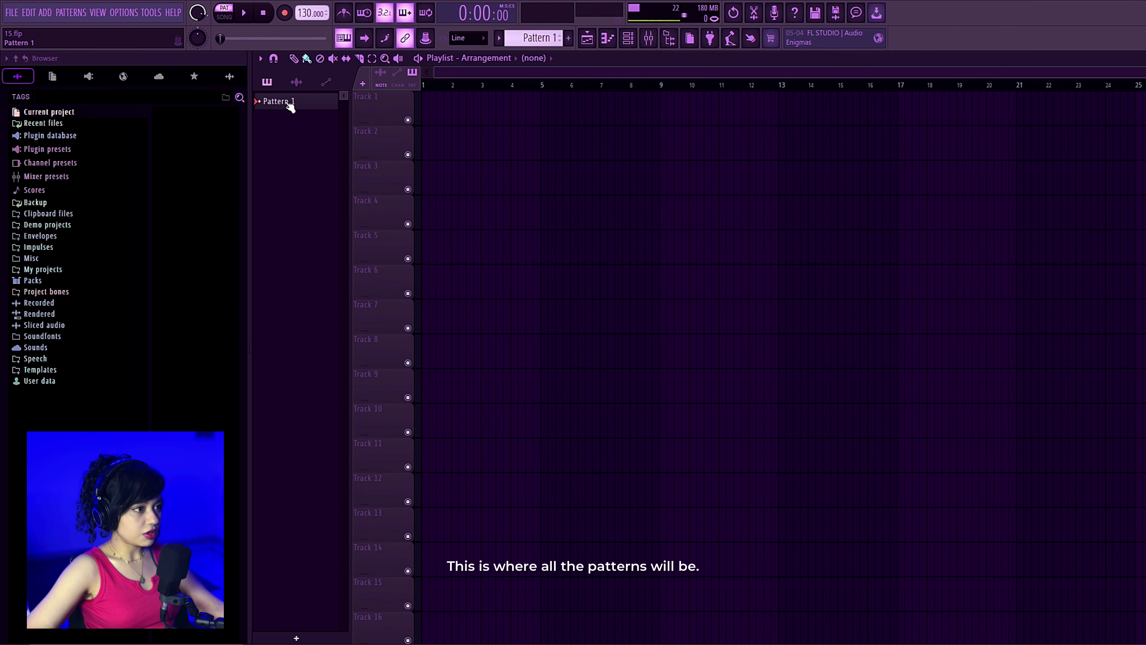
- View the playlist picker's audio and automation lists, return it to patterns, and look at the playlist options
{"action": "left_click", "coordinate": [299, 88]}
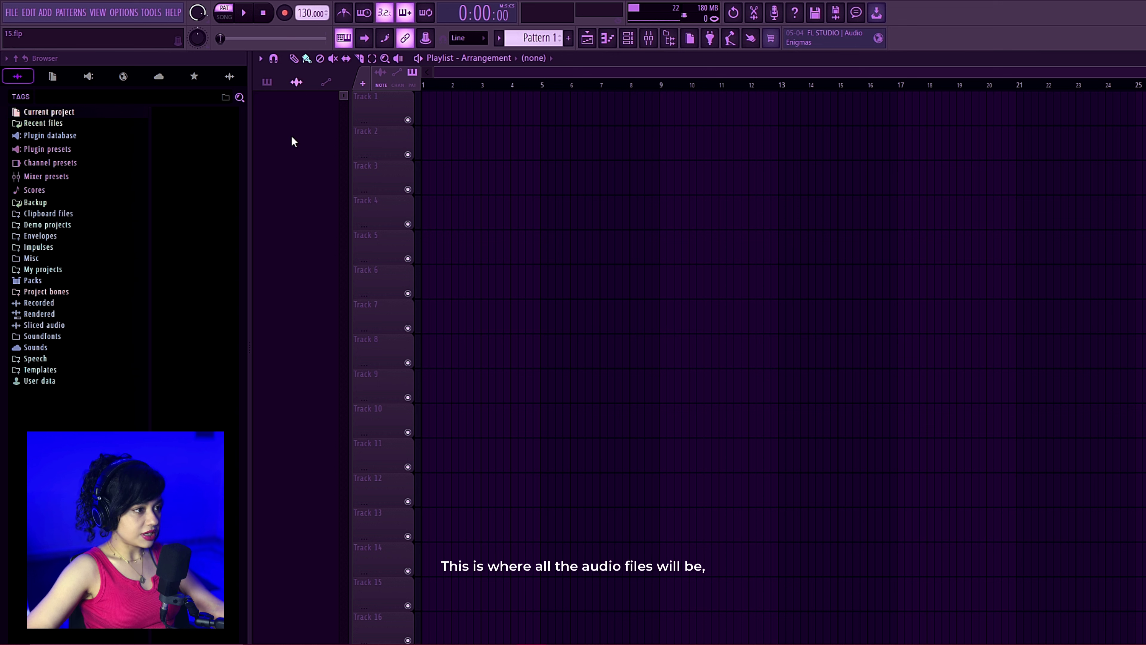
{"action": "left_click", "coordinate": [329, 87]}
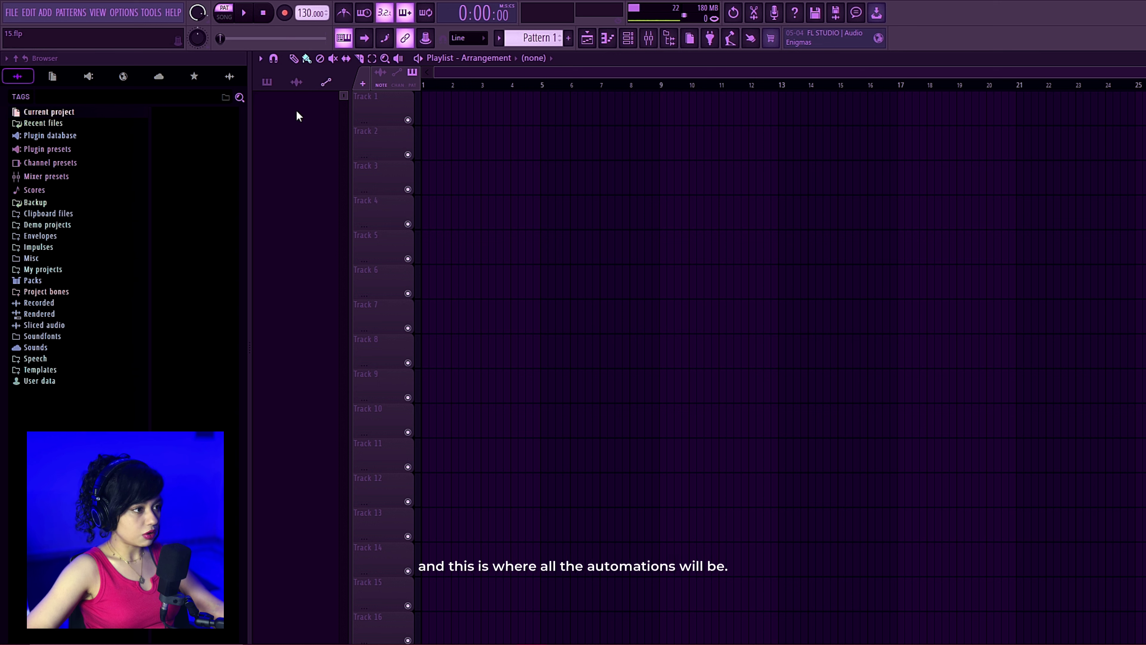
{"action": "left_click", "coordinate": [267, 82]}
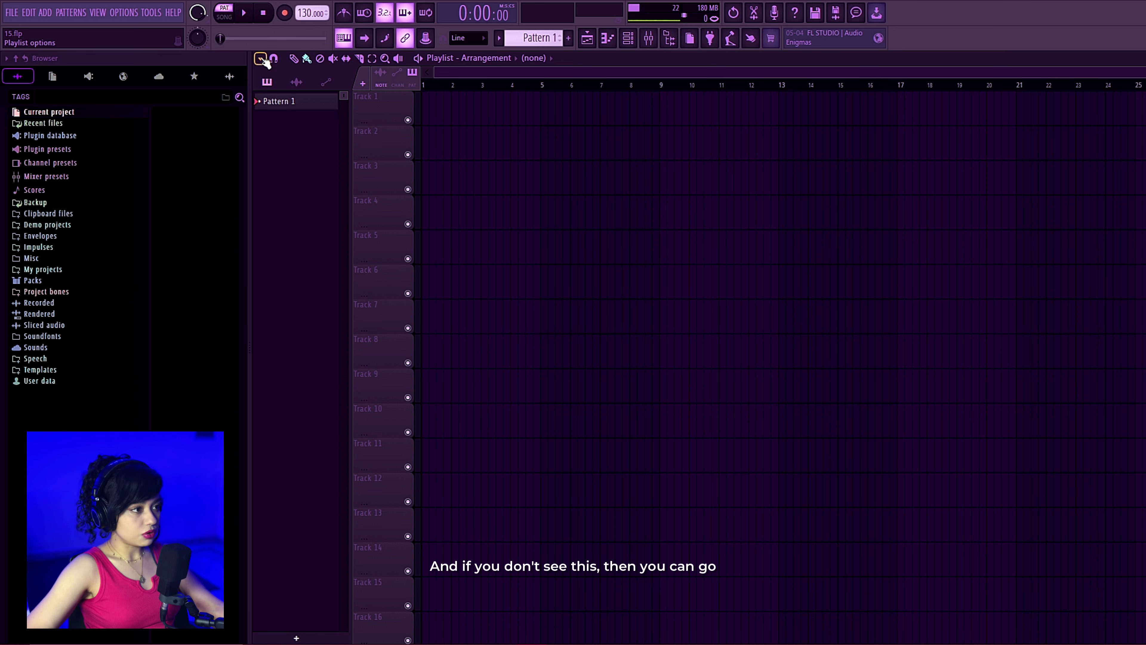
{"action": "left_click", "coordinate": [264, 60]}
{"action": "mouse_move", "coordinate": [298, 167]}
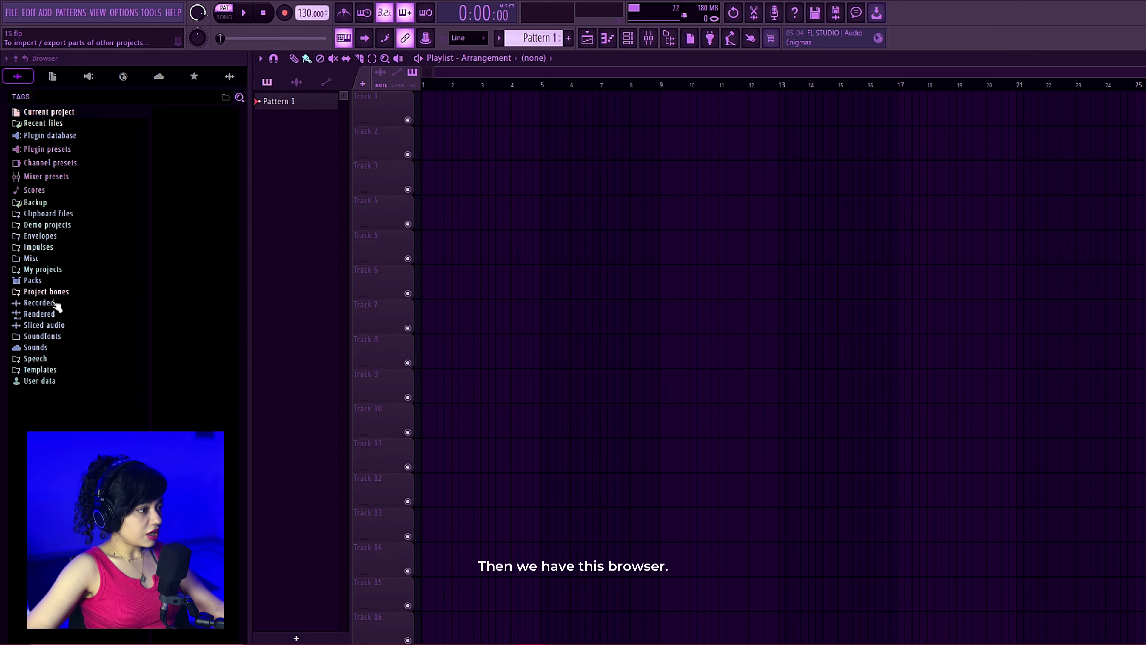
- Browse the sample packs down to the Cymbals folder under Drums to list its samples
{"action": "left_click", "coordinate": [45, 281]}
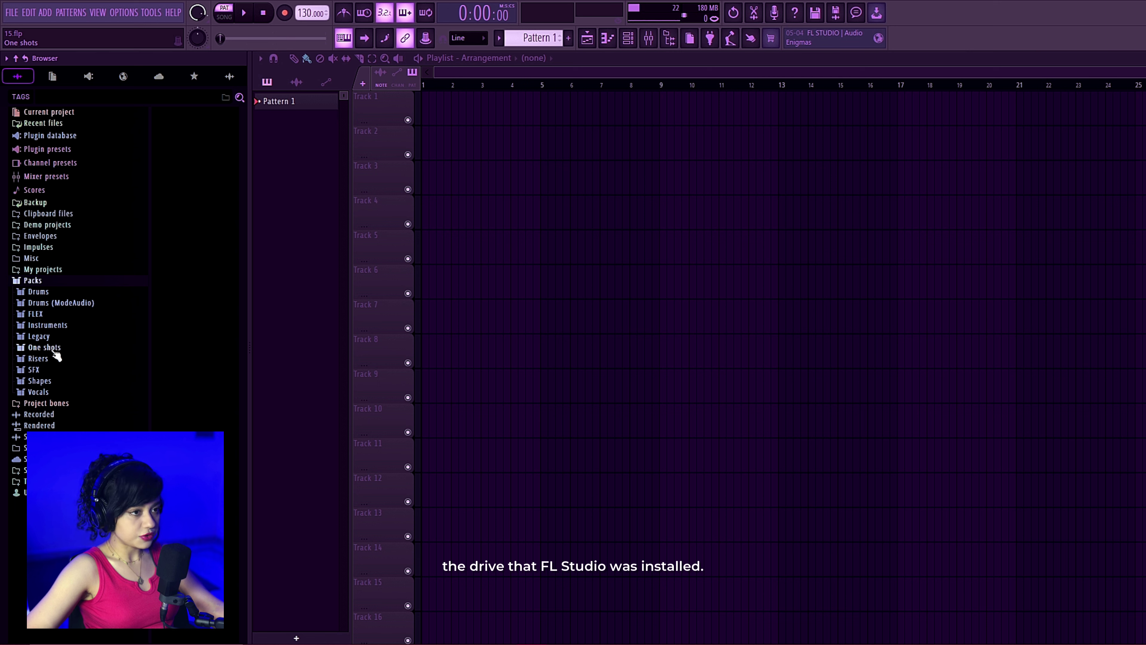
{"action": "left_click", "coordinate": [38, 292]}
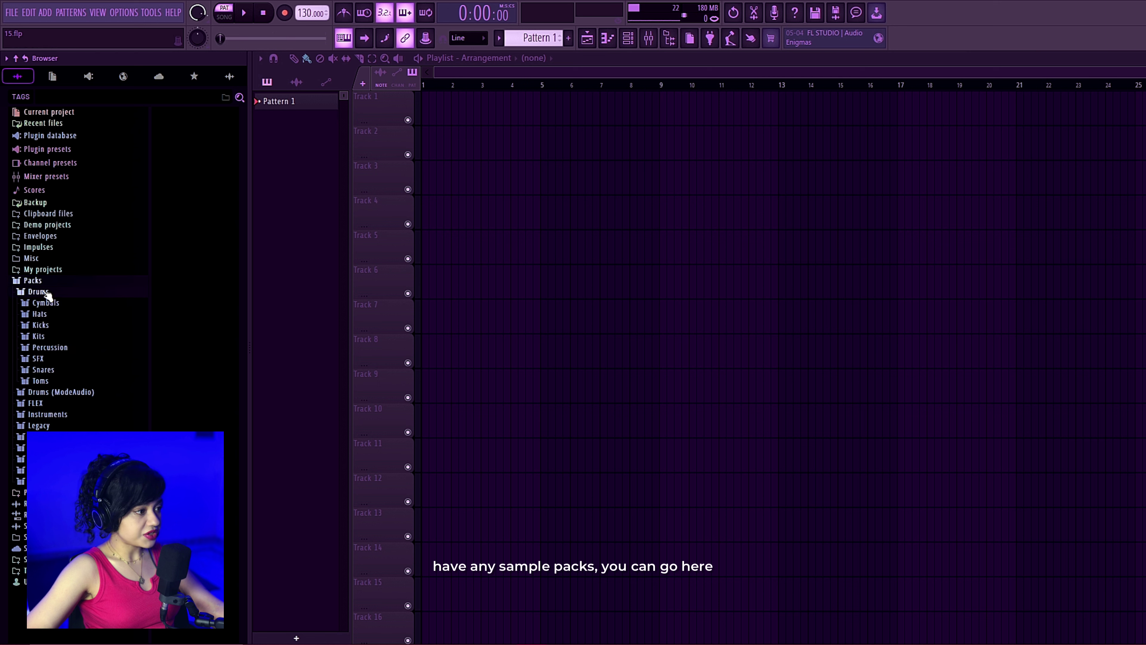
{"action": "left_click", "coordinate": [53, 302]}
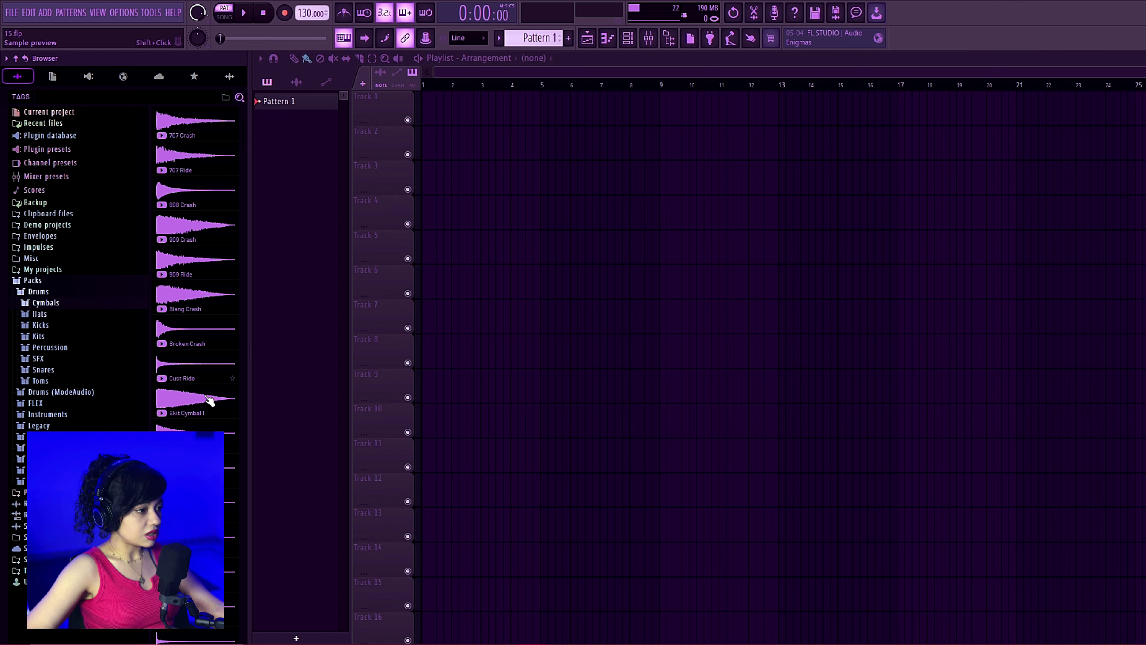
- Choose a view layout for the browser's current tab
{"action": "right_click", "coordinate": [19, 77]}
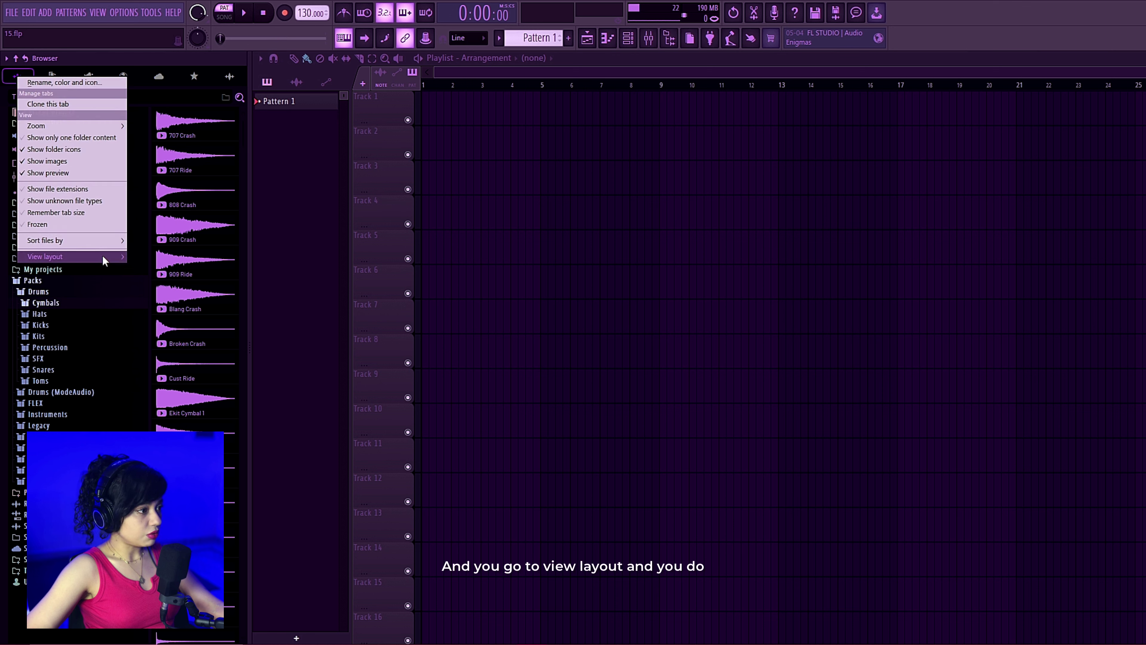
{"action": "mouse_move", "coordinate": [108, 256]}
{"action": "left_click", "coordinate": [146, 281]}
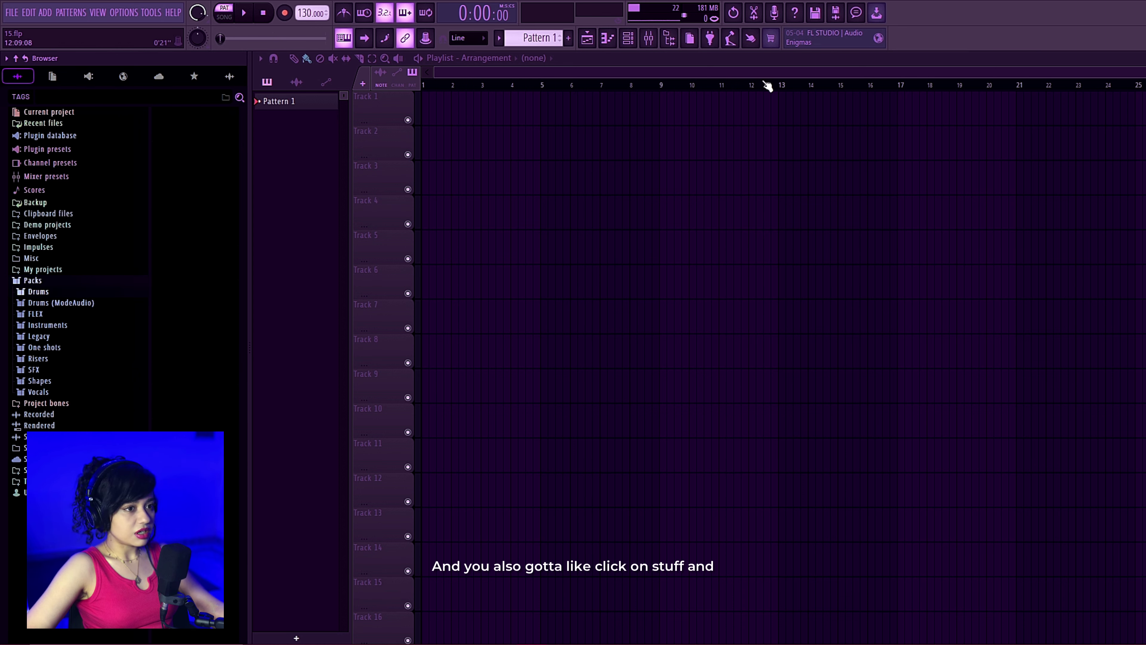
- Briefly show and hide the pad controller window and the tempo tapper
{"action": "left_click", "coordinate": [750, 38]}
{"action": "left_click", "coordinate": [750, 38]}
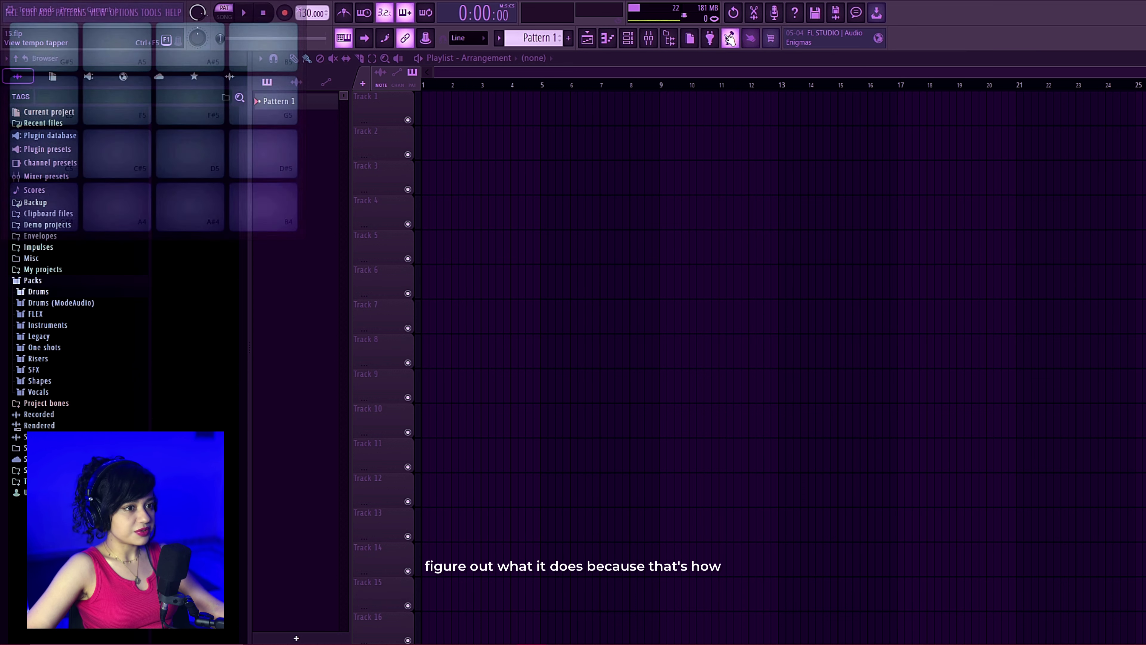
{"action": "left_click", "coordinate": [729, 38]}
{"action": "left_click", "coordinate": [730, 39]}
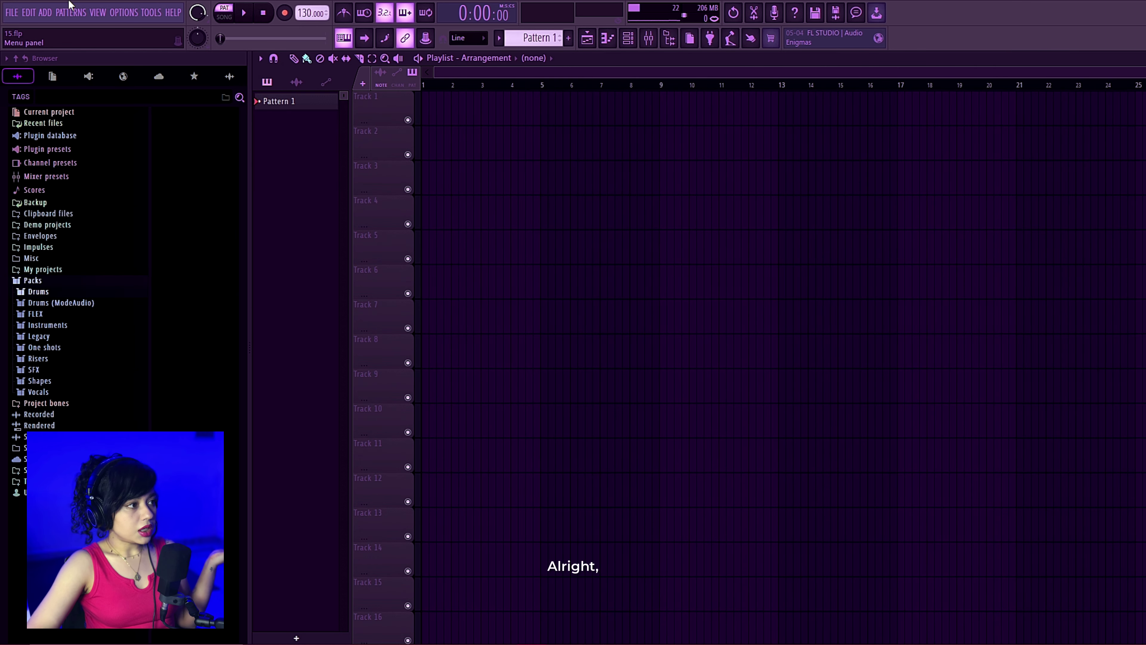
- Add the FLEX synthesizer to the project as a new channel
{"action": "left_click", "coordinate": [53, 14]}
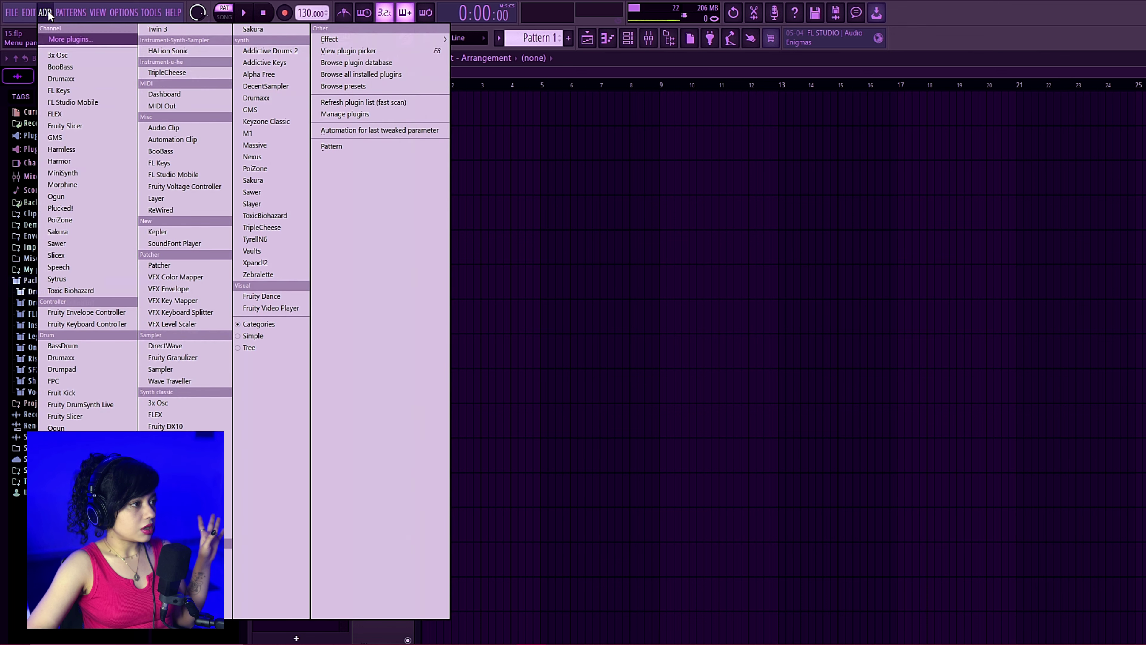
{"action": "left_click", "coordinate": [101, 113]}
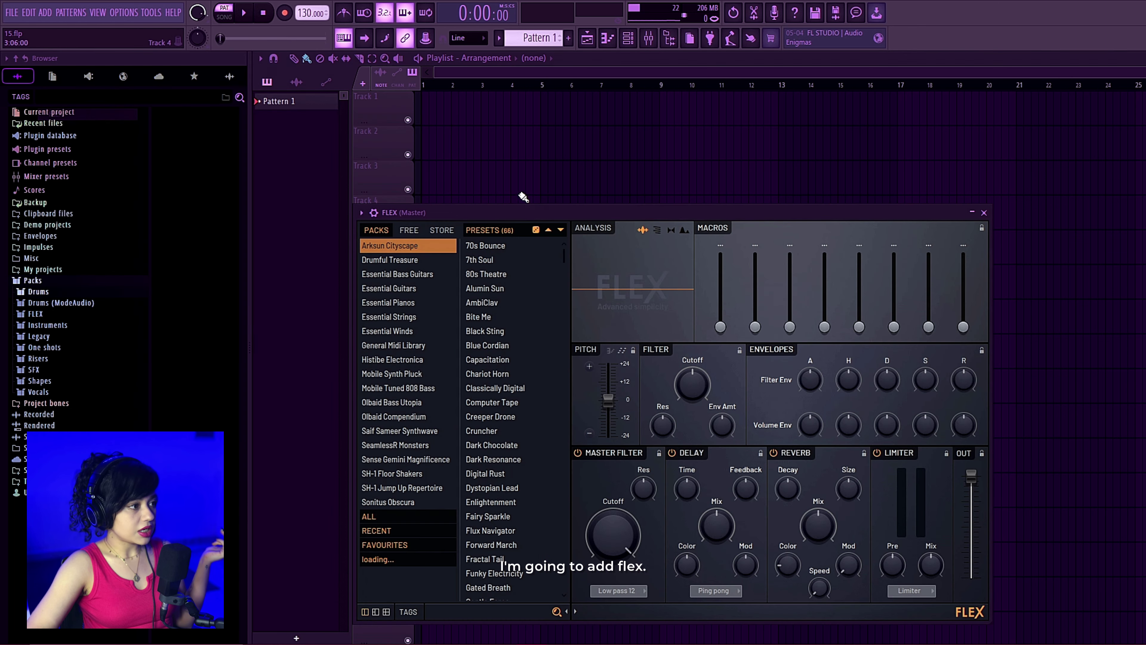
- Move the FLEX window higher in the workspace and open the piano roll for the FLEX channel
{"action": "left_click_drag", "start_coordinate": [679, 203], "coordinate": [653, 106]}
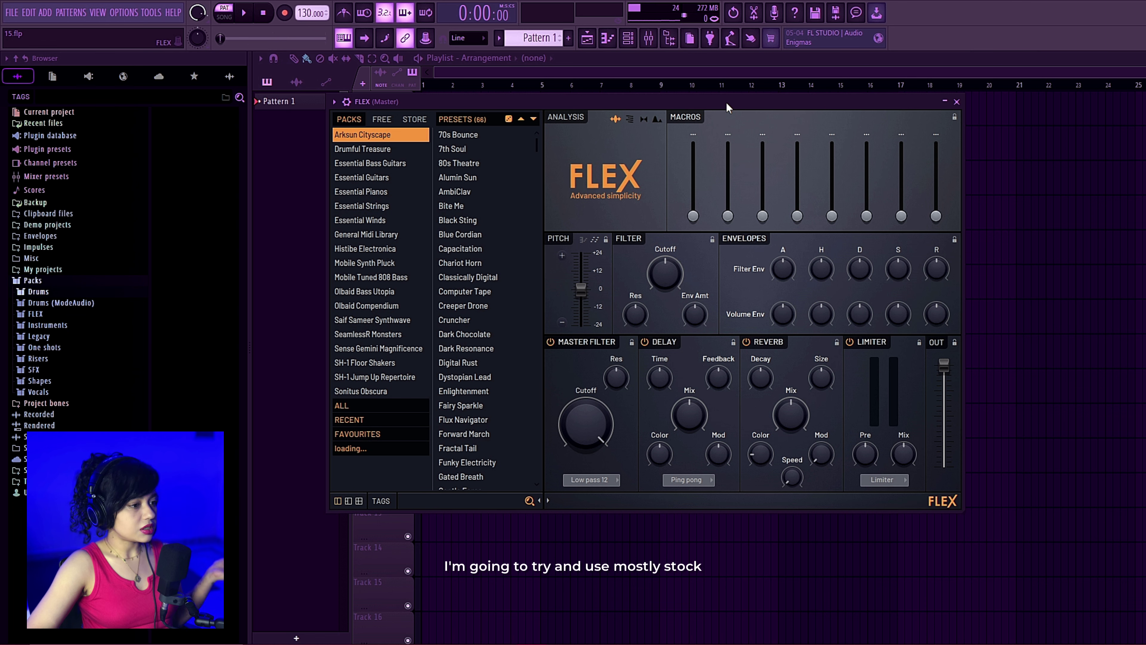
{"action": "key", "text": "F6"}
{"action": "right_click", "coordinate": [474, 276]}
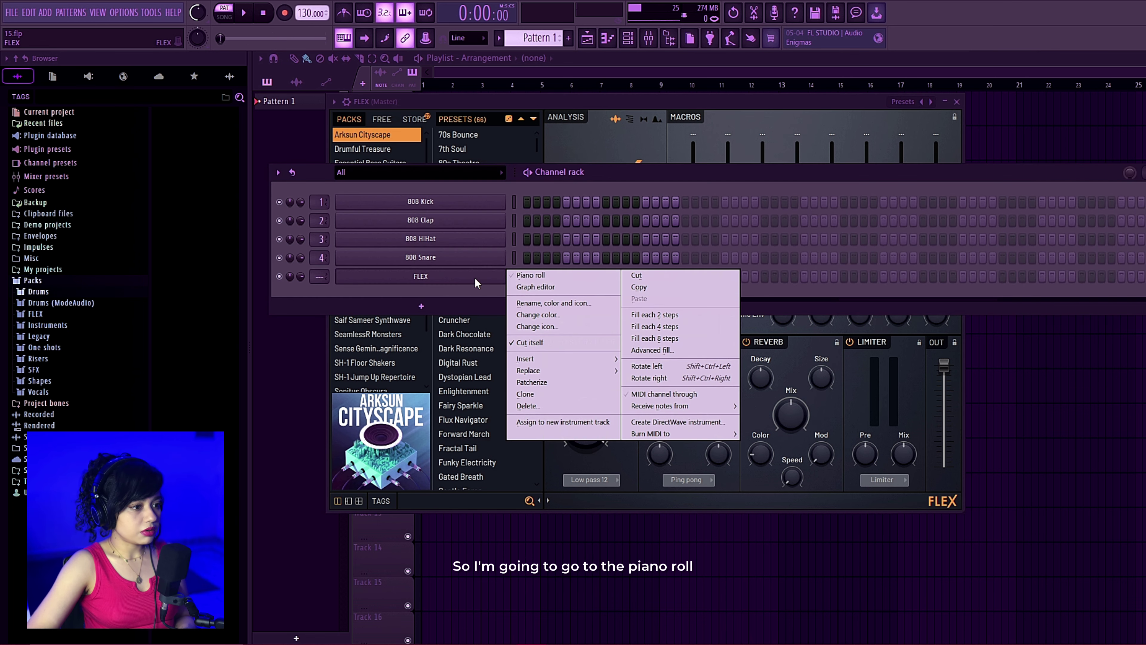
{"action": "left_click", "coordinate": [553, 274]}
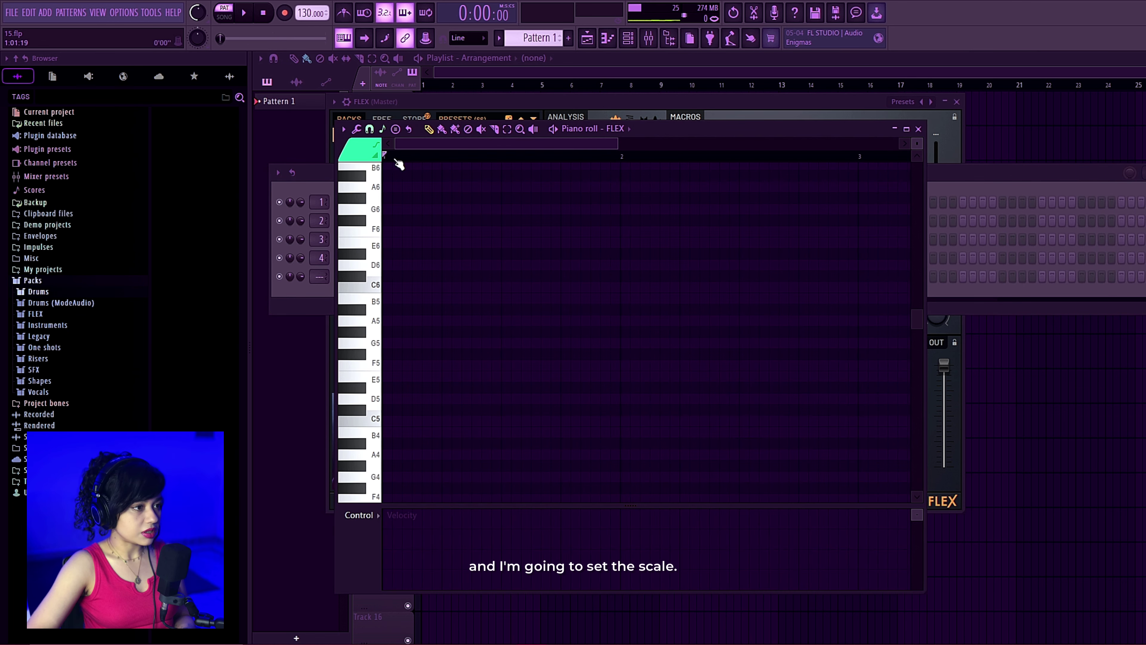
- Set the piano roll's scale to Minor Natural (Aeolian) with D# as the root note
{"action": "right_click", "coordinate": [384, 135]}
{"action": "left_click", "coordinate": [452, 321]}
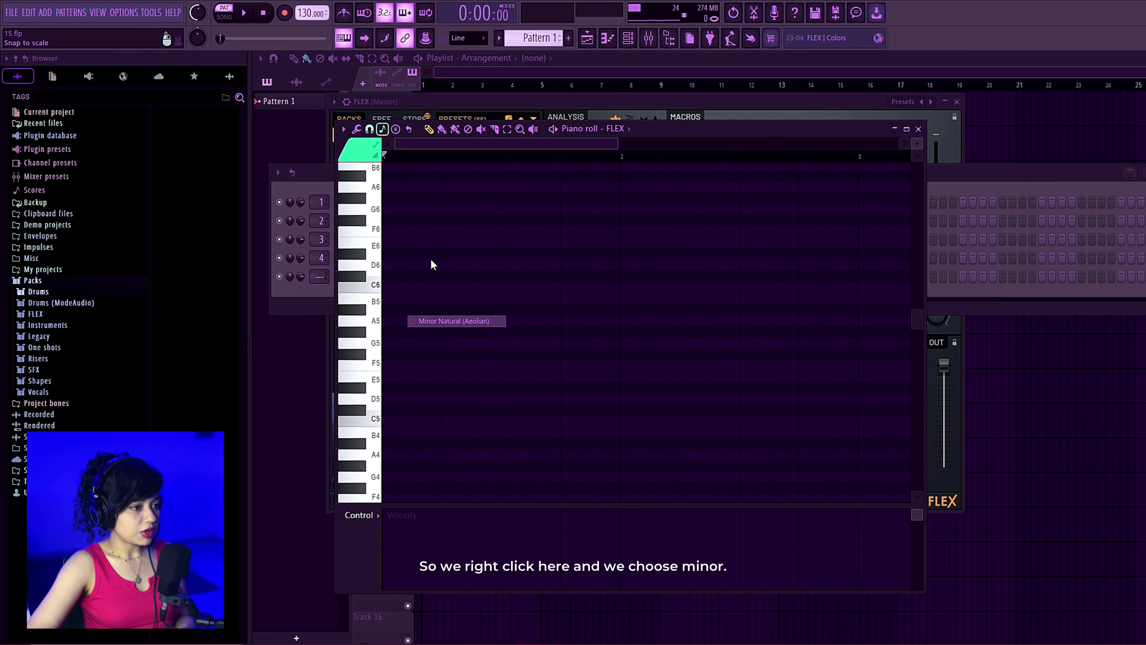
{"action": "right_click", "coordinate": [384, 135]}
{"action": "left_click", "coordinate": [391, 185]}
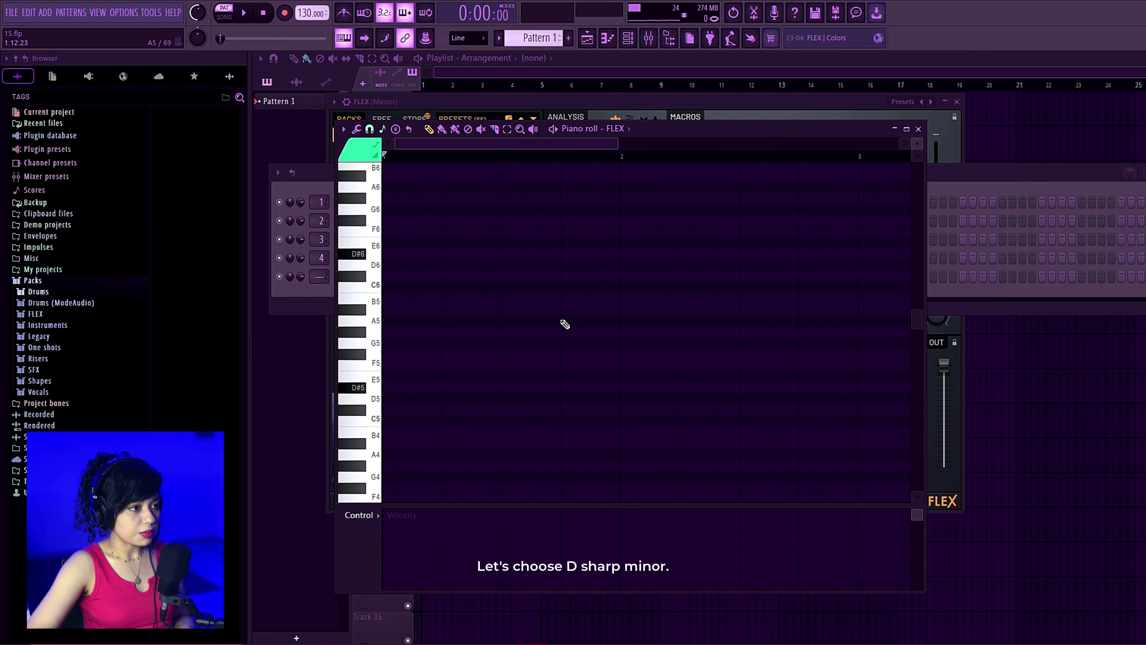
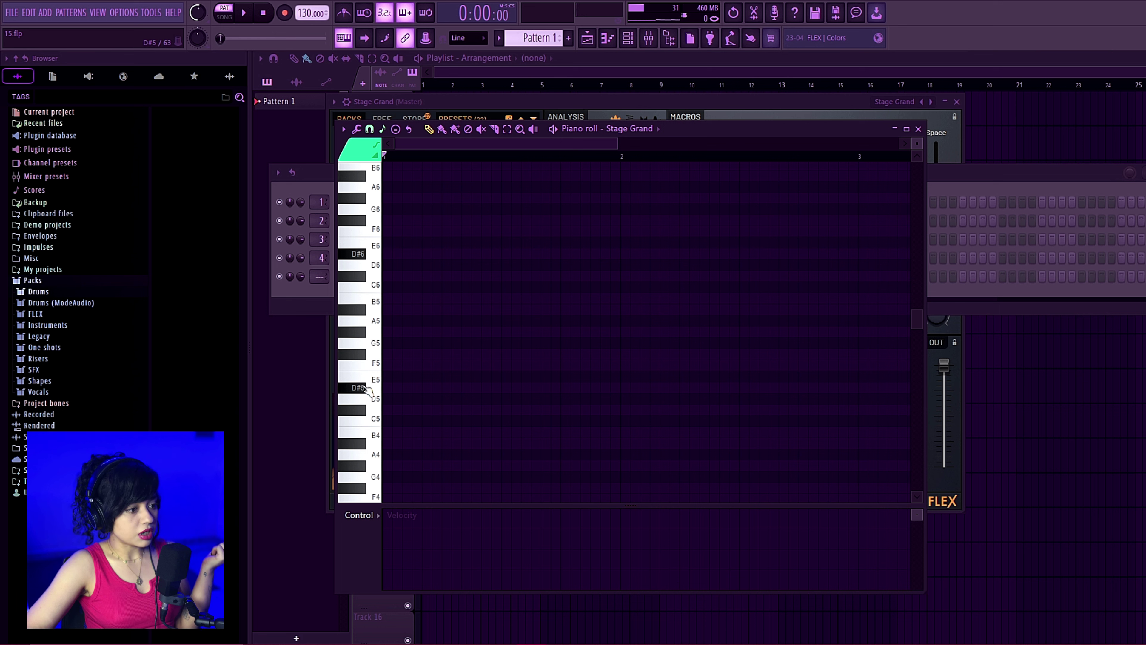
- Draw a half-bar D# minor chord at the pattern's start using D#5, F#5 and A#5
{"action": "left_click", "coordinate": [406, 388]}
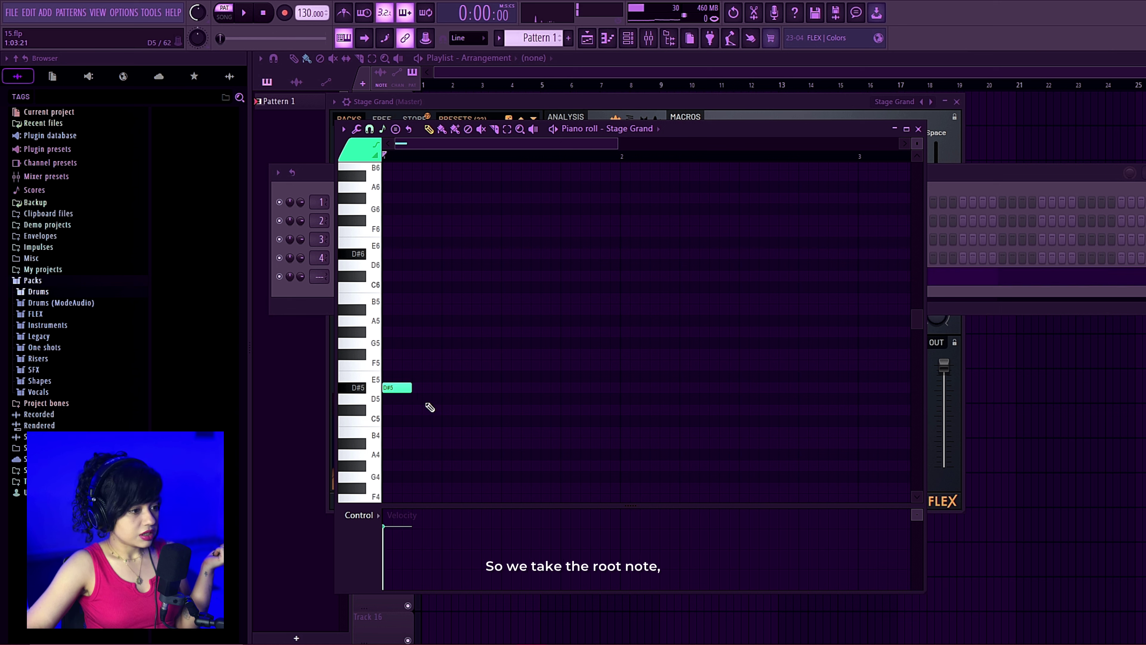
{"action": "left_click_drag", "start_coordinate": [496, 392], "coordinate": [500, 392]}
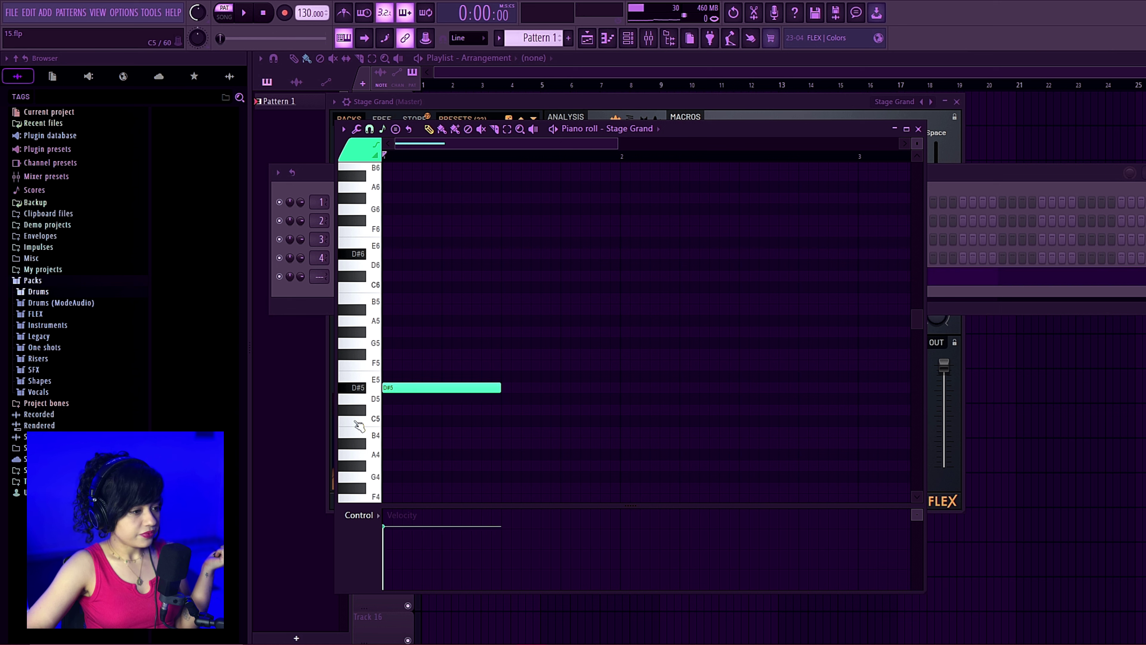
{"action": "left_click", "coordinate": [405, 357]}
{"action": "left_click", "coordinate": [403, 309]}
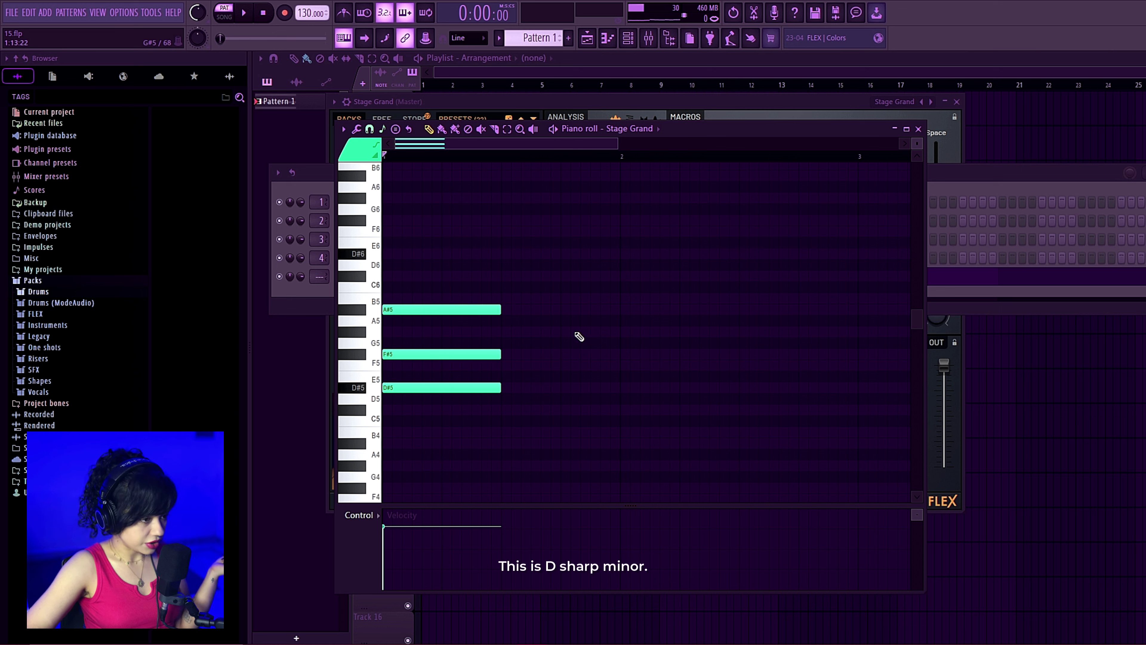
- Raise the chord's middle note to G5 for a D# major version, and play the minor and major chords in turn to compare them
{"action": "left_click_drag", "start_coordinate": [417, 354], "coordinate": [418, 343]}
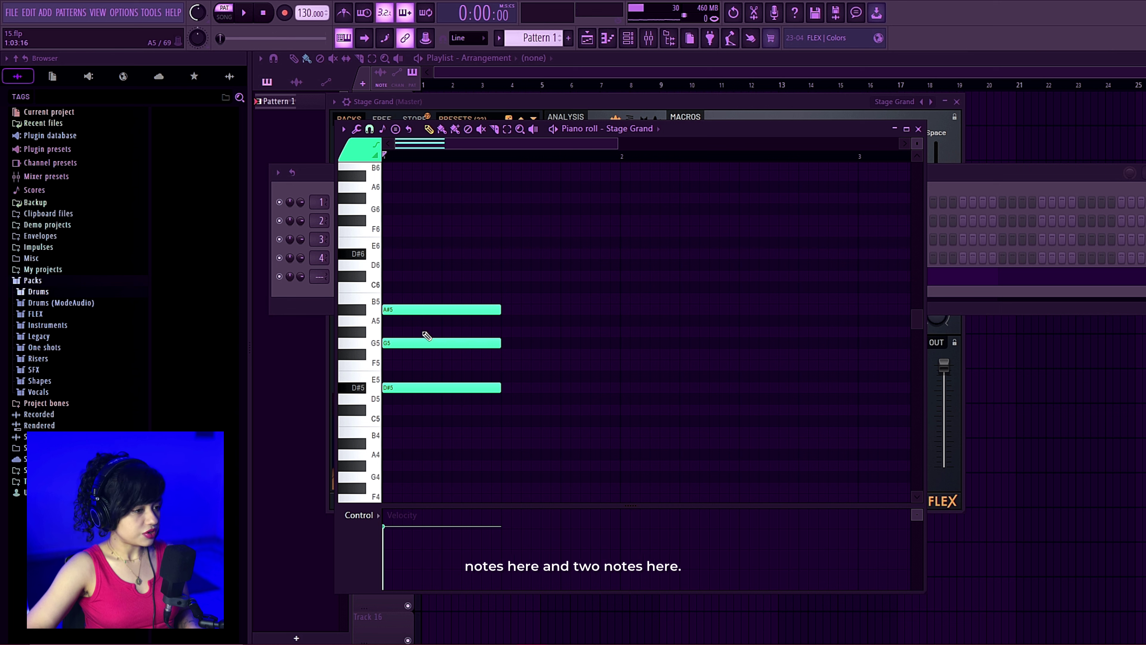
{"action": "left_click", "coordinate": [555, 131]}
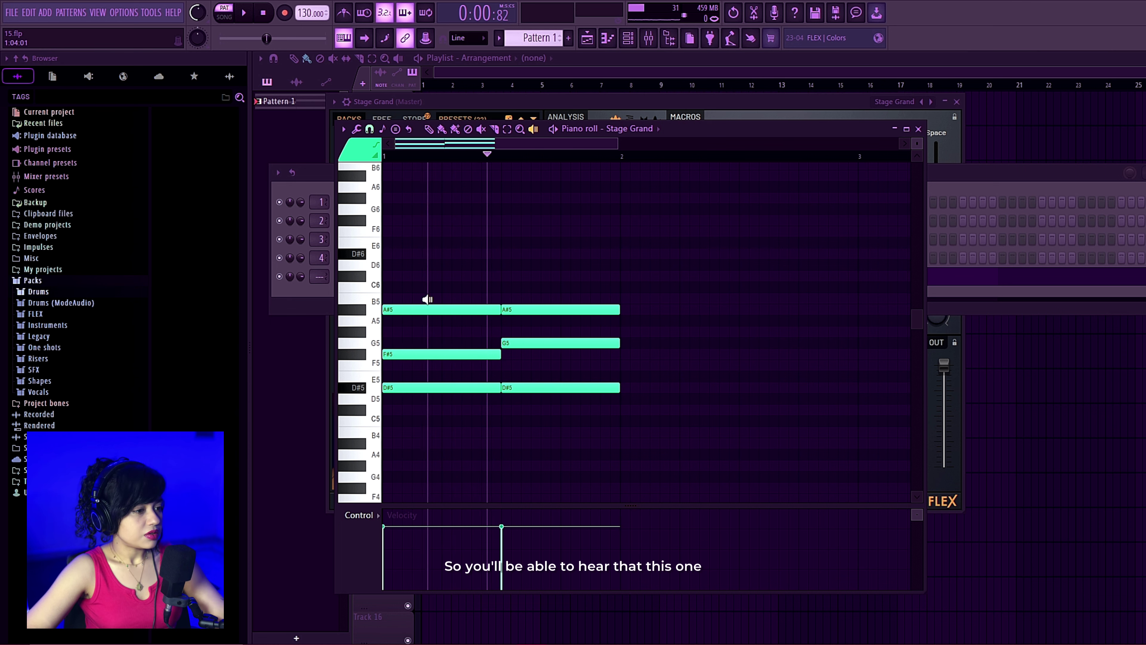
{"action": "left_click", "coordinate": [437, 333]}
{"action": "left_click", "coordinate": [437, 333]}
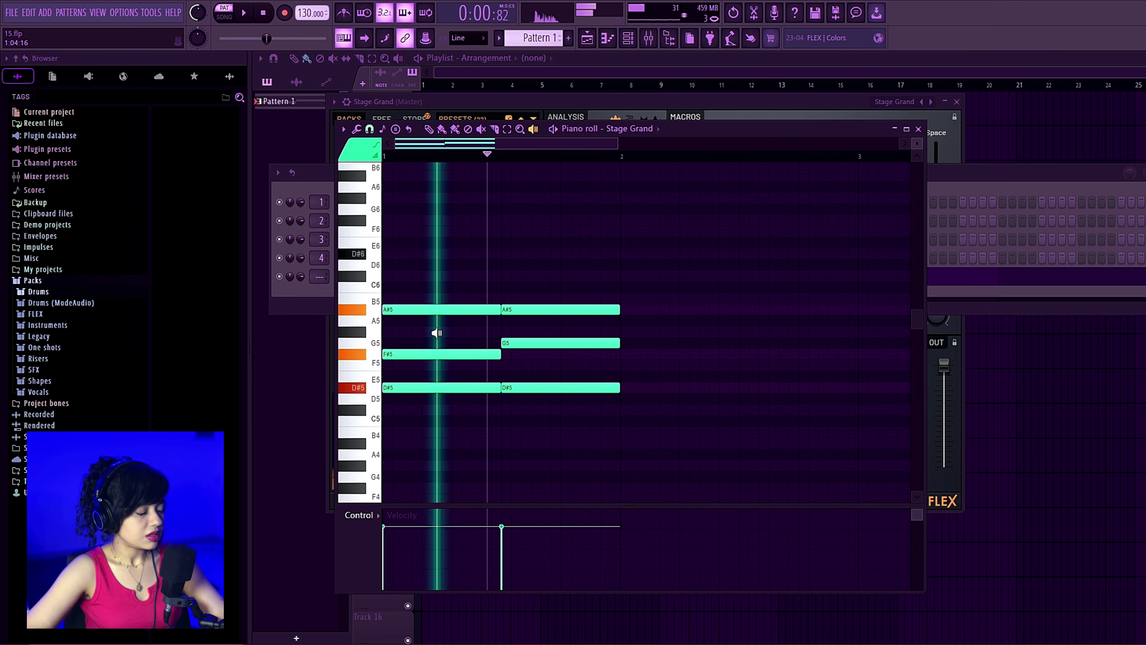
{"action": "left_click", "coordinate": [565, 334]}
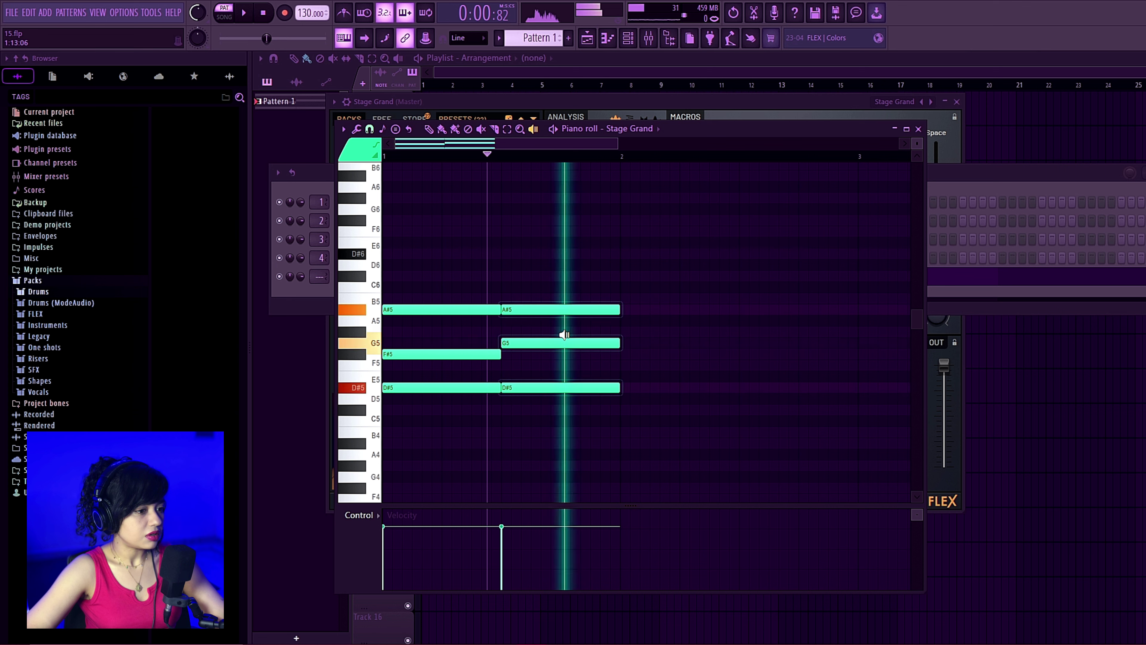
{"action": "left_click", "coordinate": [564, 334]}
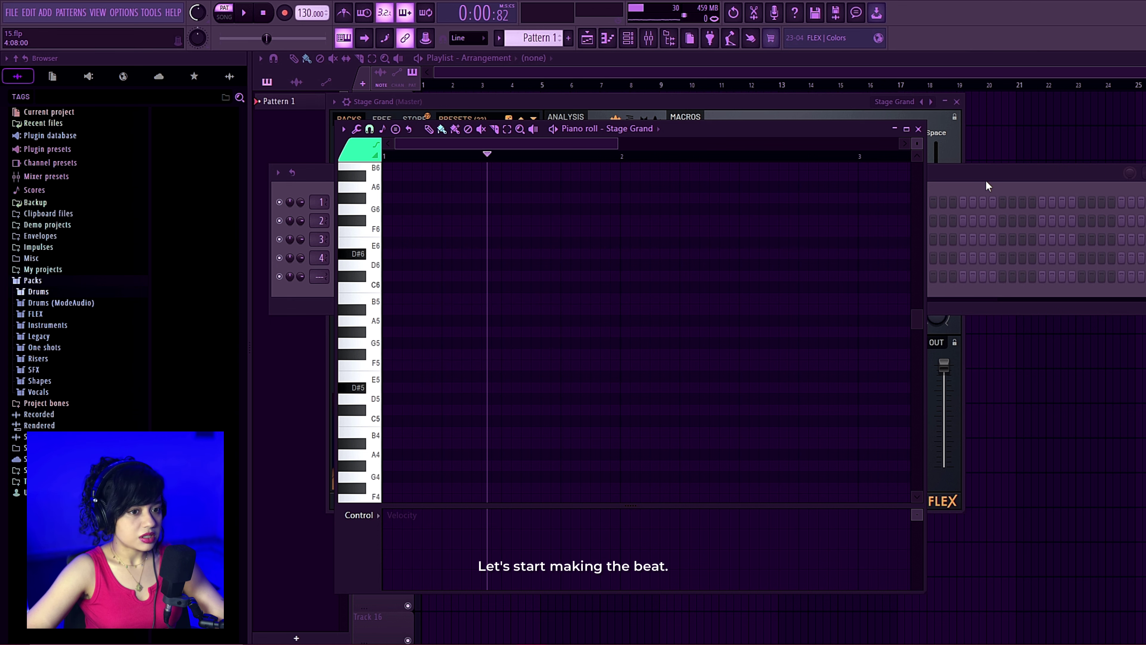
- Reopen FLEX from the Stage Grand channel and filter all its presets by the Pad type and Soft style
{"action": "left_click", "coordinate": [979, 180]}
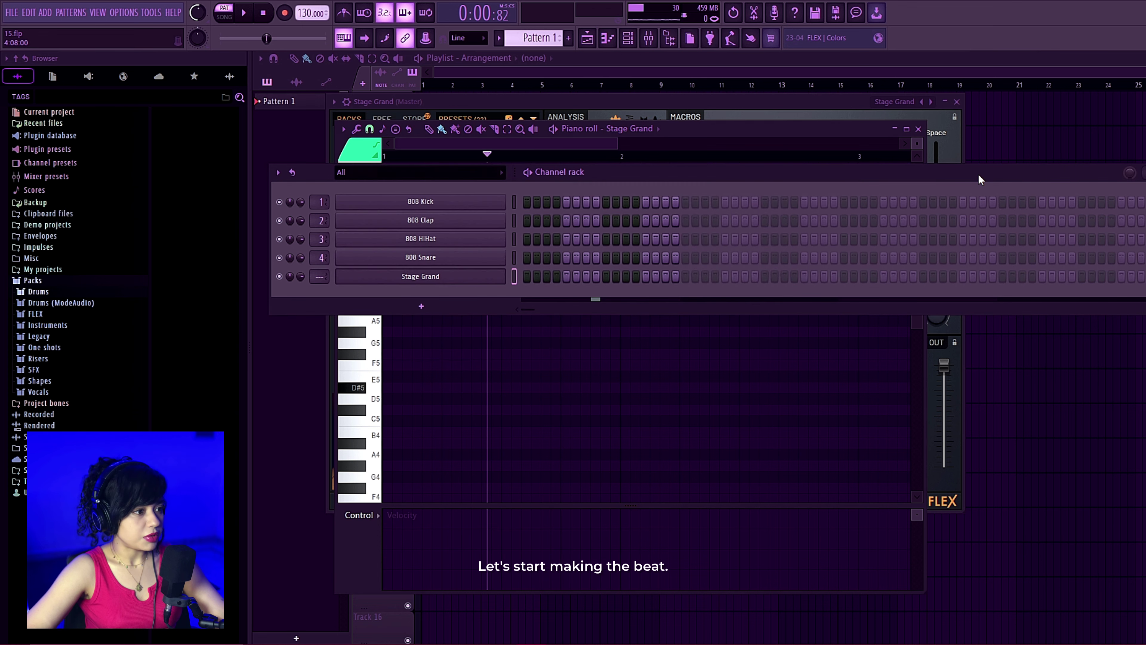
{"action": "left_click", "coordinate": [434, 276]}
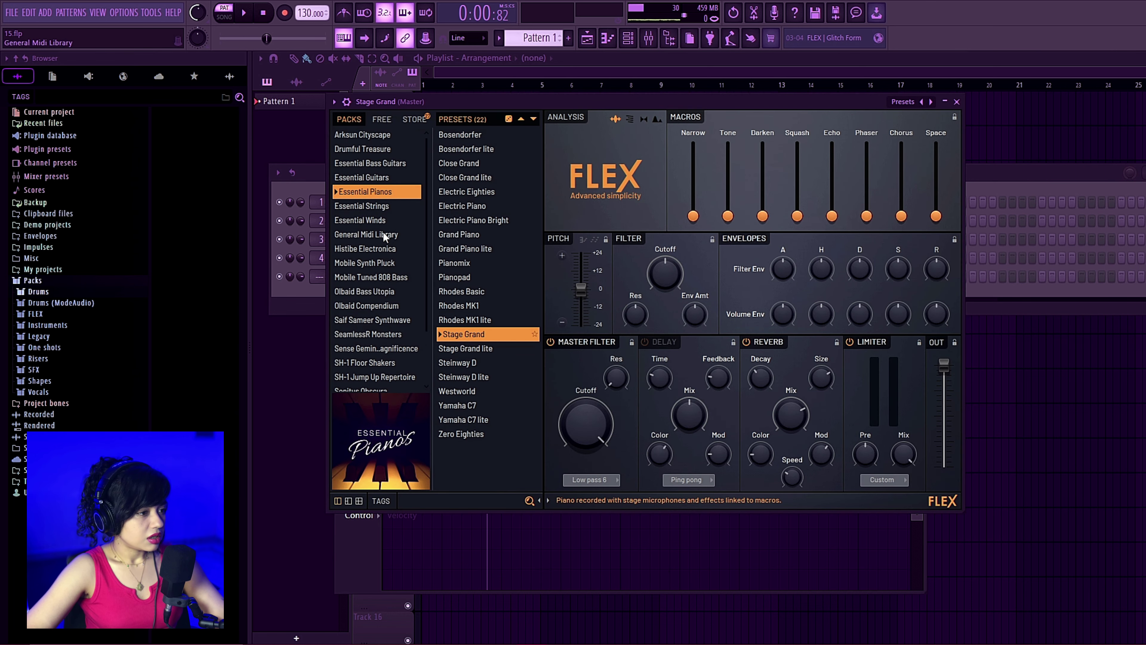
{"action": "scroll", "coordinate": [379, 310], "scroll_direction": "down", "scroll_amount": 3}
{"action": "left_click", "coordinate": [369, 355]}
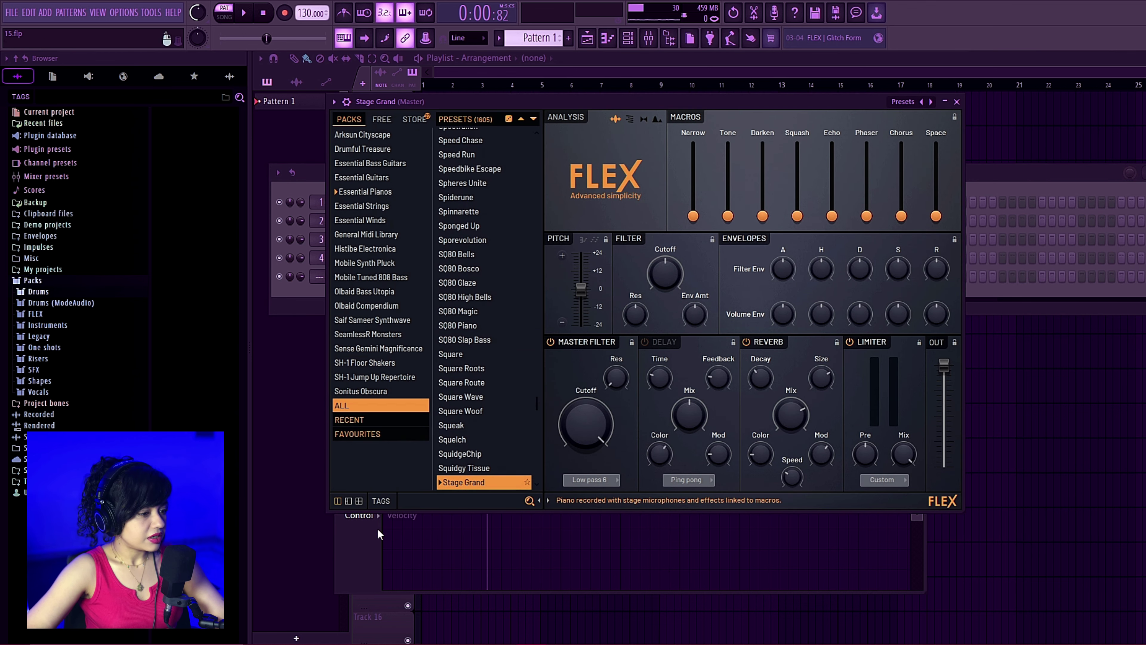
{"action": "left_click", "coordinate": [381, 500]}
{"action": "left_click", "coordinate": [489, 434]}
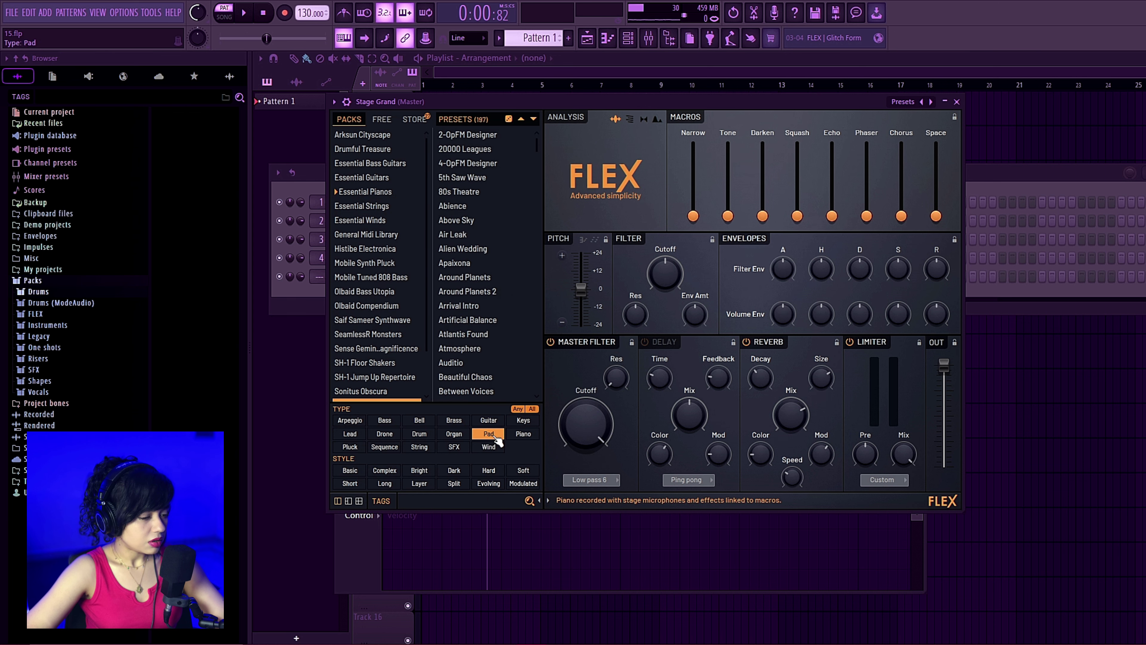
{"action": "left_click", "coordinate": [523, 470]}
- Browse the filtered pad presets and load Haunting Hour
{"action": "left_click", "coordinate": [470, 135]}
{"action": "left_click", "coordinate": [470, 150]}
{"action": "scroll", "coordinate": [461, 272], "scroll_direction": "down", "scroll_amount": 6}
{"action": "left_click", "coordinate": [450, 313]}
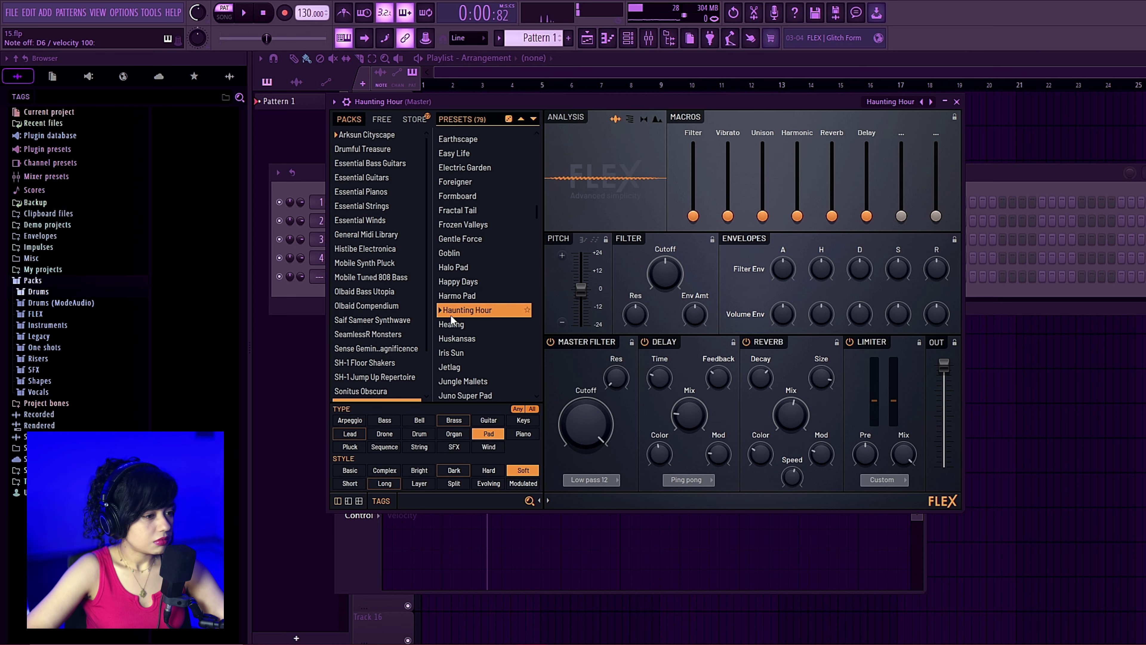
- In the piano roll, draw one-bar D#4 and F#4 notes with half-bar A#4 and B4 above them, and play them back
{"action": "key", "text": "F7"}
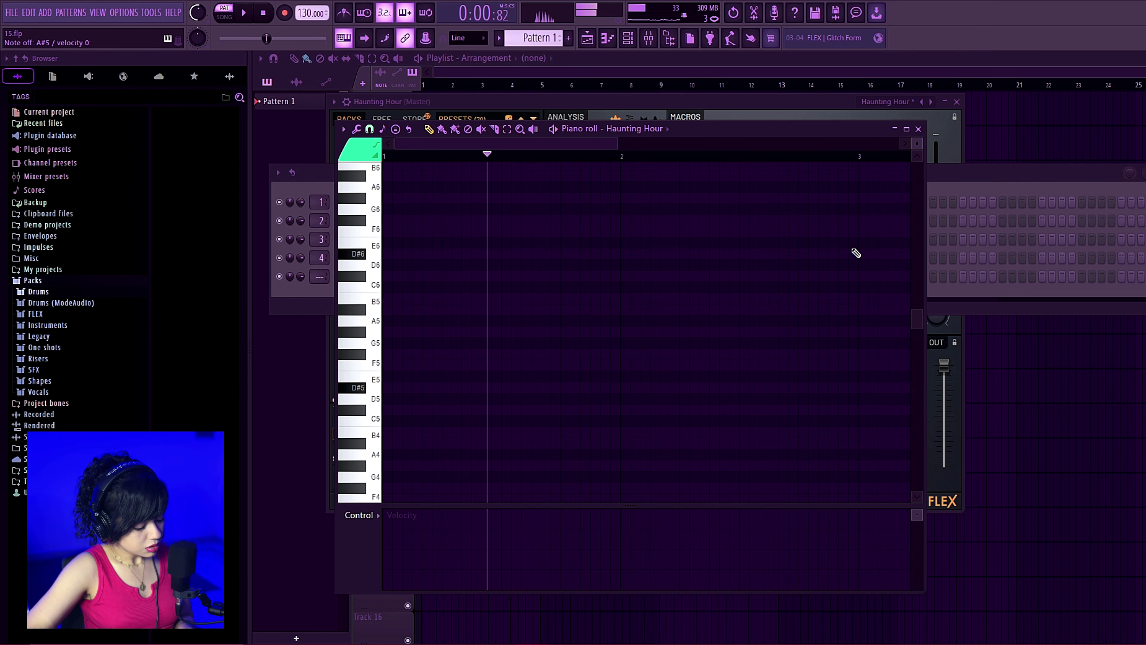
{"action": "left_click", "coordinate": [368, 392]}
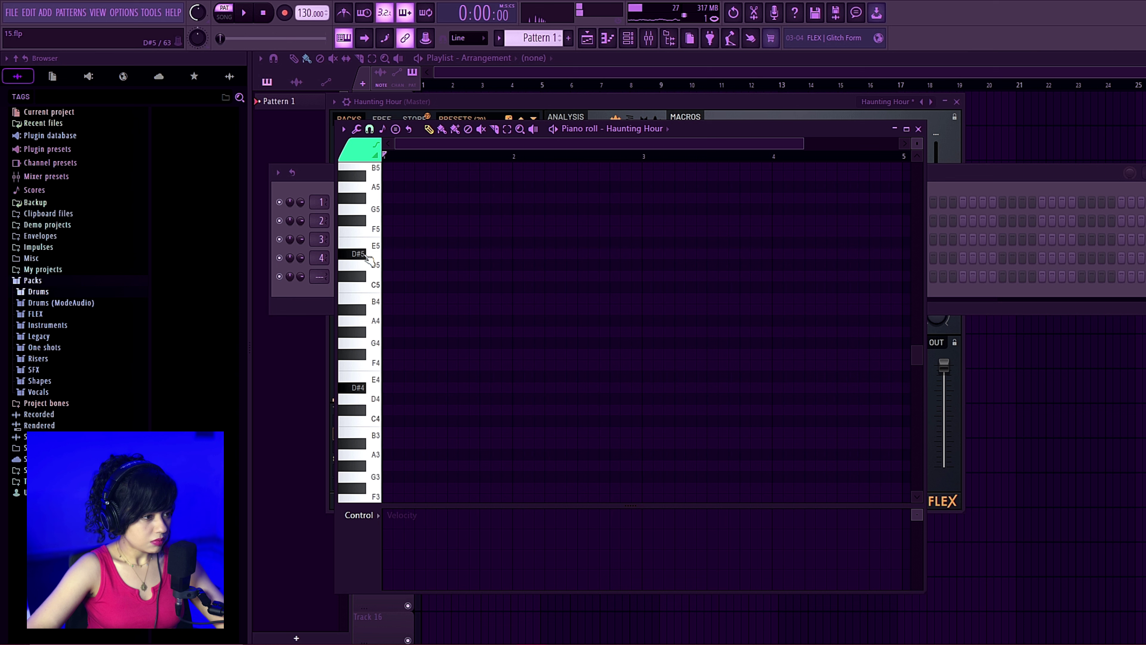
{"action": "mouse_move", "coordinate": [427, 390]}
{"action": "left_mouse_down"}
{"action": "mouse_move", "coordinate": [397, 389]}
{"action": "mouse_move", "coordinate": [499, 387]}
{"action": "left_mouse_up"}
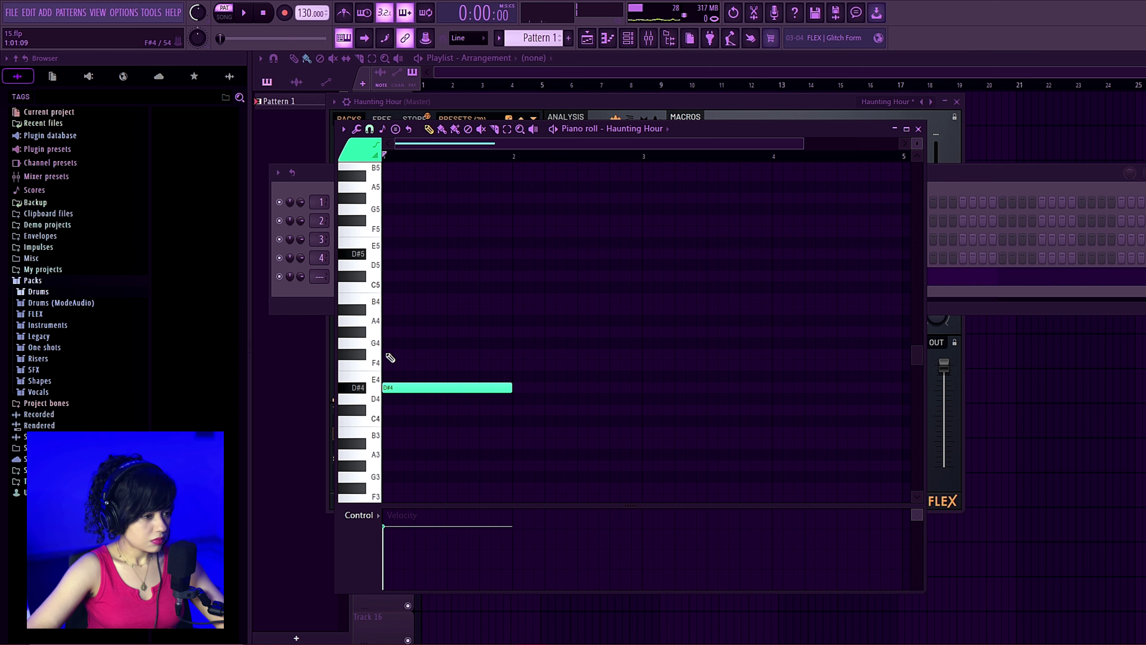
{"action": "left_click", "coordinate": [388, 354]}
{"action": "left_click", "coordinate": [403, 310]}
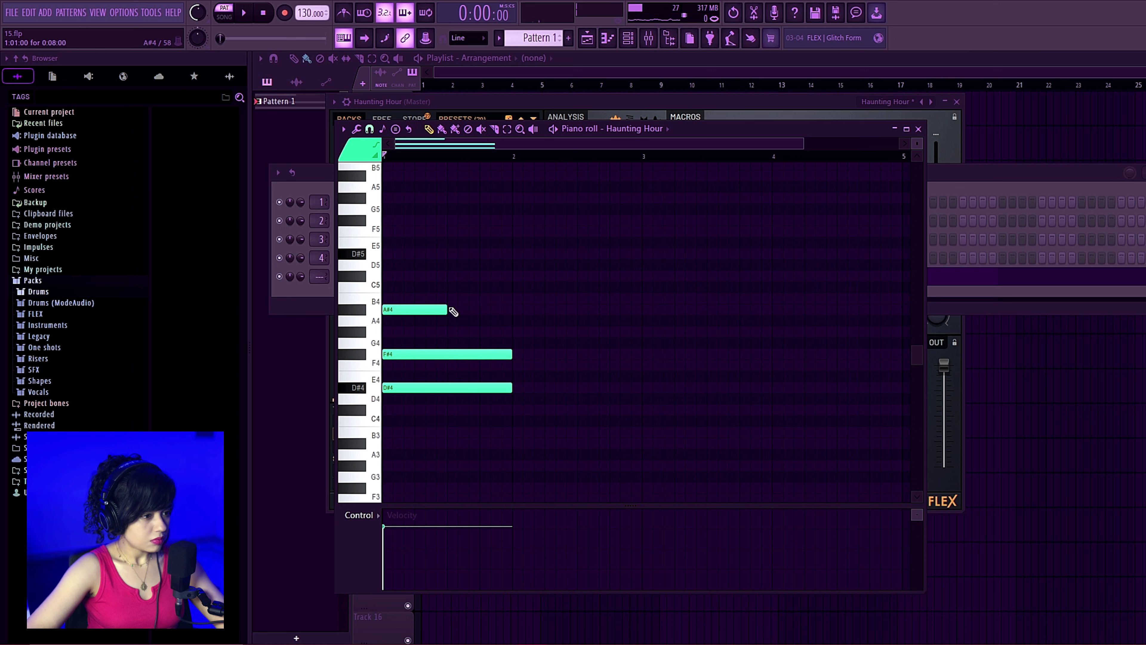
{"action": "left_click", "coordinate": [451, 298]}
{"action": "key", "text": "space"}
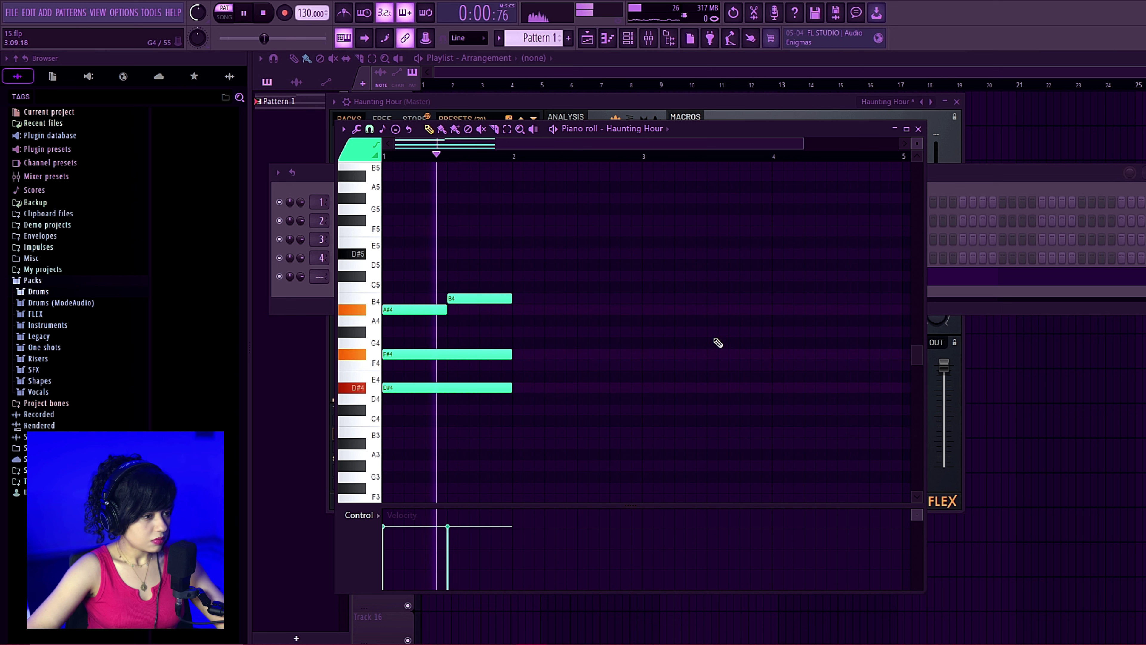
{"action": "key", "text": "space"}
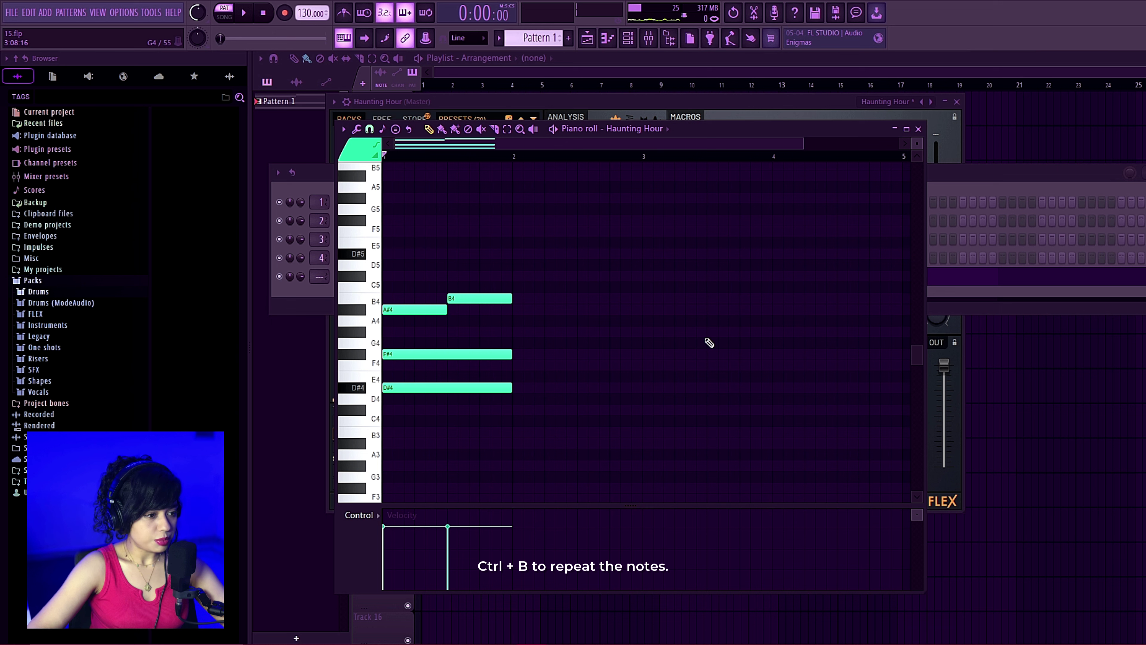
- Repeat the bar of notes, lower the copy's F#4 to F4 and its B4 to G#4, and play the pattern
{"action": "key", "text": "ctrl+b"}
{"action": "left_click", "coordinate": [587, 339]}
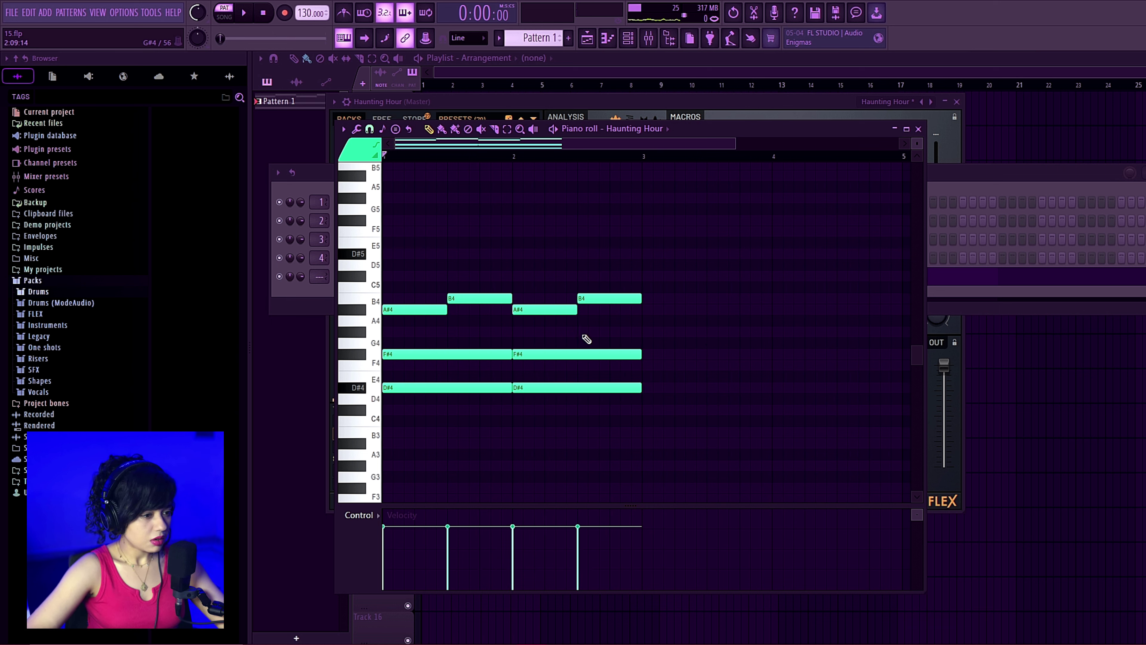
{"action": "left_click_drag", "start_coordinate": [556, 355], "coordinate": [557, 366]}
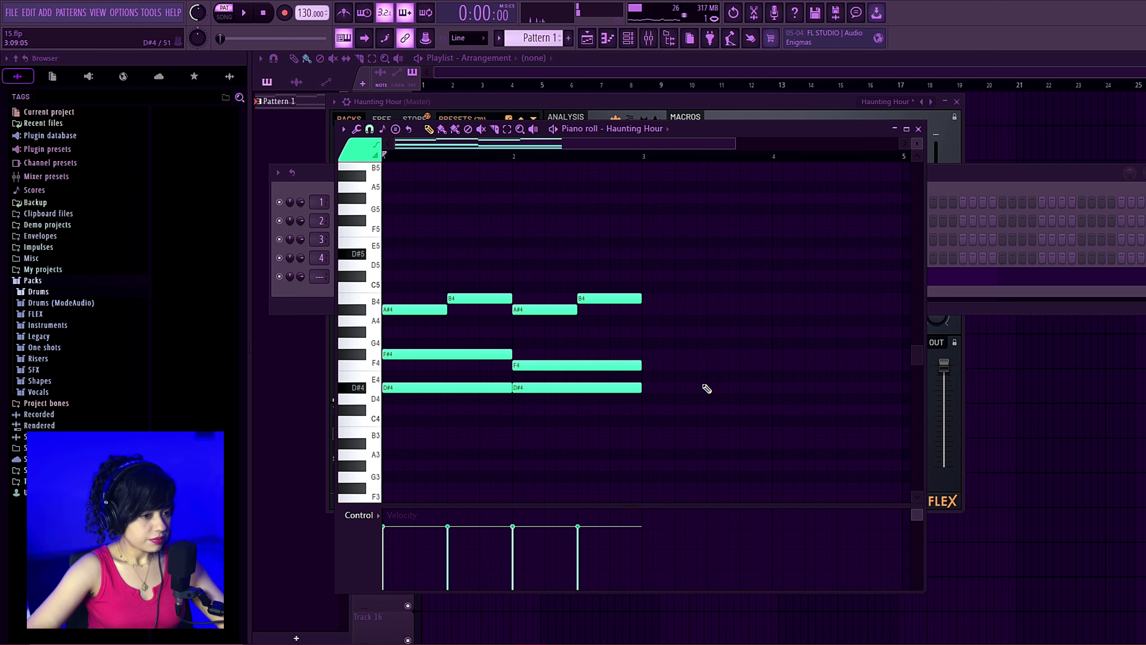
{"action": "left_click_drag", "start_coordinate": [589, 301], "coordinate": [595, 332]}
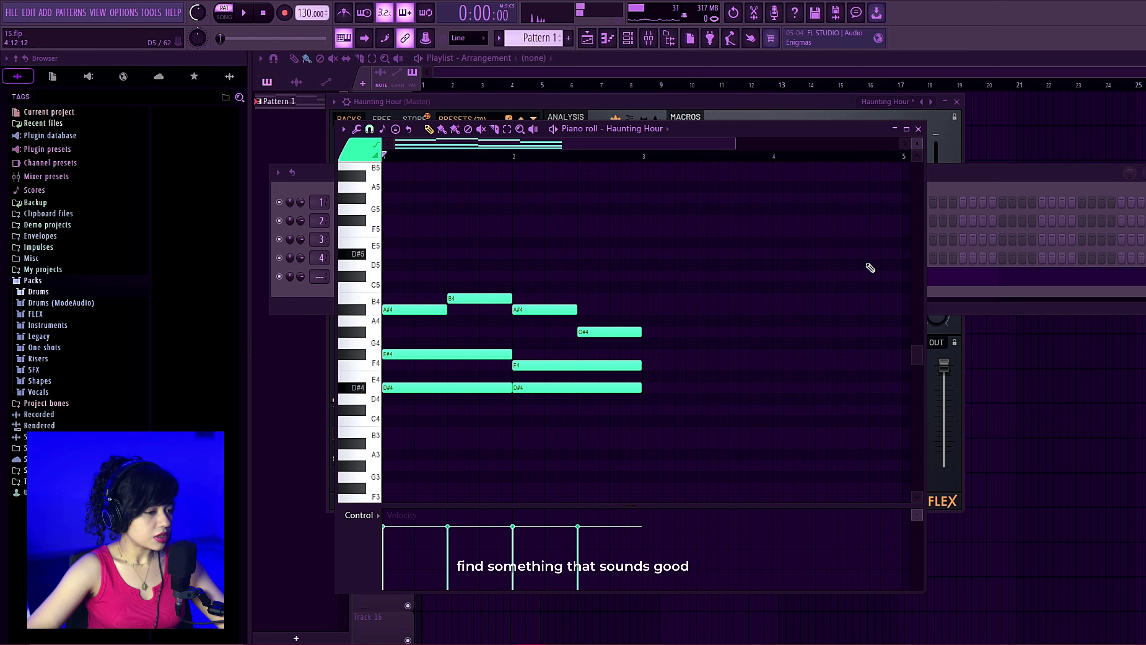
{"action": "key", "text": "space"}
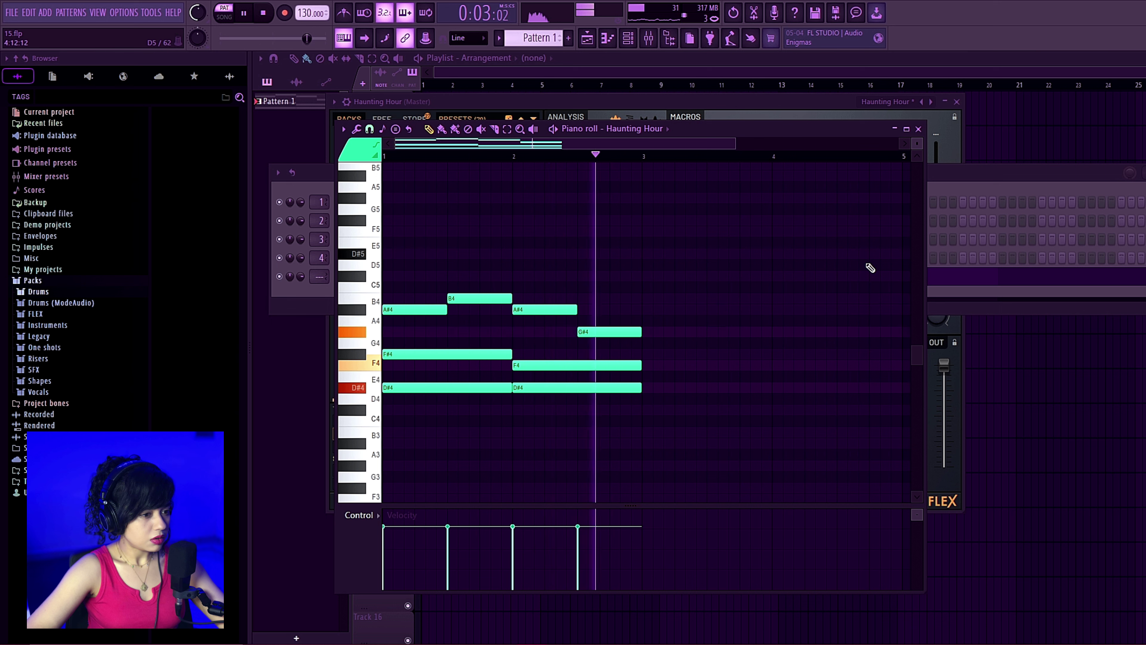
{"action": "key", "text": "space"}
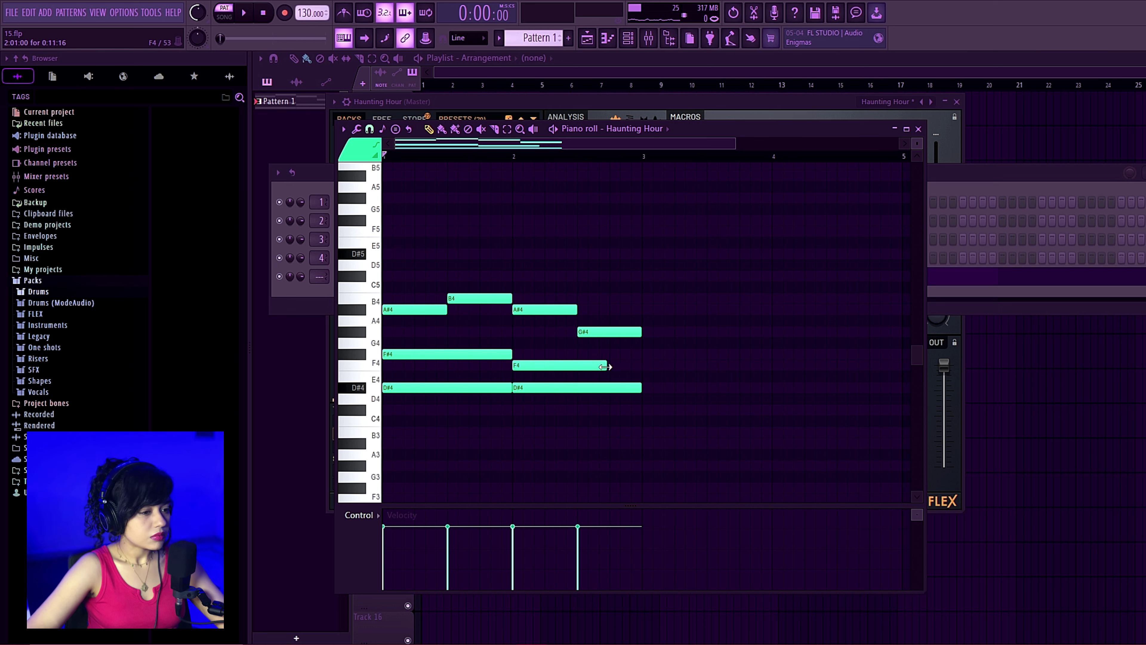
- Split the second bar's middle voice into a half-bar F#4 followed by a half-bar F4, and play the pattern
{"action": "left_click_drag", "start_coordinate": [544, 363], "coordinate": [545, 353]}
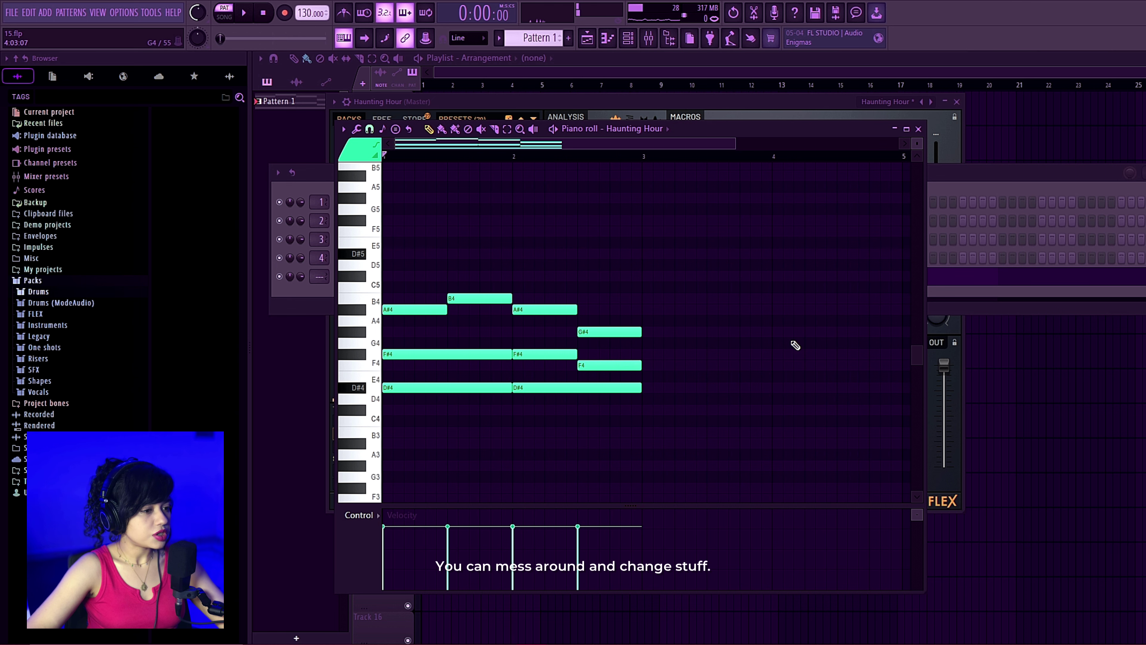
{"action": "key", "text": "space"}
{"action": "key", "text": "space"}
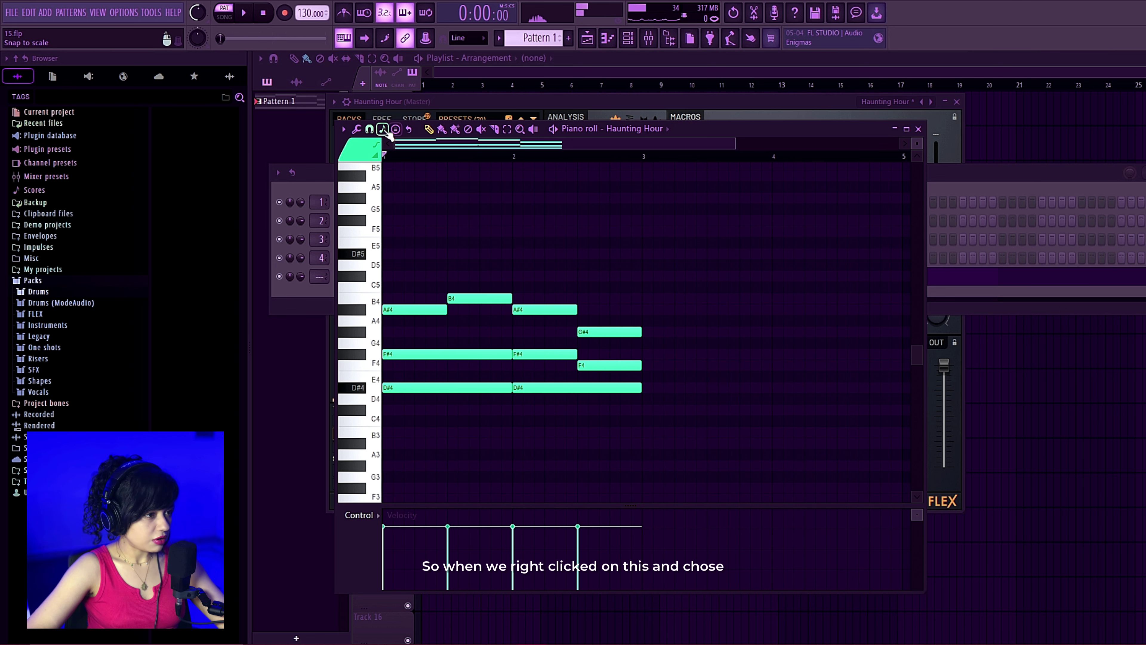
- Review the root note and scale options for snapping notes to a scale
{"action": "left_click", "coordinate": [386, 133]}
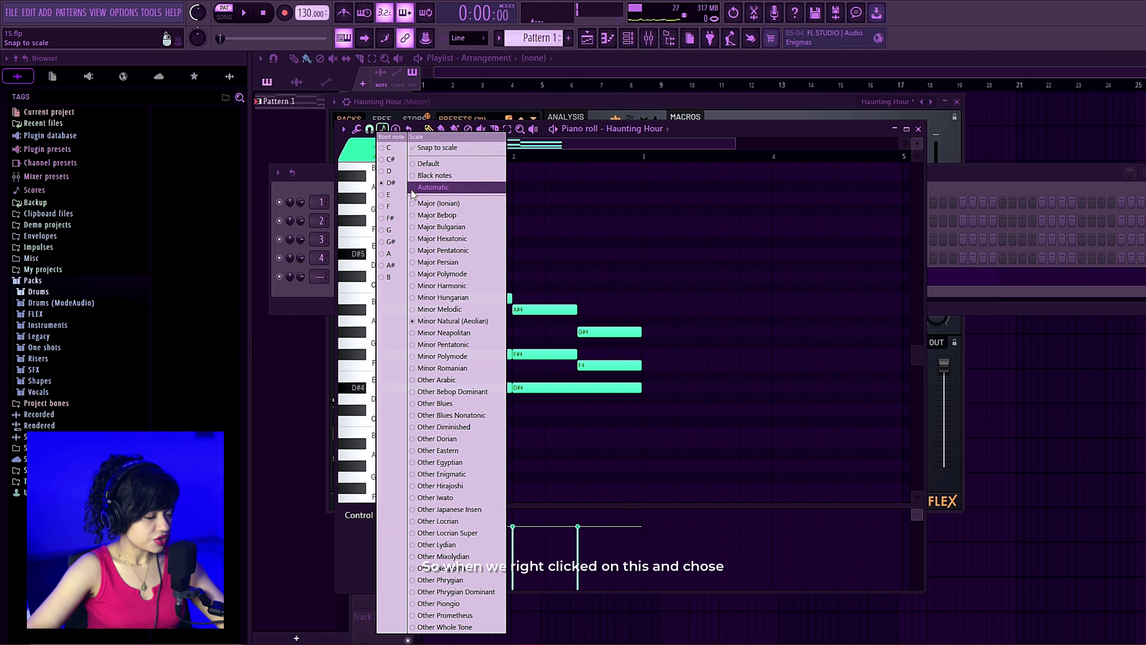
{"action": "left_click", "coordinate": [579, 147]}
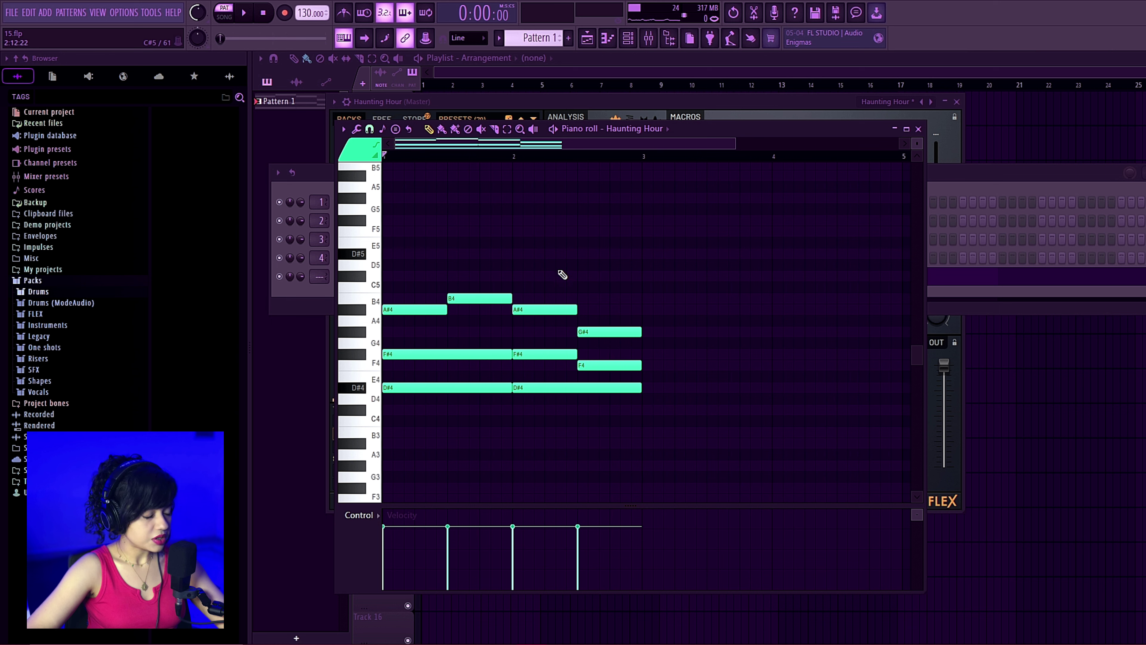
- Duplicate the two-bar chord progression so the pattern spans four bars
{"action": "right_click", "coordinate": [524, 458], "text": "ctrl"}
{"action": "right_click", "coordinate": [524, 460], "text": "ctrl"}
{"action": "key", "text": "ctrl+b"}
{"action": "right_click", "coordinate": [791, 297], "text": "ctrl"}
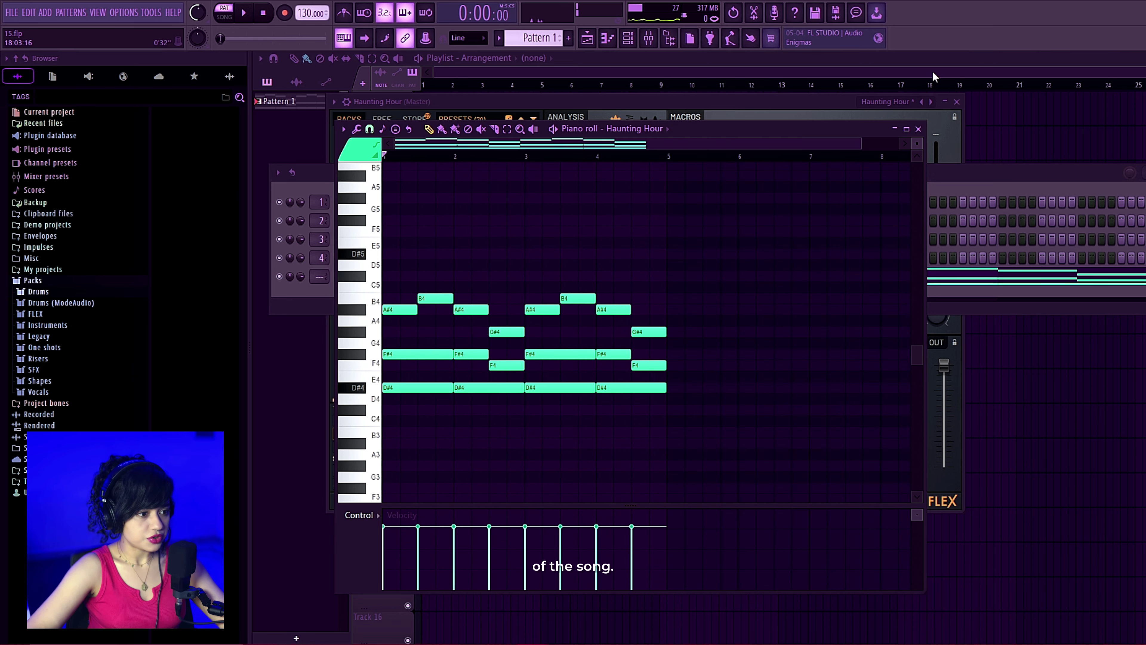
- Add a second FLEX channel and load the Ace Nylon Lite preset from the Essential Guitars pack
{"action": "left_click", "coordinate": [952, 176]}
{"action": "left_click", "coordinate": [420, 309]}
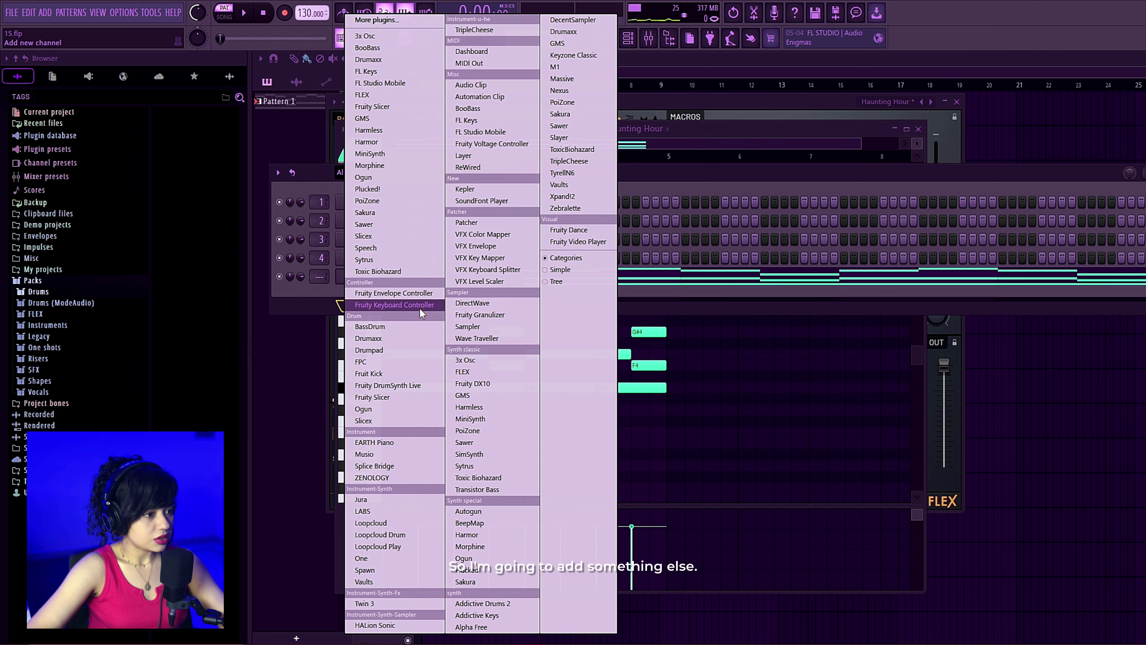
{"action": "left_click", "coordinate": [376, 96]}
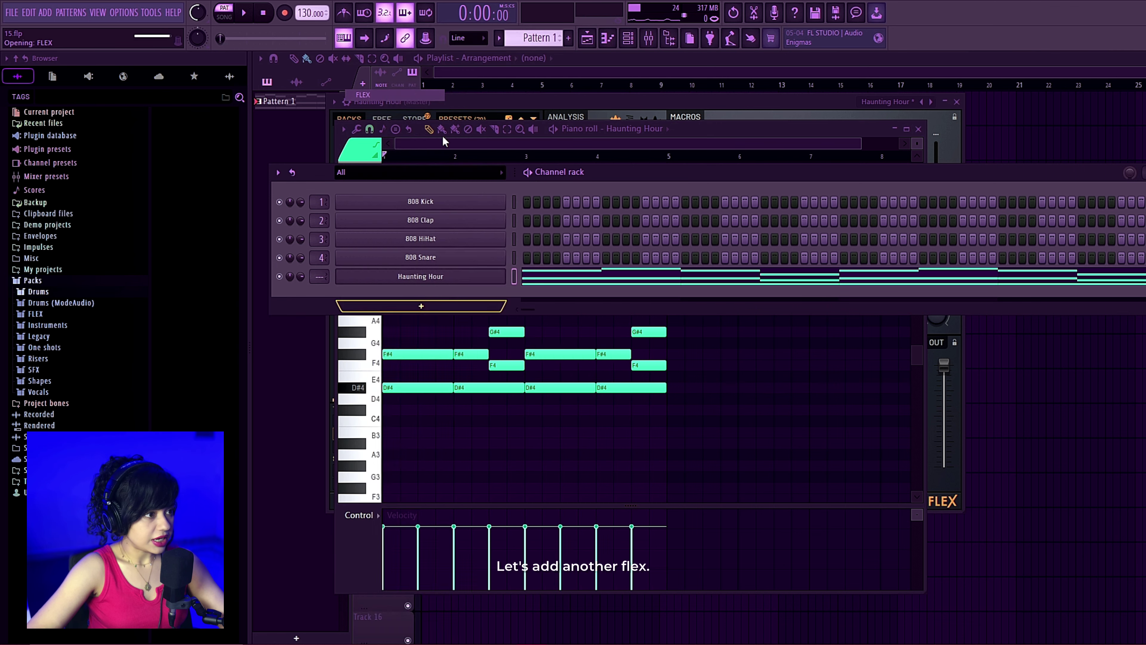
{"action": "left_click", "coordinate": [434, 278]}
{"action": "left_click", "coordinate": [415, 304]}
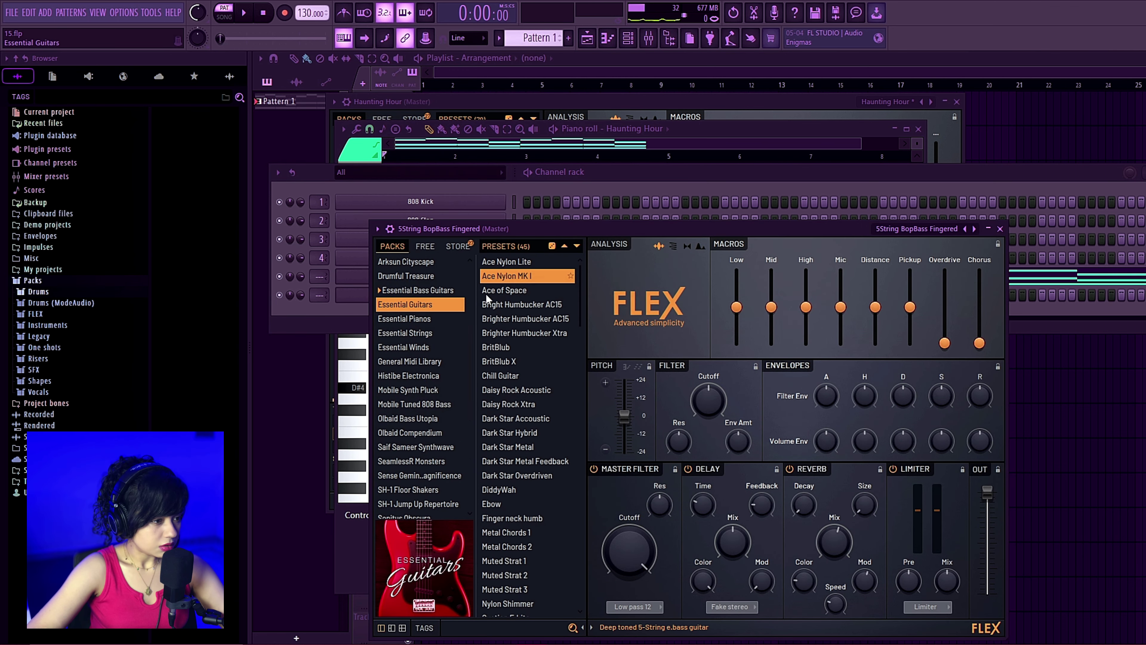
{"action": "left_click", "coordinate": [504, 263]}
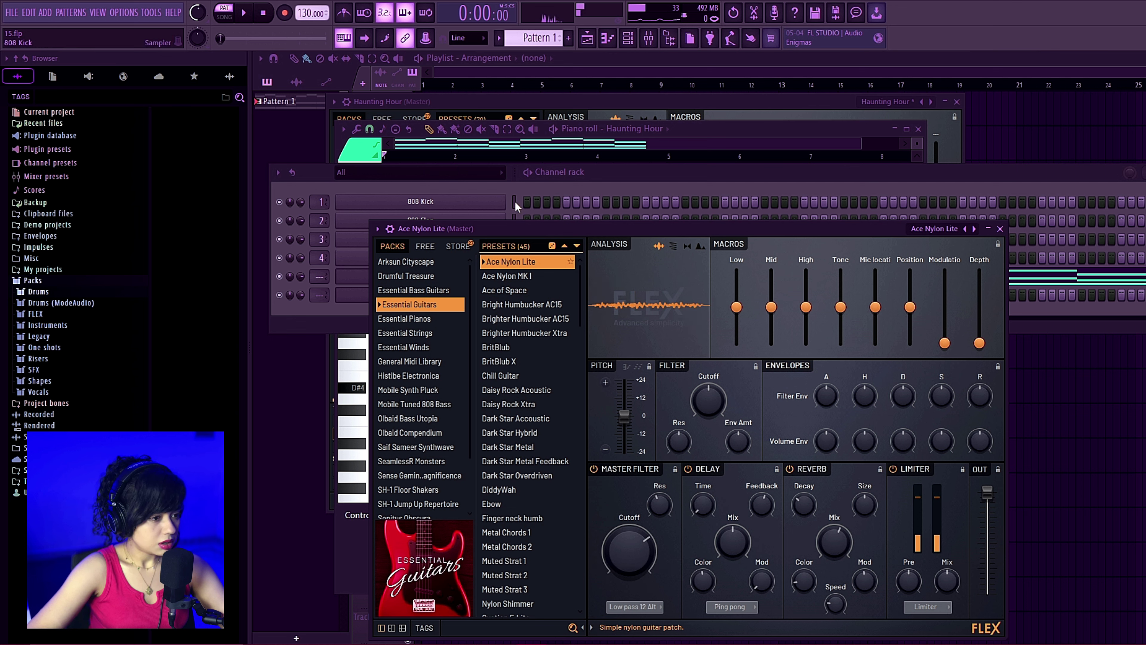
- Copy the chord notes from the Haunting Hour channel into the Ace Nylon Lite channel
{"action": "left_click", "coordinate": [600, 180]}
{"action": "right_click", "coordinate": [479, 281]}
{"action": "left_click", "coordinate": [655, 288]}
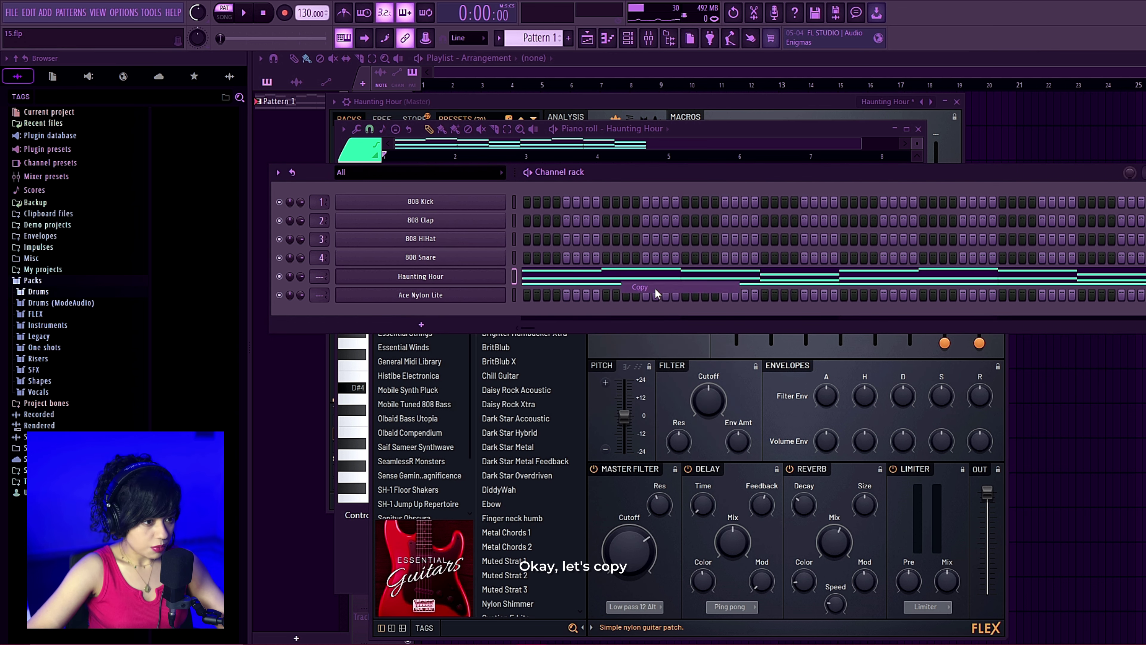
{"action": "right_click", "coordinate": [504, 292]}
{"action": "left_click", "coordinate": [640, 317]}
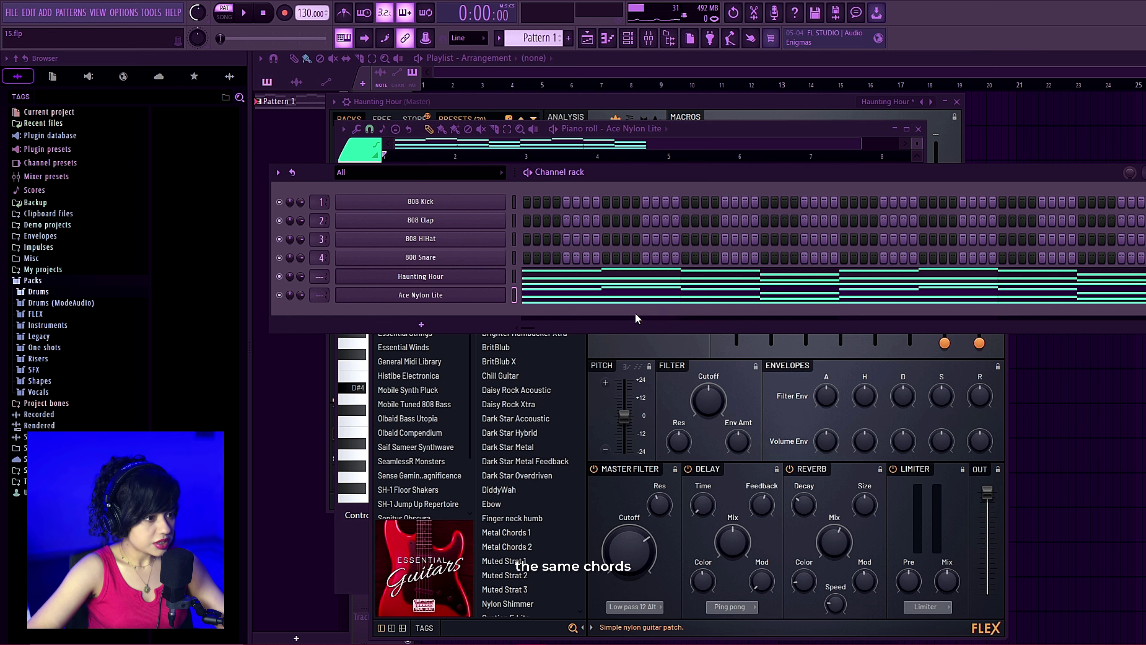
- In the Ace Nylon Lite notes, delay the first bar's F#4 by half a beat and A#4 by one beat, checking by playback
{"action": "left_click", "coordinate": [654, 298]}
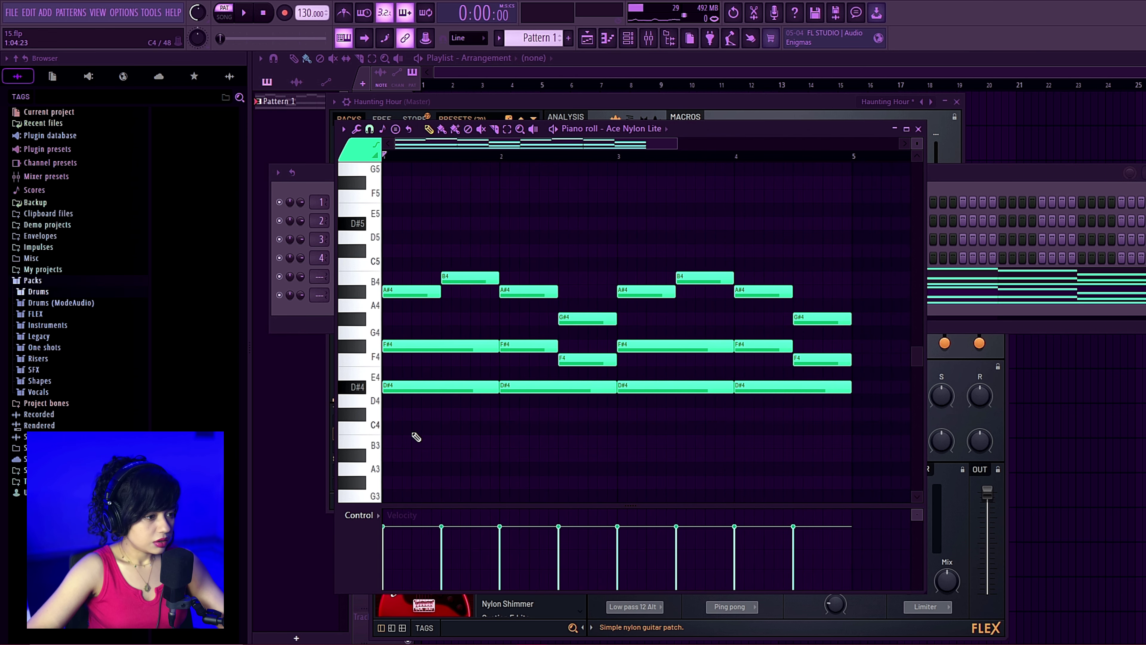
{"action": "scroll", "coordinate": [401, 349], "scroll_direction": "up", "scroll_amount": 5}
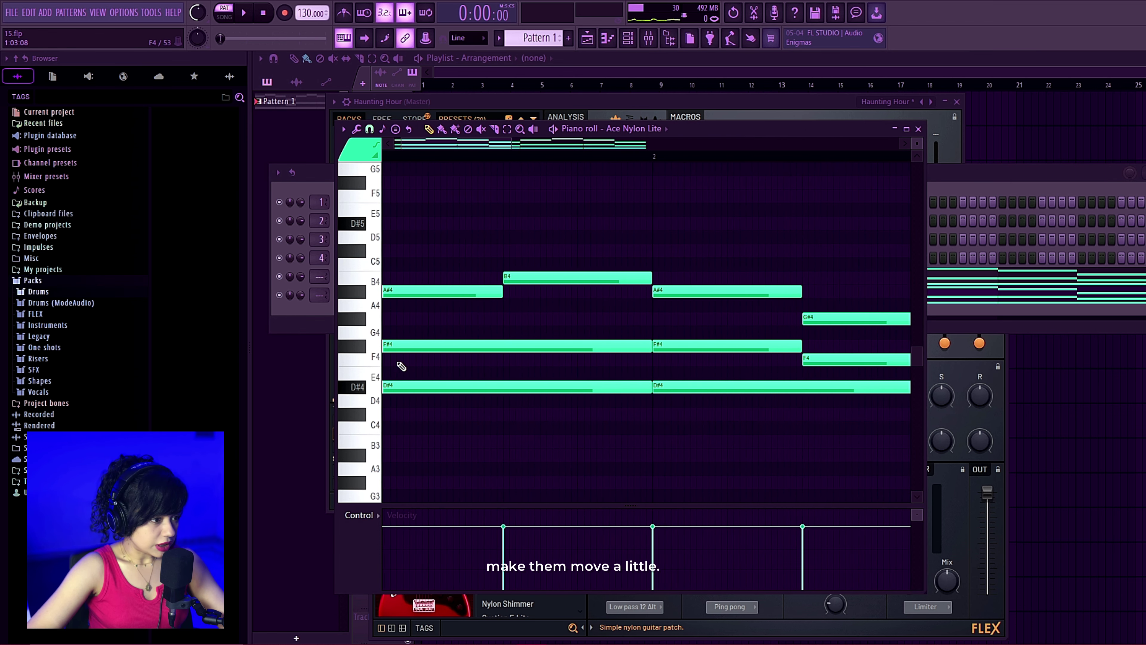
{"action": "left_click_drag", "start_coordinate": [422, 349], "coordinate": [478, 347]}
{"action": "left_click_drag", "start_coordinate": [448, 291], "coordinate": [524, 294]}
{"action": "key", "text": "space"}
{"action": "key", "text": "space"}
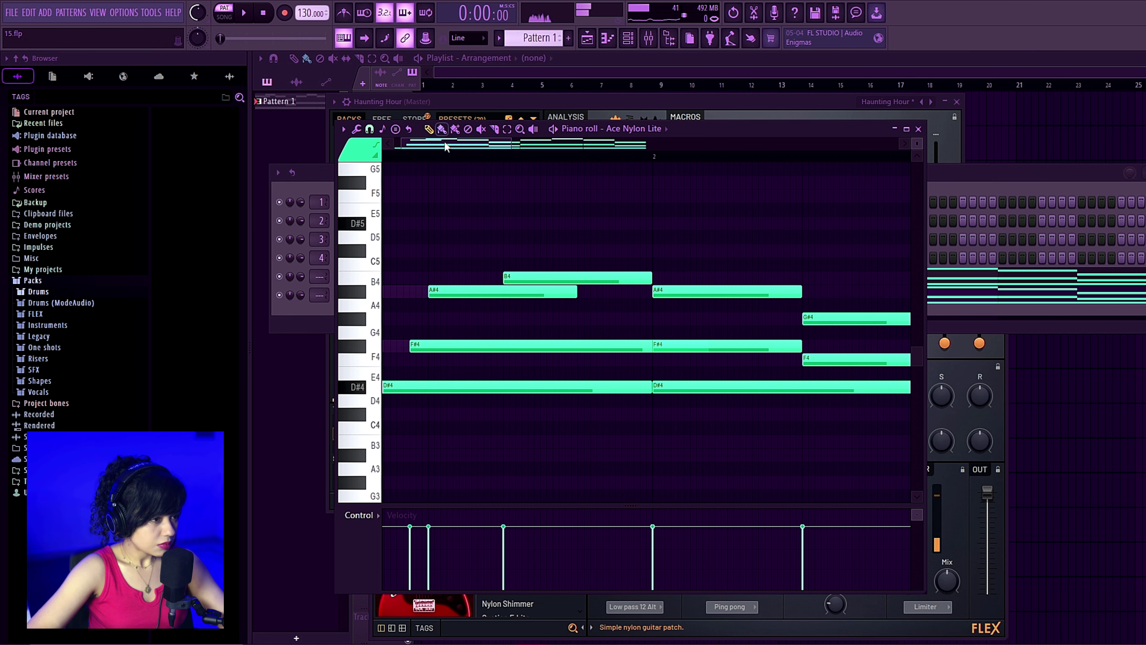
{"action": "left_click_drag", "start_coordinate": [445, 144], "coordinate": [437, 144]}
{"action": "left_click_drag", "start_coordinate": [528, 346], "coordinate": [510, 347]}
{"action": "key", "text": "space"}
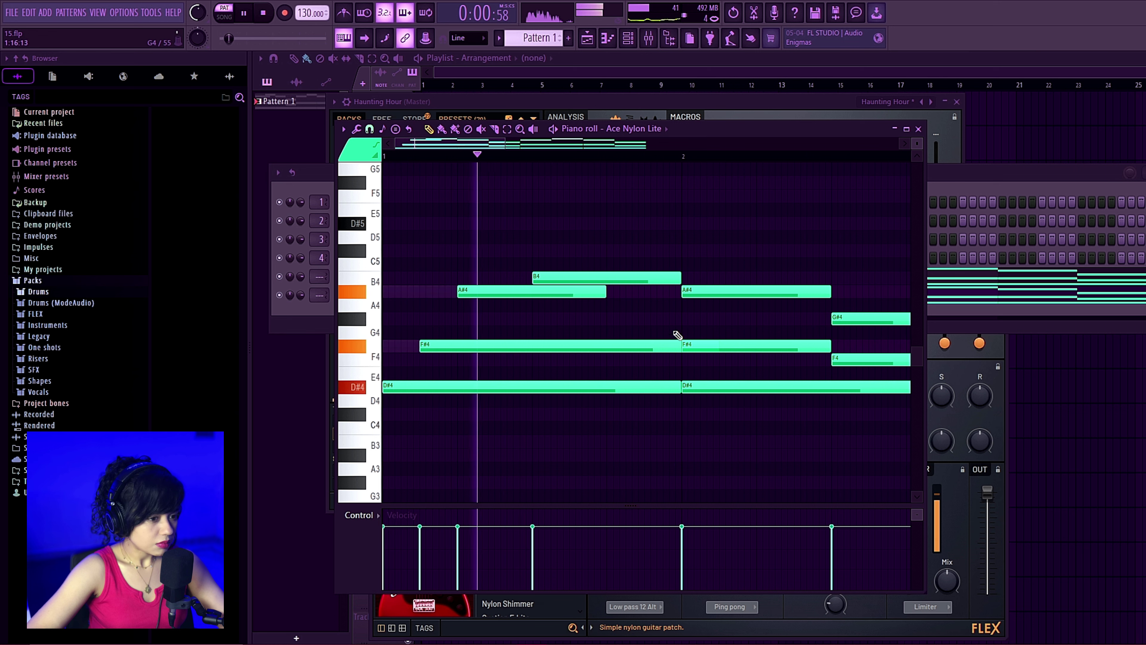
{"action": "key", "text": "space"}
- Stagger the second bar by delaying F#4 half a beat and A#4 and F4 one beat each, and play the pattern
{"action": "left_click_drag", "start_coordinate": [725, 347], "coordinate": [763, 350]}
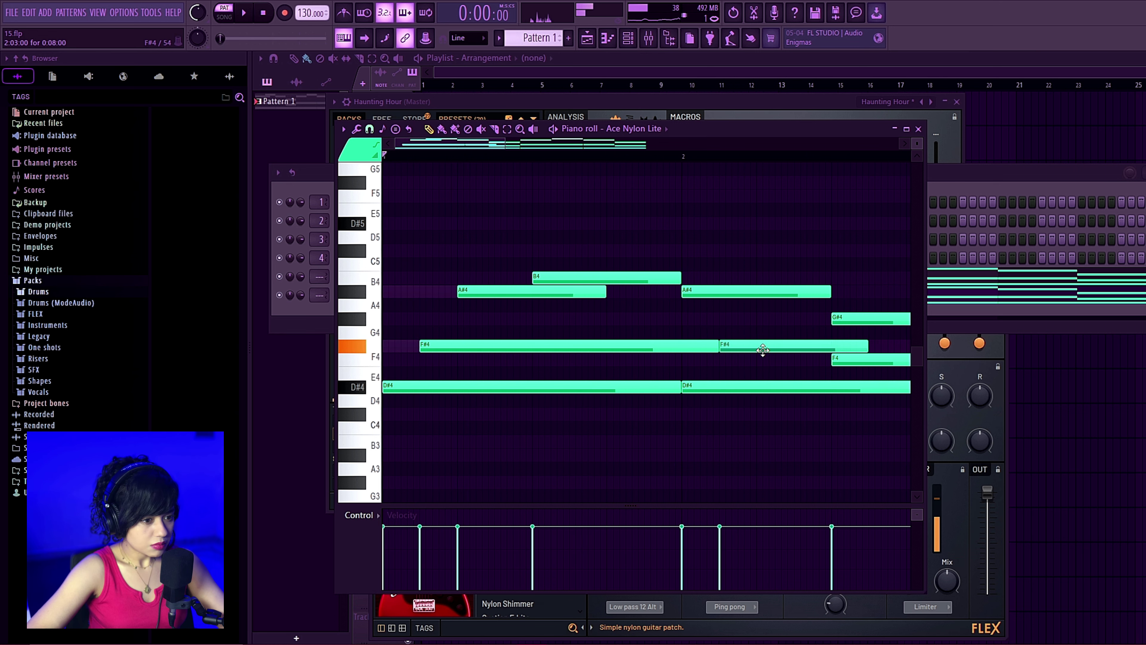
{"action": "left_click_drag", "start_coordinate": [748, 292], "coordinate": [829, 292]}
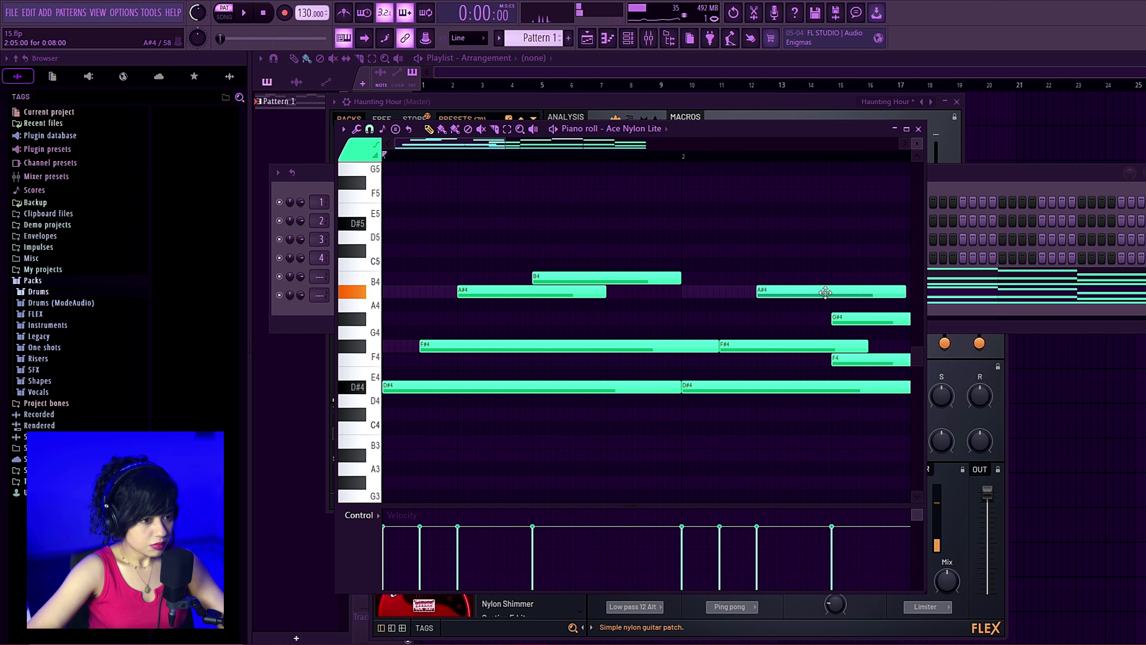
{"action": "scroll", "coordinate": [481, 361], "scroll_direction": "down", "scroll_amount": 2}
{"action": "left_click_drag", "start_coordinate": [790, 357], "coordinate": [849, 359]}
{"action": "key", "text": "space"}
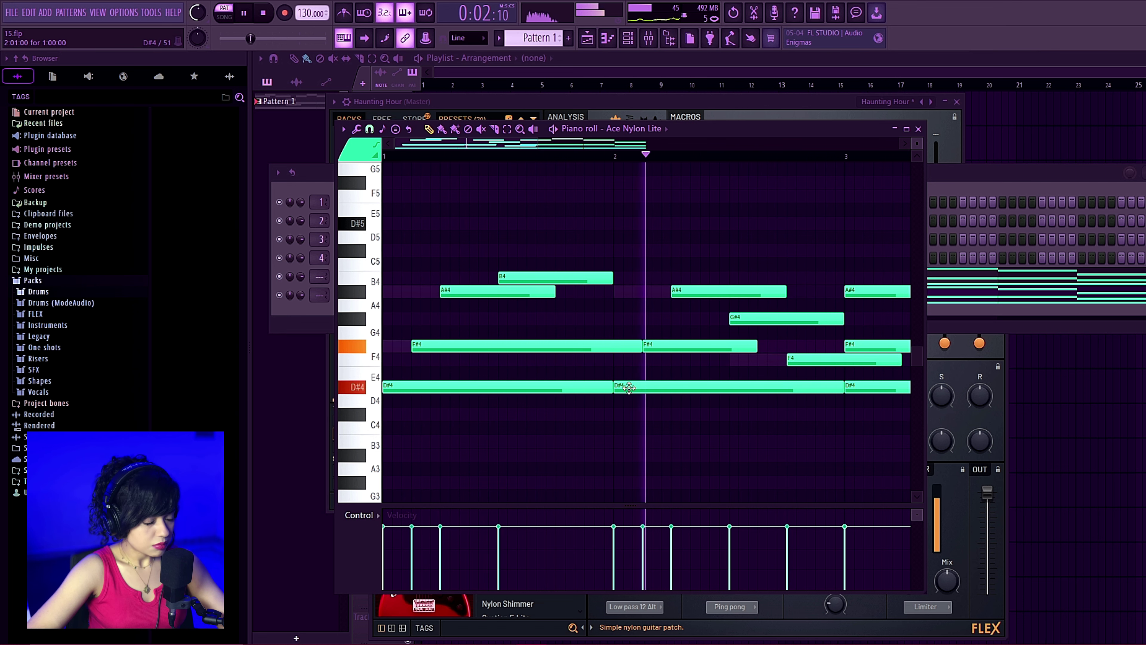
{"action": "key", "text": "space"}
- Mute the Haunting Hour channel and play the Ace Nylon Lite part on its own
{"action": "left_click", "coordinate": [947, 176]}
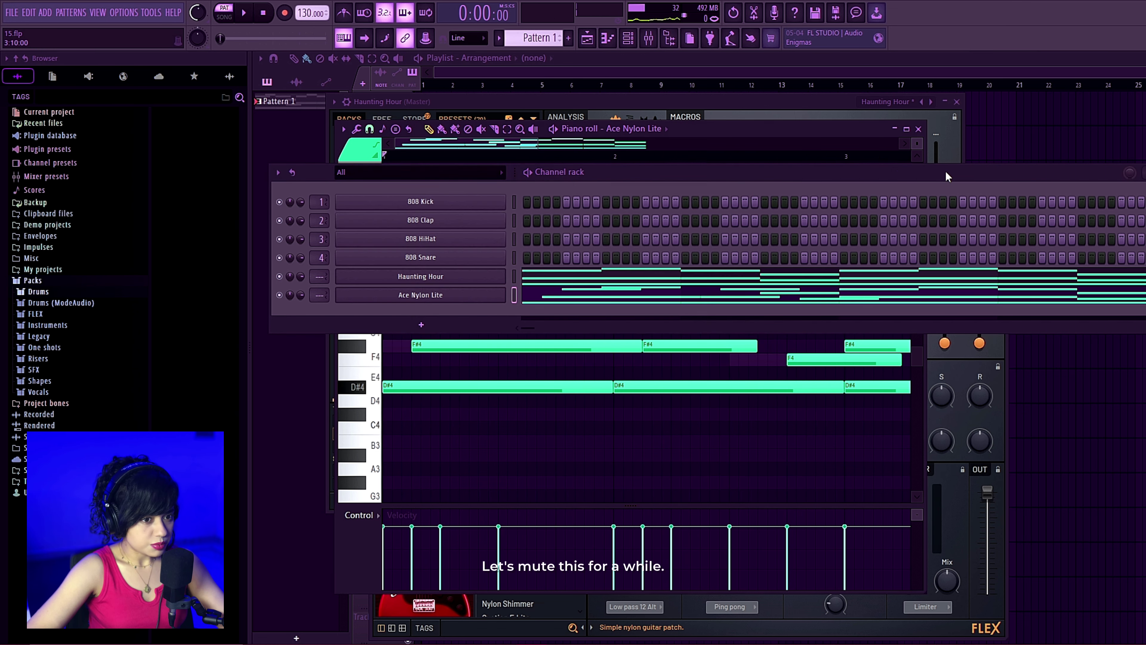
{"action": "left_click", "coordinate": [279, 276]}
{"action": "left_click", "coordinate": [538, 420]}
{"action": "key", "text": "space"}
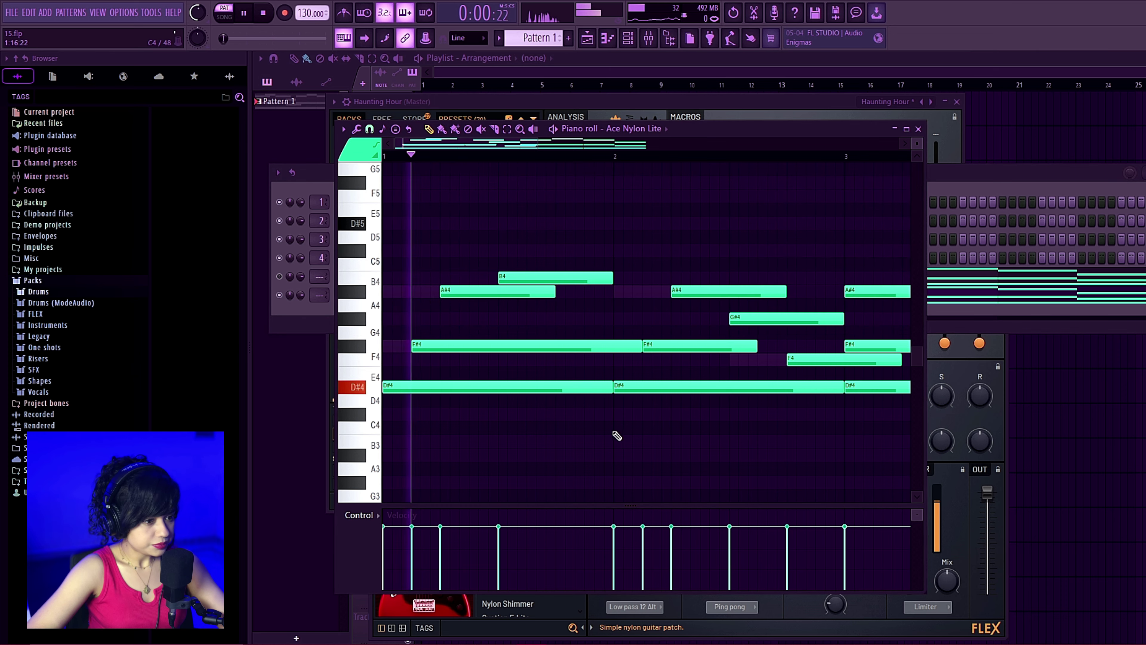
- Stop playback and delay the third bar's F#4 by half a beat and its A#4 by one beat
{"action": "scroll", "coordinate": [612, 433], "scroll_direction": "down", "scroll_amount": 4}
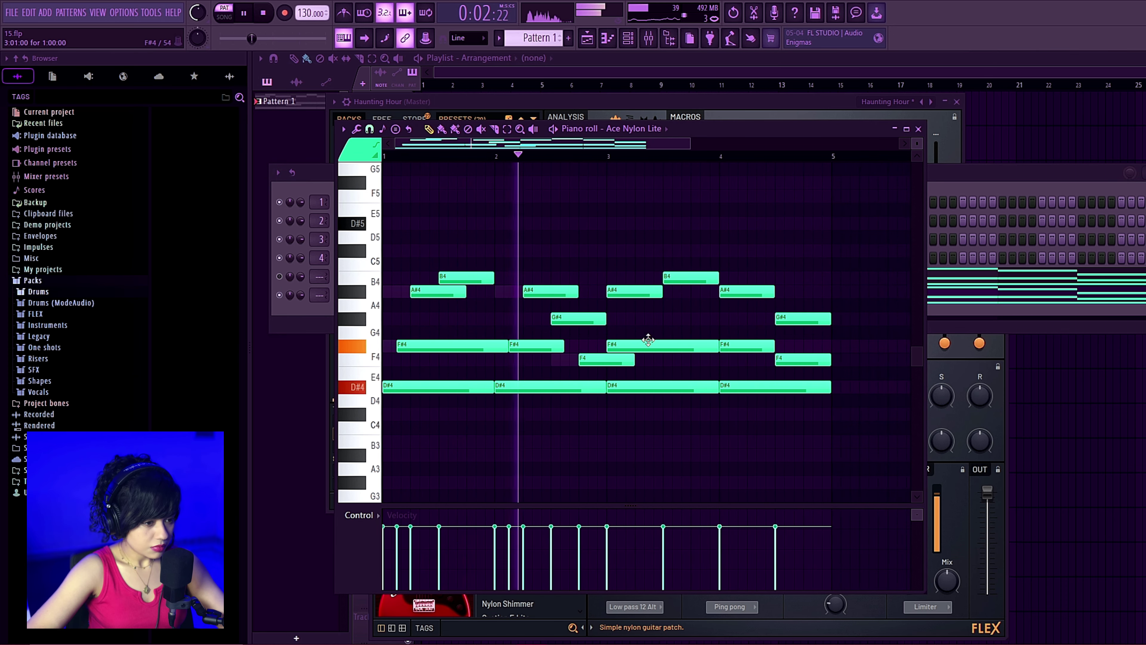
{"action": "scroll", "coordinate": [682, 354], "scroll_direction": "up", "scroll_amount": 3}
{"action": "key", "text": "space"}
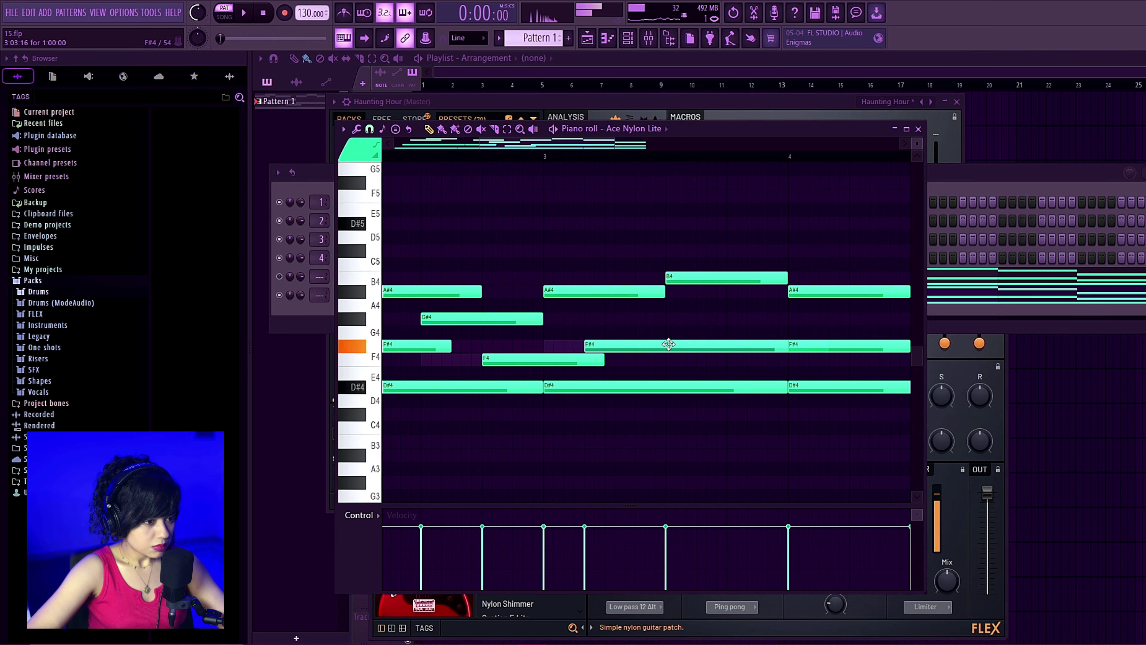
{"action": "left_click_drag", "start_coordinate": [655, 291], "coordinate": [716, 291]}
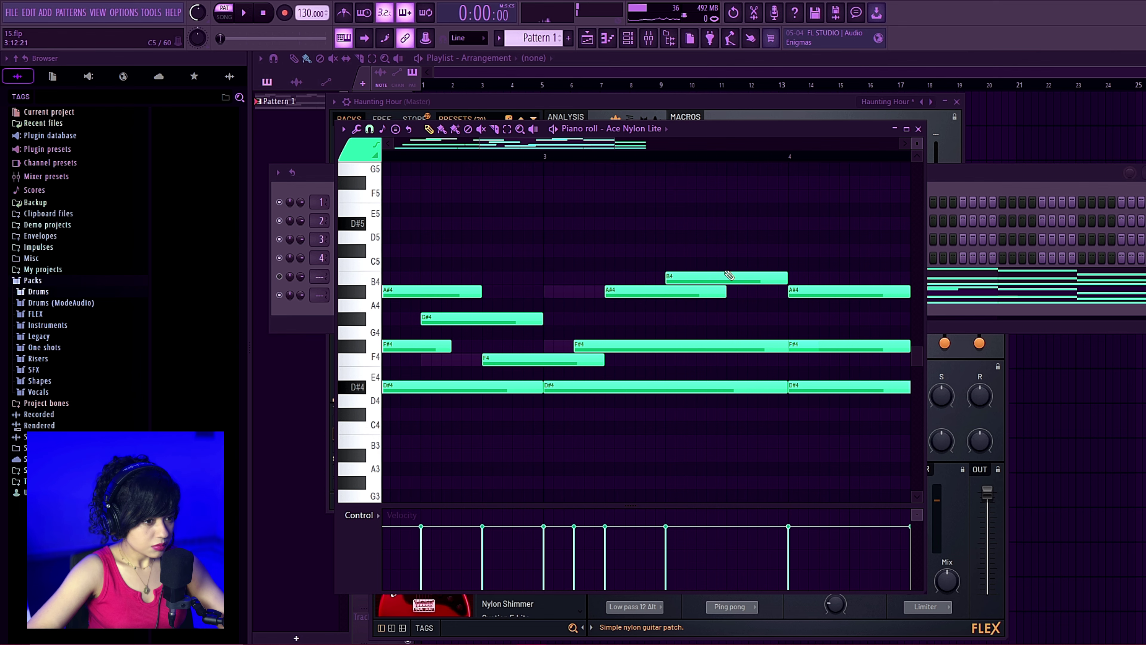
- Stagger the fourth bar by delaying F#4 and G#4 half a beat and A#4 and F4 one beat, and play the pattern
{"action": "scroll", "coordinate": [654, 280], "scroll_direction": "down", "scroll_amount": 2}
{"action": "scroll", "coordinate": [655, 280], "scroll_direction": "down", "scroll_amount": 2}
{"action": "left_click_drag", "start_coordinate": [760, 344], "coordinate": [774, 339]}
{"action": "scroll", "coordinate": [750, 312], "scroll_direction": "up", "scroll_amount": 3}
{"action": "left_click_drag", "start_coordinate": [684, 294], "coordinate": [744, 298]}
{"action": "left_click_drag", "start_coordinate": [770, 320], "coordinate": [800, 322]}
{"action": "left_click_drag", "start_coordinate": [783, 361], "coordinate": [842, 362]}
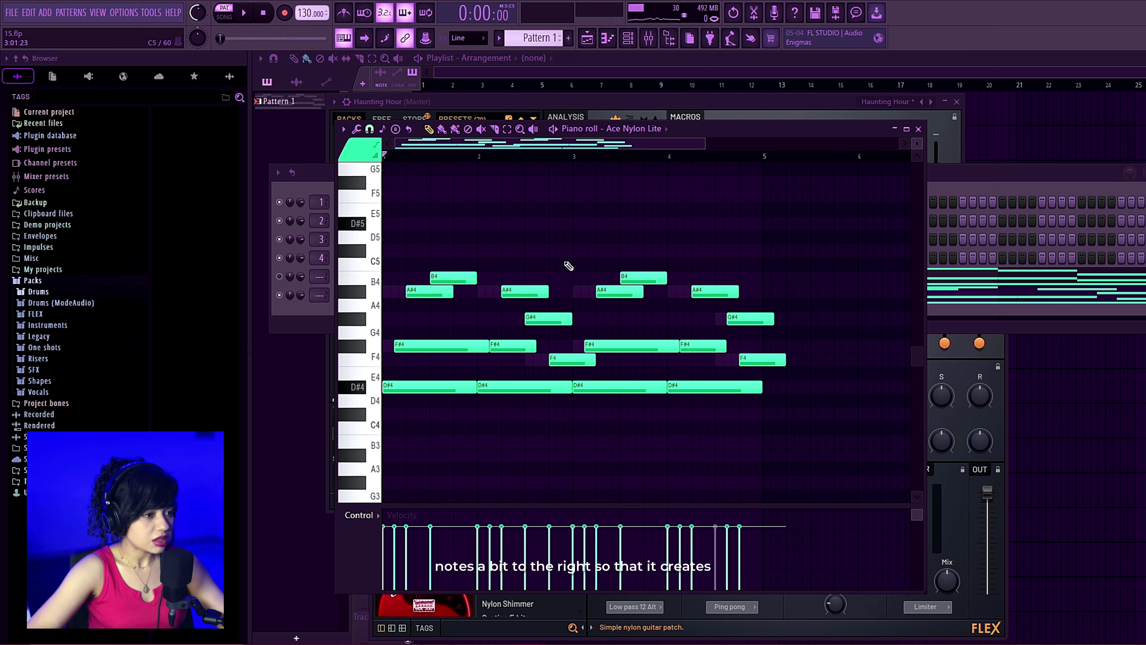
{"action": "key", "text": "space"}
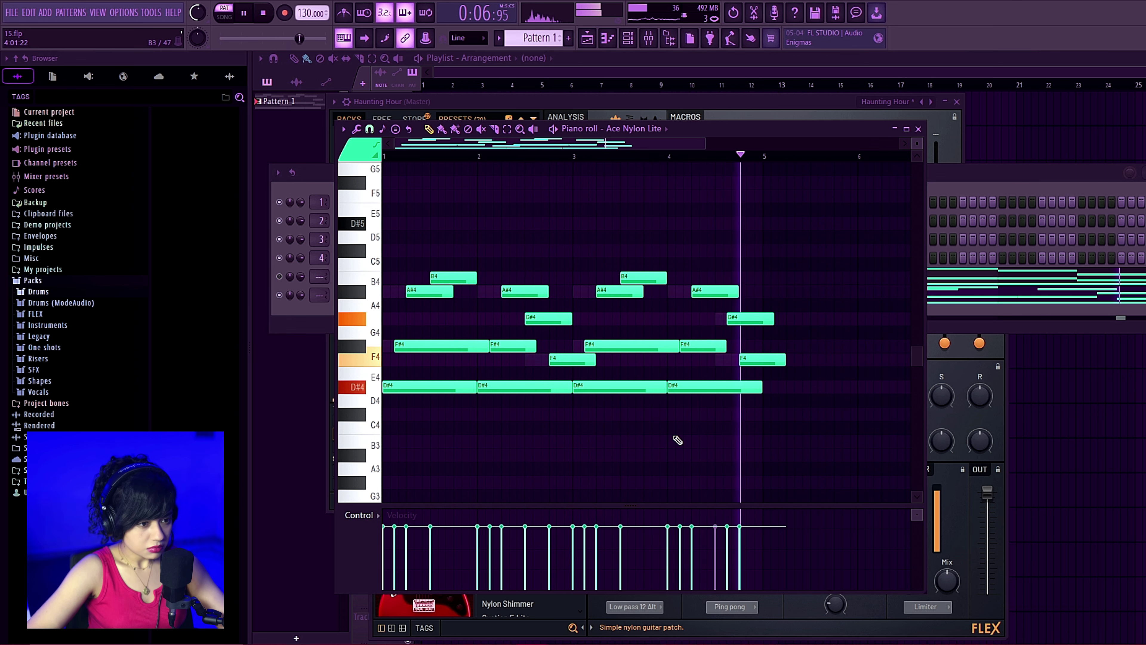
{"action": "key", "text": "space"}
- Move the fourth bar's G#4 half a beat earlier and play from the start of that bar
{"action": "scroll", "coordinate": [773, 253], "scroll_direction": "up", "scroll_amount": 3}
{"action": "left_click", "coordinate": [577, 157]}
{"action": "key", "text": "space"}
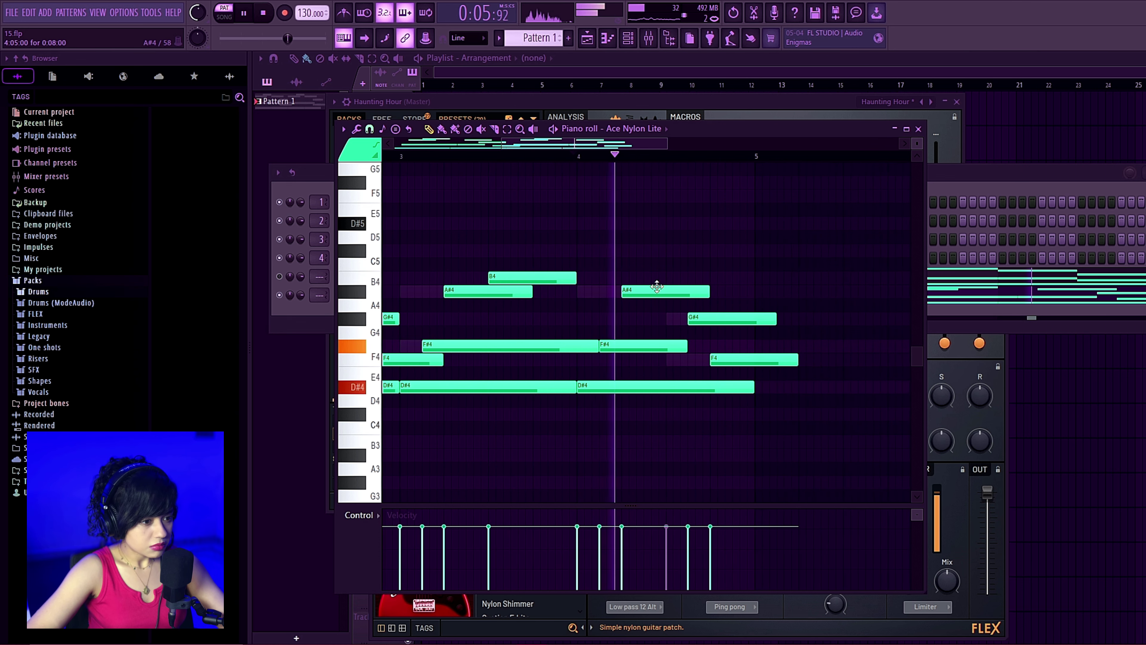
{"action": "key", "text": "space"}
{"action": "left_click_drag", "start_coordinate": [715, 318], "coordinate": [694, 317]}
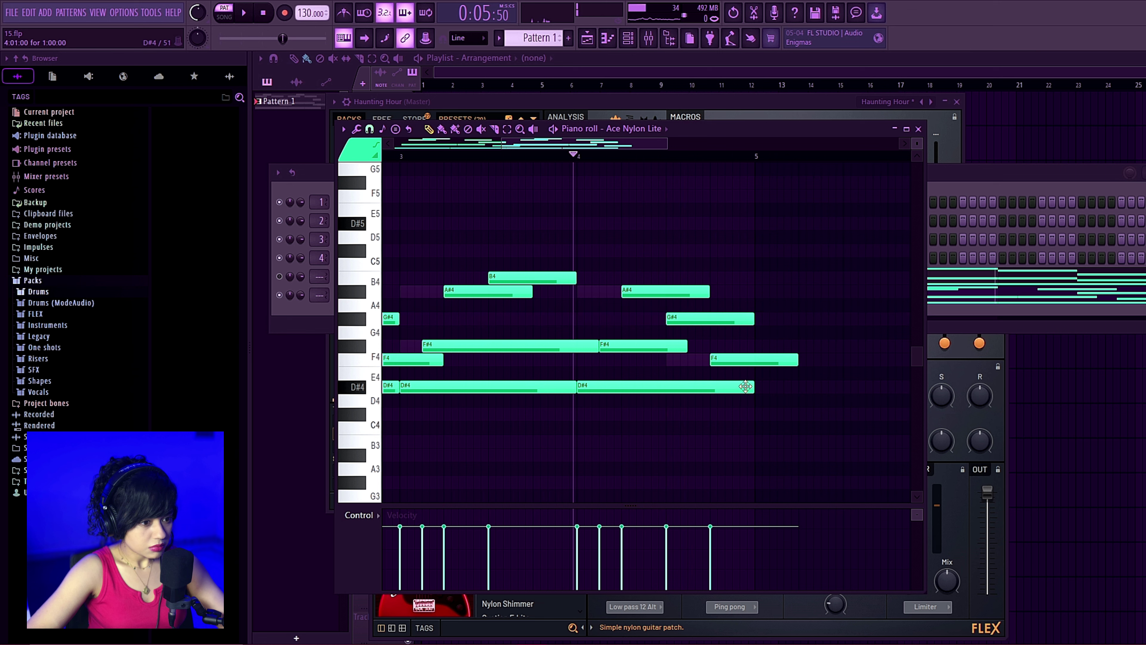
{"action": "key", "text": "space"}
{"action": "key", "text": "space"}
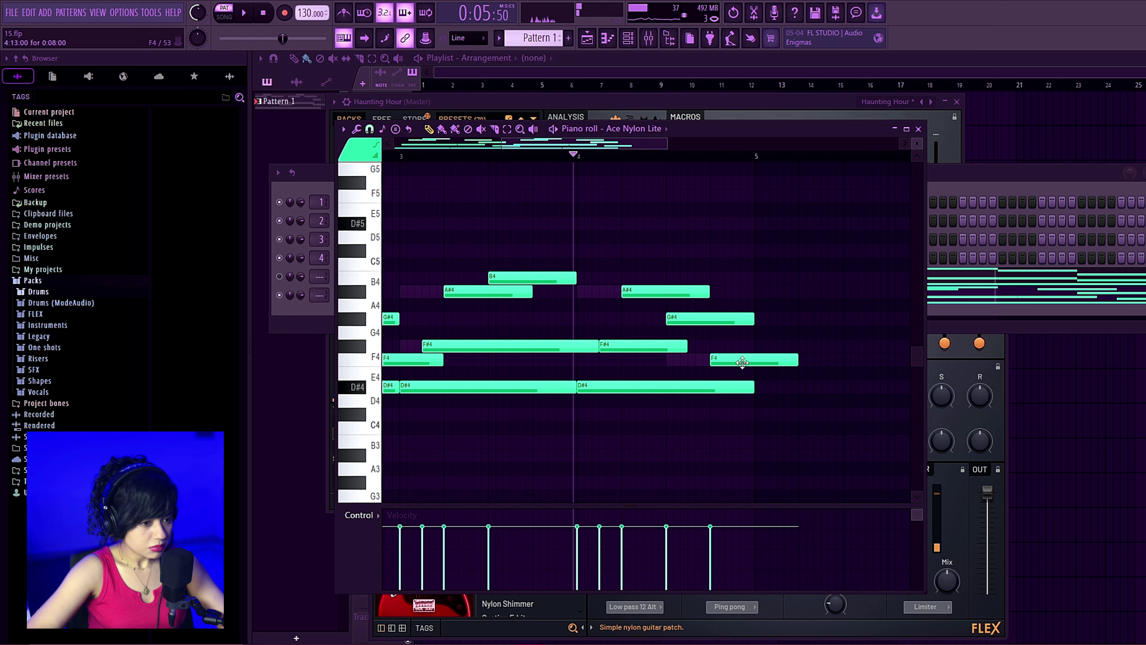
- Move the fourth bar's F4 to mid-bar and turn its G#4 into an F#4 one beat after it, shortened to the bar's end
{"action": "left_click_drag", "start_coordinate": [730, 362], "coordinate": [685, 361]}
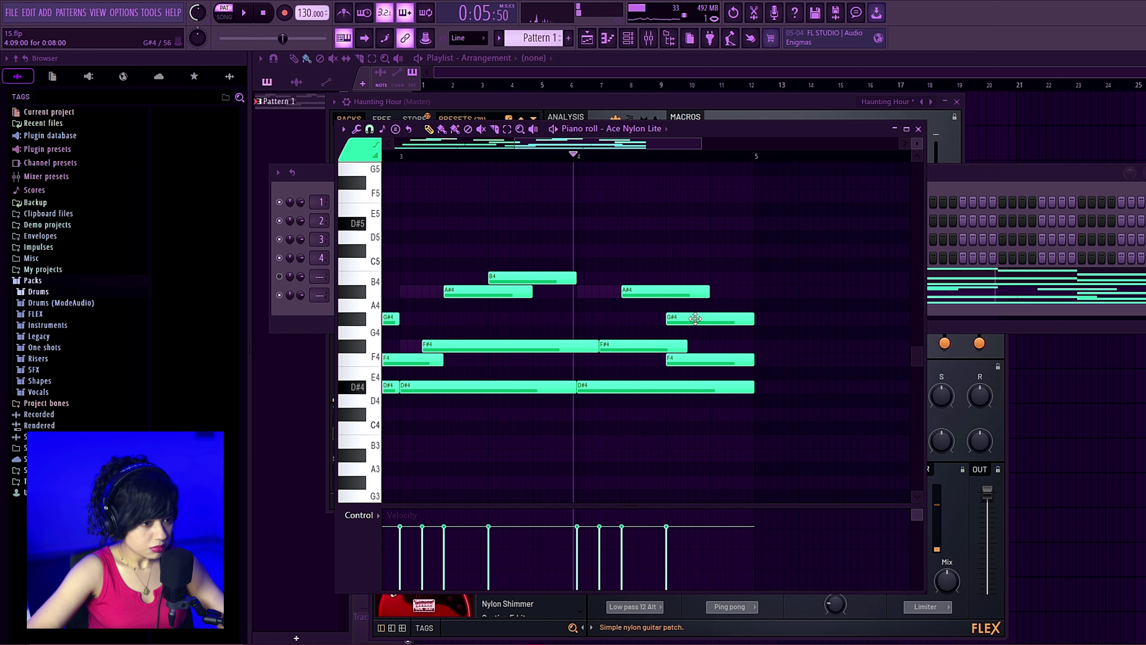
{"action": "left_click_drag", "start_coordinate": [696, 318], "coordinate": [742, 338]}
{"action": "key", "text": "space"}
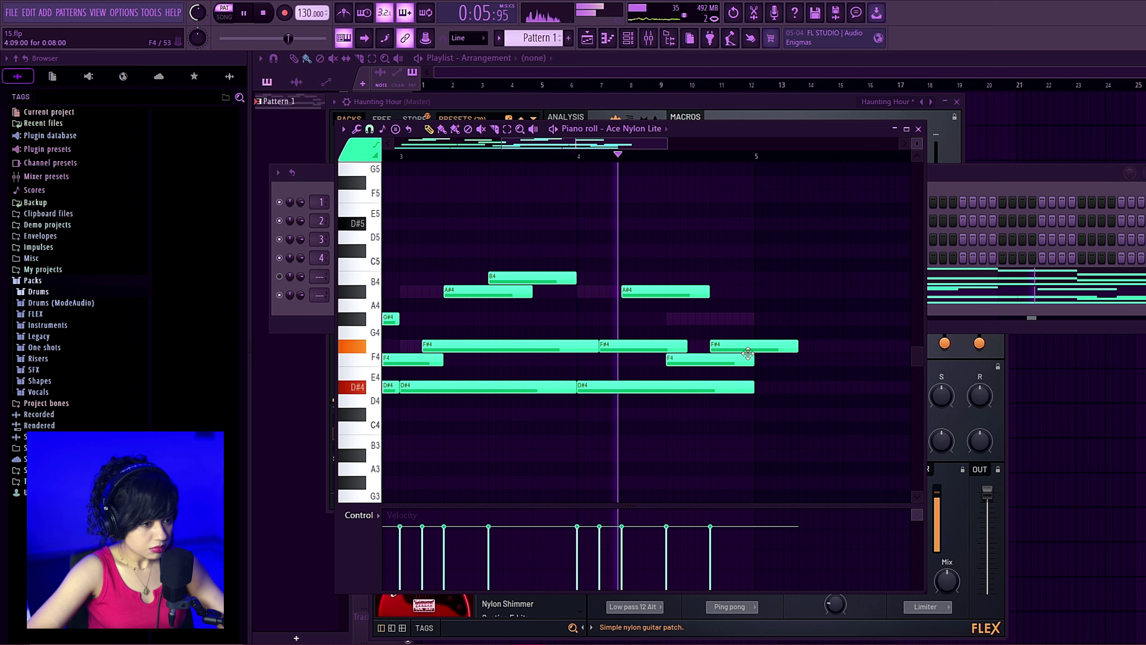
{"action": "key", "text": "space"}
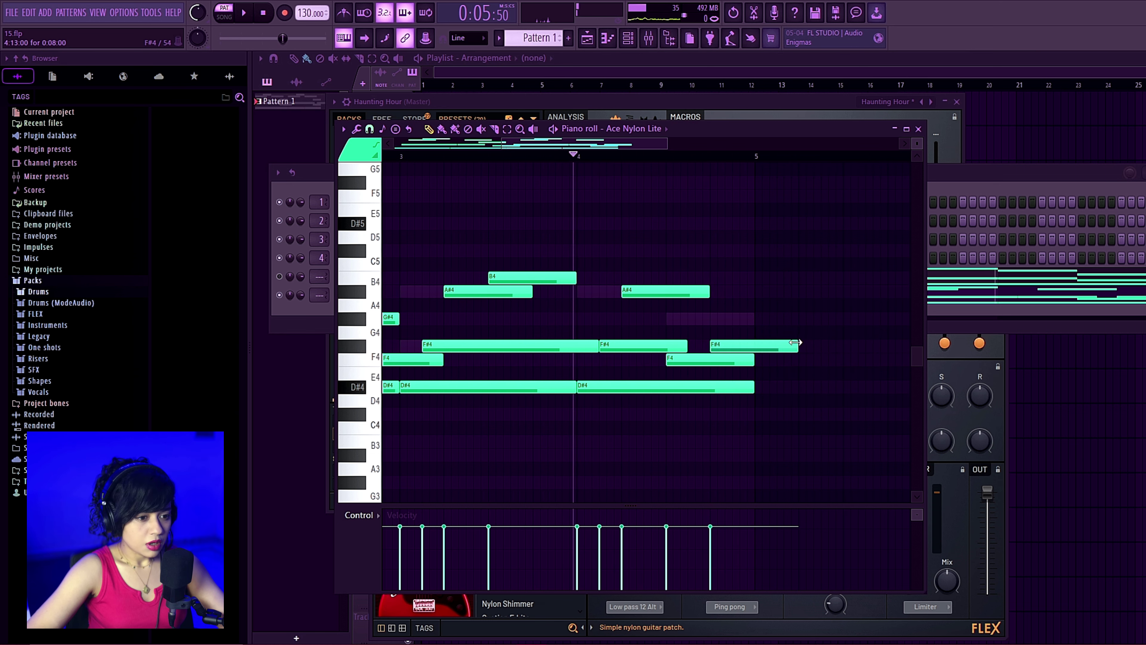
{"action": "left_click_drag", "start_coordinate": [795, 342], "coordinate": [757, 343]}
{"action": "scroll", "coordinate": [827, 274], "scroll_direction": "down", "scroll_amount": 3}
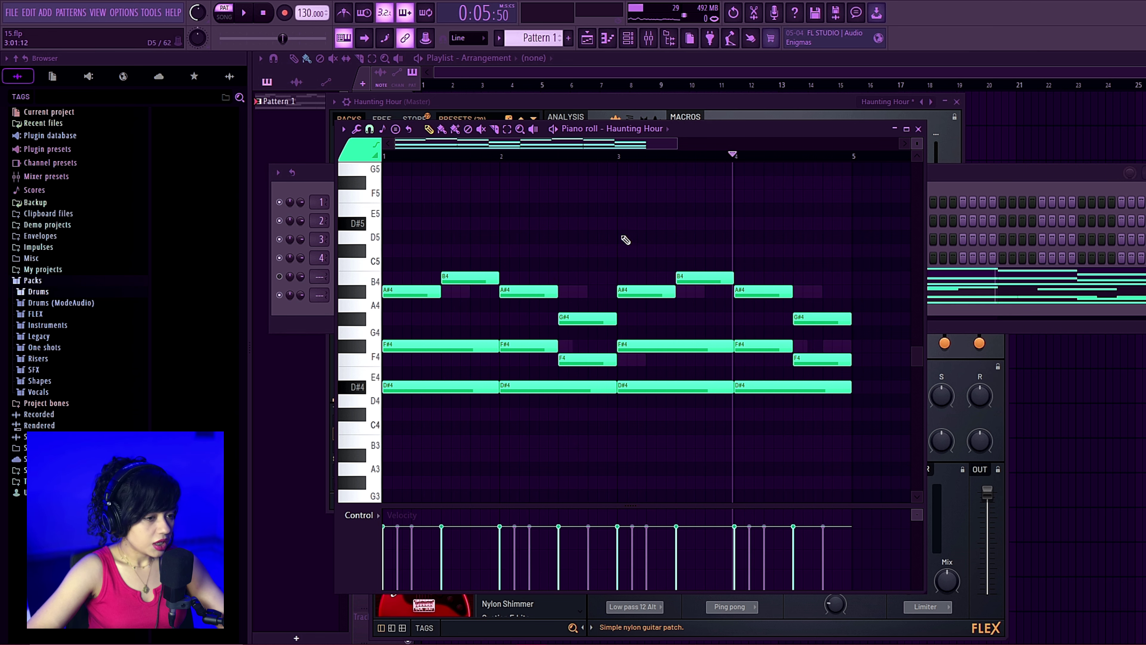
- Unmute Haunting Hour, mute Ace Nylon Lite, and play the Haunting Hour chords alone
{"action": "left_click", "coordinate": [975, 180]}
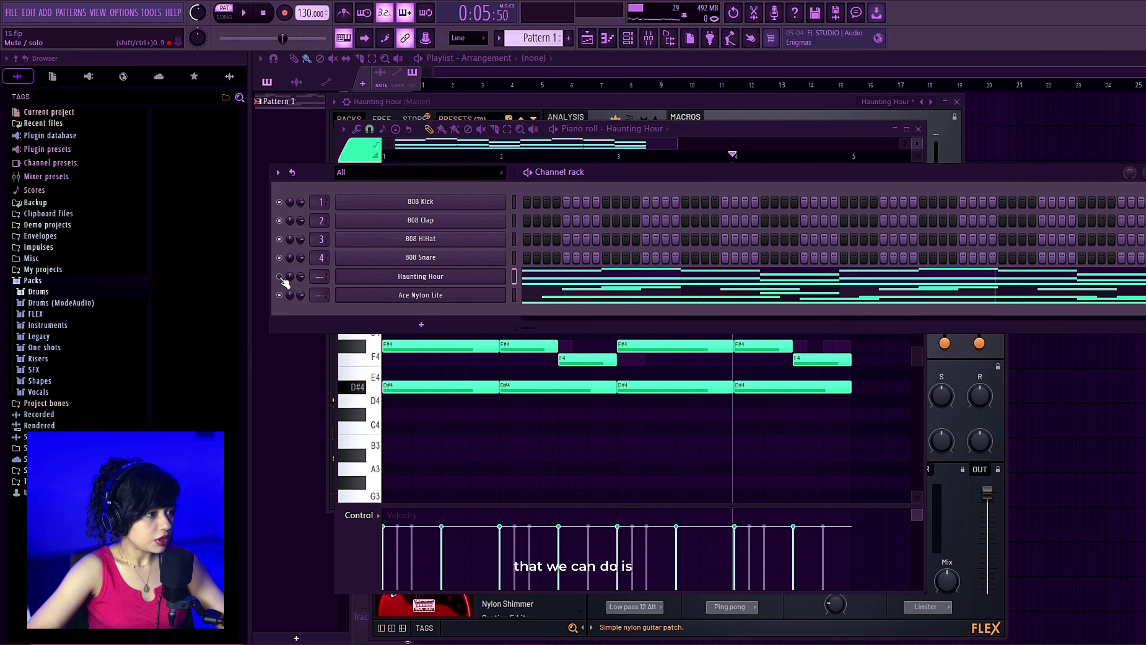
{"action": "left_click", "coordinate": [589, 437]}
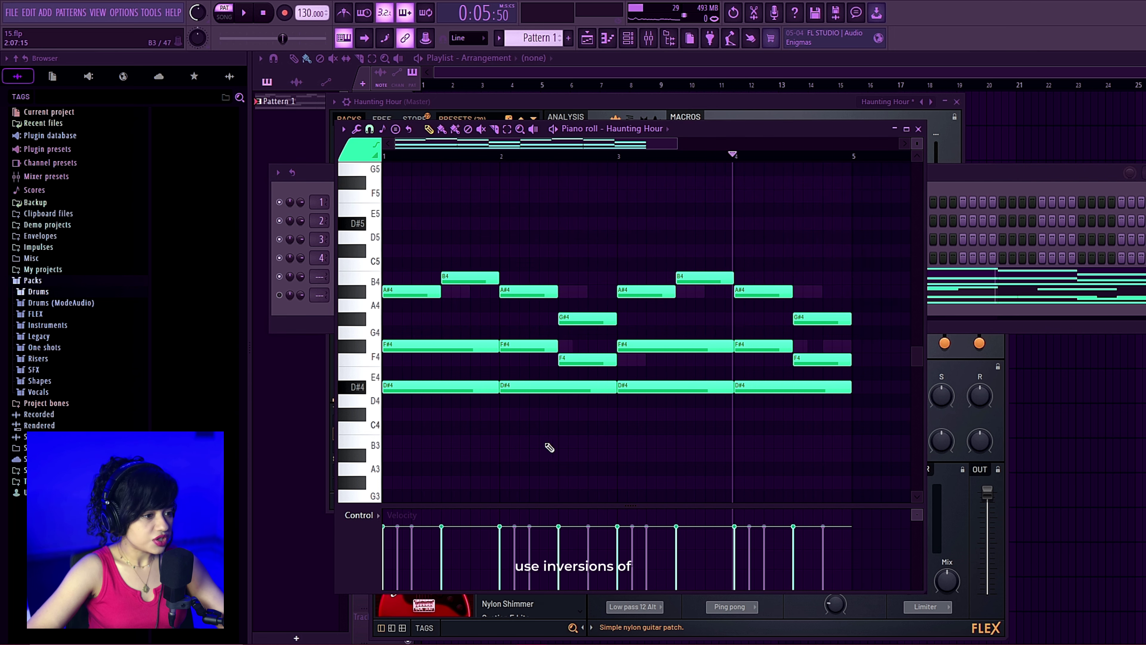
{"action": "scroll", "coordinate": [477, 435], "scroll_direction": "down", "scroll_amount": 2, "text": "ctrl"}
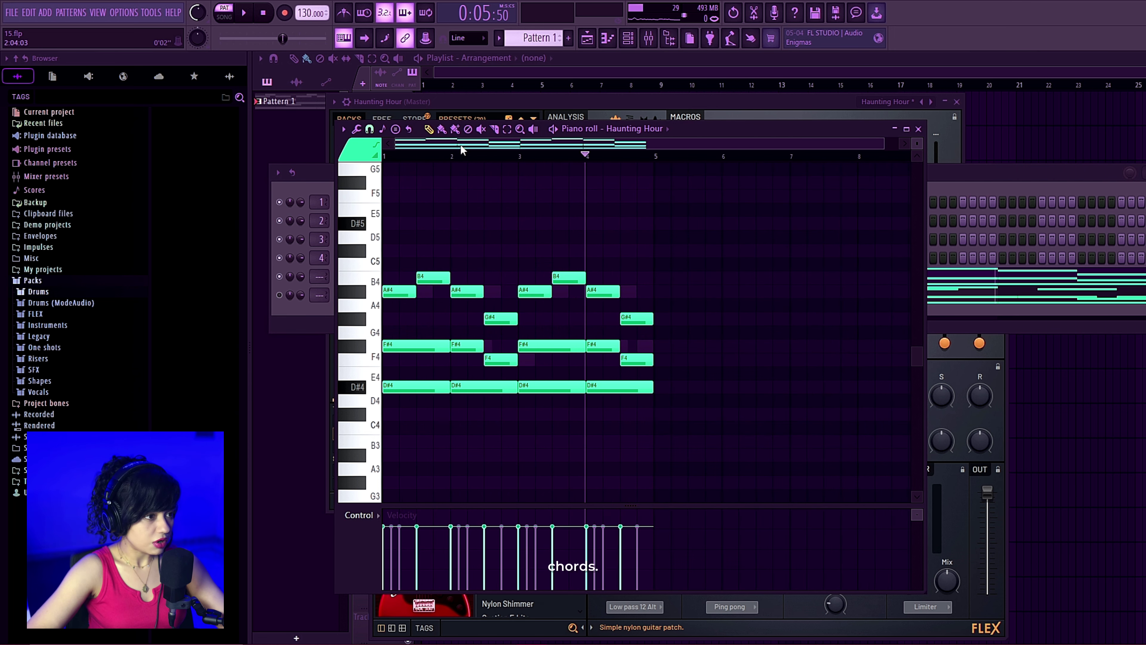
{"action": "key", "text": "space"}
{"action": "key", "text": "space"}
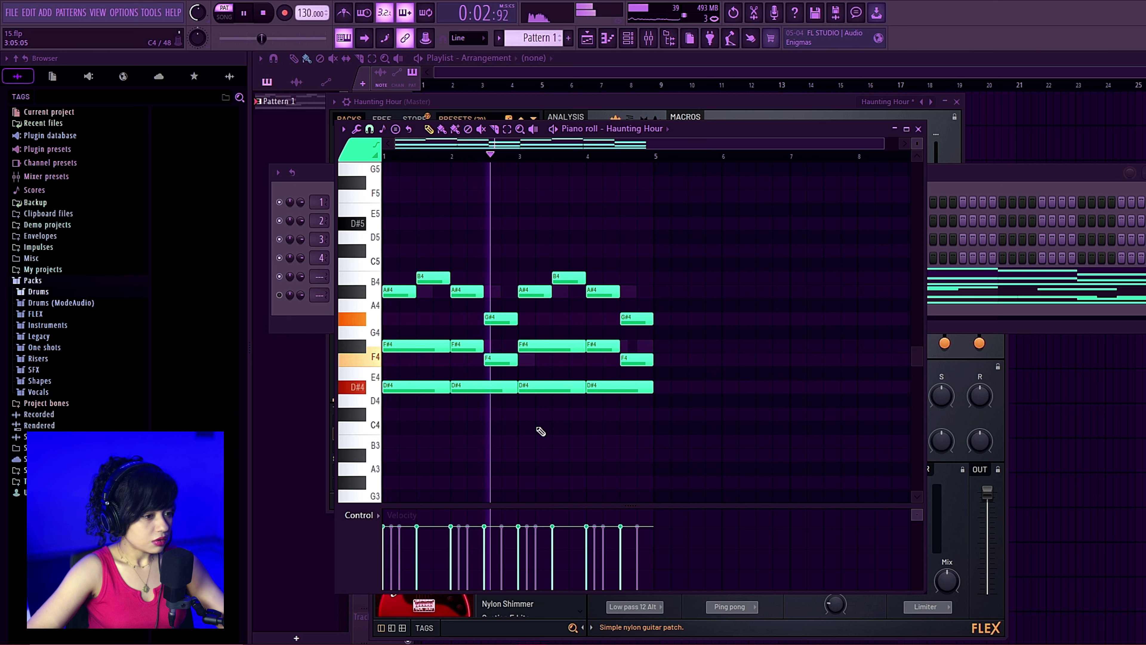
{"action": "key", "text": "space"}
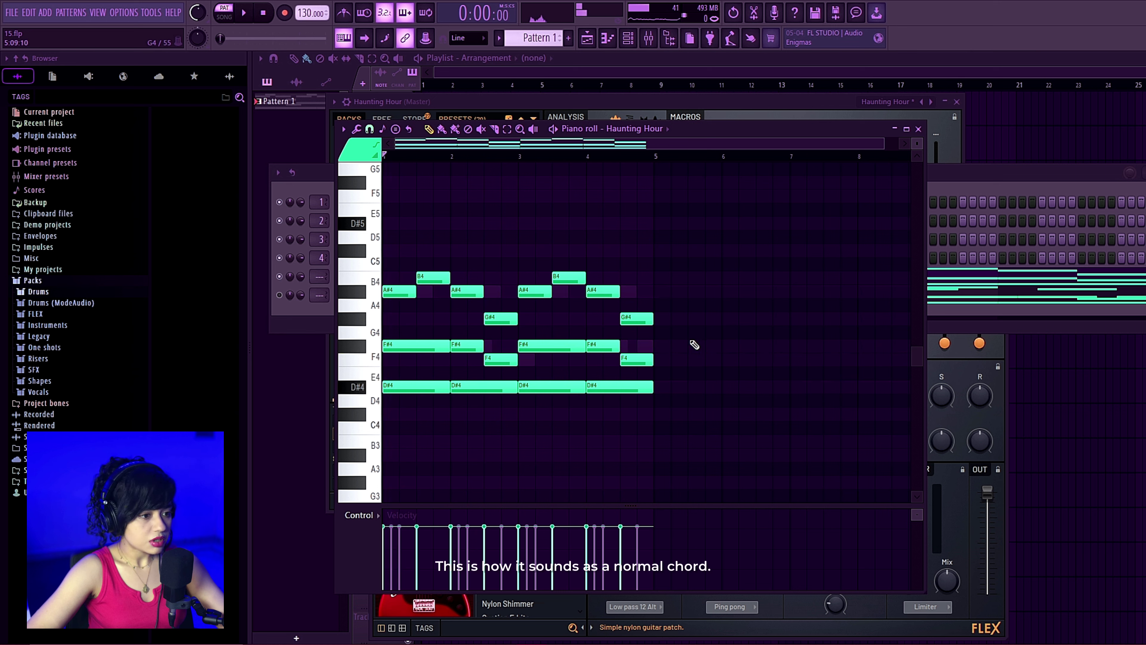
- Raise all F#4 and F4 notes of the Haunting Hour chords by one octave and play the inverted chords
{"action": "left_click_drag", "start_coordinate": [694, 344], "coordinate": [379, 377]}
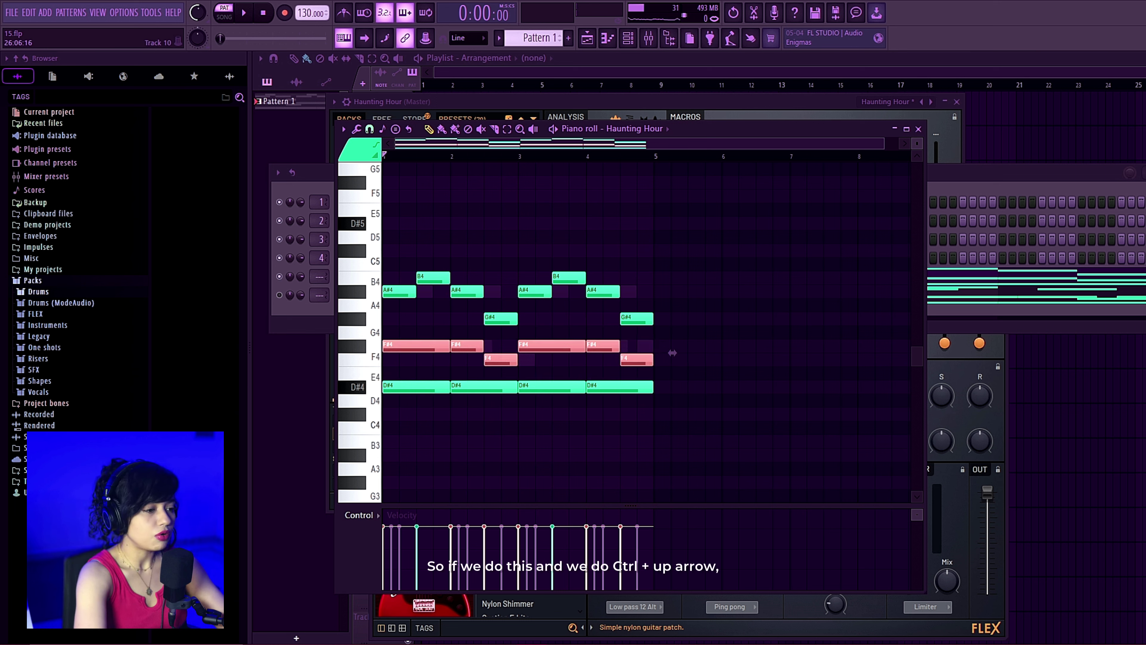
{"action": "key", "text": "ctrl+Up"}
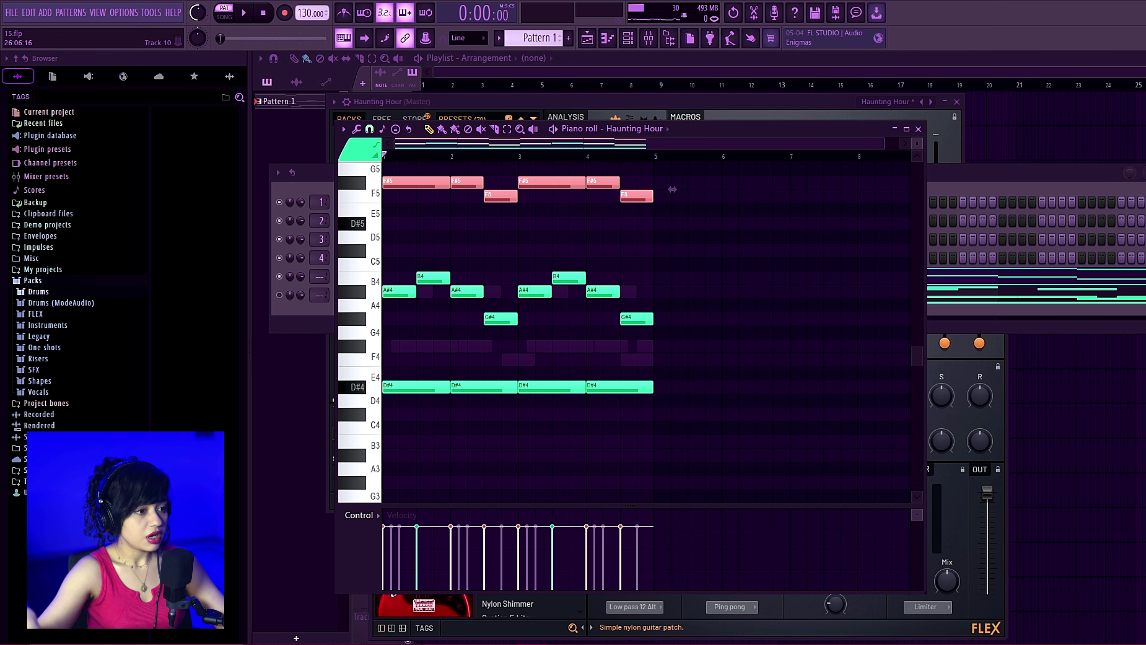
{"action": "key", "text": "space"}
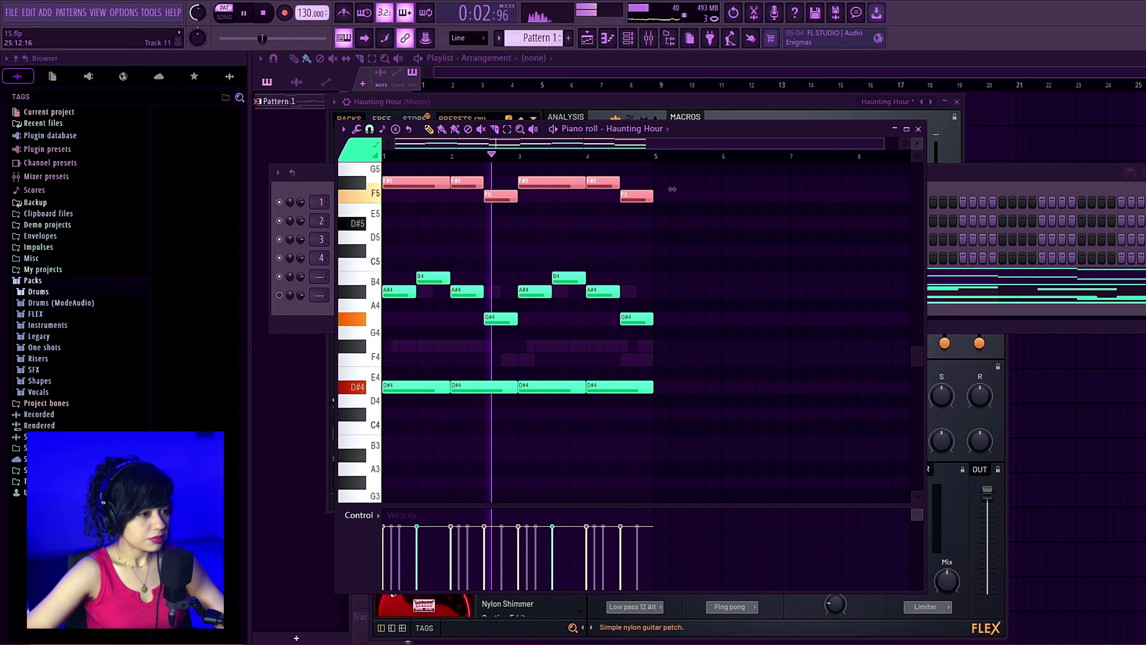
- Stop playback and shift the selected F#5 and F5 notes down and up by single semitones
{"action": "key", "text": "space"}
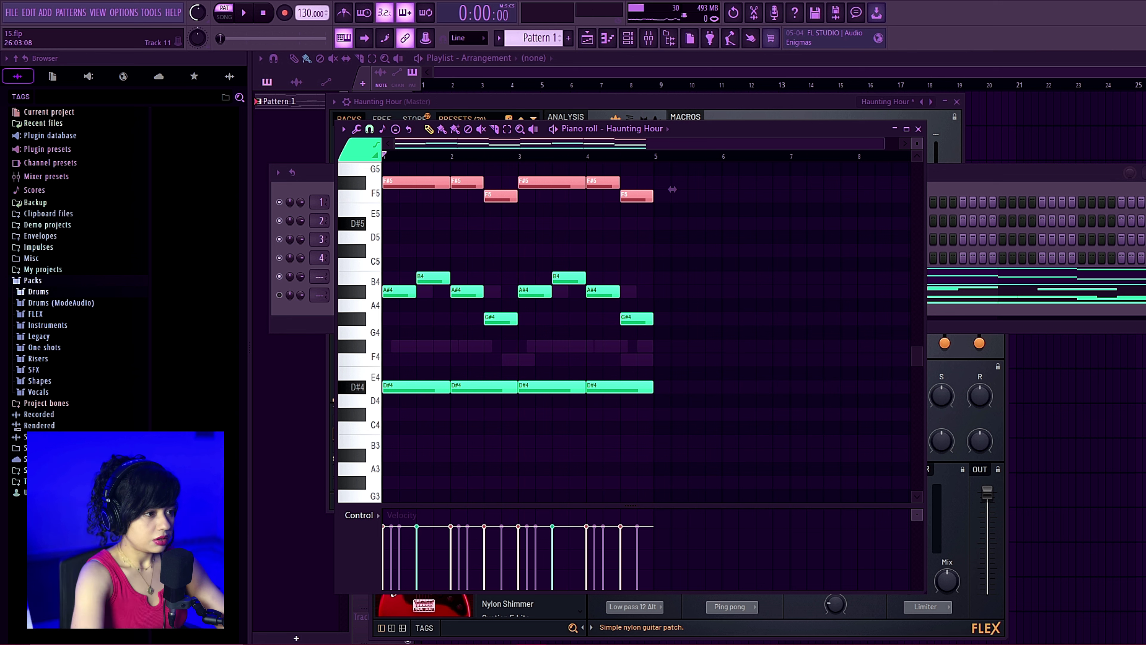
{"action": "key", "text": "Down"}
{"action": "key", "text": "Down"}
{"action": "key", "text": "Down"}
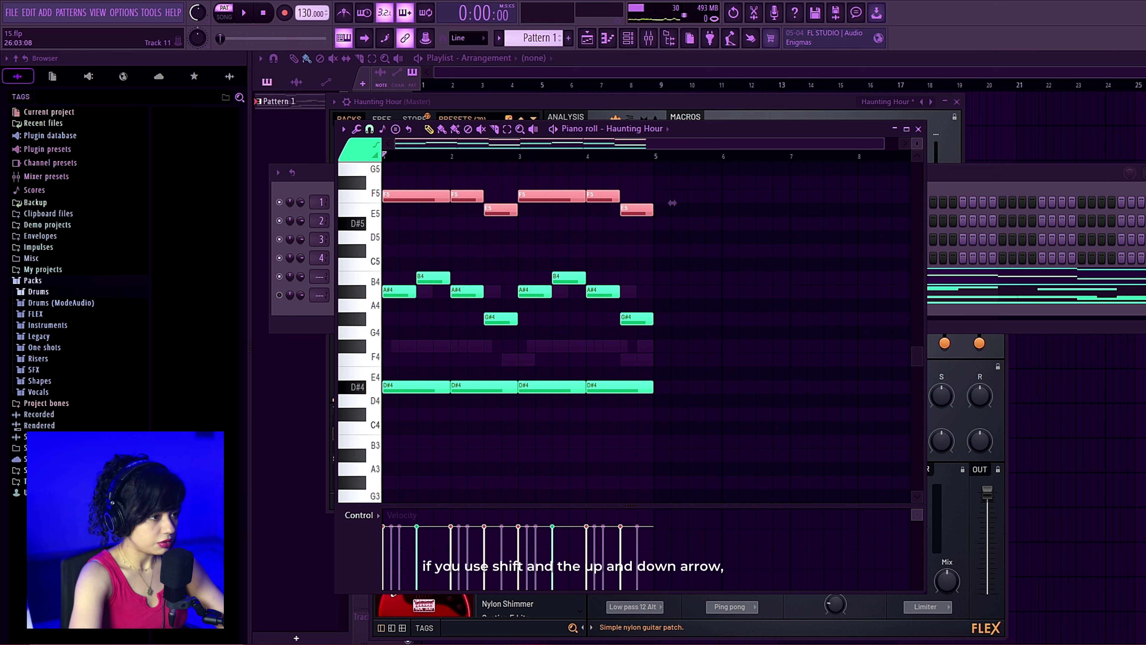
{"action": "key", "text": "Up"}
{"action": "key", "text": "Up"}
{"action": "key", "text": "Up"}
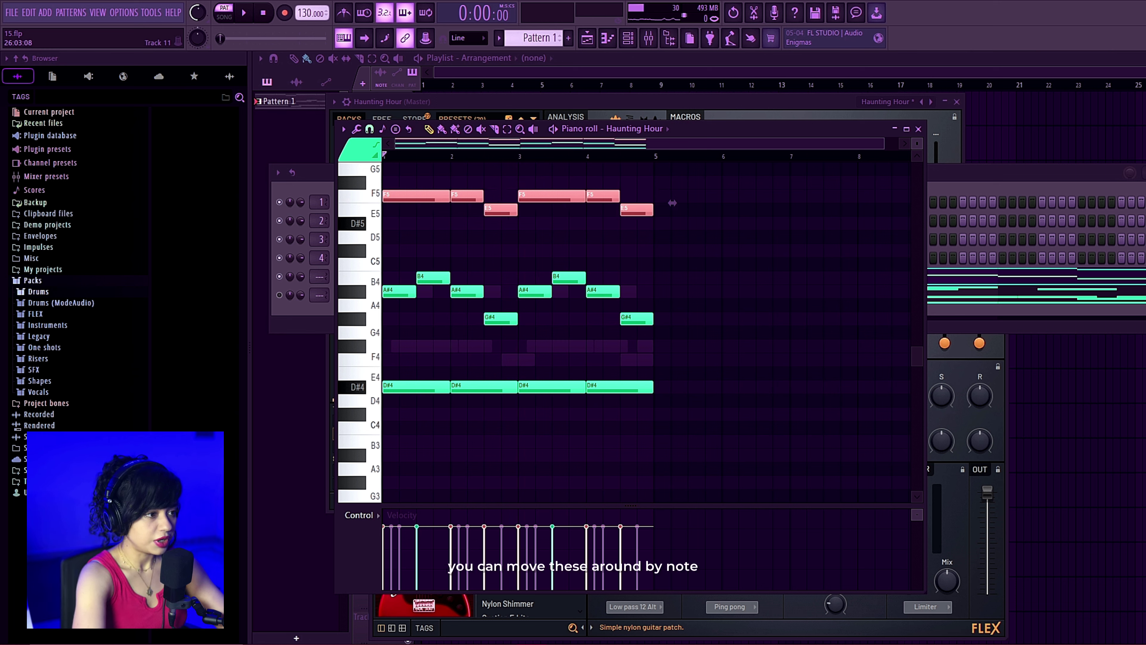
- Transpose the selected upper notes by whole octaves, leaving them at F#4 and F4
{"action": "key", "text": "ctrl+Down"}
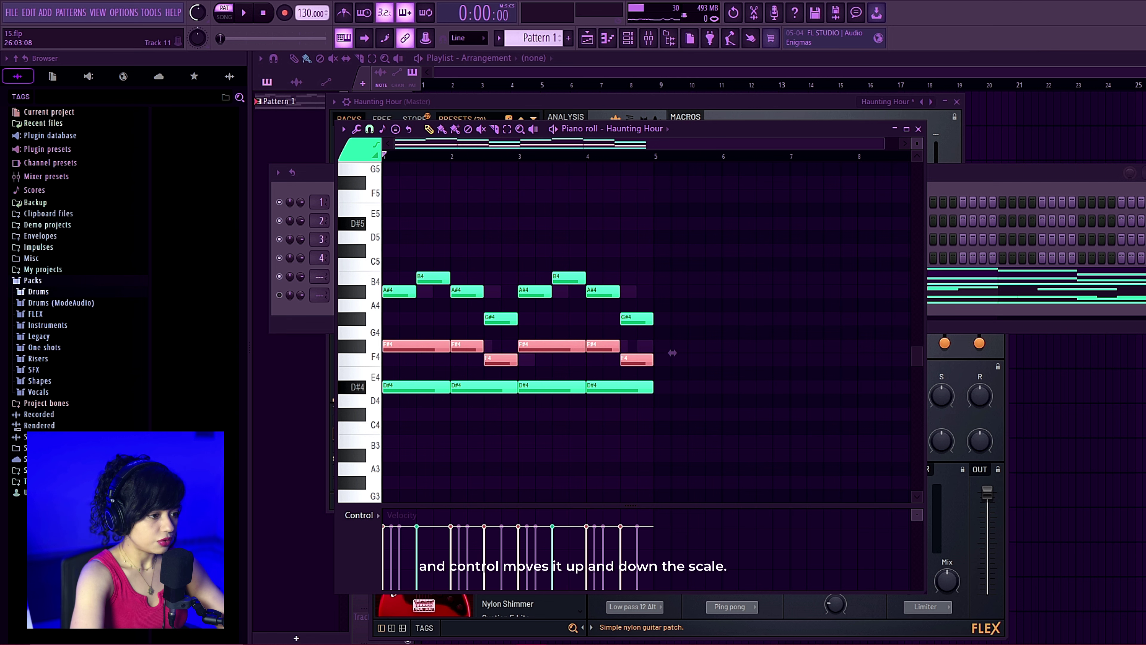
{"action": "key", "text": "ctrl+Up"}
{"action": "key", "text": "ctrl+Down"}
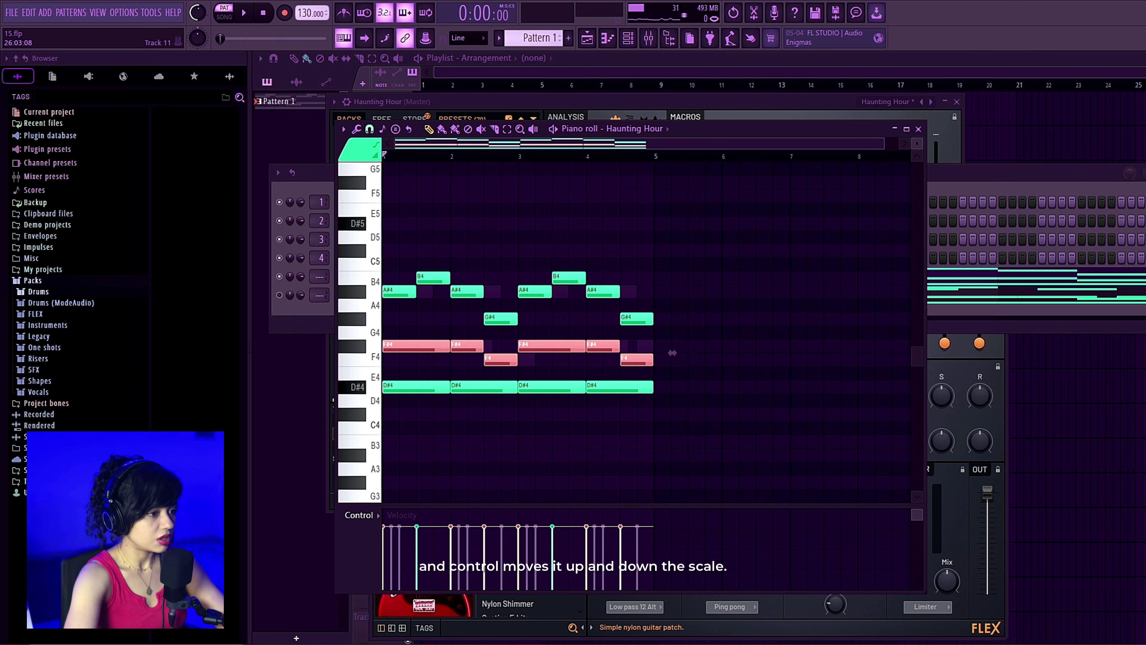
- Route the Ace Nylon Lite channel to mixer insert 1
{"action": "key", "text": "F6"}
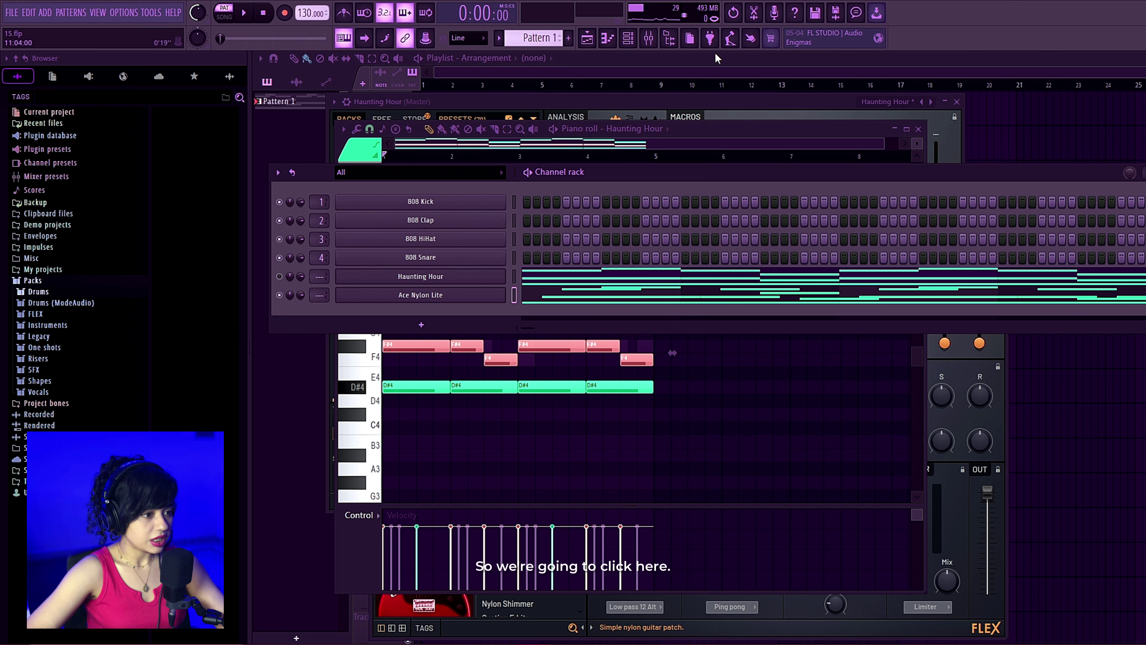
{"action": "left_click", "coordinate": [648, 38]}
{"action": "left_click", "coordinate": [476, 325]}
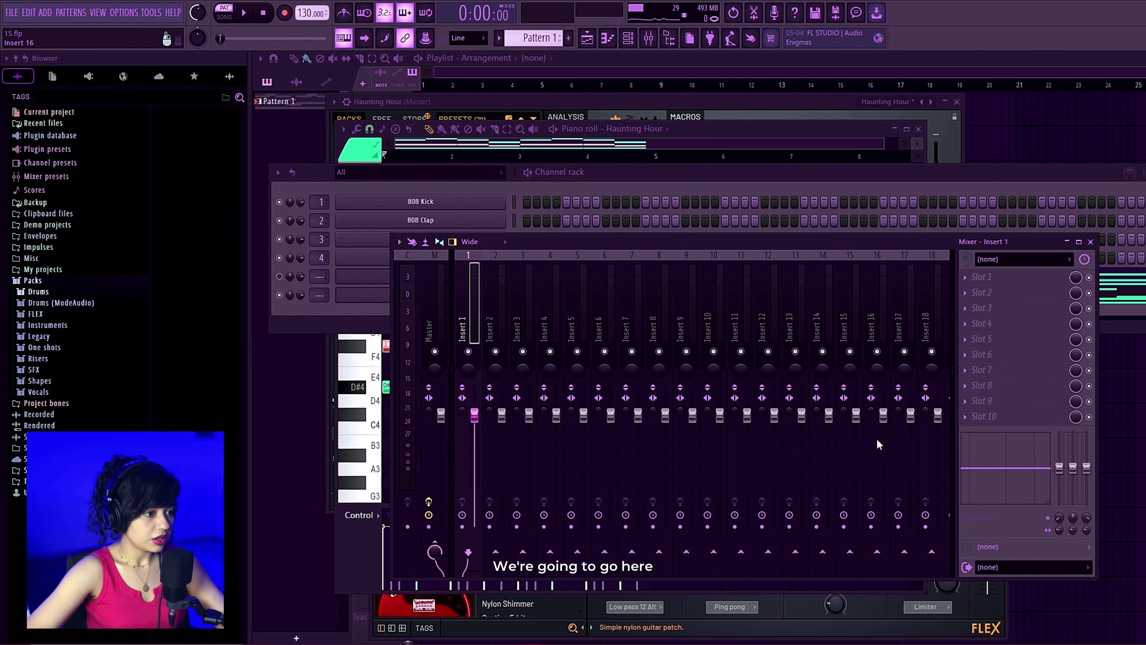
{"action": "key", "text": "ctrl+l"}
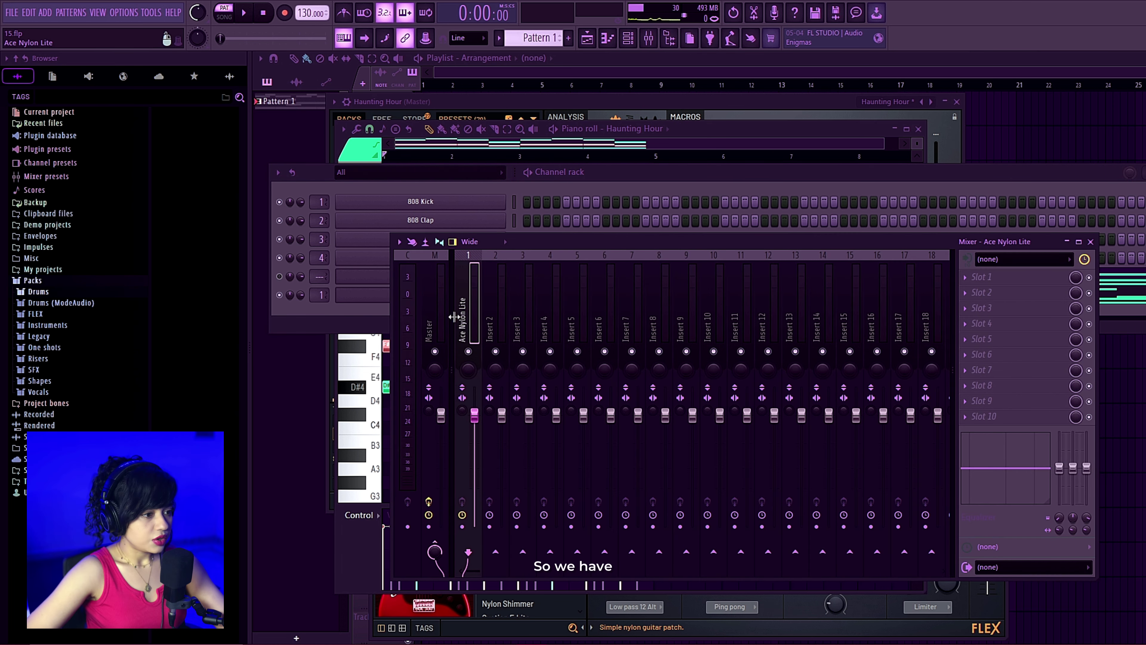
- Check the guitar's mixer assignment in the channel rack, and switch its insert's send to Master off and on again
{"action": "left_click", "coordinate": [625, 178]}
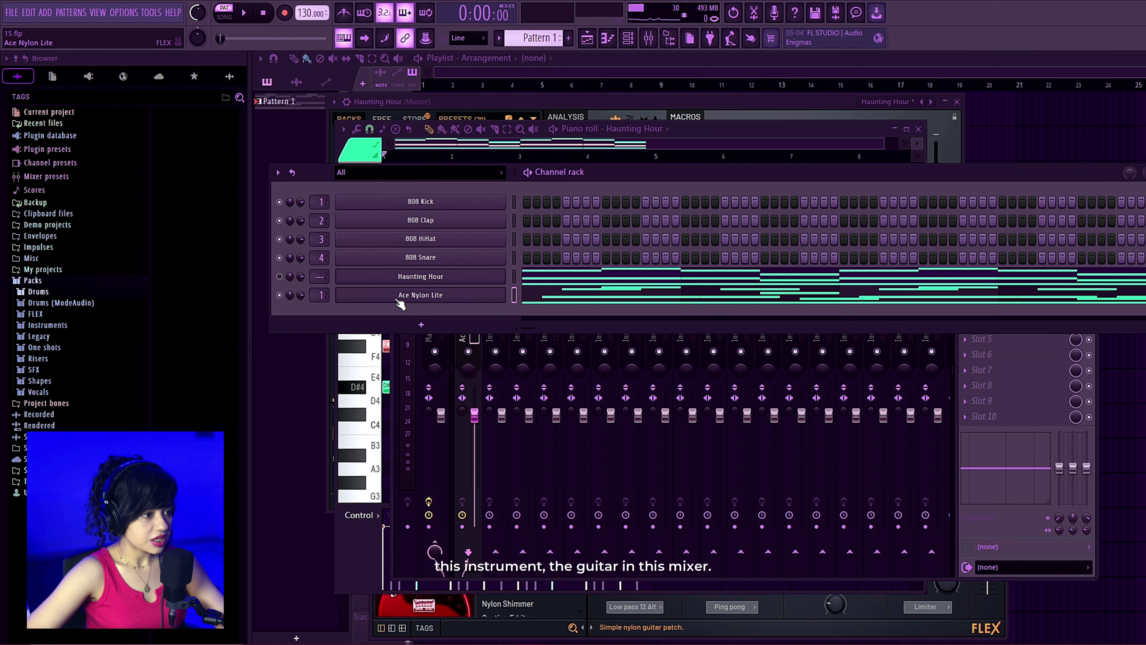
{"action": "left_click", "coordinate": [475, 339]}
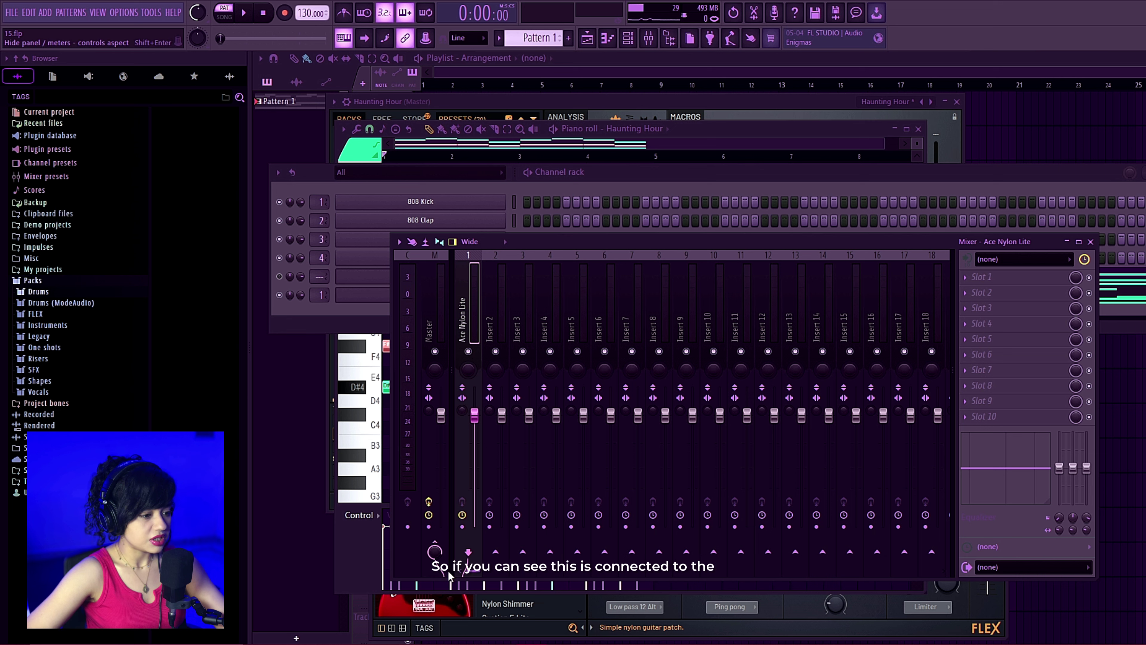
{"action": "left_click", "coordinate": [444, 548]}
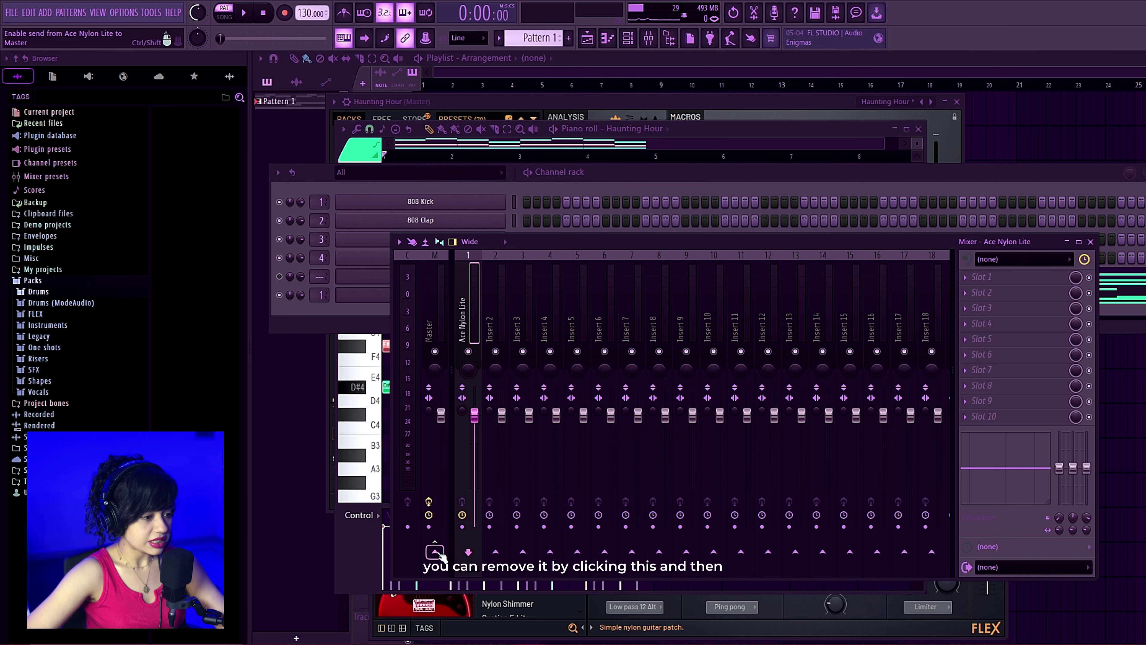
{"action": "left_click", "coordinate": [436, 554]}
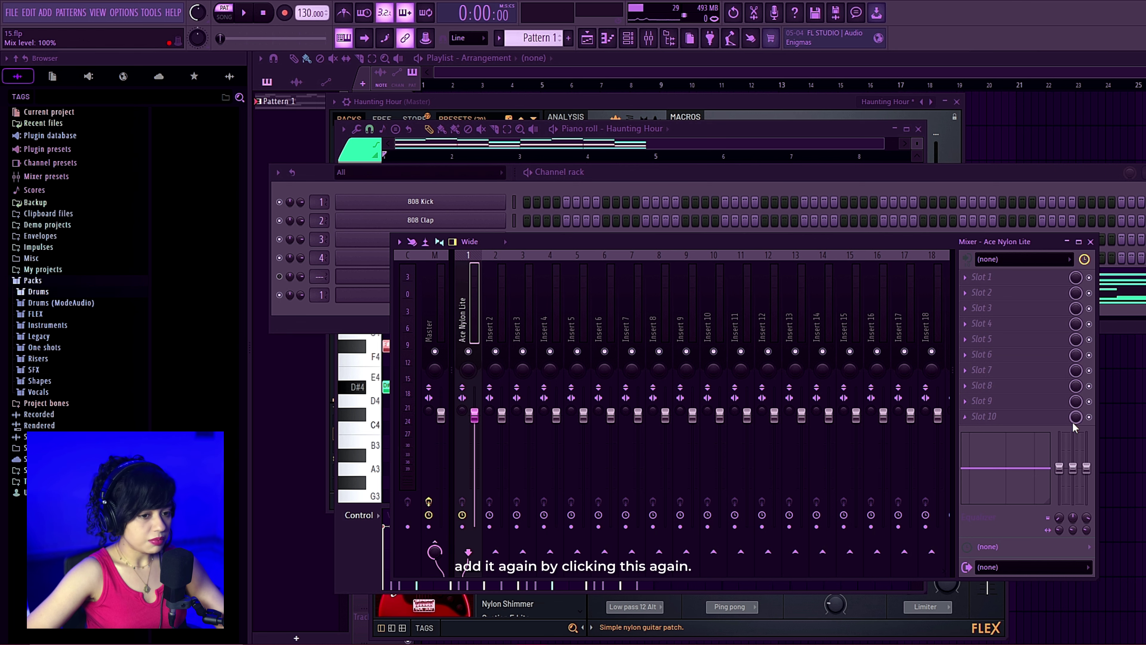
- Load Fruity Parametric EQ 2 into the guitar insert's first effect slot and play the pattern to view its frequencies
{"action": "left_click", "coordinate": [991, 279]}
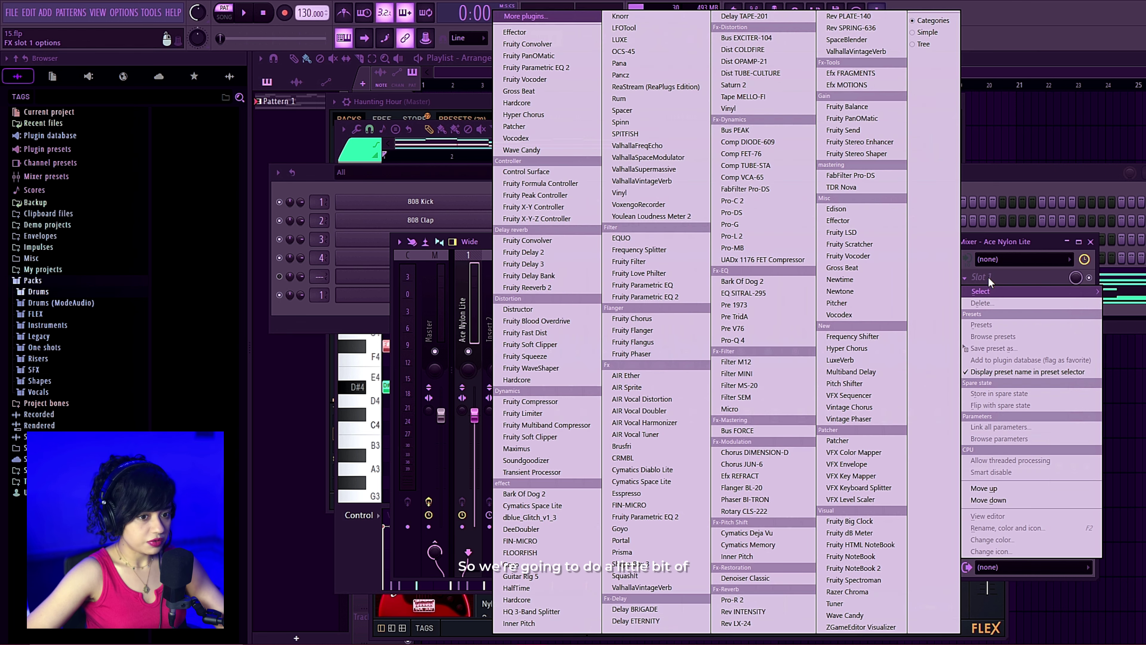
{"action": "left_click", "coordinate": [680, 297]}
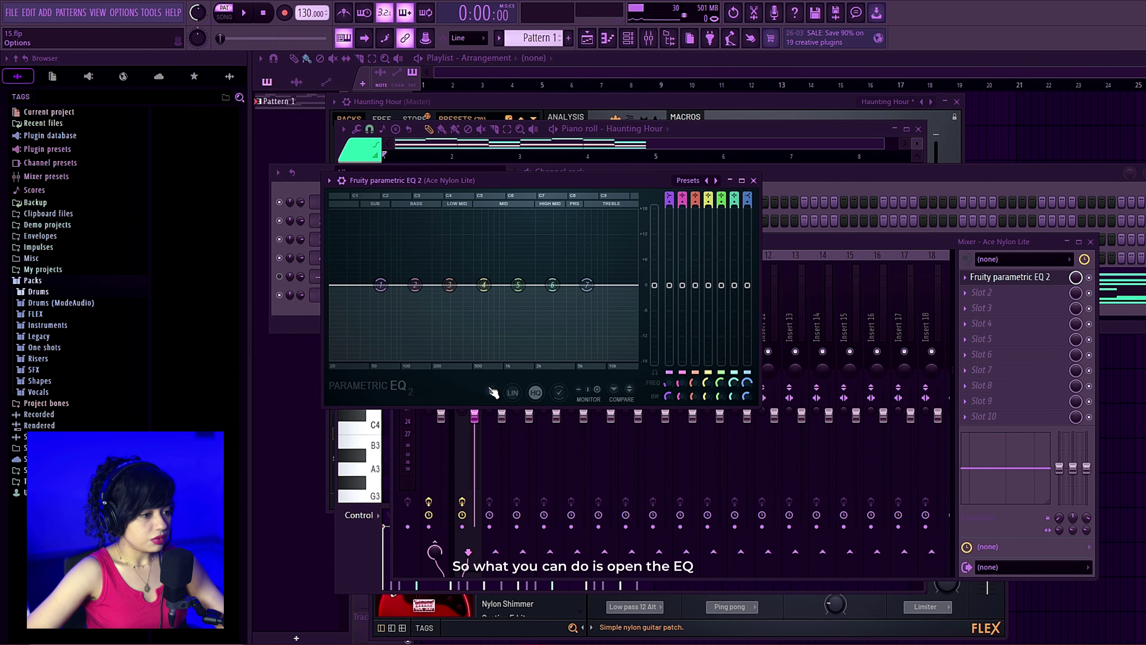
{"action": "left_click", "coordinate": [491, 390]}
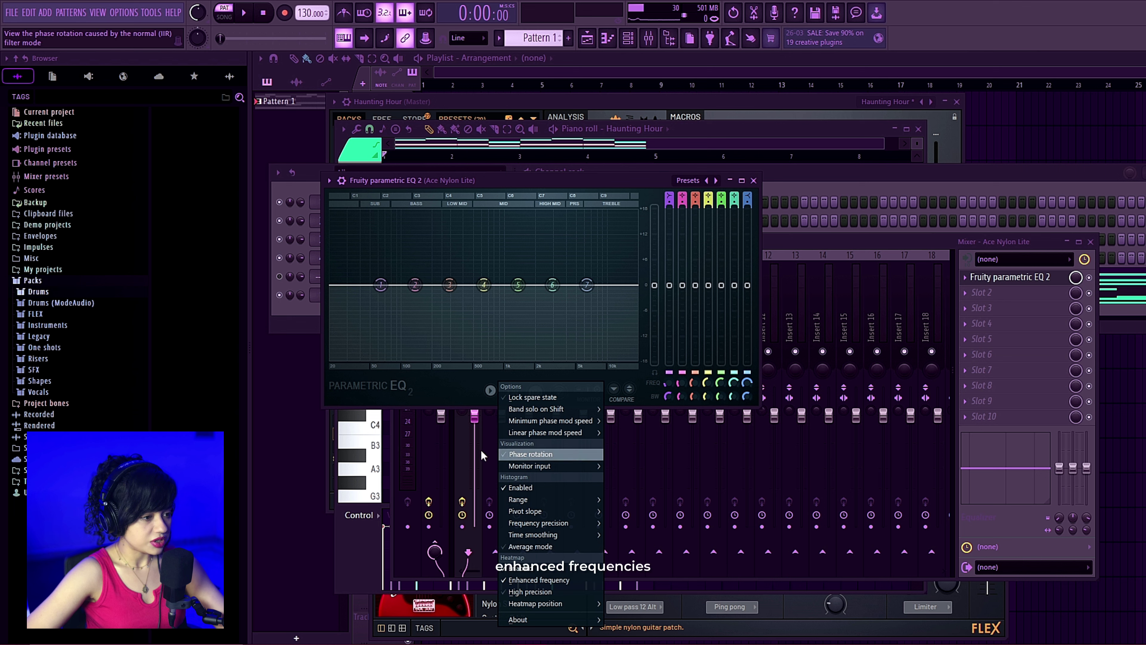
{"action": "left_click", "coordinate": [445, 387]}
{"action": "key", "text": "space"}
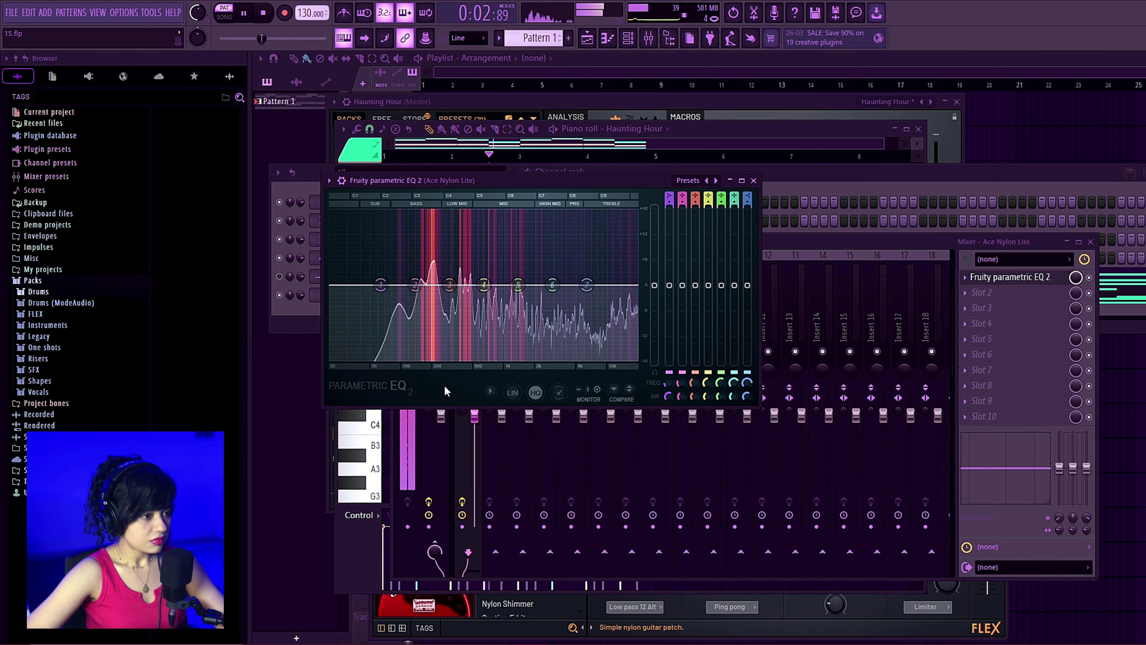
{"action": "key", "text": "space"}
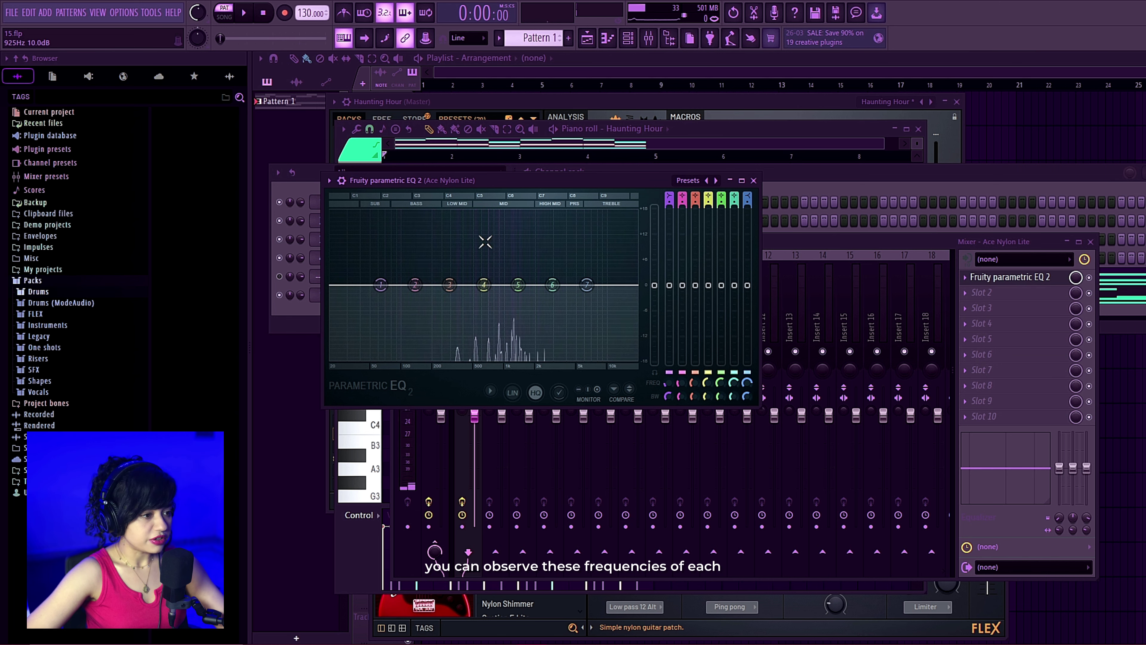
- Try cutting the lows by lowering EQ band 1 to -18 dB at 63 Hz, and undo it
{"action": "left_click_drag", "start_coordinate": [549, 182], "coordinate": [593, 195]}
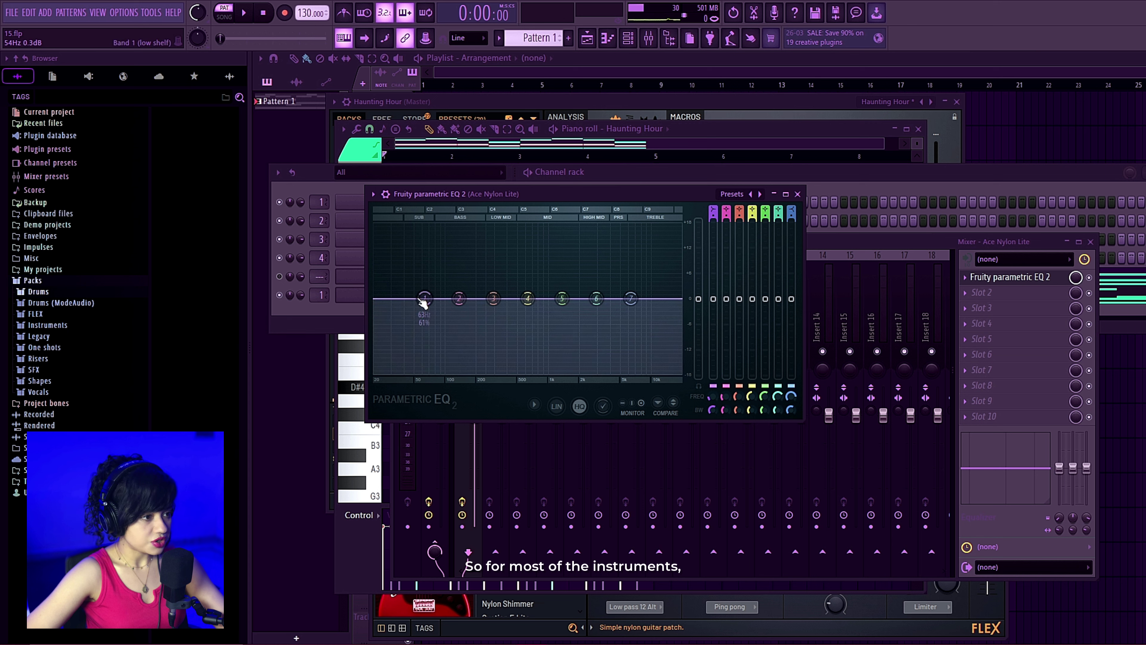
{"action": "left_click_drag", "start_coordinate": [427, 299], "coordinate": [426, 371]}
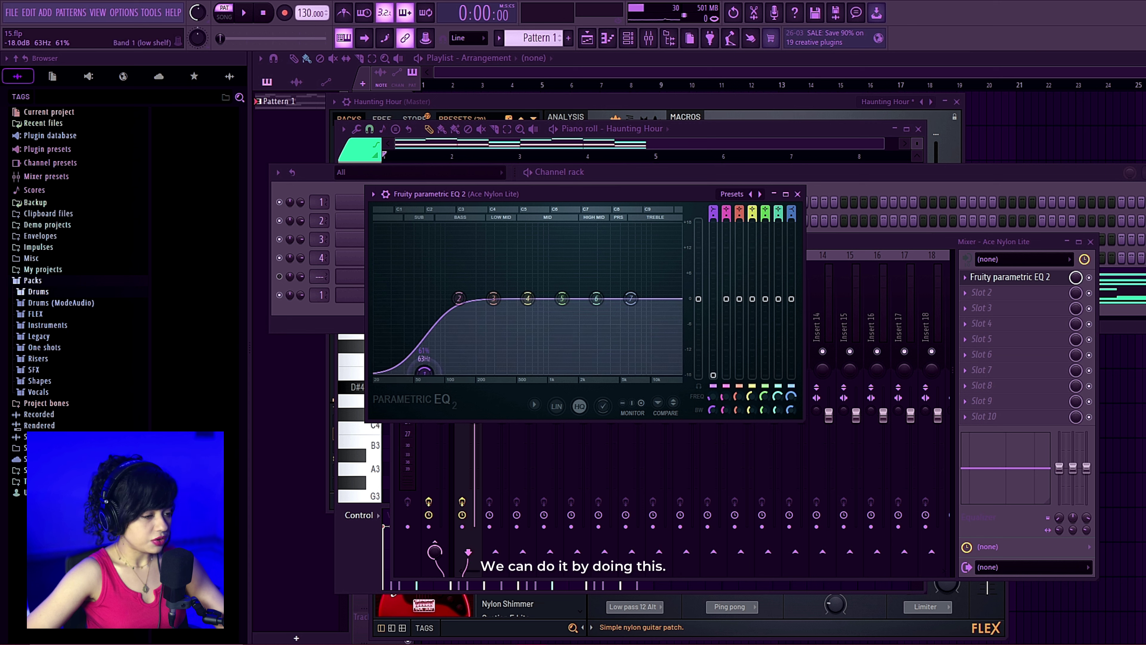
{"action": "key", "text": "ctrl+z"}
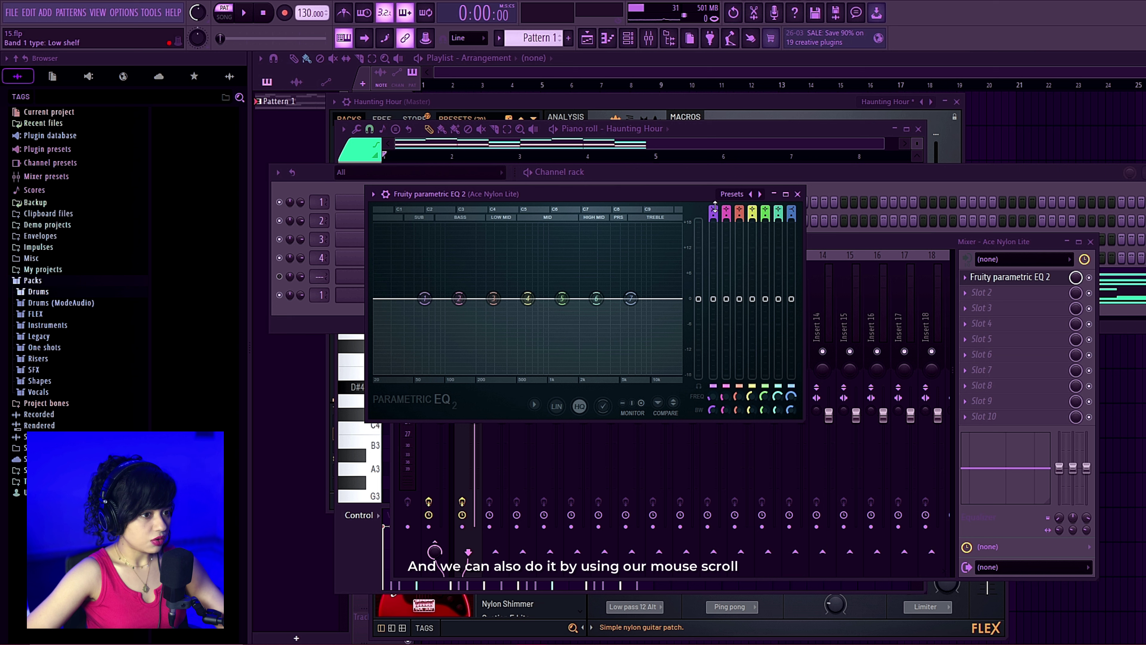
- Turn EQ band 1 into a steep high-pass filter, audition the guitar, and set the cutoff to about 81 Hz
{"action": "scroll", "coordinate": [714, 207], "scroll_direction": "down", "scroll_amount": 2}
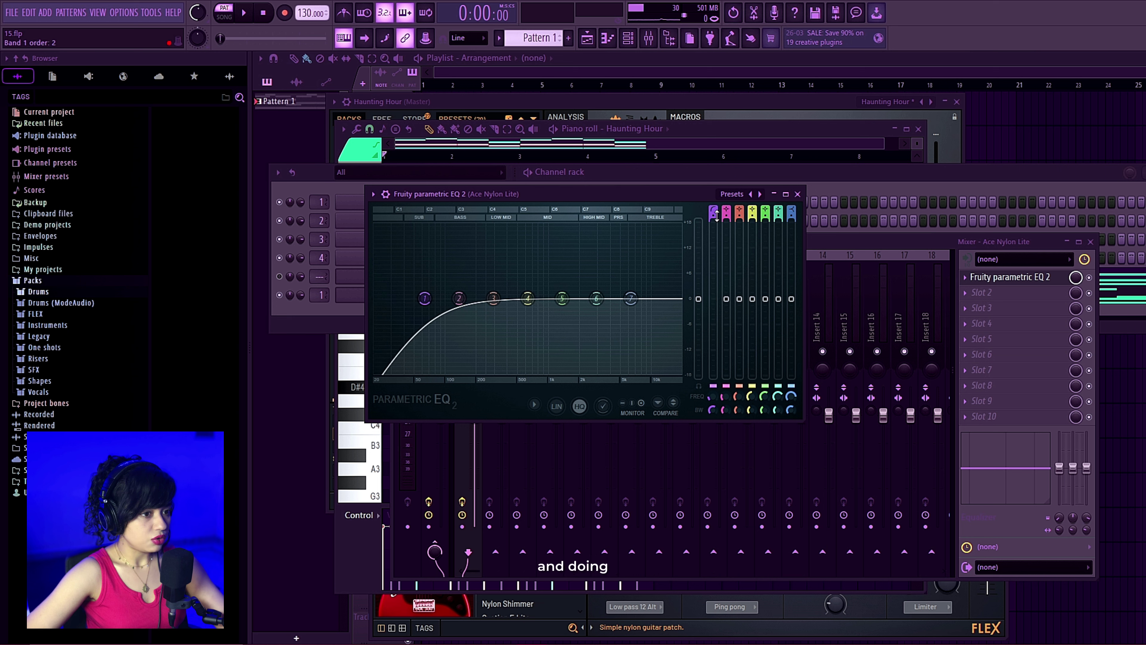
{"action": "scroll", "coordinate": [716, 214], "scroll_direction": "down", "scroll_amount": 1}
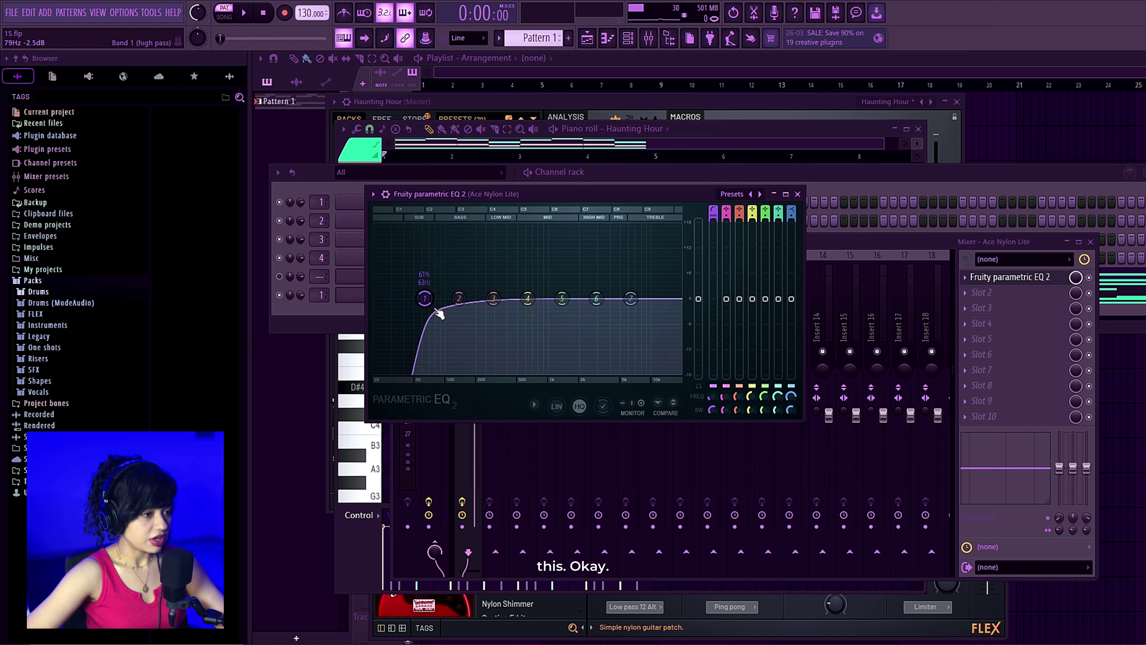
{"action": "mouse_move", "coordinate": [424, 298]}
{"action": "left_mouse_down"}
{"action": "mouse_move", "coordinate": [402, 298]}
{"action": "mouse_move", "coordinate": [474, 298]}
{"action": "mouse_move", "coordinate": [392, 298]}
{"action": "mouse_move", "coordinate": [578, 298]}
{"action": "mouse_move", "coordinate": [392, 298]}
{"action": "mouse_move", "coordinate": [437, 298]}
{"action": "left_mouse_up"}
{"action": "key", "text": "space"}
{"action": "key", "text": "space"}
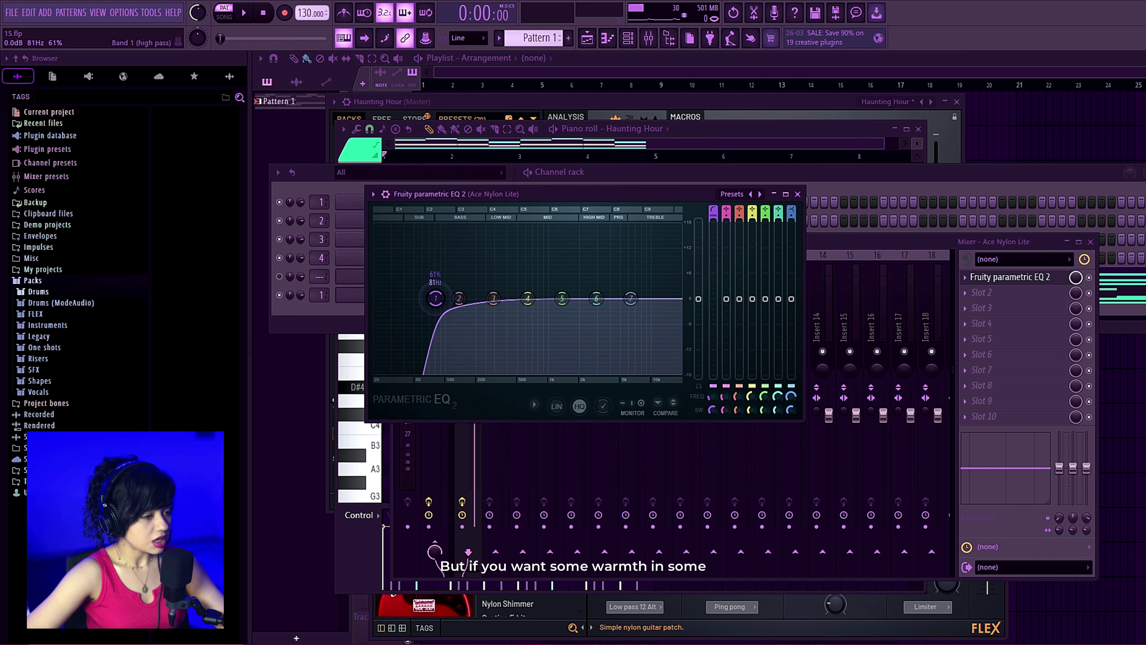
{"action": "mouse_move", "coordinate": [435, 298]}
{"action": "left_mouse_down"}
{"action": "mouse_move", "coordinate": [388, 298]}
{"action": "mouse_move", "coordinate": [446, 297]}
{"action": "left_mouse_up"}
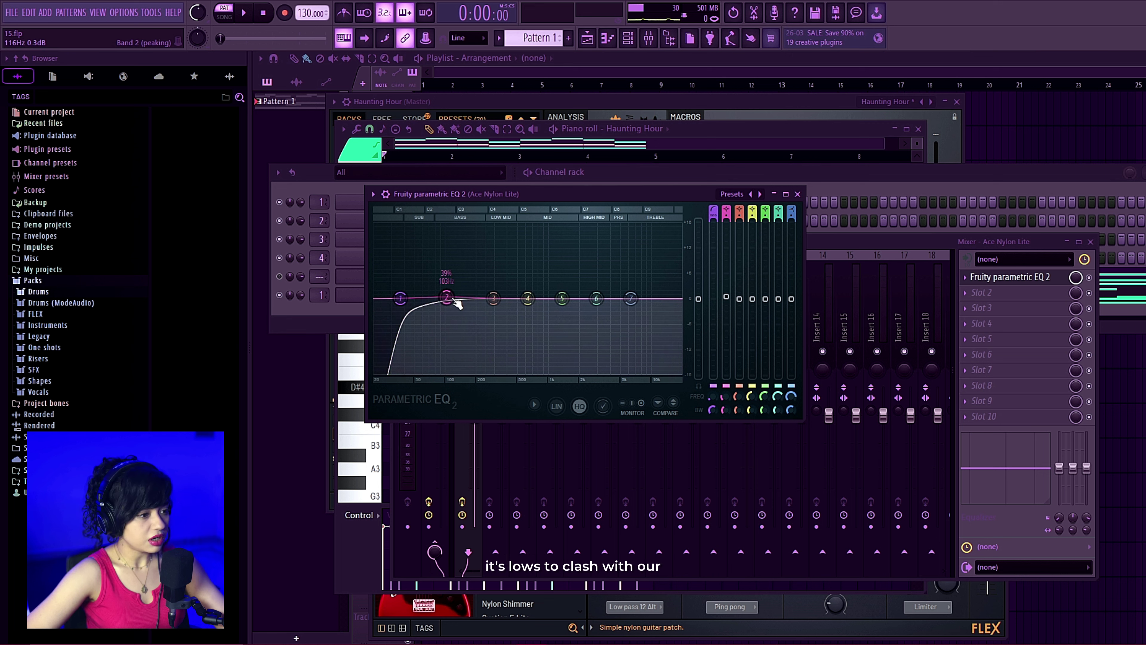
{"action": "left_click_drag", "start_coordinate": [402, 299], "coordinate": [437, 300]}
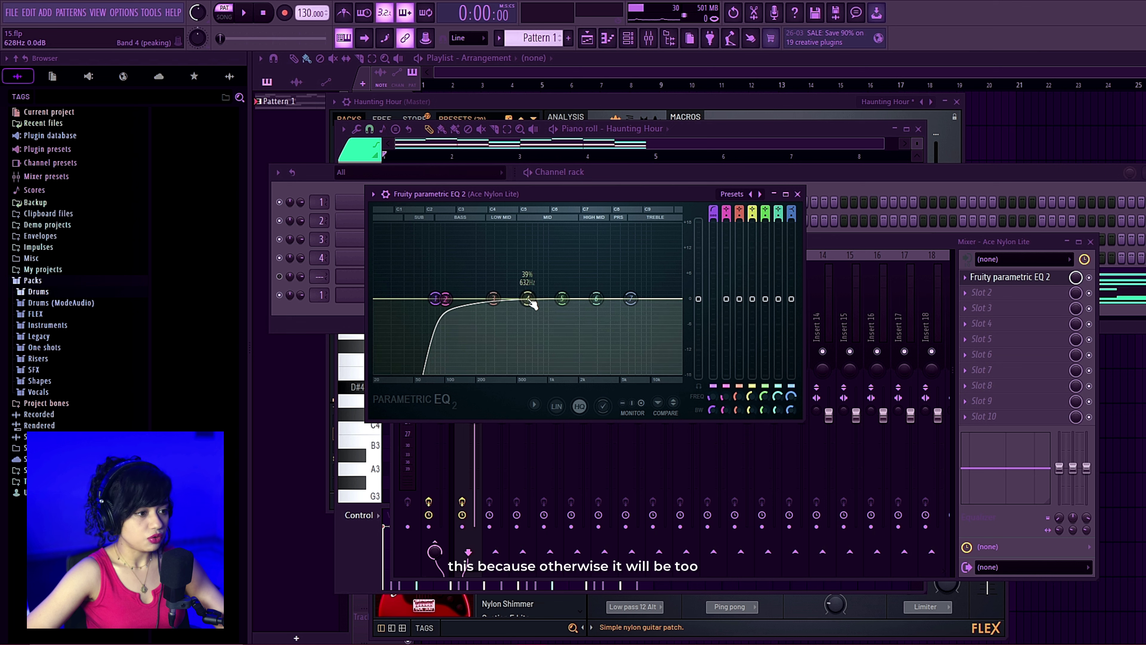
- Dip EQ bands 2 to 5 slightly while the pattern plays, with band 2 at about -1.8 dB and 169 Hz
{"action": "left_click_drag", "start_coordinate": [530, 303], "coordinate": [471, 306]}
{"action": "key", "text": "space"}
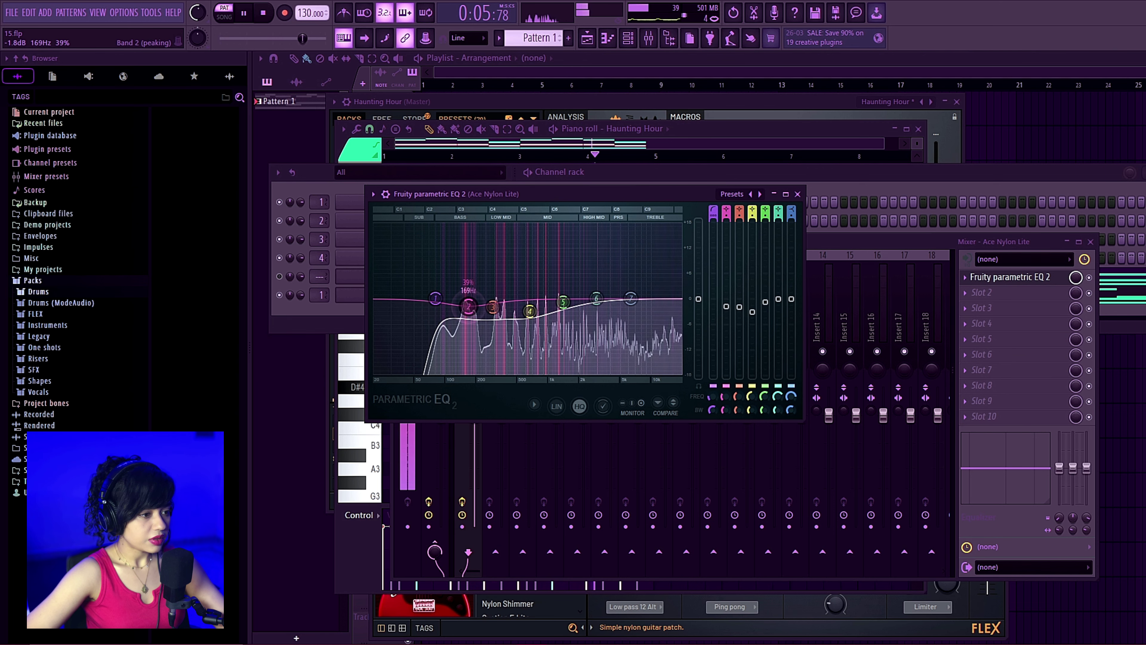
{"action": "key", "text": "space"}
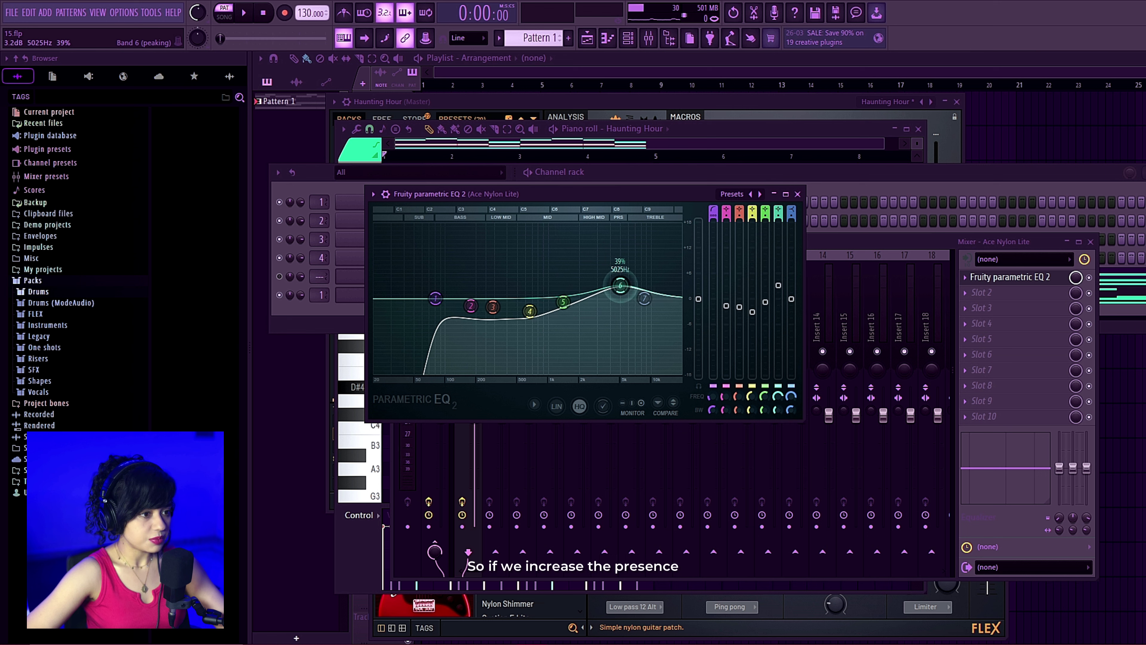
- Exaggerate the band 6 presence boost to about 16 dB, bring it back to a moderate boost near 4.8 kHz, and play the guitar
{"action": "left_click_drag", "start_coordinate": [620, 285], "coordinate": [619, 226]}
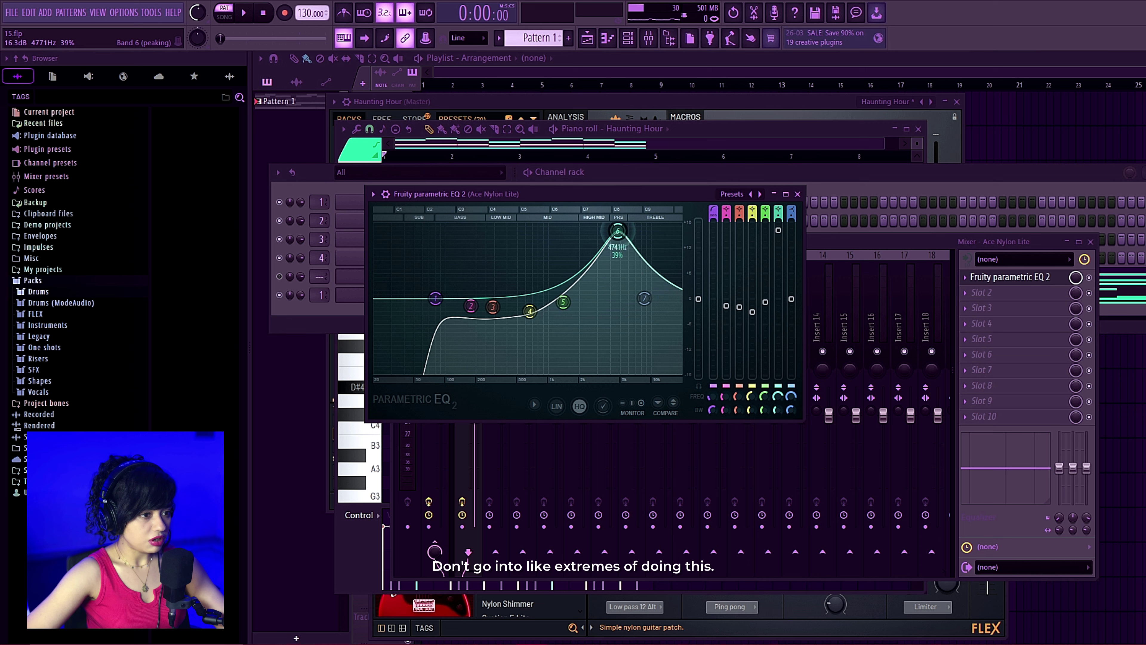
{"action": "left_click_drag", "start_coordinate": [620, 288], "coordinate": [619, 284]}
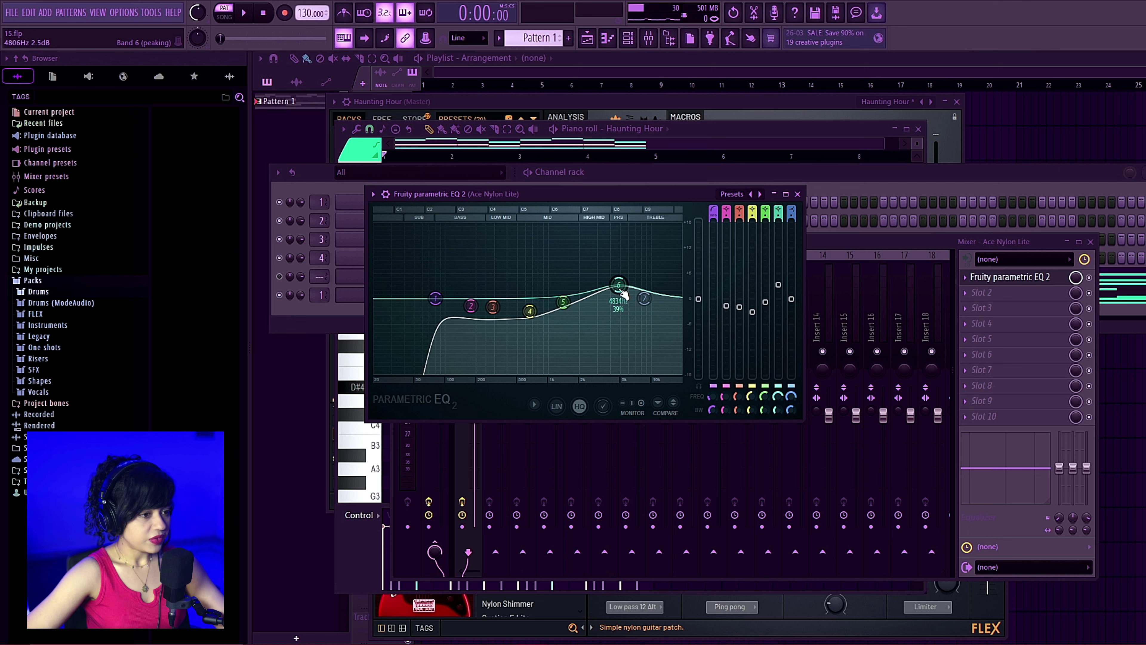
{"action": "key", "text": "space"}
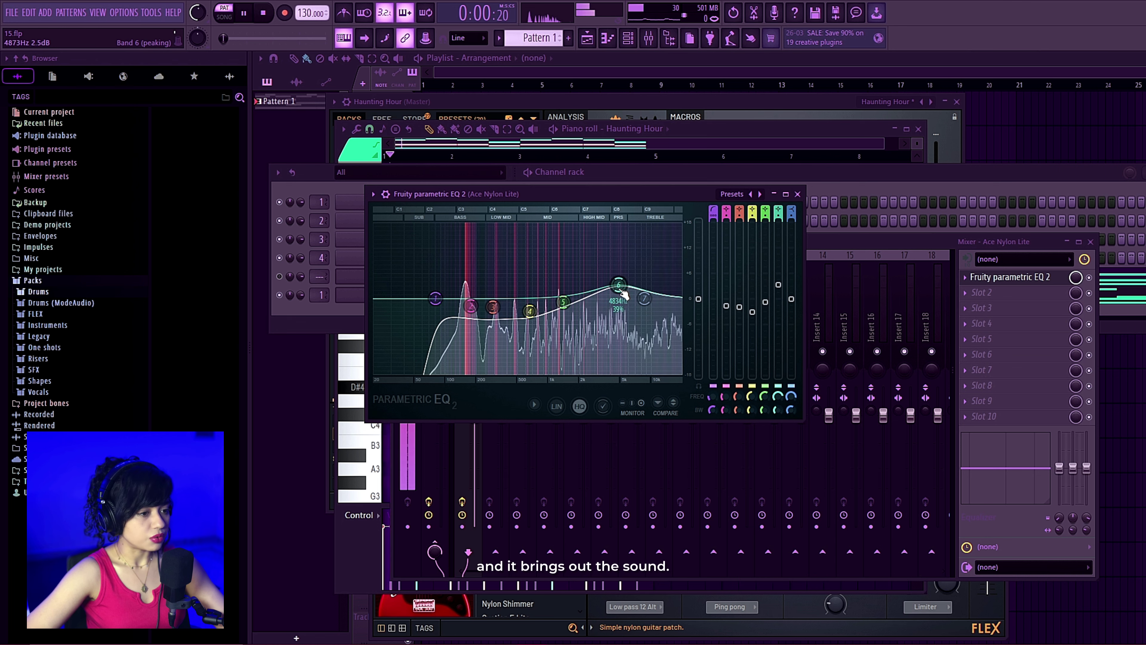
{"action": "mouse_move", "coordinate": [619, 288]}
{"action": "left_mouse_down"}
{"action": "mouse_move", "coordinate": [618, 297]}
{"action": "mouse_move", "coordinate": [620, 275]}
{"action": "left_mouse_up"}
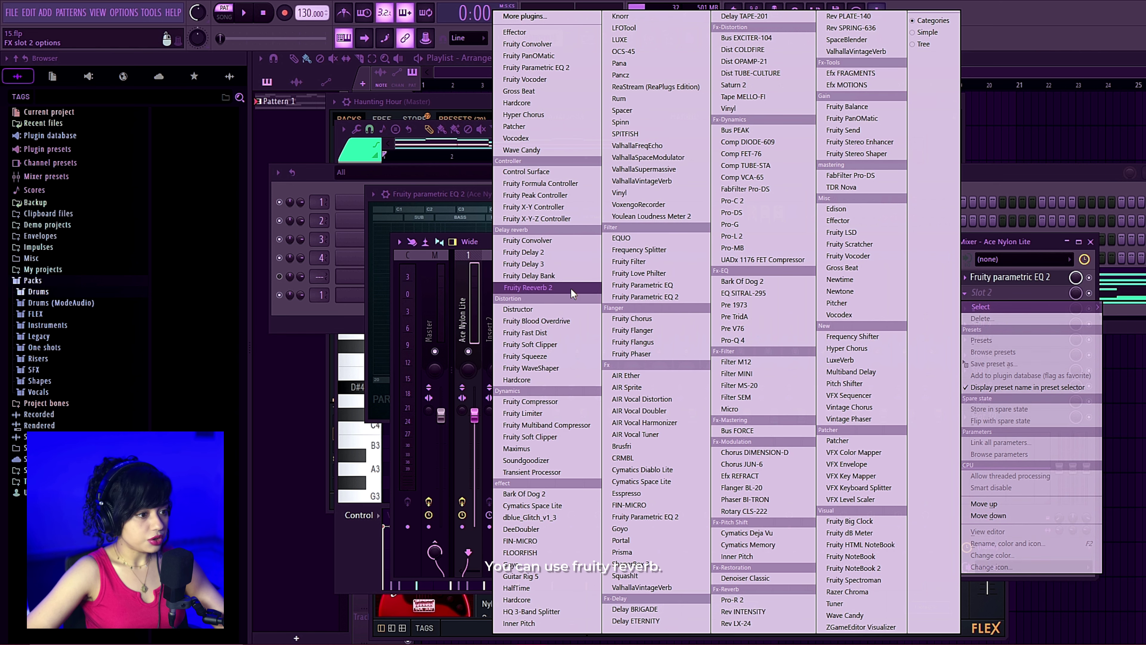
- Load ValhallaVintageVerb into the guitar insert's second effect slot and lower its mix to about 25%
{"action": "left_click", "coordinate": [867, 51]}
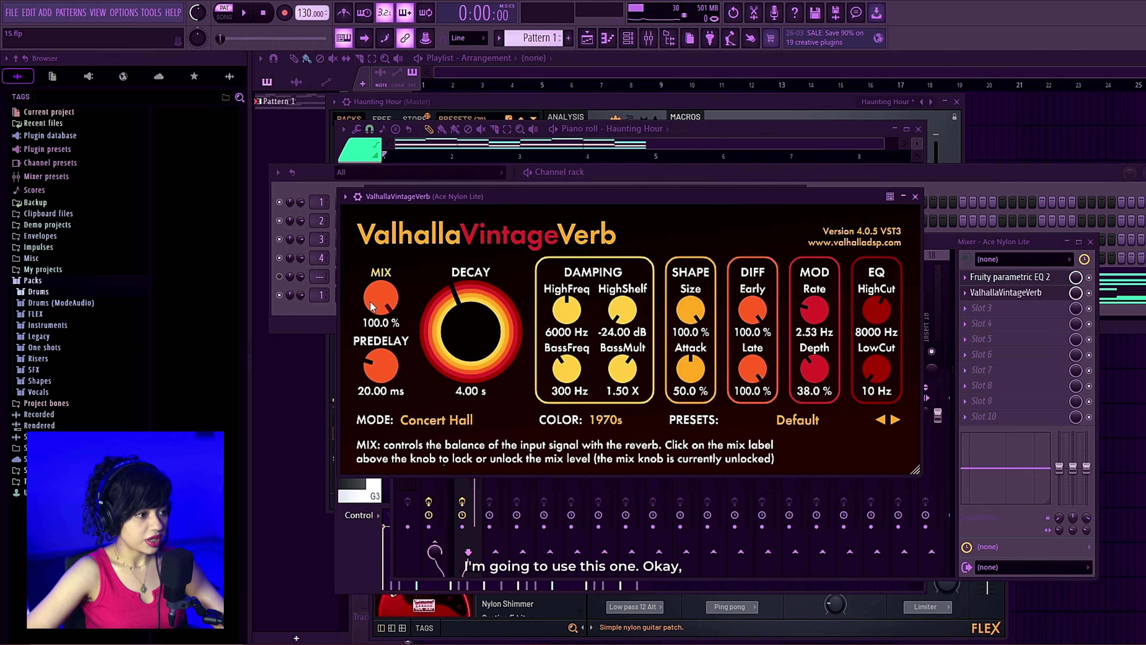
{"action": "left_click_drag", "start_coordinate": [399, 351], "coordinate": [424, 409]}
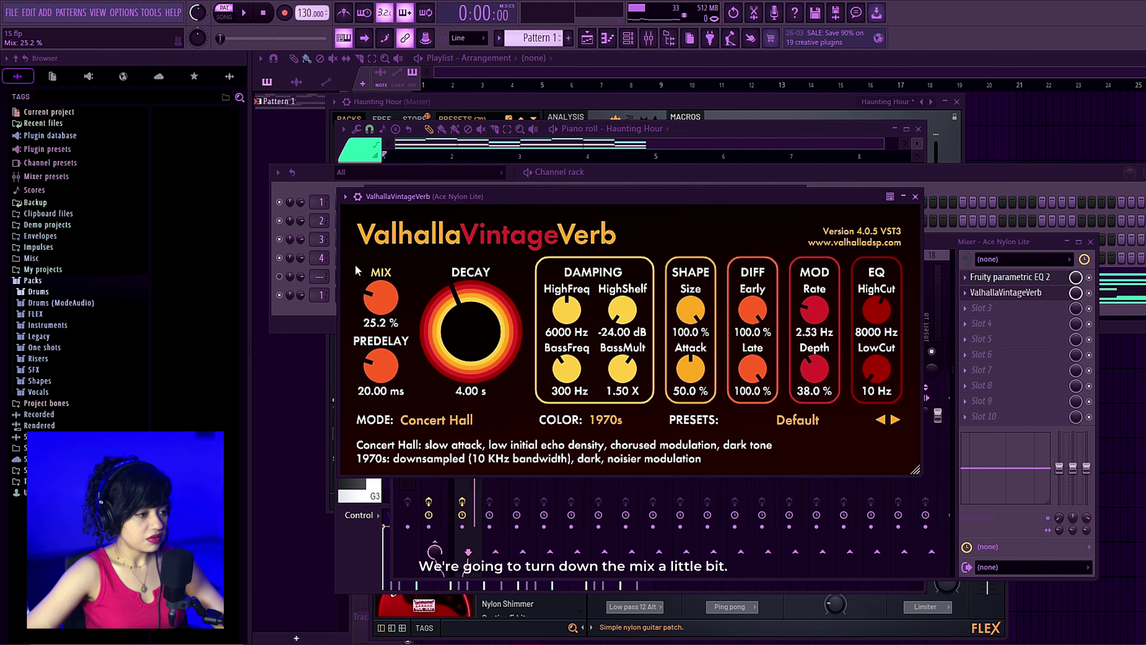
{"action": "left_click", "coordinate": [941, 246]}
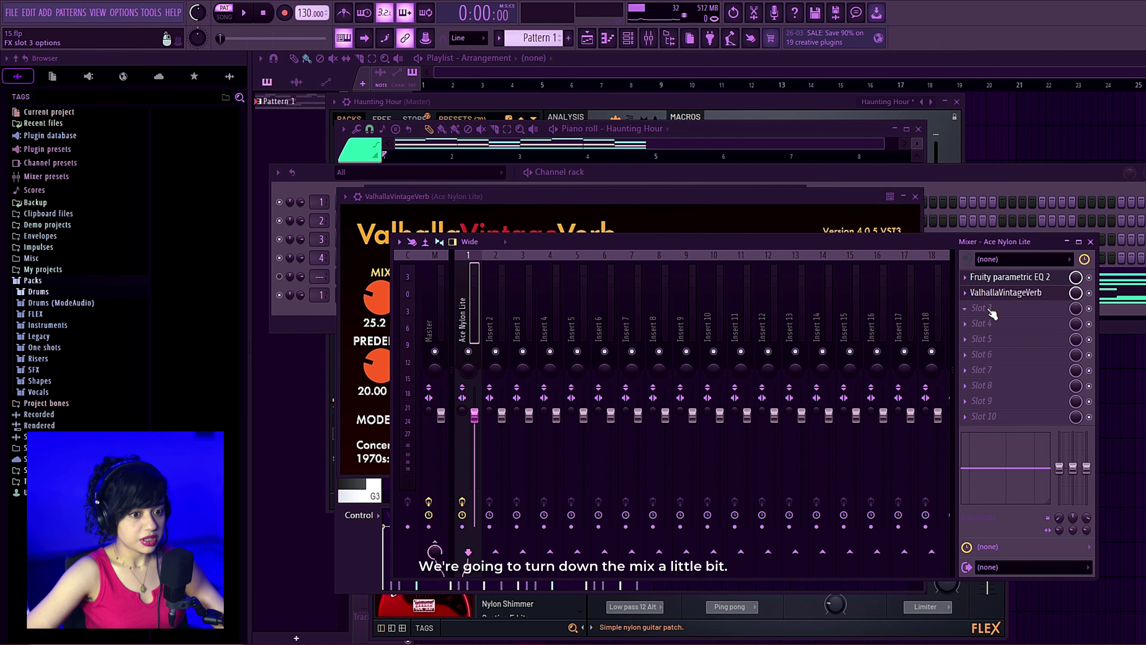
- Load Fruity Reeverb 2 into the guitar insert's third effect slot
{"action": "left_click", "coordinate": [984, 307]}
{"action": "mouse_move", "coordinate": [988, 322]}
{"action": "left_click", "coordinate": [591, 285]}
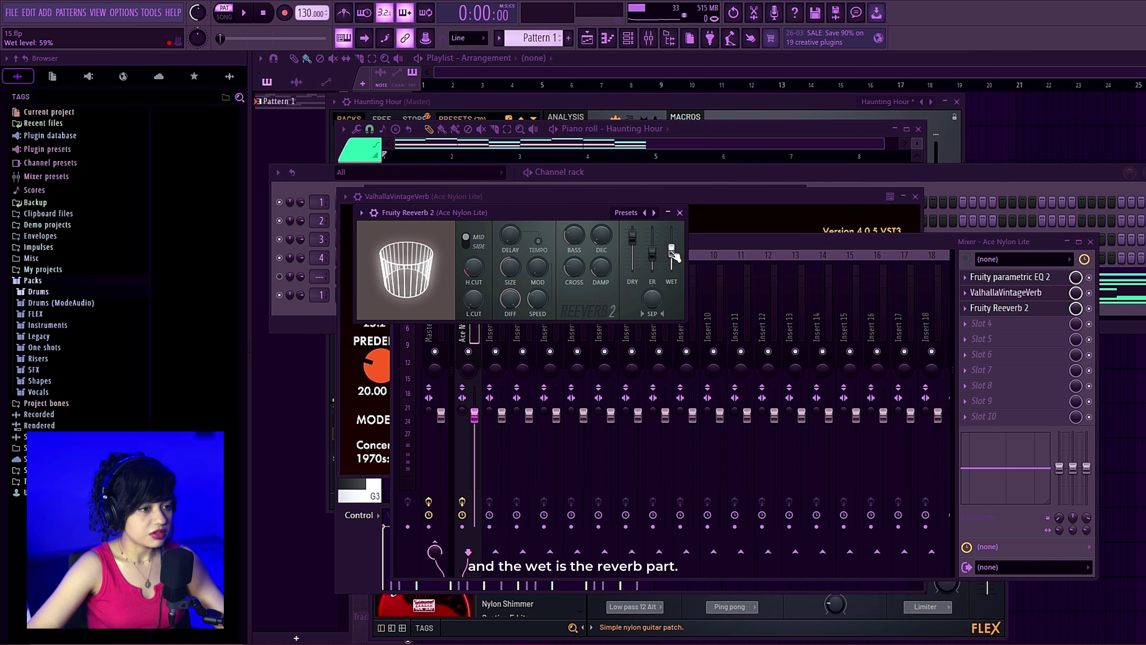
- Bypass ValhallaVintageVerb on the guitar insert and audition Fruity Reeverb 2 at 0% dry, with decay about 3.6 sec and a changed room size
{"action": "left_click", "coordinate": [1089, 293]}
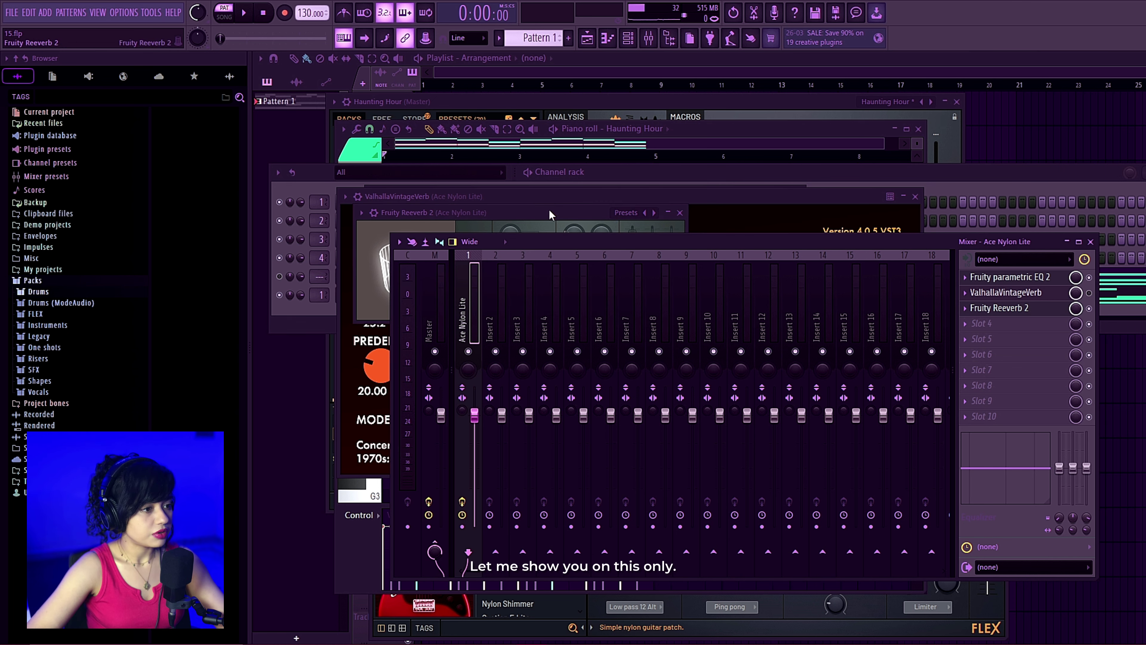
{"action": "left_click", "coordinate": [565, 214]}
{"action": "key", "text": "space"}
{"action": "left_click_drag", "start_coordinate": [672, 253], "coordinate": [632, 257]}
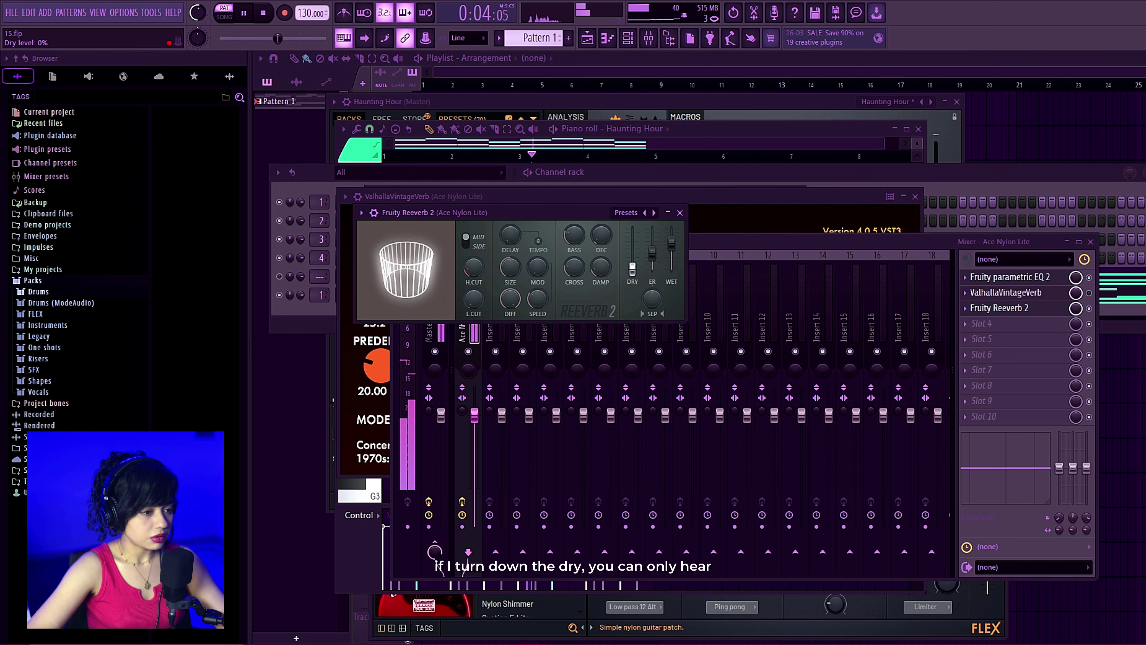
{"action": "mouse_move", "coordinate": [613, 242]}
{"action": "left_mouse_down"}
{"action": "mouse_move", "coordinate": [613, 223]}
{"action": "mouse_move", "coordinate": [613, 234]}
{"action": "left_mouse_up"}
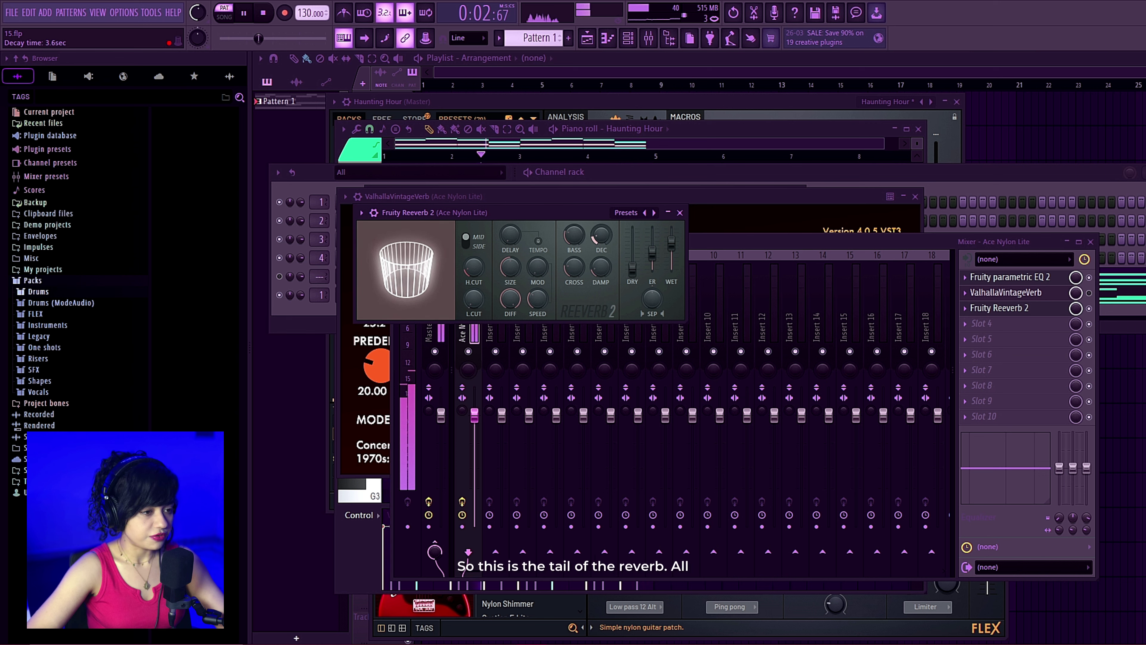
{"action": "left_click_drag", "start_coordinate": [511, 266], "coordinate": [511, 260]}
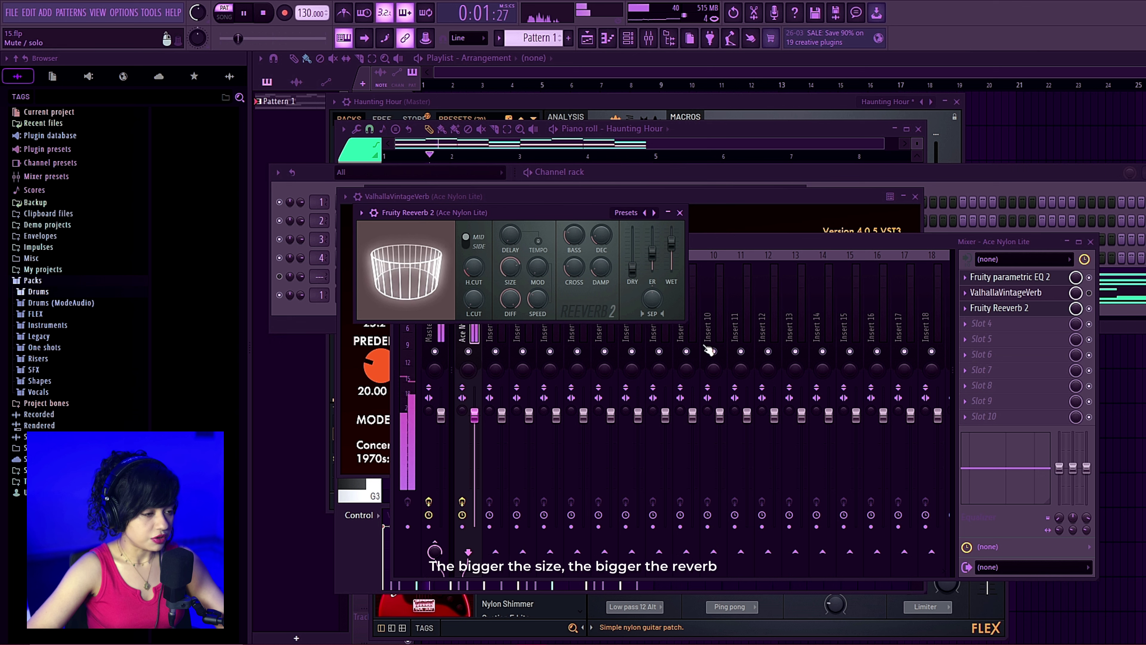
- Look through the Fruity Reeverb 2 presets, bypass that effect, and bring ValhallaVintageVerb back as the guitar's reverb
{"action": "left_click", "coordinate": [627, 213]}
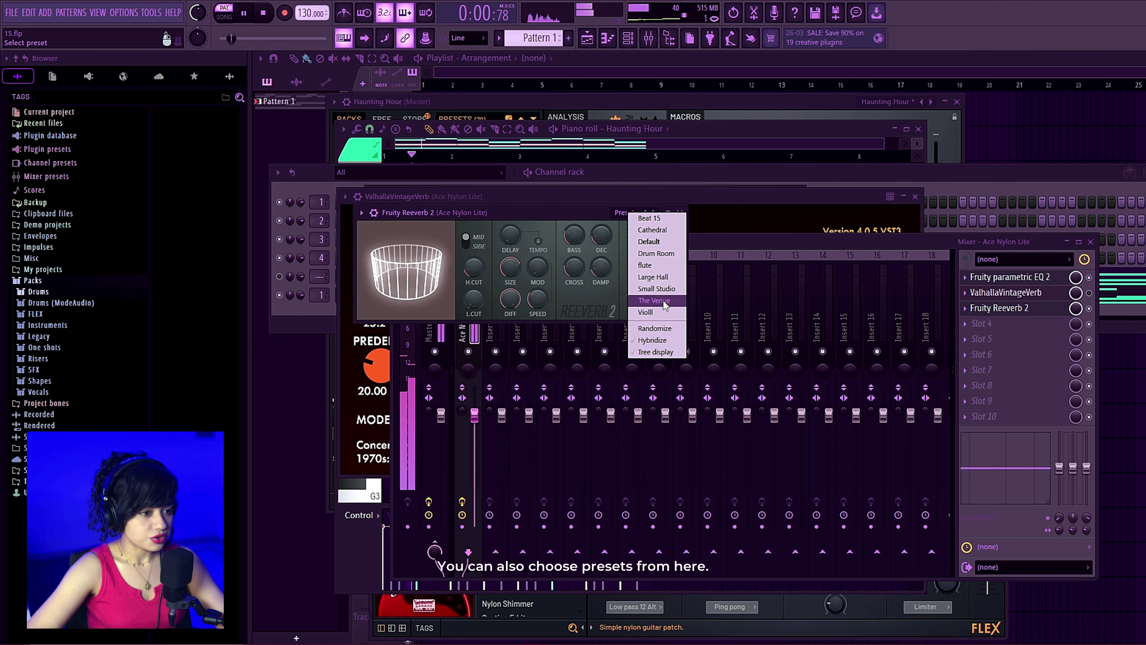
{"action": "left_click", "coordinate": [565, 170]}
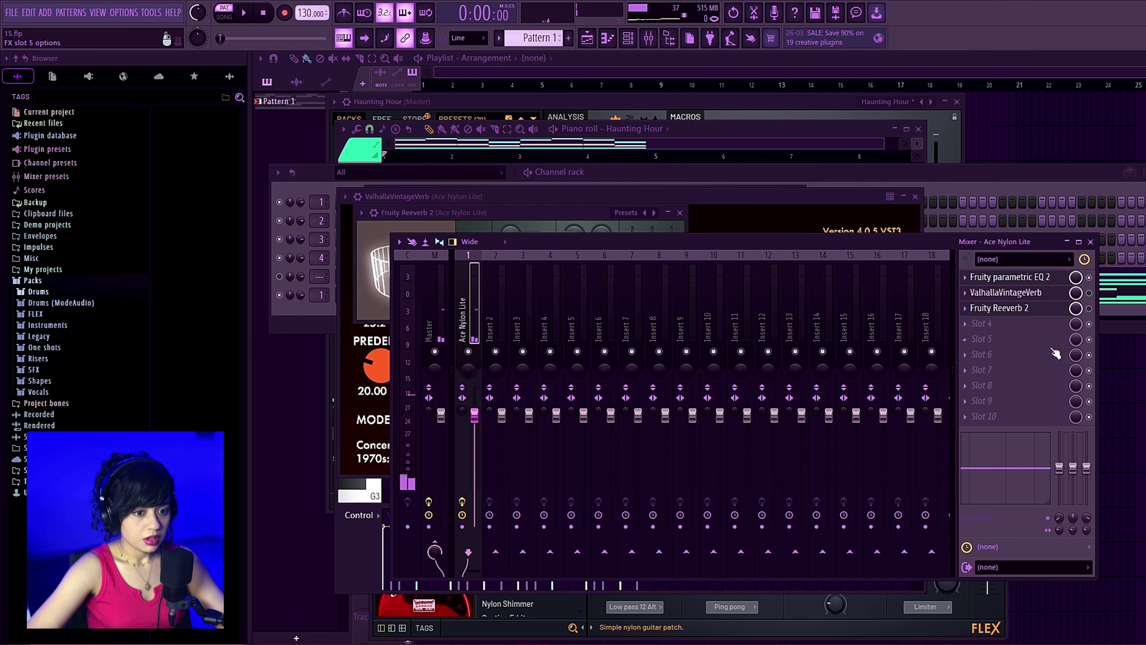
{"action": "left_click", "coordinate": [1089, 308]}
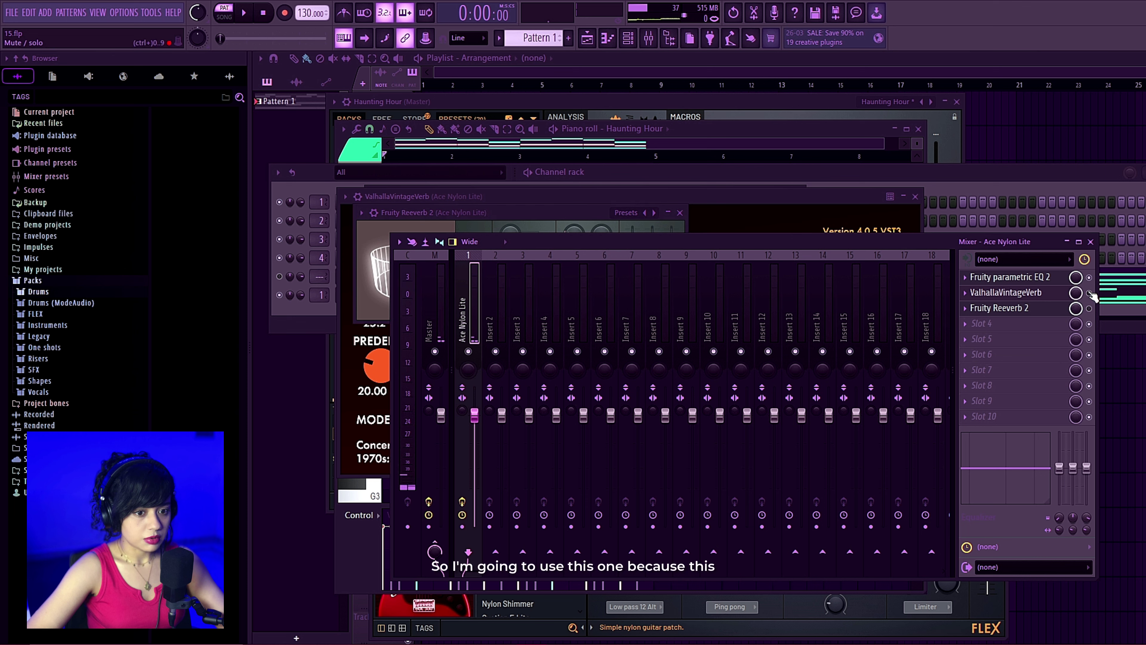
{"action": "left_click", "coordinate": [1009, 293]}
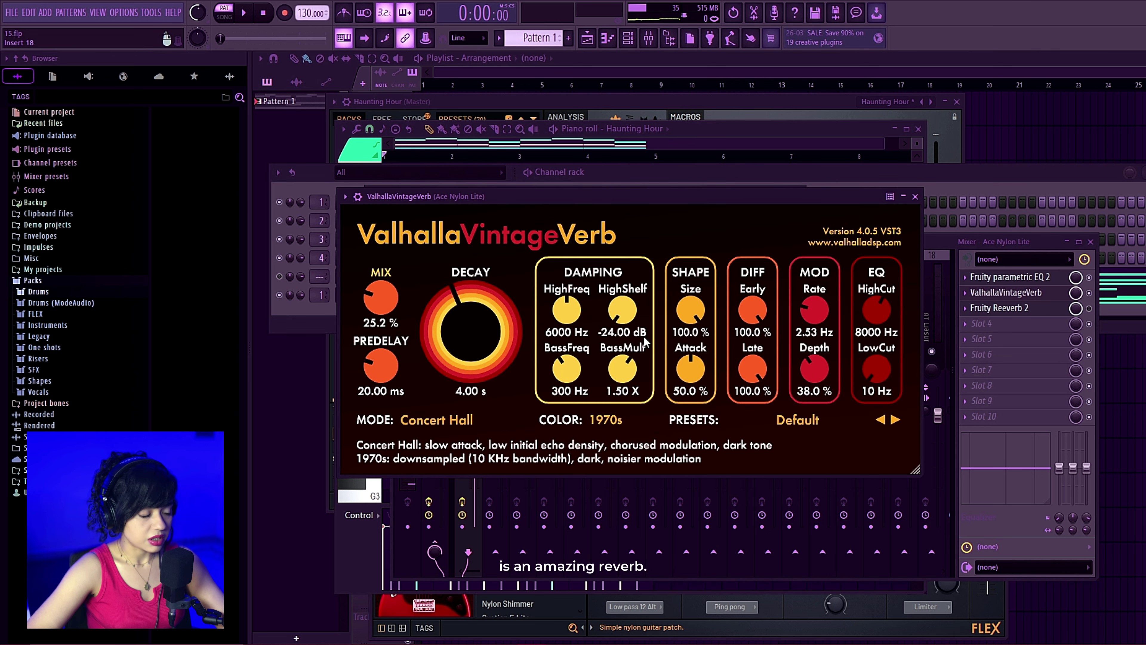
{"action": "key", "text": "space"}
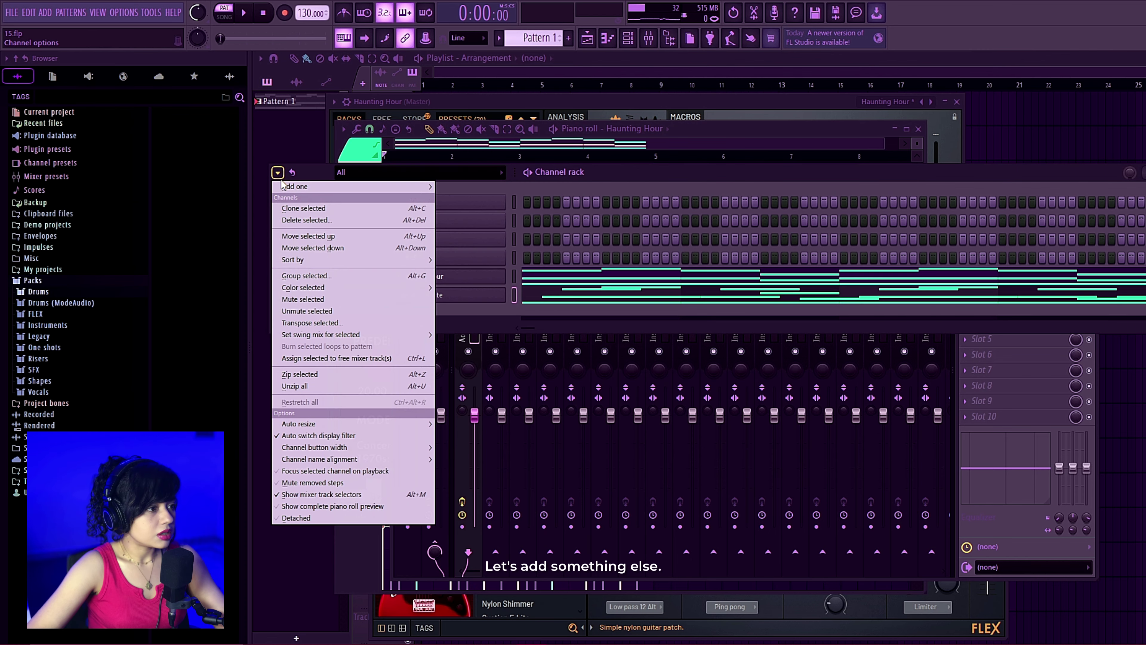
- Add a new FLEX channel and load the All Strings Pizzicato preset from the Essential Strings pack
{"action": "mouse_move", "coordinate": [299, 187]}
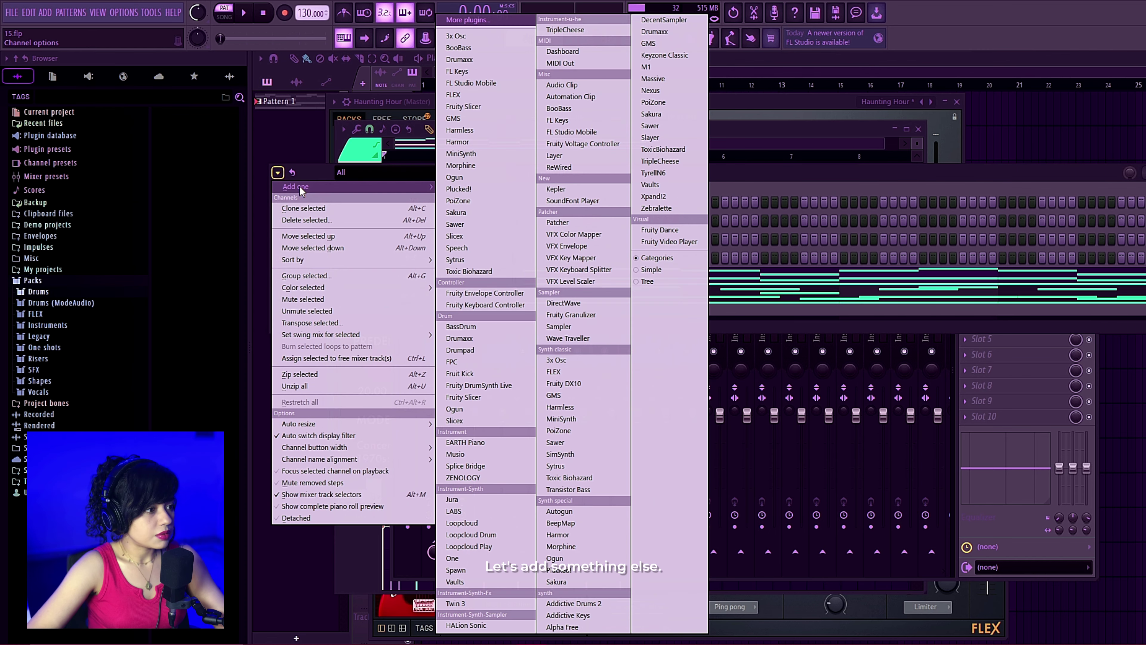
{"action": "left_click", "coordinate": [472, 95]}
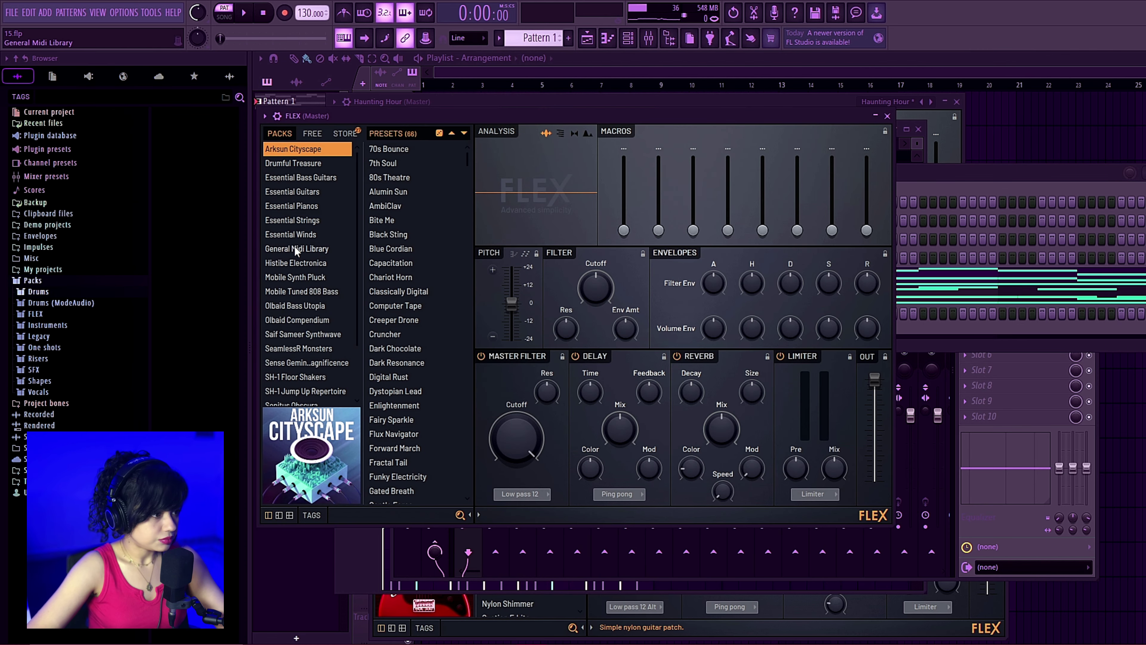
{"action": "left_click", "coordinate": [322, 220]}
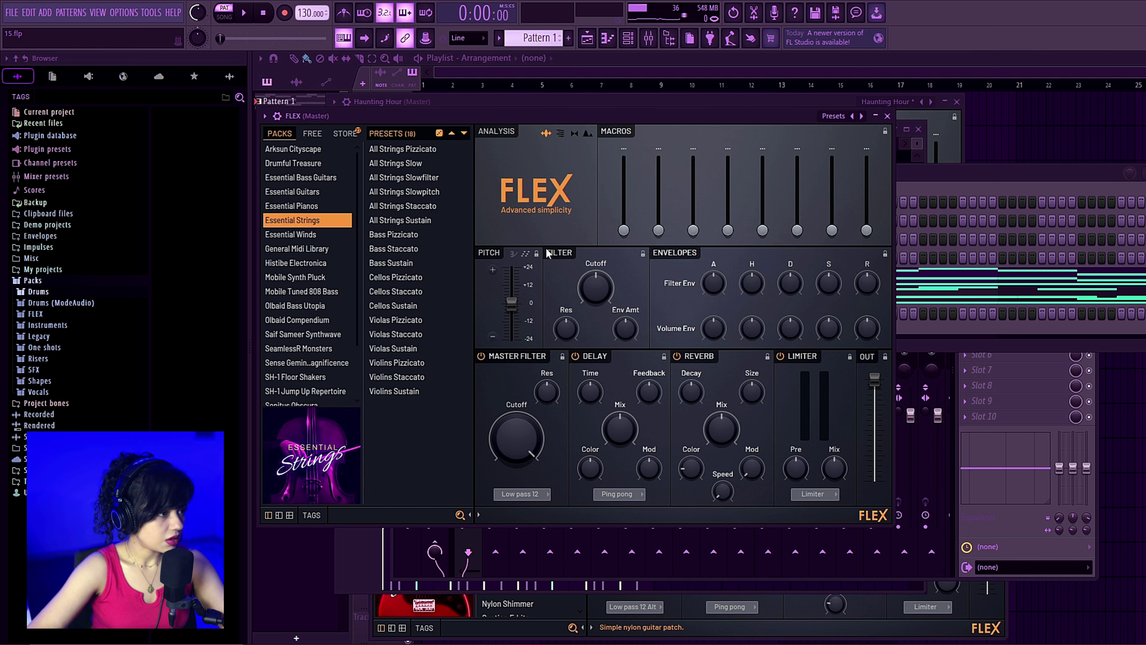
{"action": "left_click", "coordinate": [397, 149]}
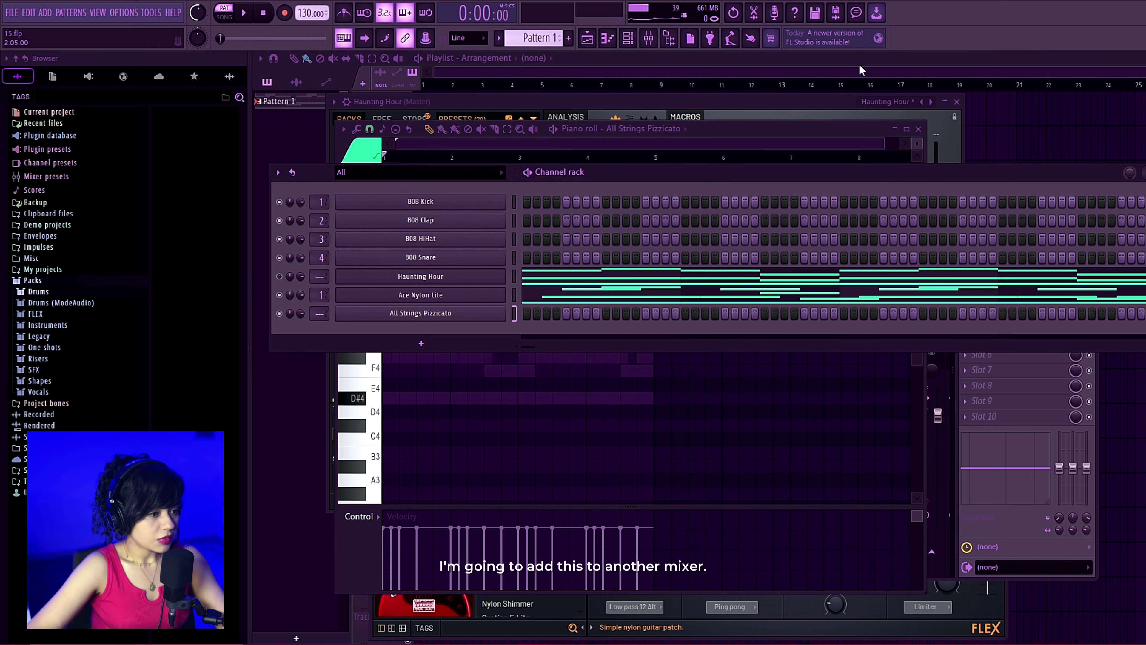
- Route the All Strings Pizzicato channel to mixer insert 2, solo that insert, and return to the channel rack
{"action": "left_click", "coordinate": [648, 38]}
{"action": "left_click", "coordinate": [492, 313]}
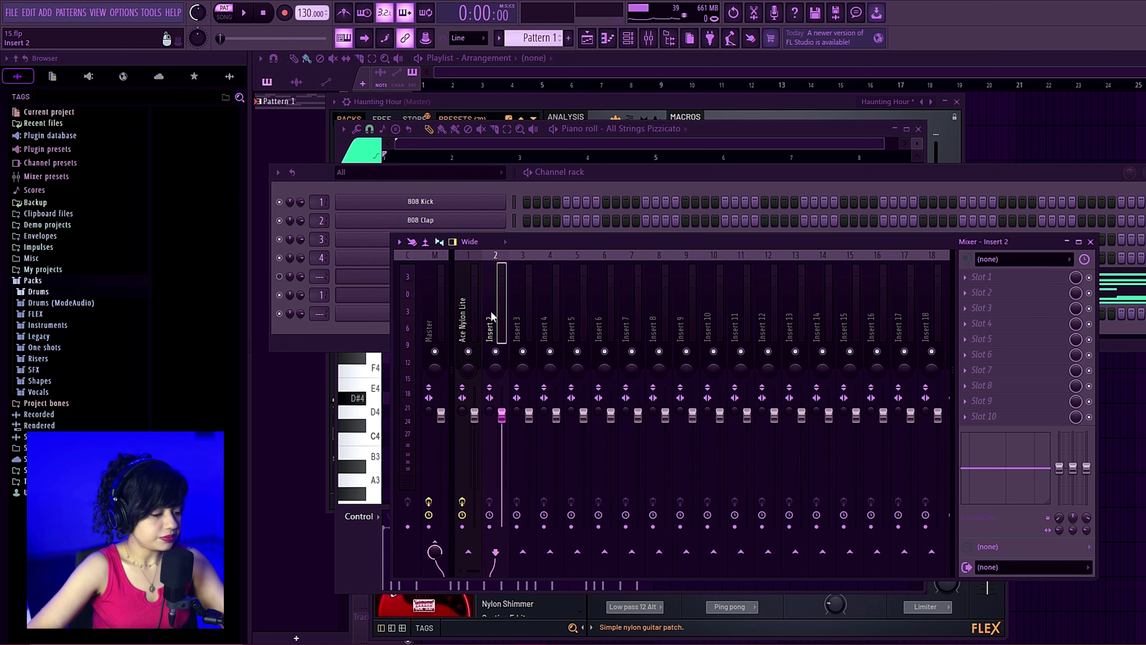
{"action": "key", "text": "ctrl+l"}
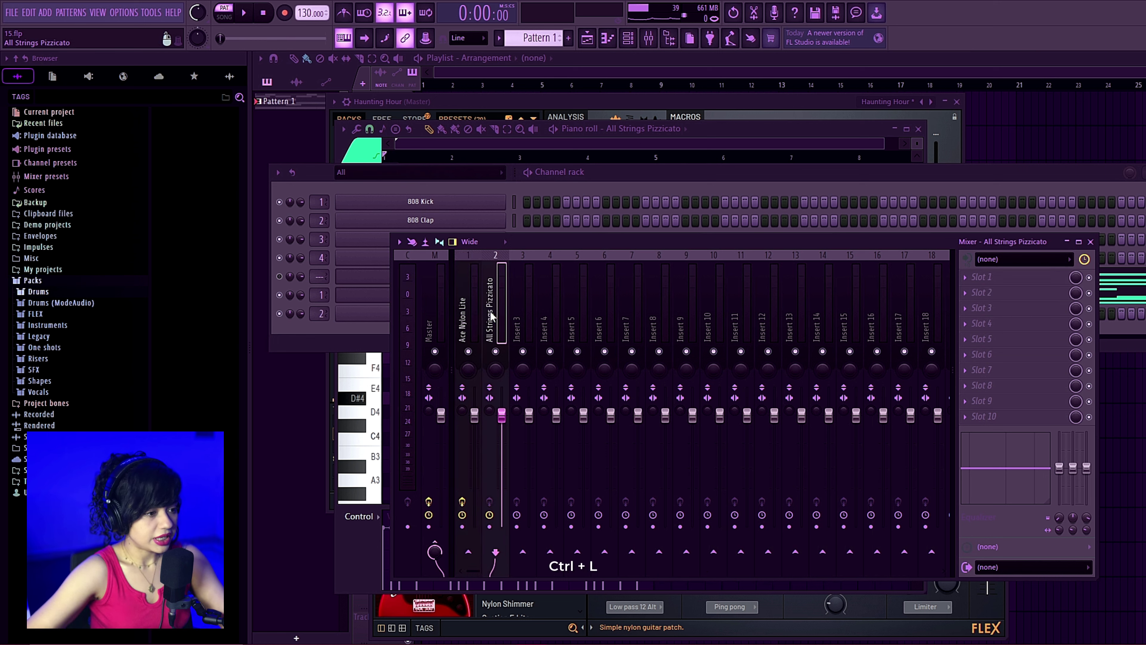
{"action": "right_click", "coordinate": [496, 351]}
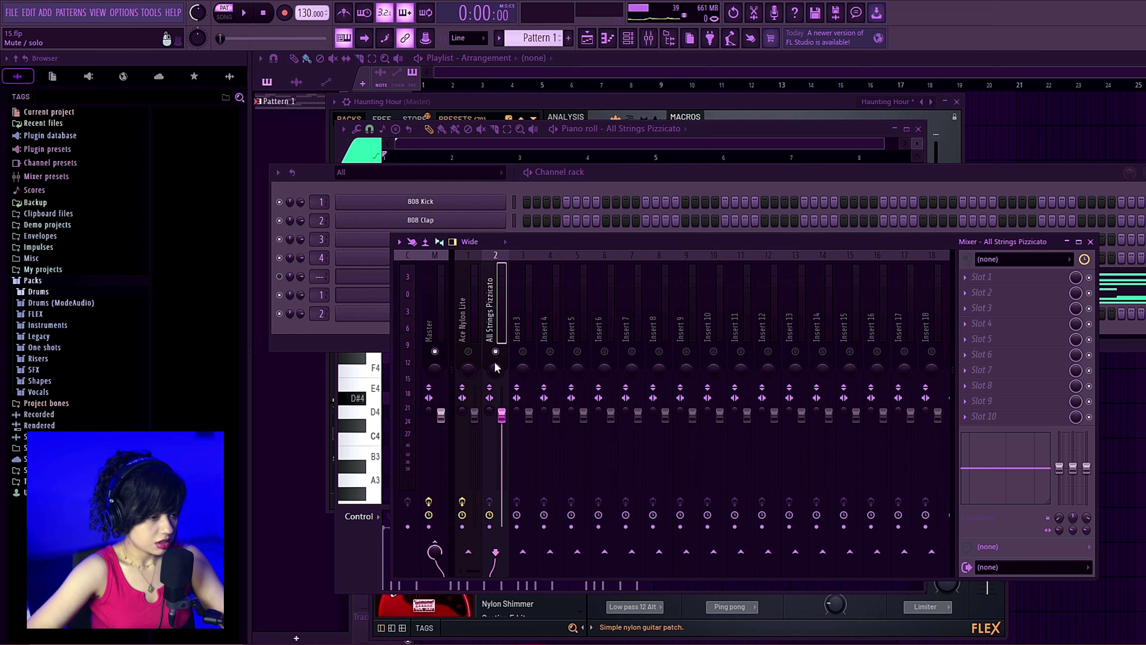
{"action": "left_click", "coordinate": [613, 182]}
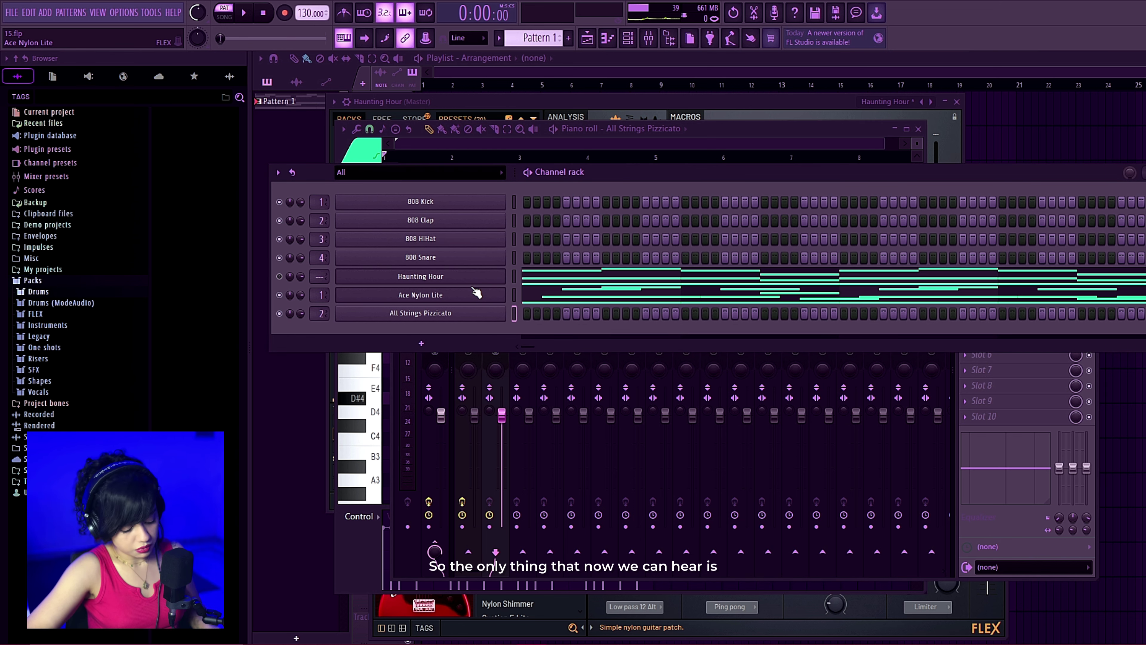
- Play a few test notes on the pizzicato strings and open that channel's piano roll
{"action": "key", "text": "h"}
{"action": "key", "text": "g"}
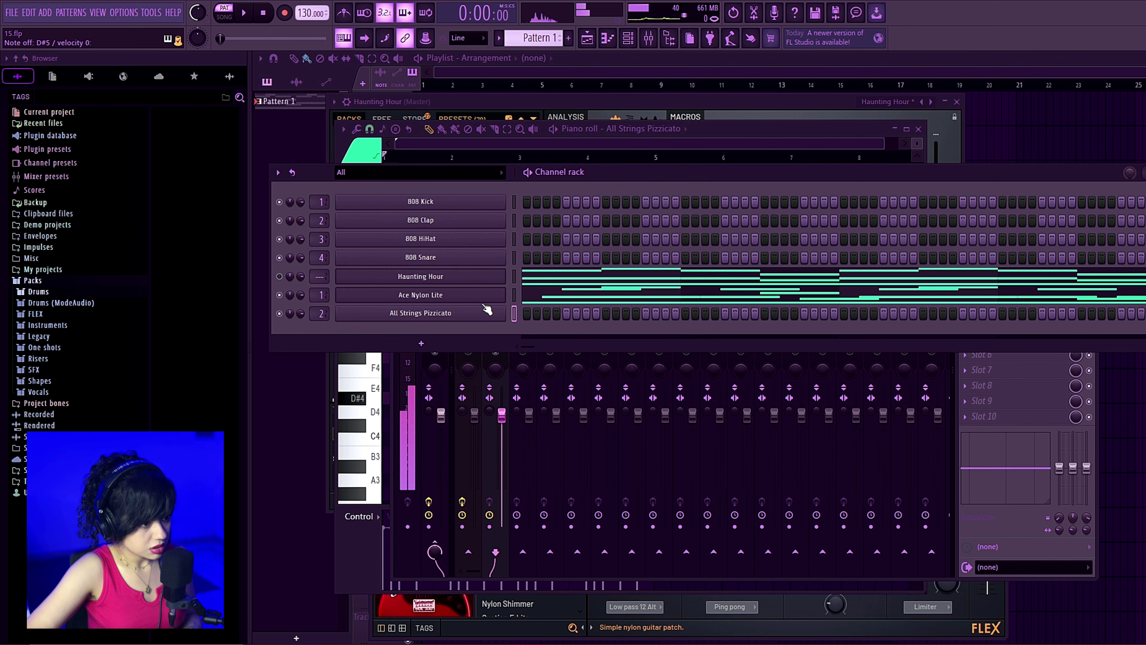
{"action": "right_click", "coordinate": [488, 309]}
{"action": "left_click", "coordinate": [545, 312]}
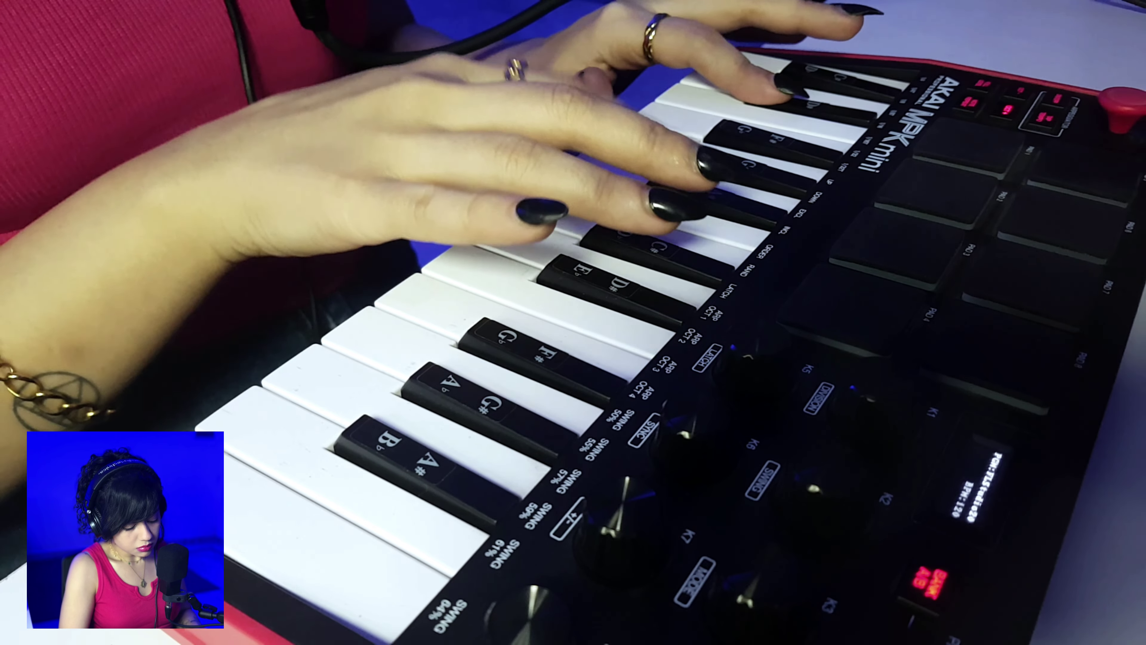
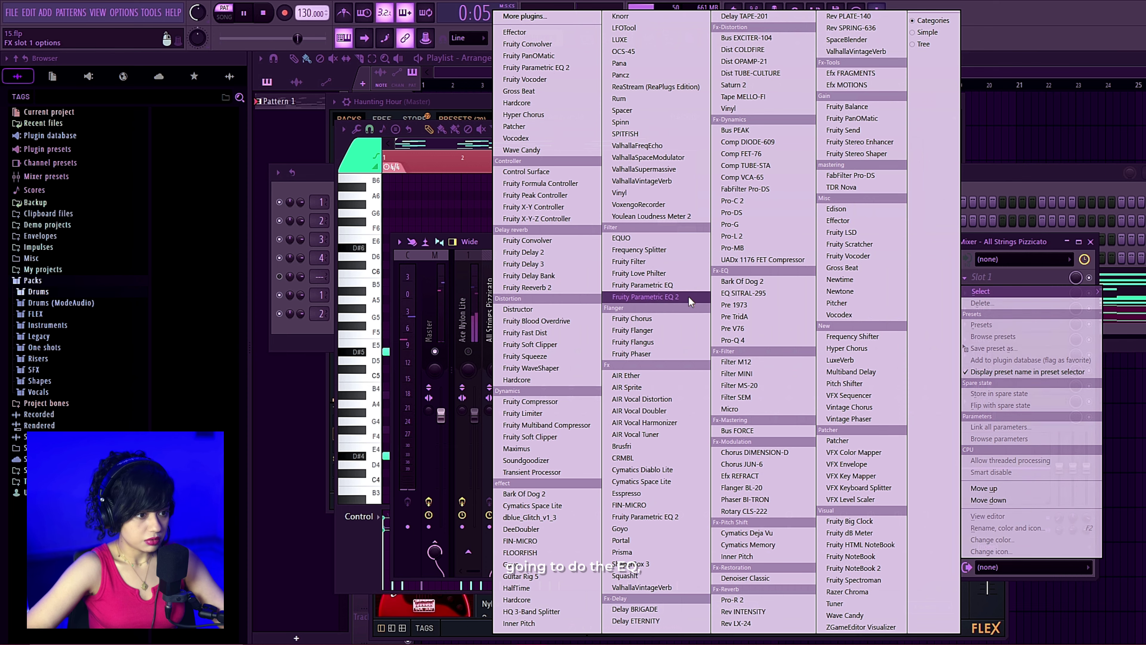
- Load Fruity Parametric EQ 2 into the strings insert's first slot, cutting the lows with band 1, dipping band 4 and slightly lifting band 6
{"action": "left_click", "coordinate": [688, 296]}
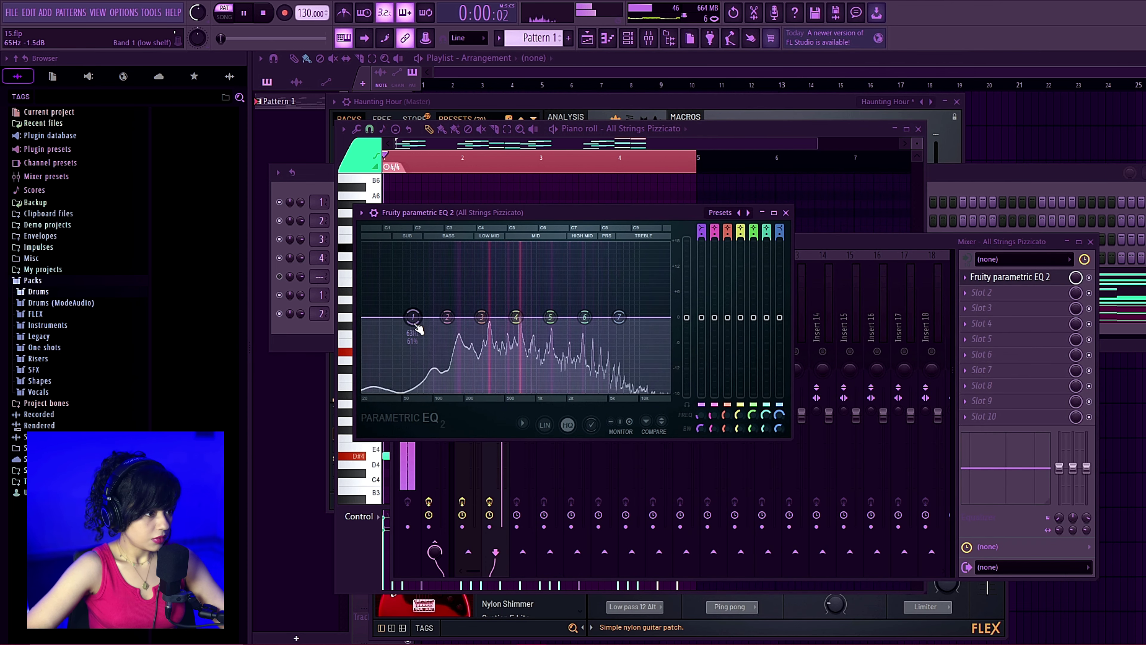
{"action": "left_click_drag", "start_coordinate": [413, 316], "coordinate": [427, 397]}
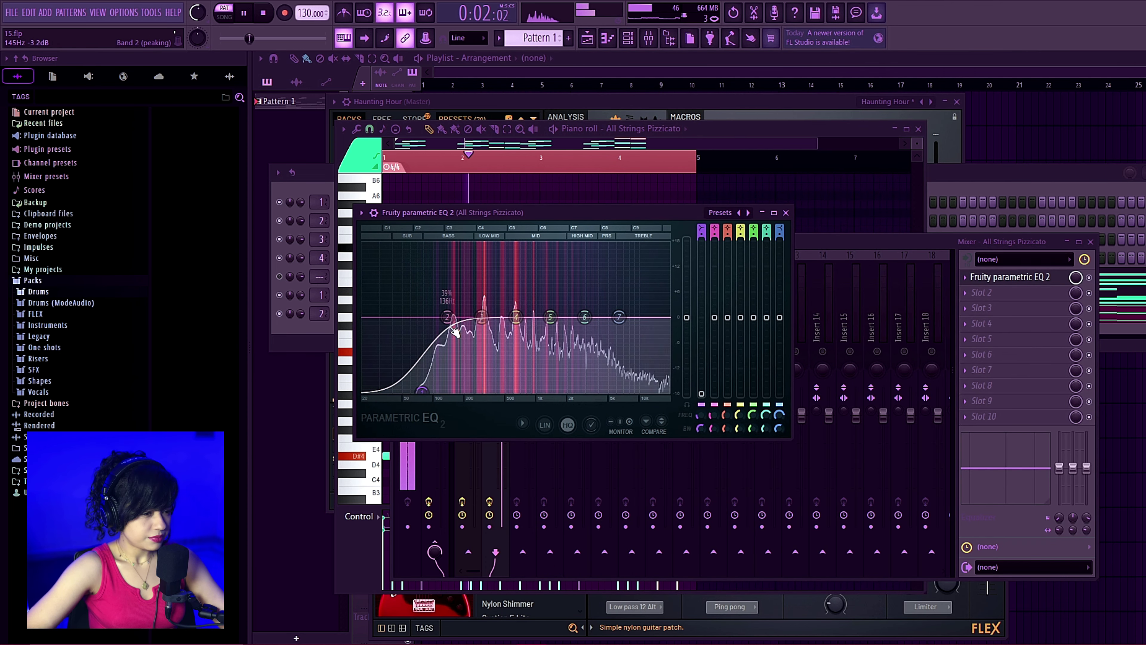
{"action": "left_click_drag", "start_coordinate": [517, 318], "coordinate": [490, 326]}
{"action": "left_click_drag", "start_coordinate": [585, 317], "coordinate": [599, 313]}
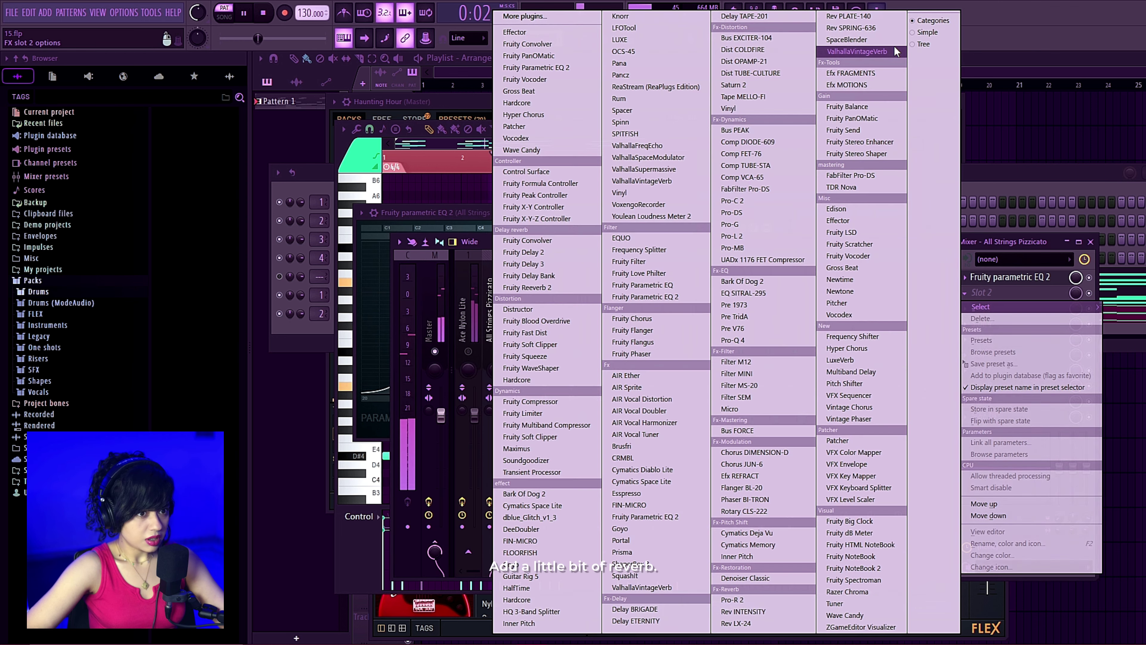
- Load ValhallaVintageVerb into the strings insert's second slot with the mix at about 20%, and unsolo the insert
{"action": "left_click", "coordinate": [857, 45]}
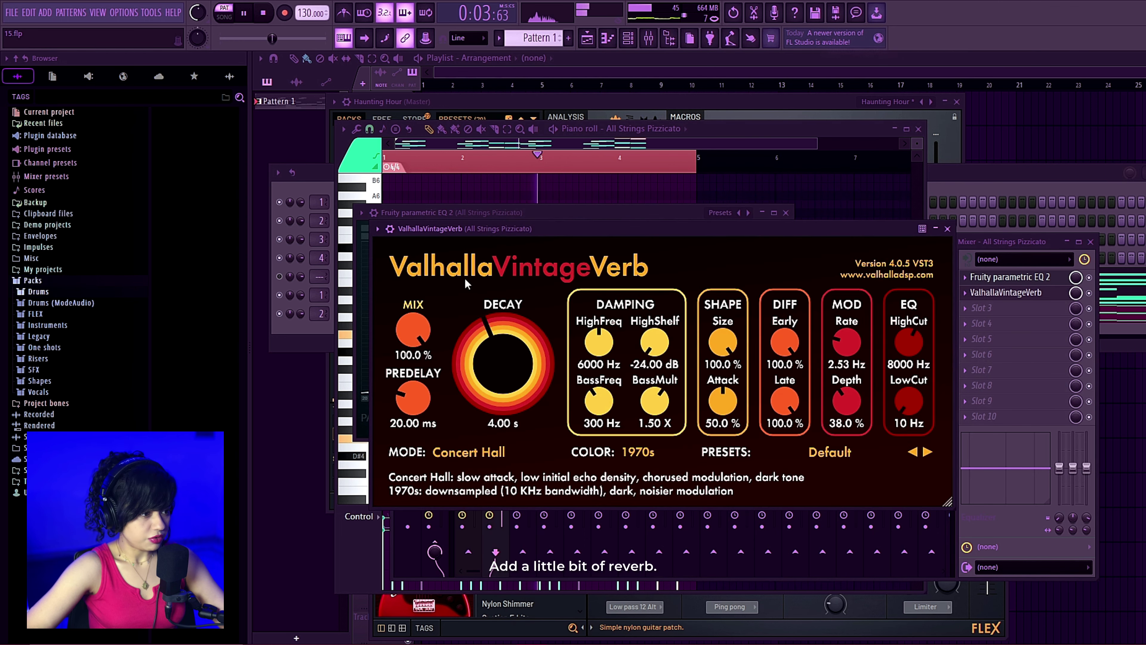
{"action": "left_click_drag", "start_coordinate": [458, 391], "coordinate": [483, 435]}
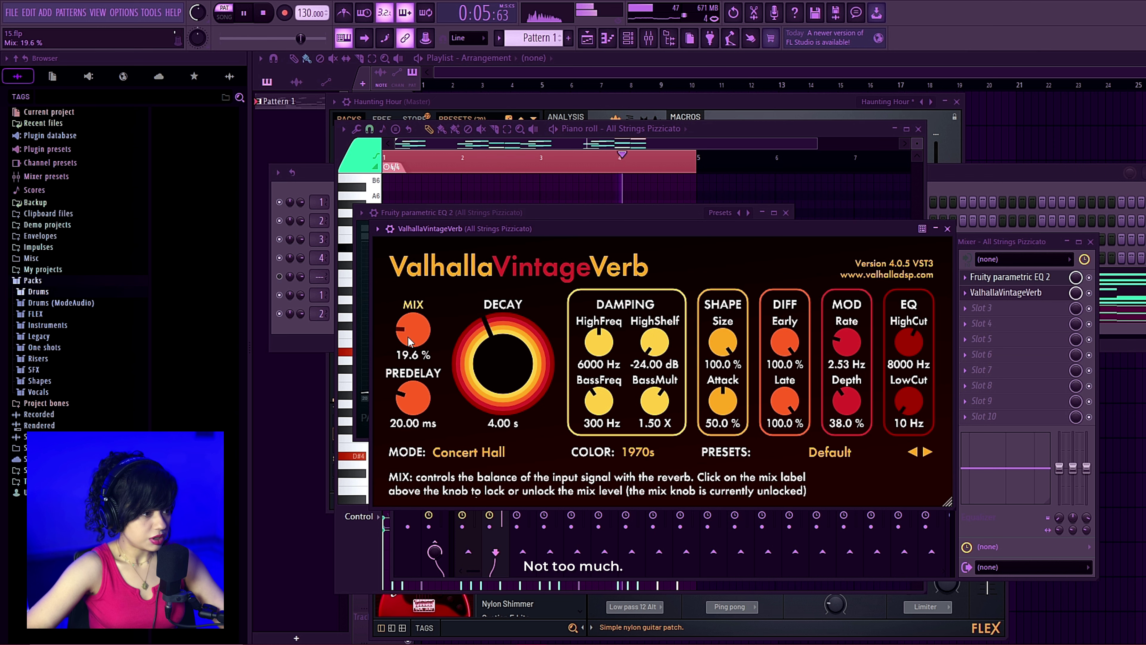
{"action": "left_click_drag", "start_coordinate": [407, 336], "coordinate": [409, 332]}
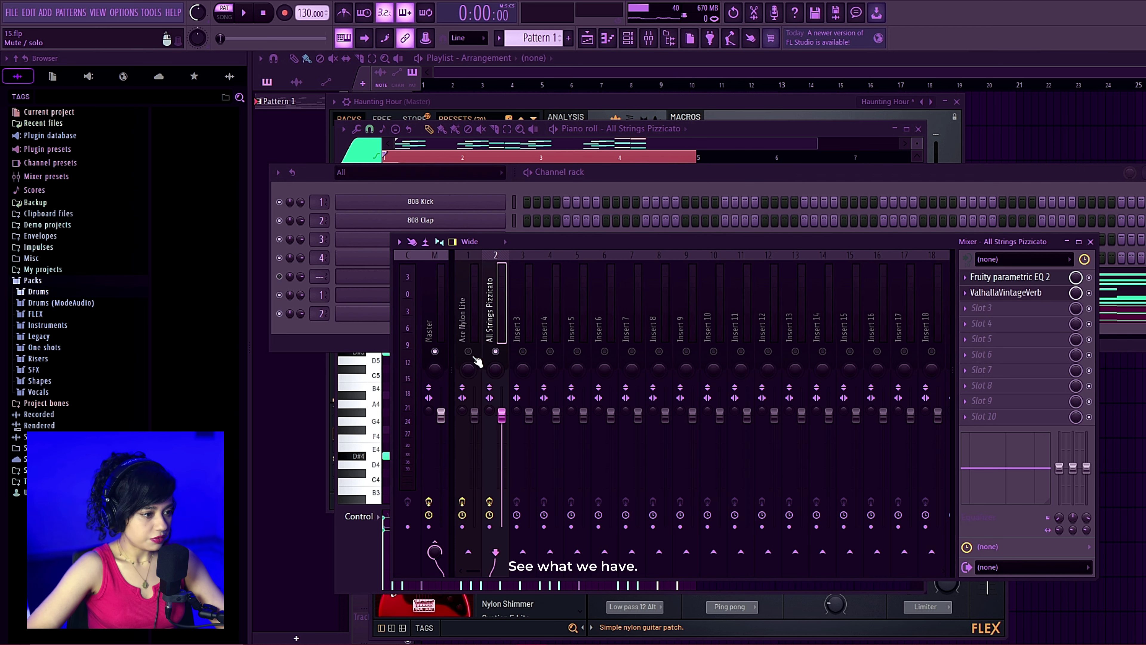
{"action": "right_click", "coordinate": [496, 352]}
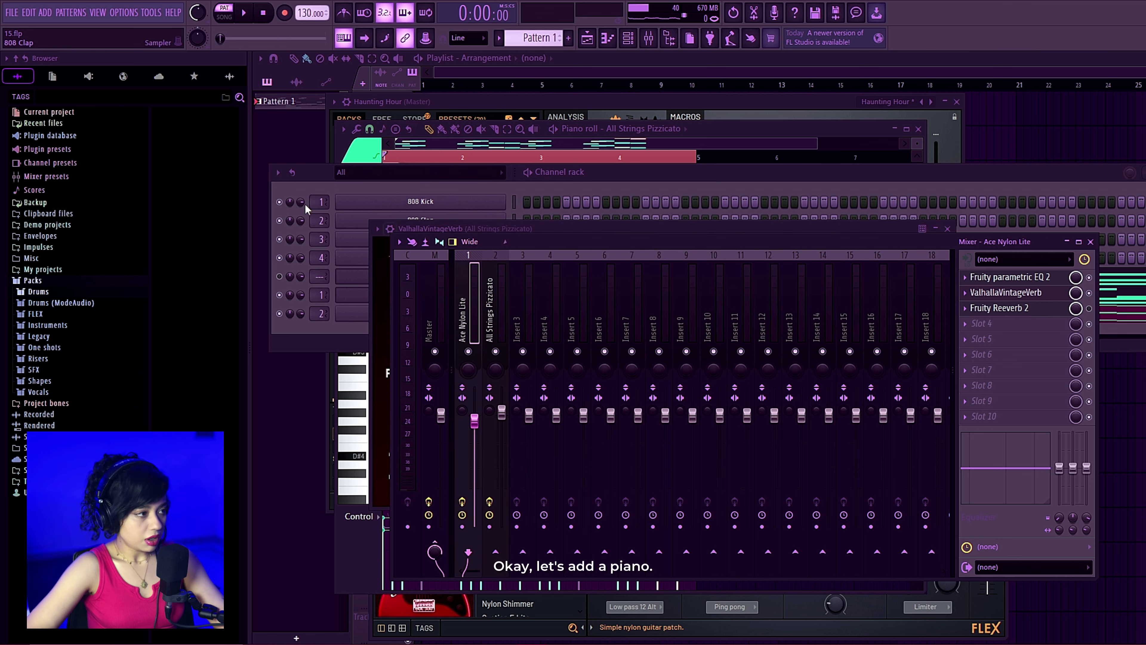
- Add an Addictive Keys channel for a piano layer
{"action": "left_click", "coordinate": [46, 13]}
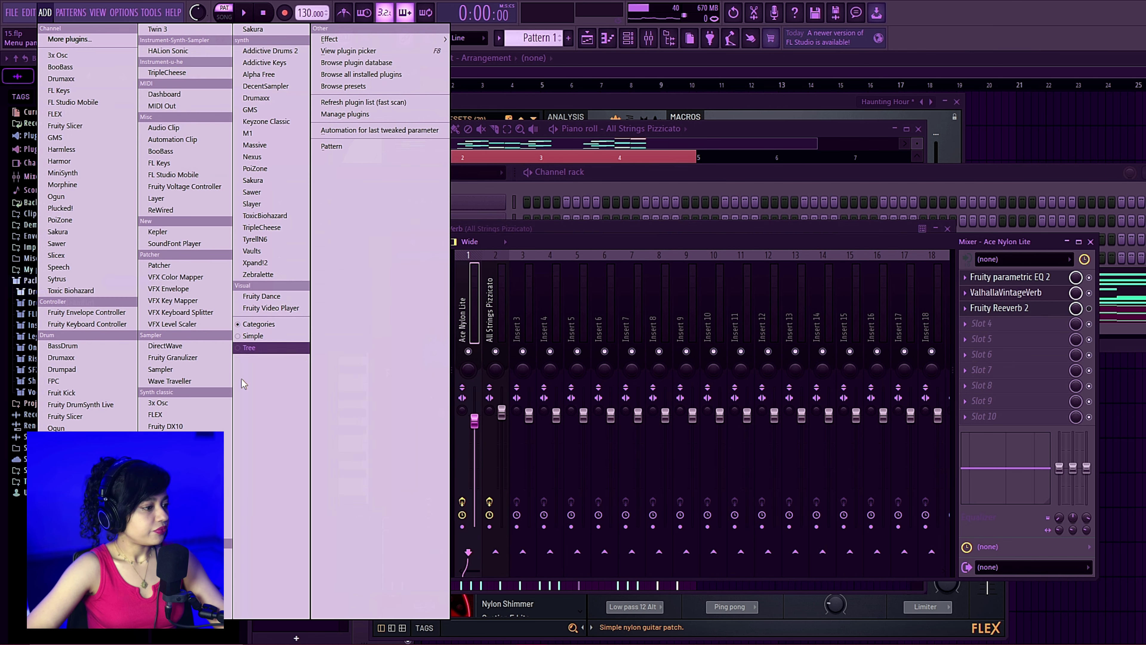
{"action": "left_click", "coordinate": [270, 63]}
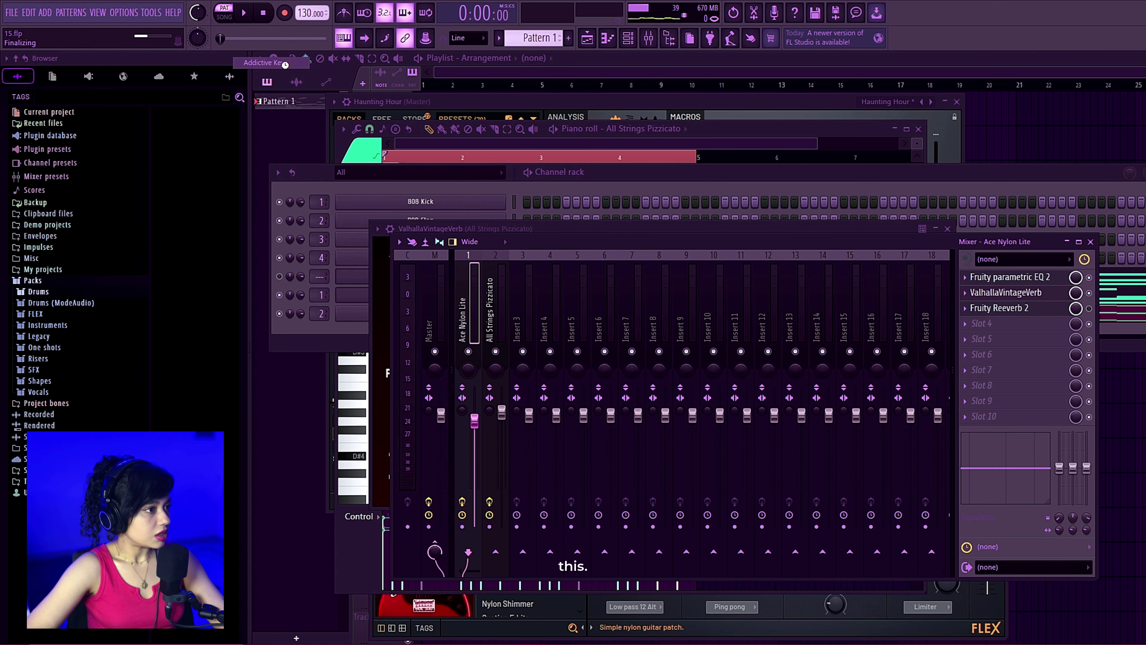
{"action": "left_click", "coordinate": [532, 319]}
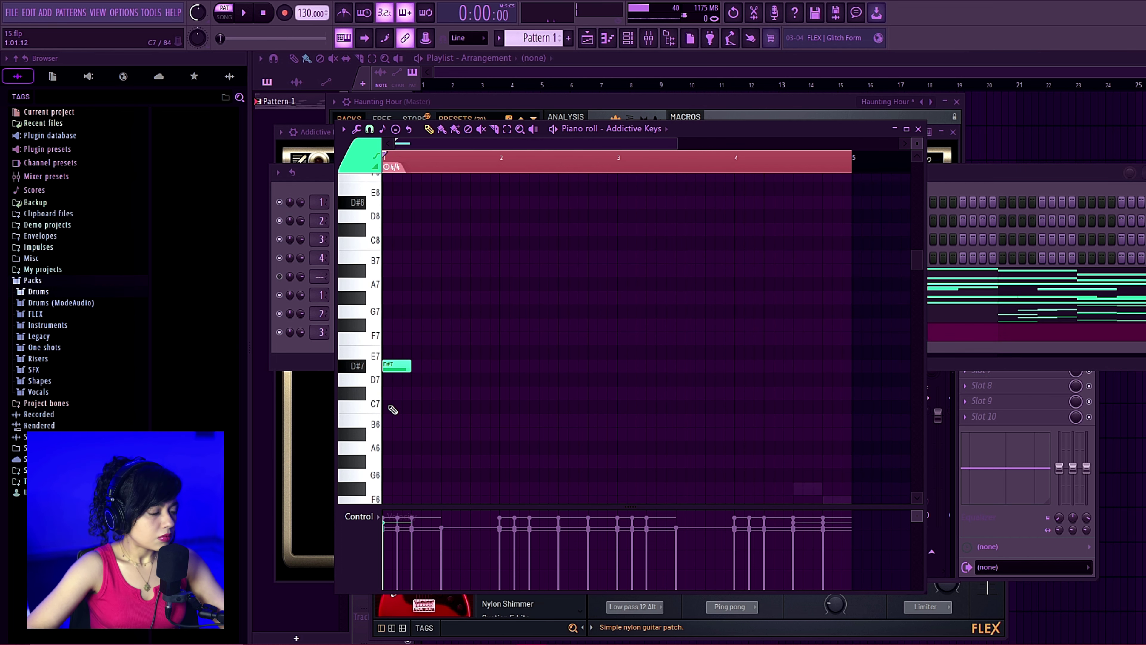
- Draw overlapping B6 and A#6 notes after the opening D#7 note in the Addictive Keys piano roll
{"action": "key", "text": "space"}
{"action": "key", "text": "space"}
{"action": "scroll", "coordinate": [411, 396], "scroll_direction": "up", "scroll_amount": 3, "text": "ctrl"}
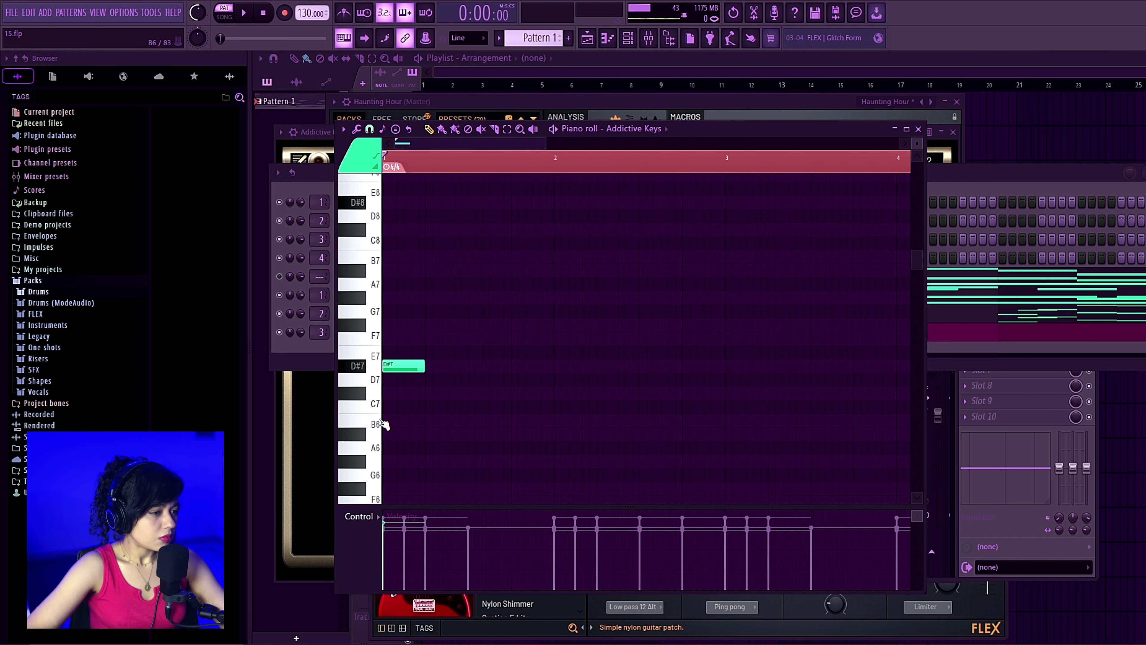
{"action": "left_click_drag", "start_coordinate": [420, 396], "coordinate": [415, 421]}
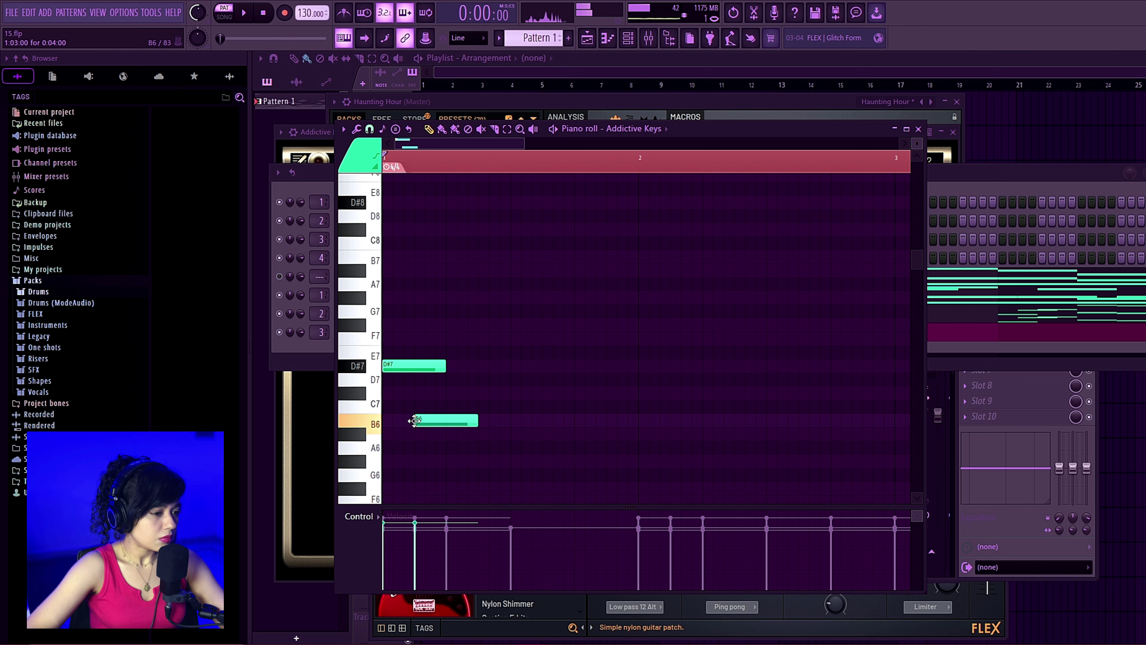
{"action": "left_click", "coordinate": [455, 436]}
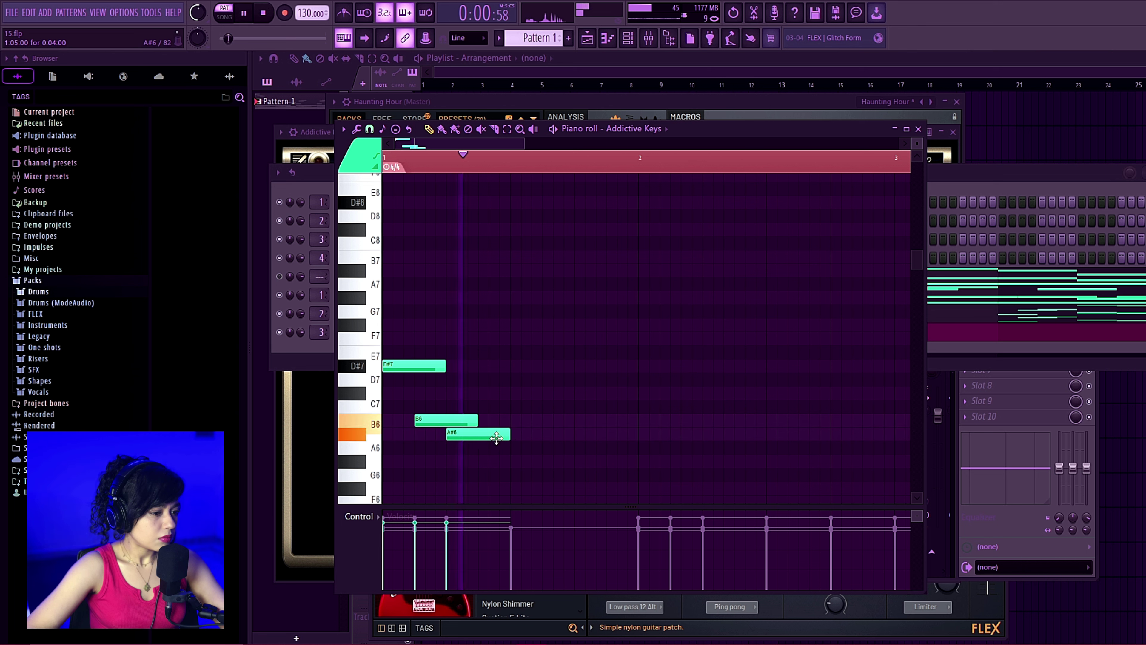
- Raise the second and third piano notes to C#7 and B6, shorten all three notes to half length, and play the phrase
{"action": "left_click_drag", "start_coordinate": [424, 421], "coordinate": [429, 389]}
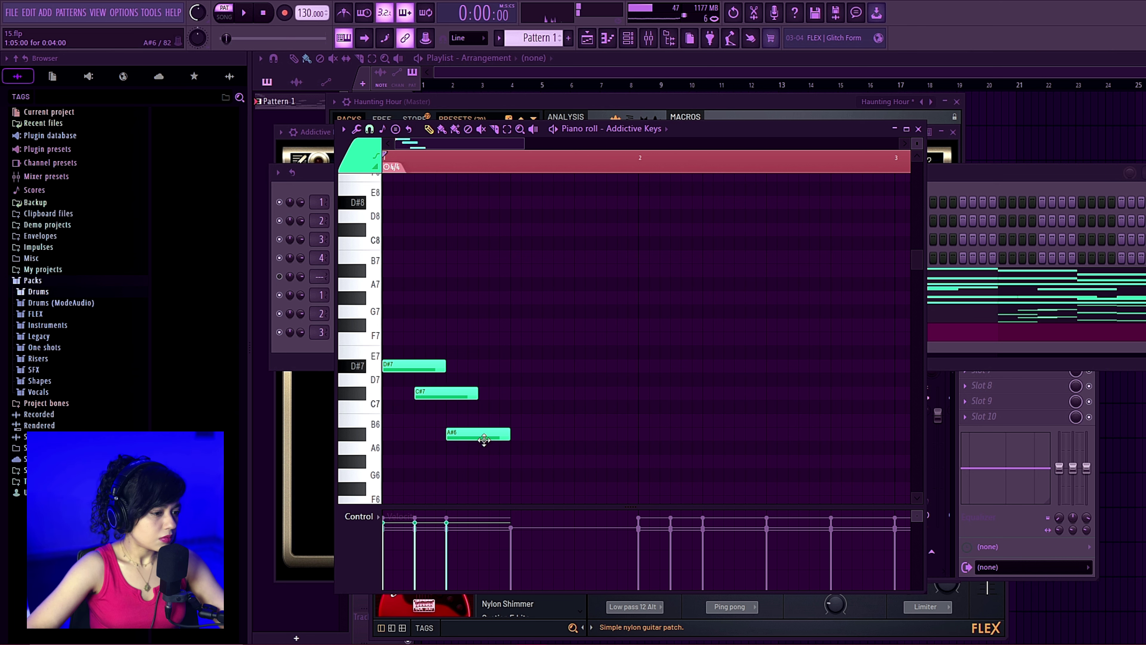
{"action": "left_click_drag", "start_coordinate": [478, 432], "coordinate": [478, 418]}
{"action": "key", "text": "space"}
{"action": "key", "text": "space"}
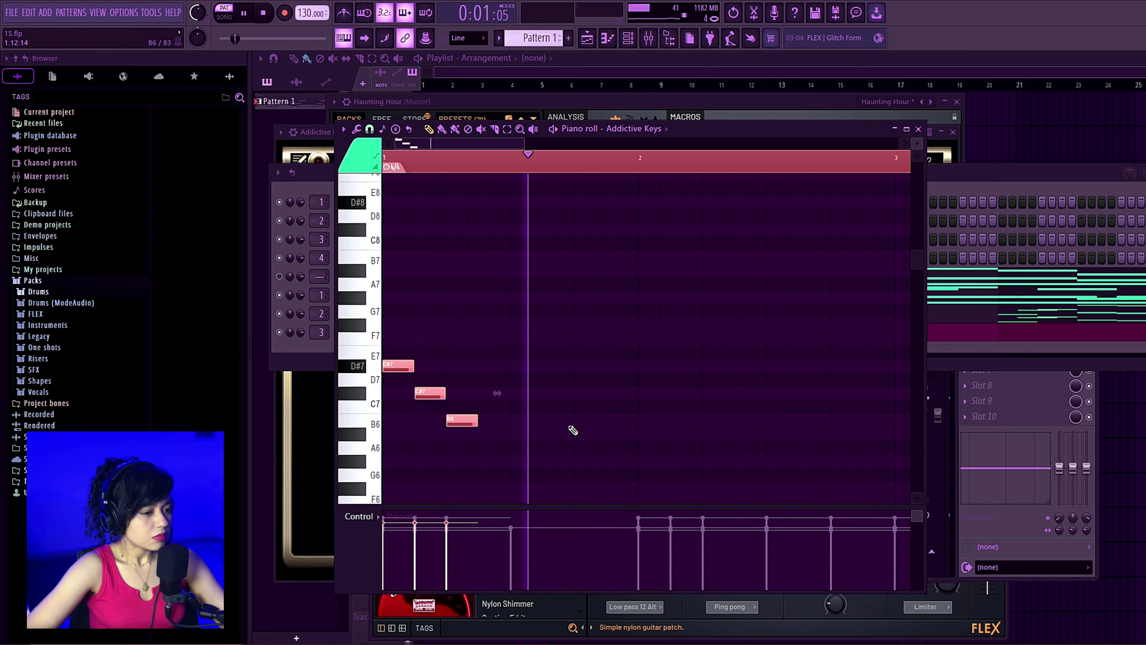
- Stop playback and continue the piano phrase with A#6 and B6 before bar 2, then D#7, C#7 and B6 from its start
{"action": "key", "text": "space"}
{"action": "left_click", "coordinate": [575, 434]}
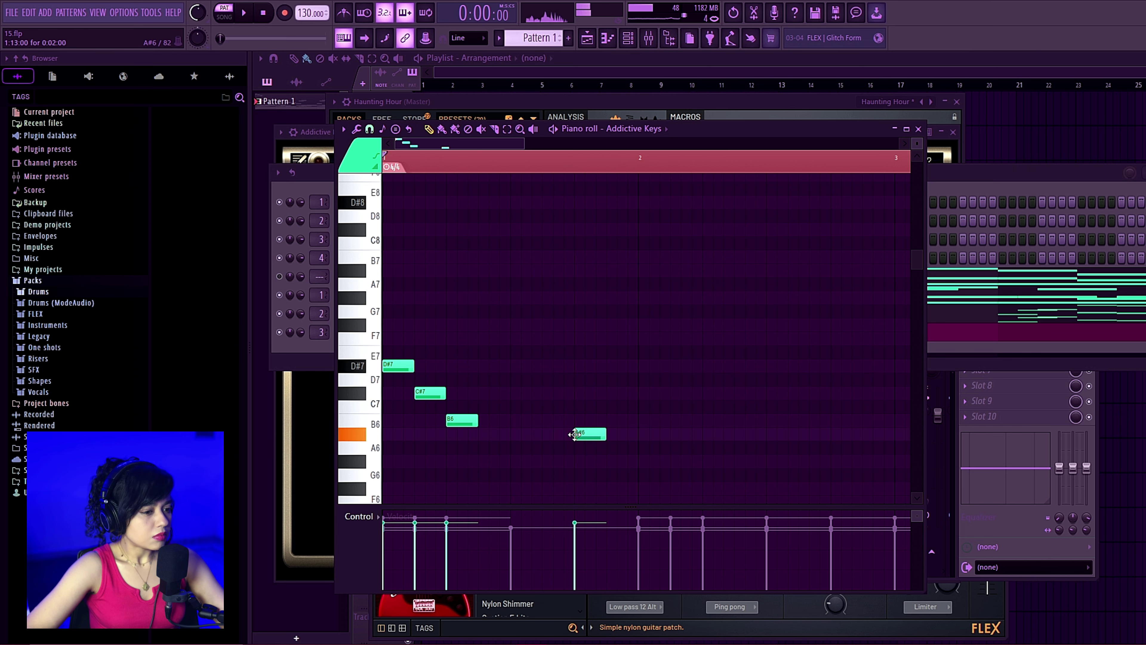
{"action": "left_click", "coordinate": [614, 420]}
{"action": "scroll", "coordinate": [582, 384], "scroll_direction": "down", "scroll_amount": 3}
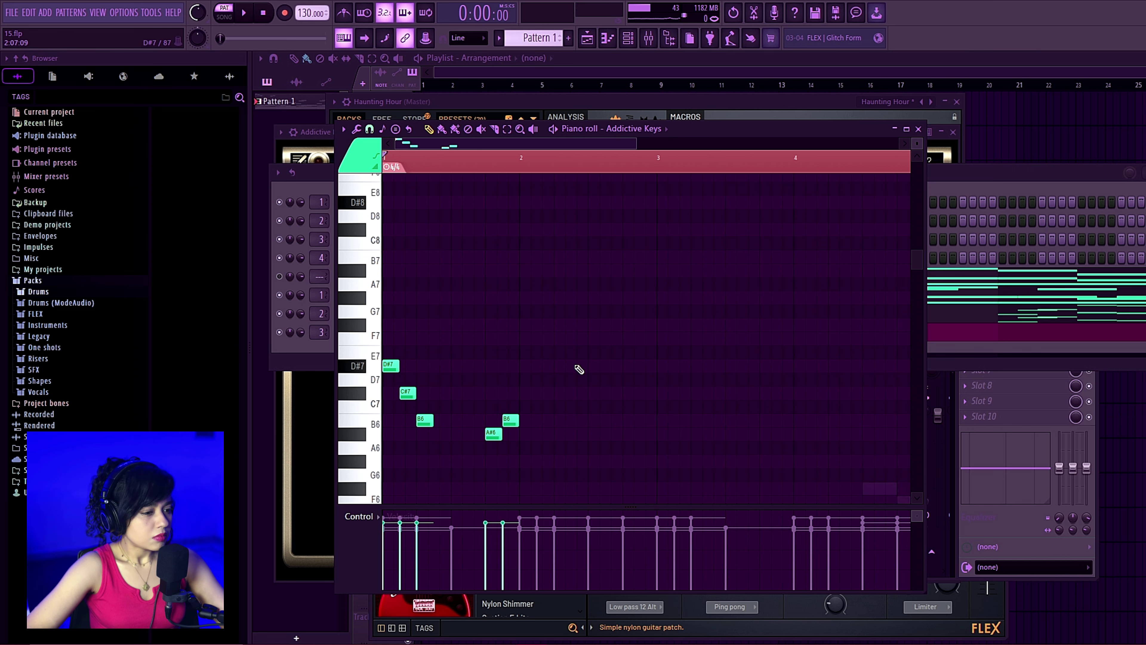
{"action": "scroll", "coordinate": [542, 415], "scroll_direction": "up", "scroll_amount": 2}
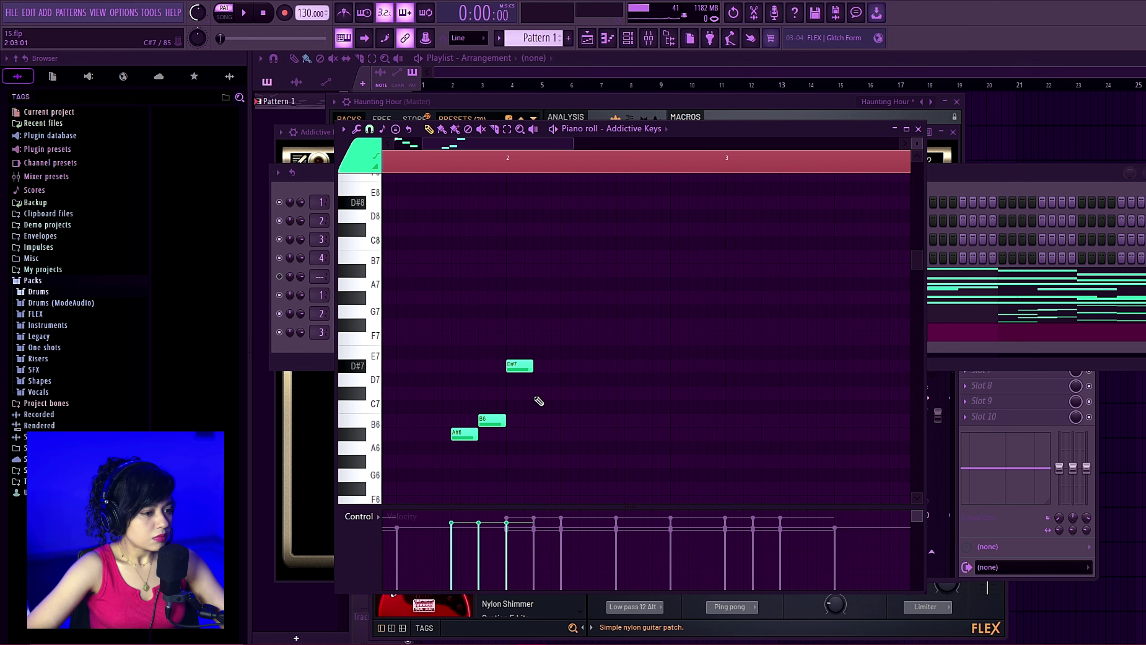
{"action": "left_click", "coordinate": [540, 392]}
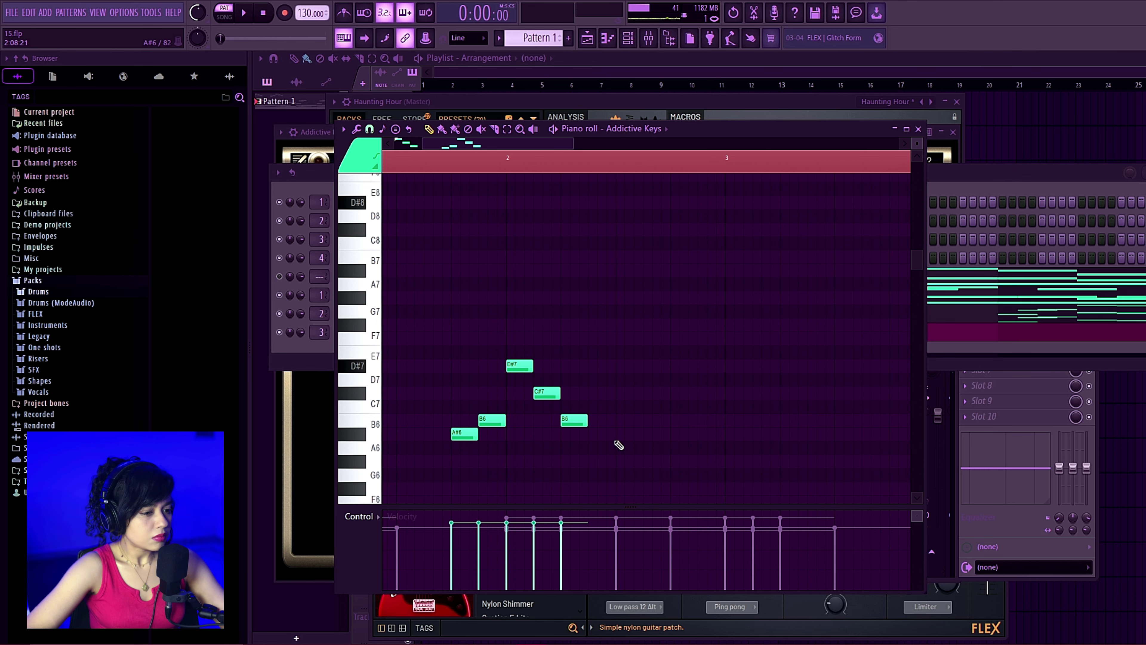
- Complete the two-bar piano phrase with an A#6 directly after the last B6 and a longer F#7, and repeat it over bars 3 and 4
{"action": "key", "text": "space"}
{"action": "scroll", "coordinate": [742, 327], "scroll_direction": "down", "scroll_amount": 3}
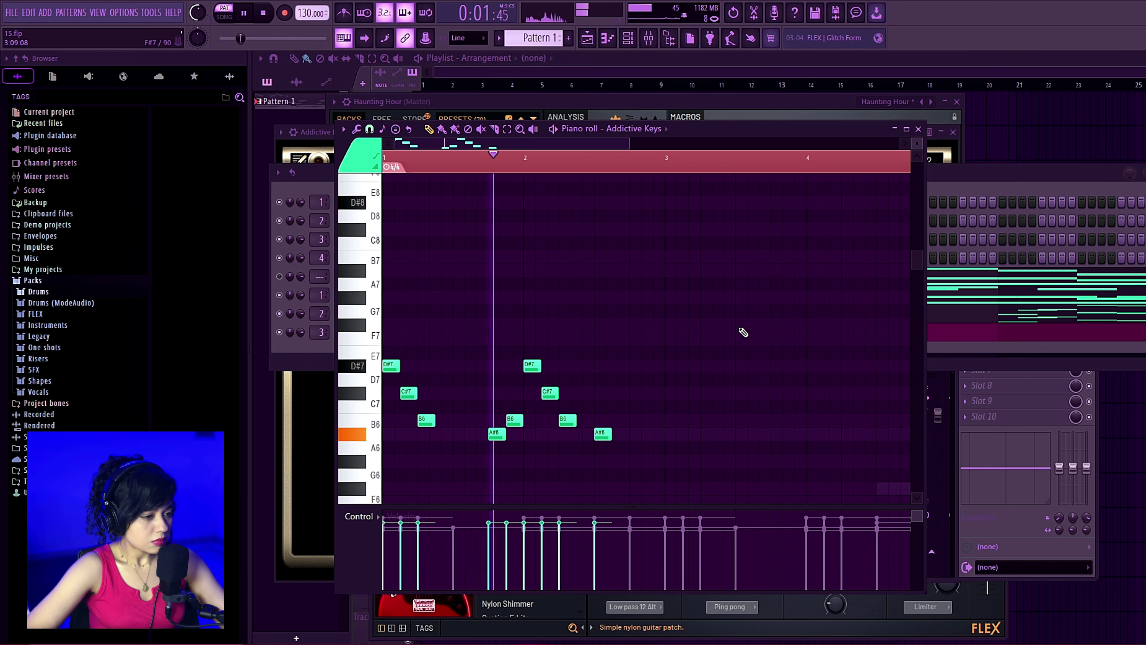
{"action": "key", "text": "space"}
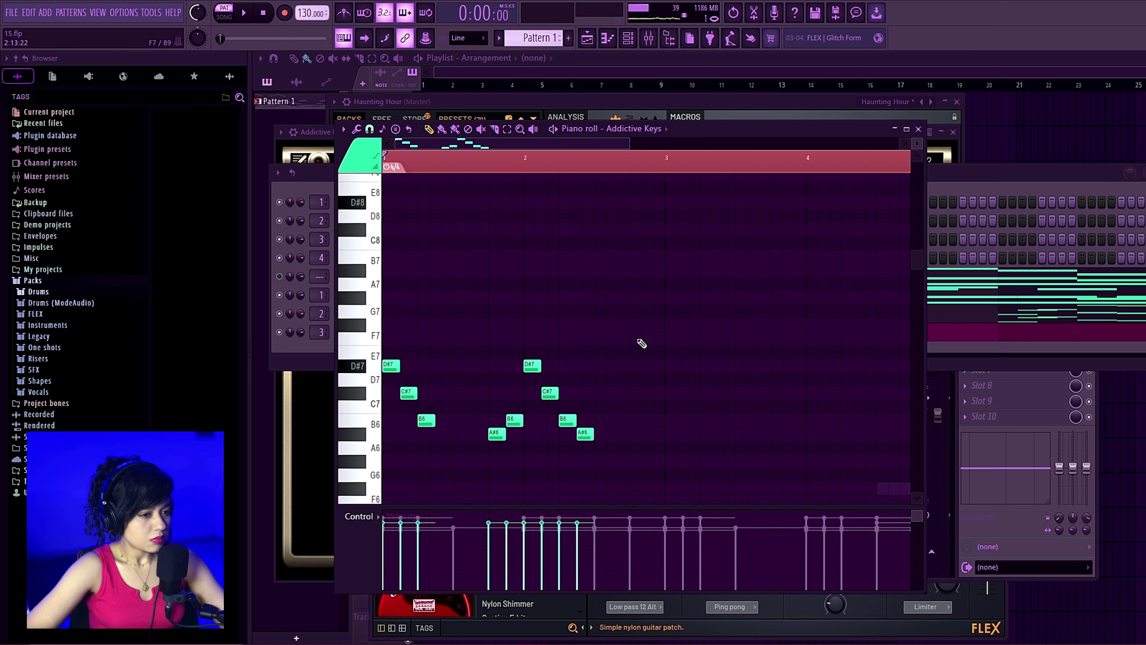
{"action": "left_click", "coordinate": [636, 327]}
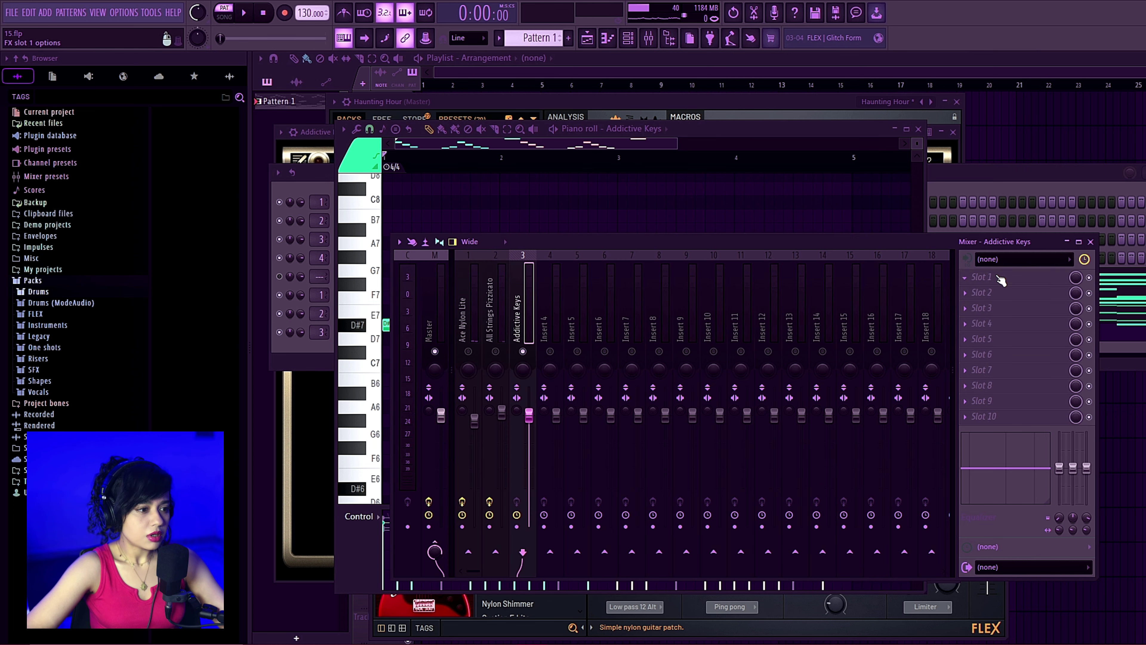
- Load HalfTime into the first effect slot of the Addictive Keys insert and play the pattern
{"action": "left_click", "coordinate": [996, 276]}
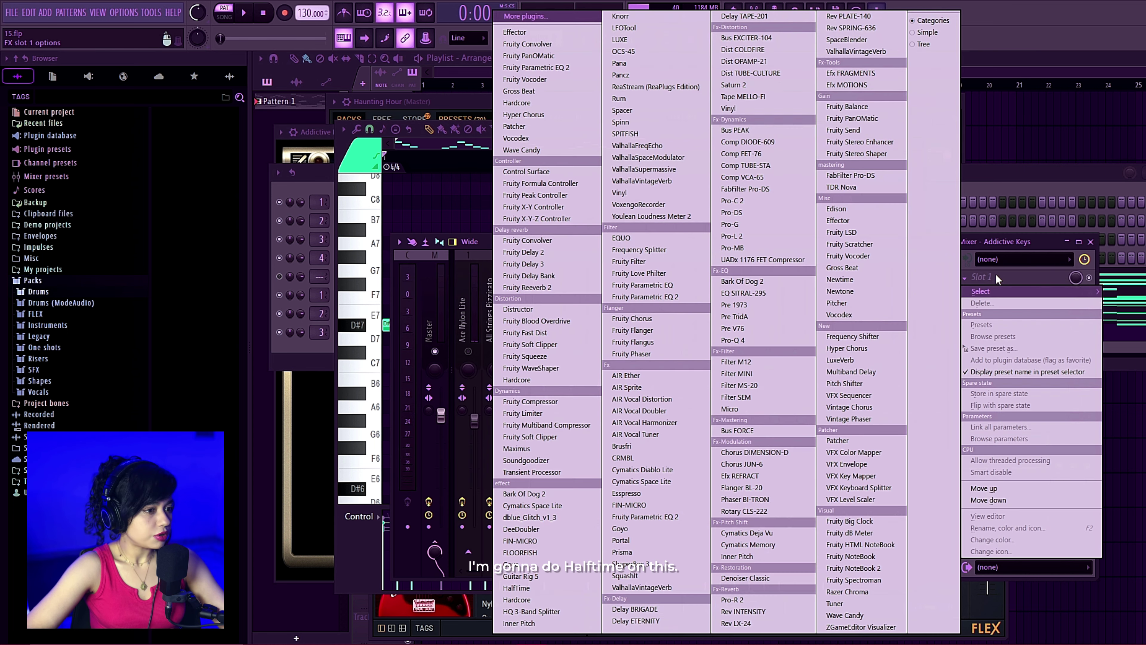
{"action": "left_click", "coordinate": [524, 590]}
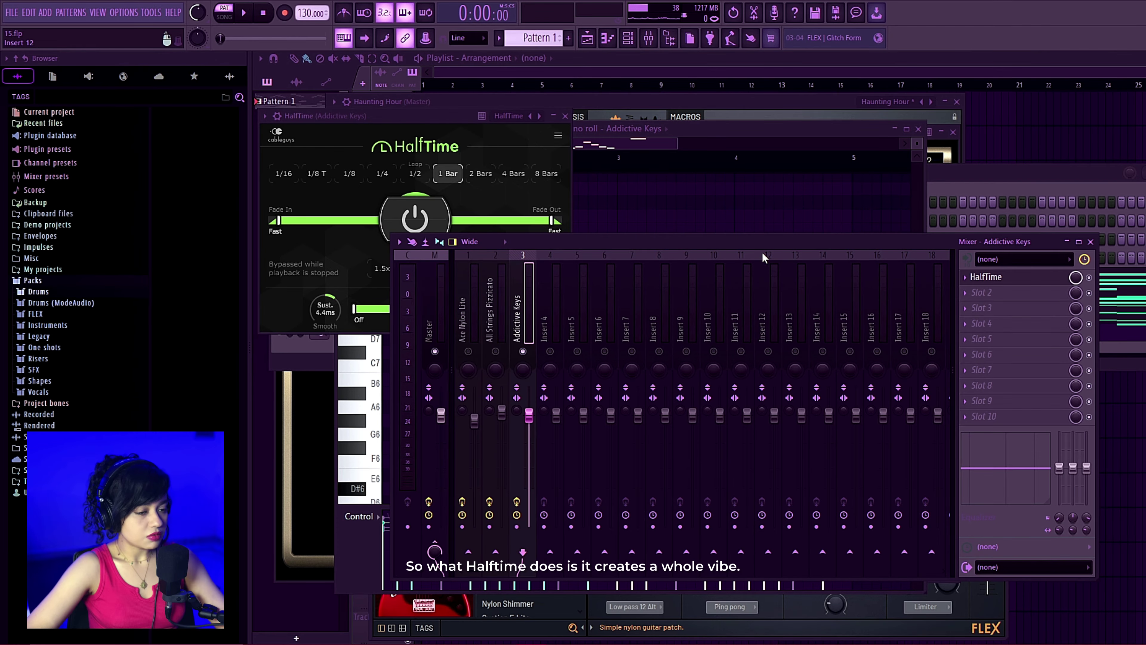
{"action": "left_click", "coordinate": [441, 125]}
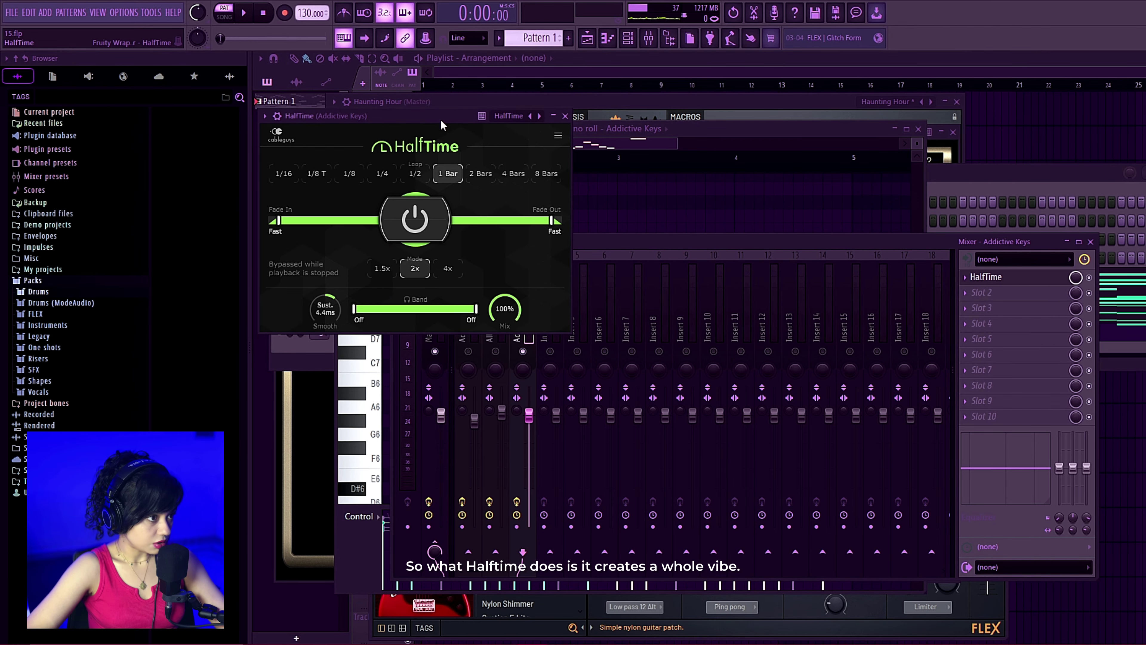
{"action": "key", "text": "space"}
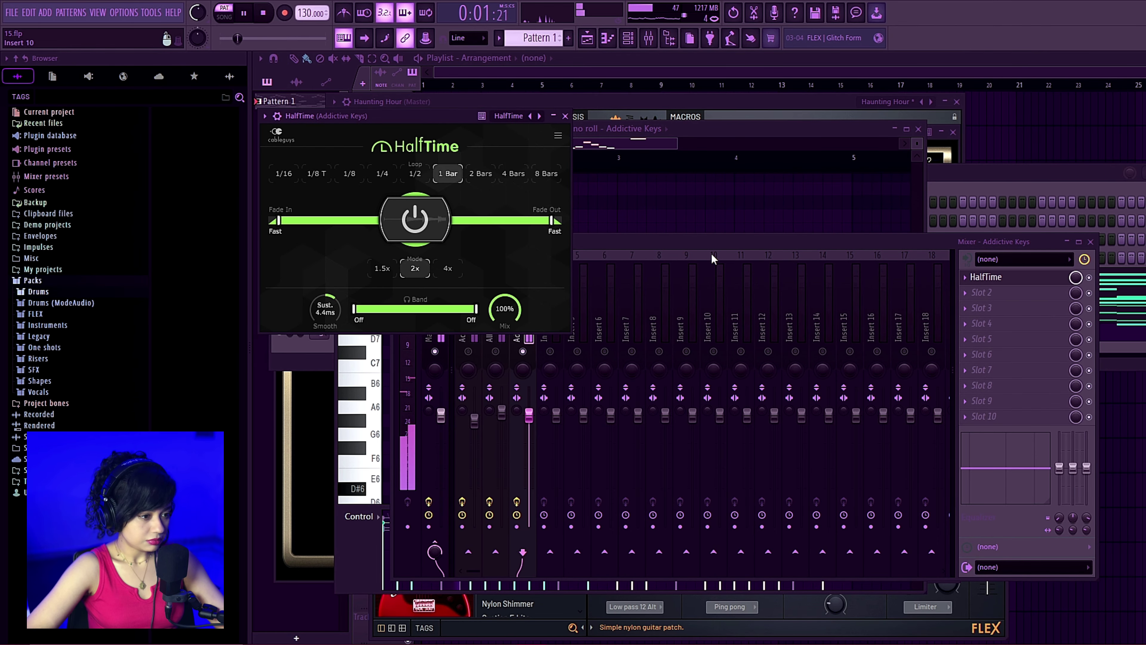
- Transpose all notes in the Addictive Keys piano roll up one octave
{"action": "left_click", "coordinate": [1094, 281]}
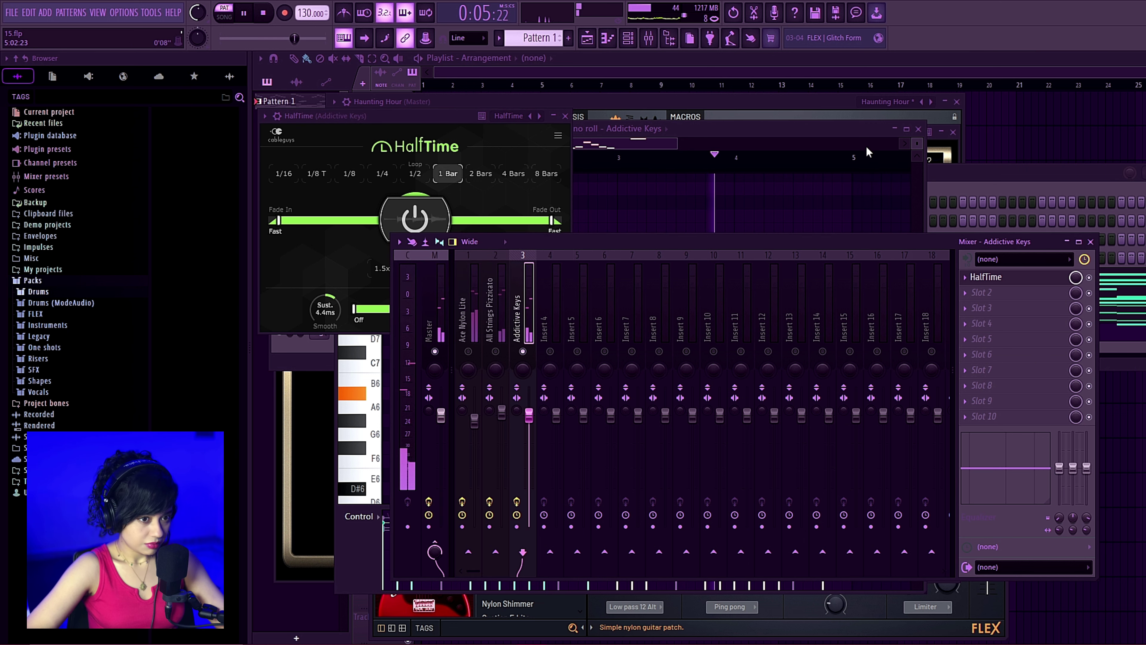
{"action": "left_click", "coordinate": [822, 132]}
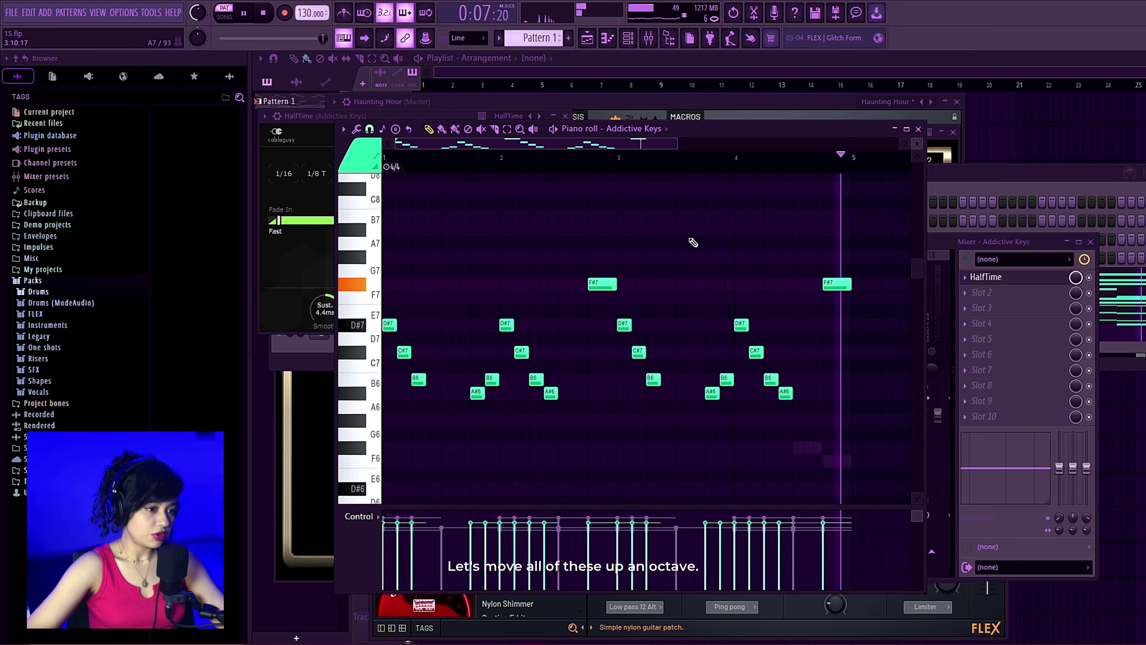
{"action": "key", "text": "ctrl+Up"}
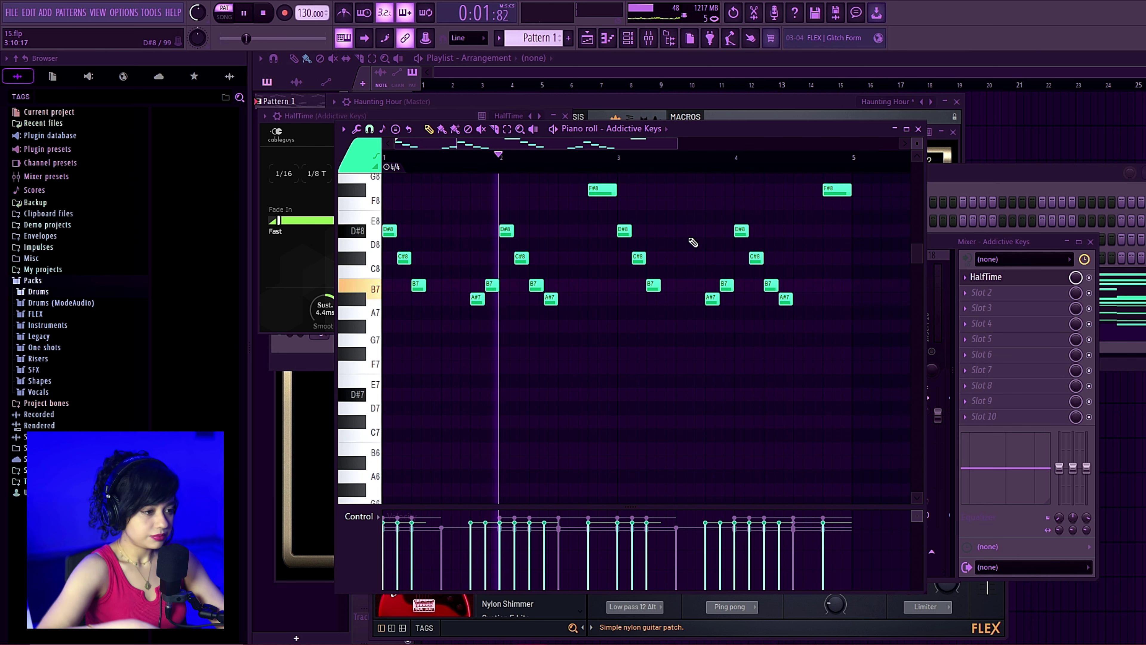
- Load Fruity Parametric EQ 2 into the second slot of the Addictive Keys insert and apply the Cut Off preset
{"action": "left_click", "coordinate": [941, 247]}
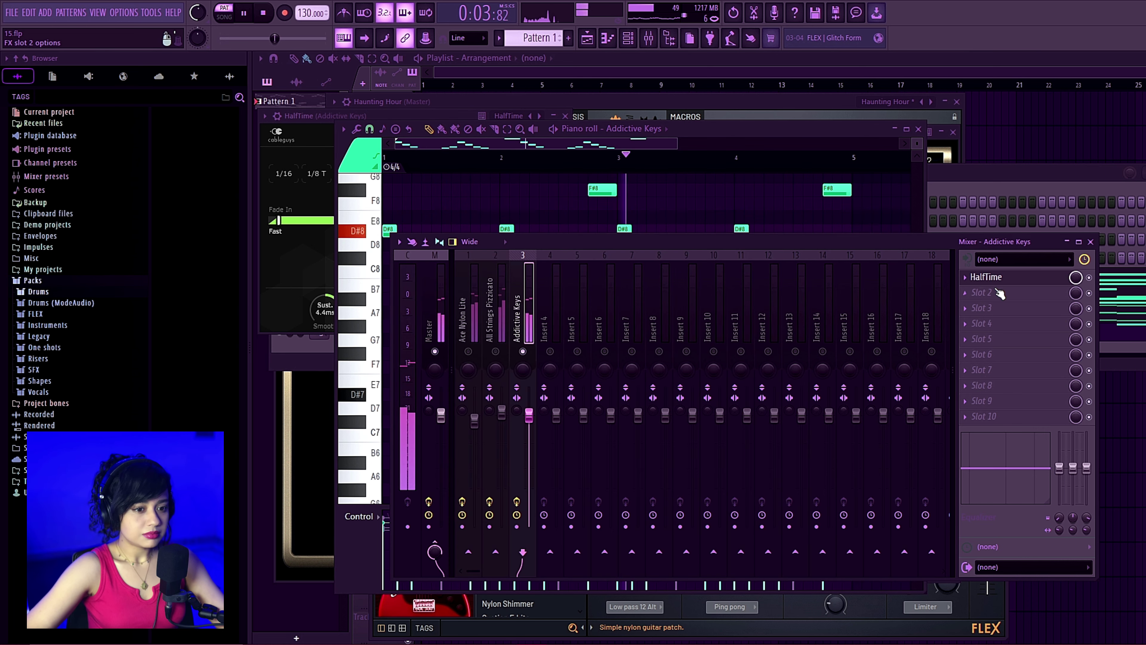
{"action": "left_click", "coordinate": [1001, 295]}
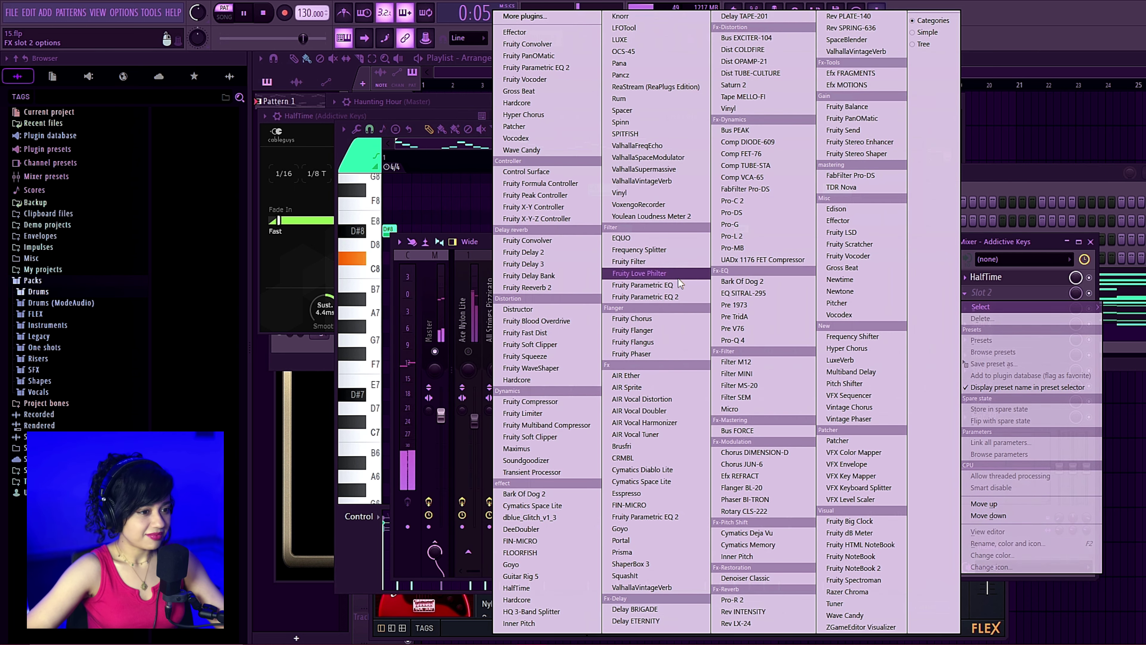
{"action": "left_click", "coordinate": [679, 295]}
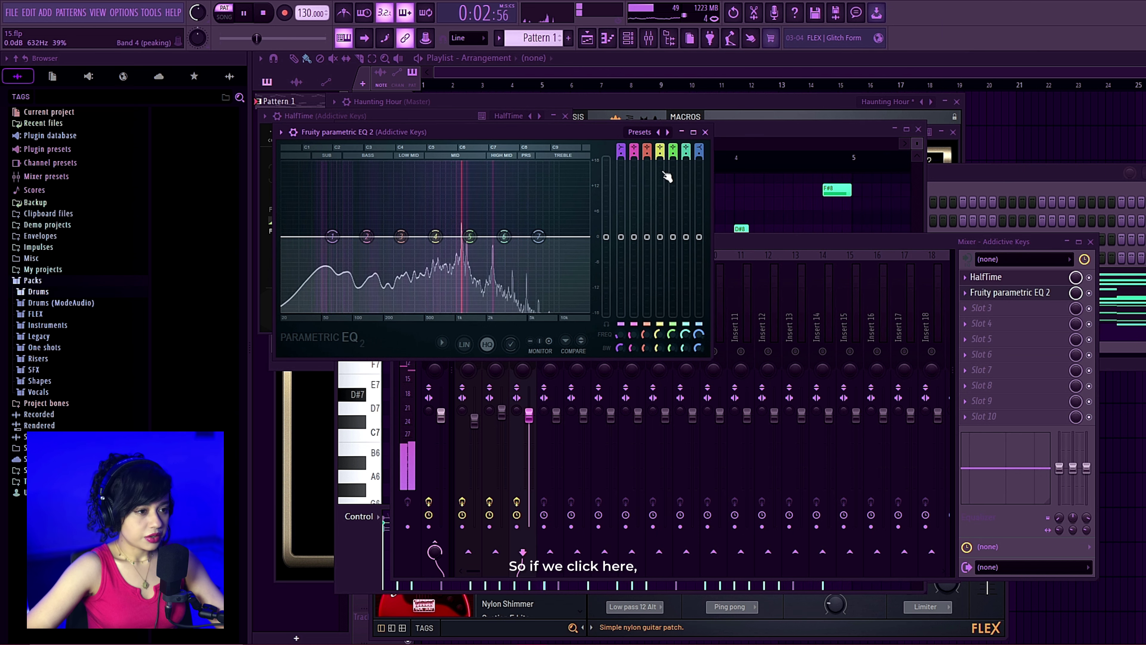
{"action": "left_click", "coordinate": [669, 132]}
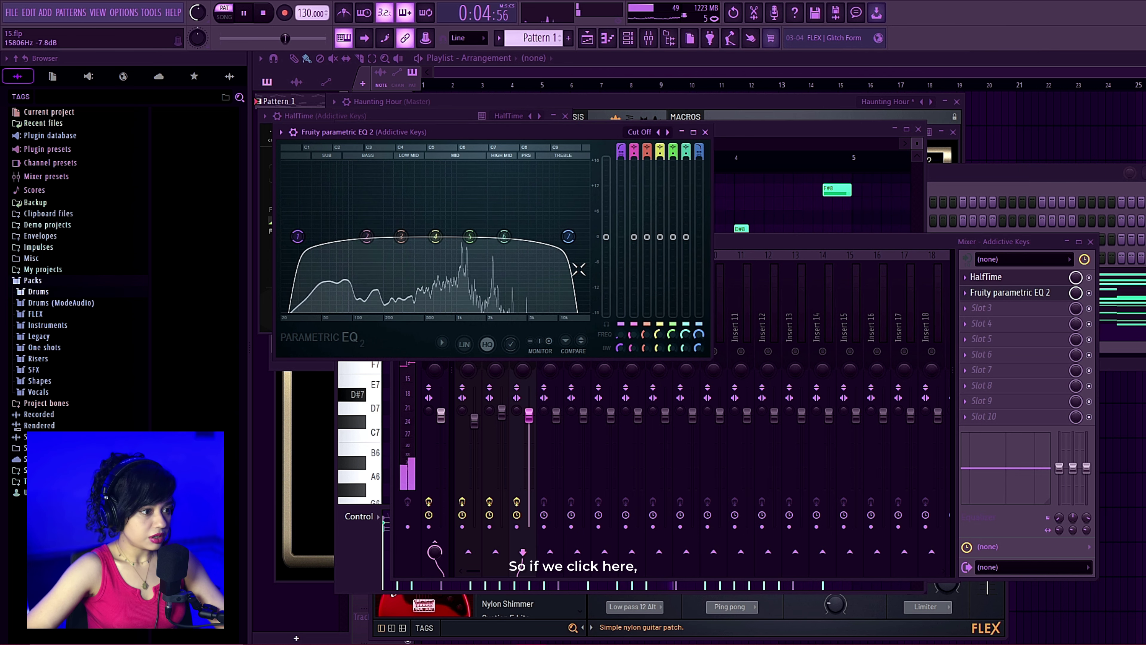
- Lower the piano EQ's low-pass cutoff slightly and raise its band 1 high-pass cutoff to about 225 Hz
{"action": "left_click_drag", "start_coordinate": [568, 236], "coordinate": [558, 236]}
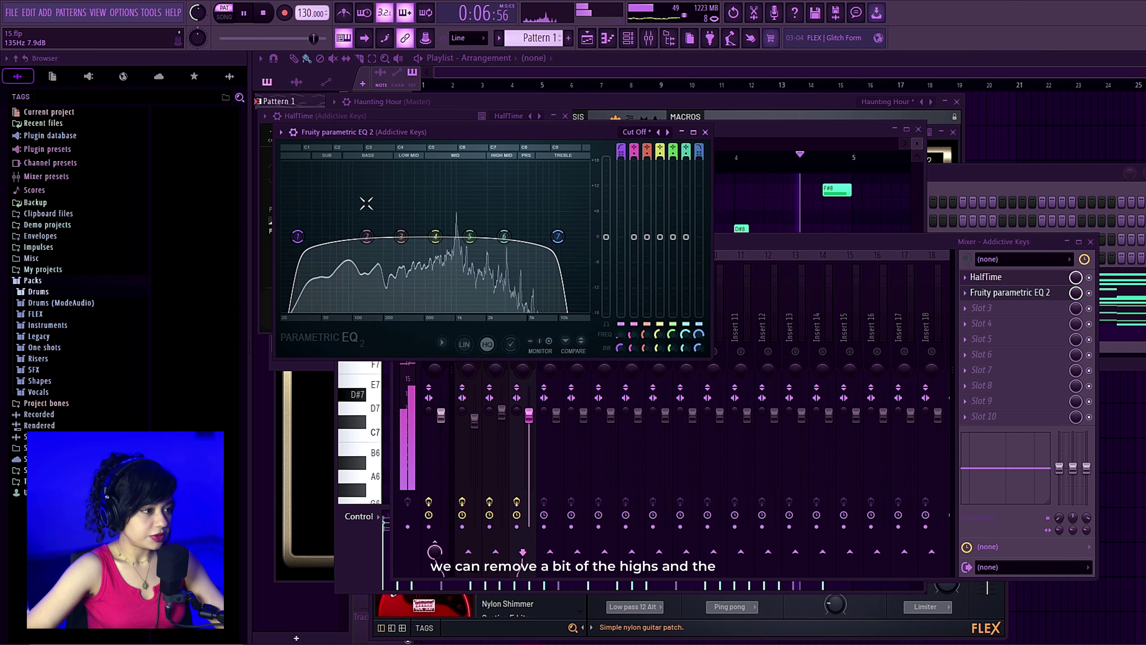
{"action": "left_click_drag", "start_coordinate": [297, 237], "coordinate": [342, 237]}
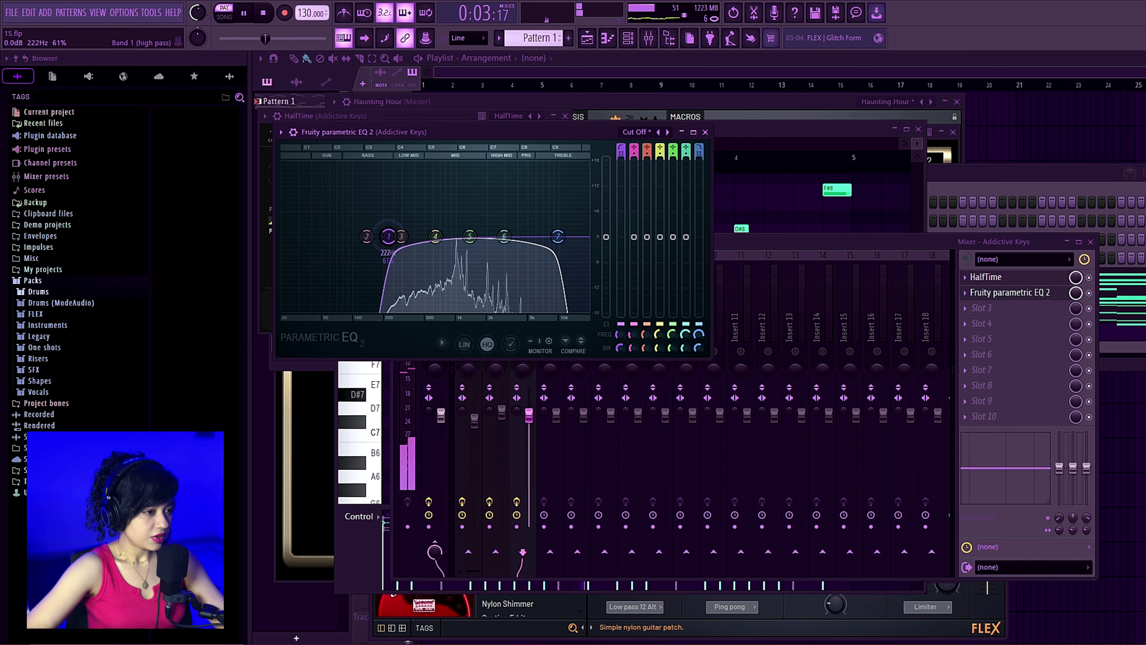
{"action": "left_click_drag", "start_coordinate": [388, 236], "coordinate": [389, 236]}
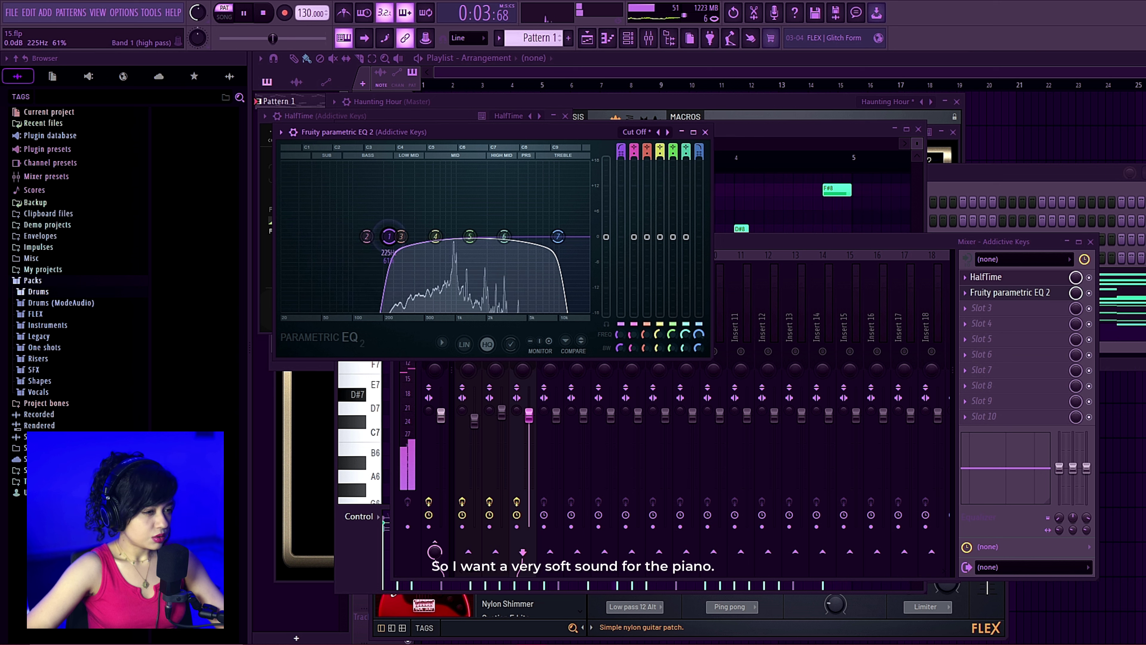
{"action": "right_click", "coordinate": [448, 358]}
{"action": "left_click", "coordinate": [514, 517]}
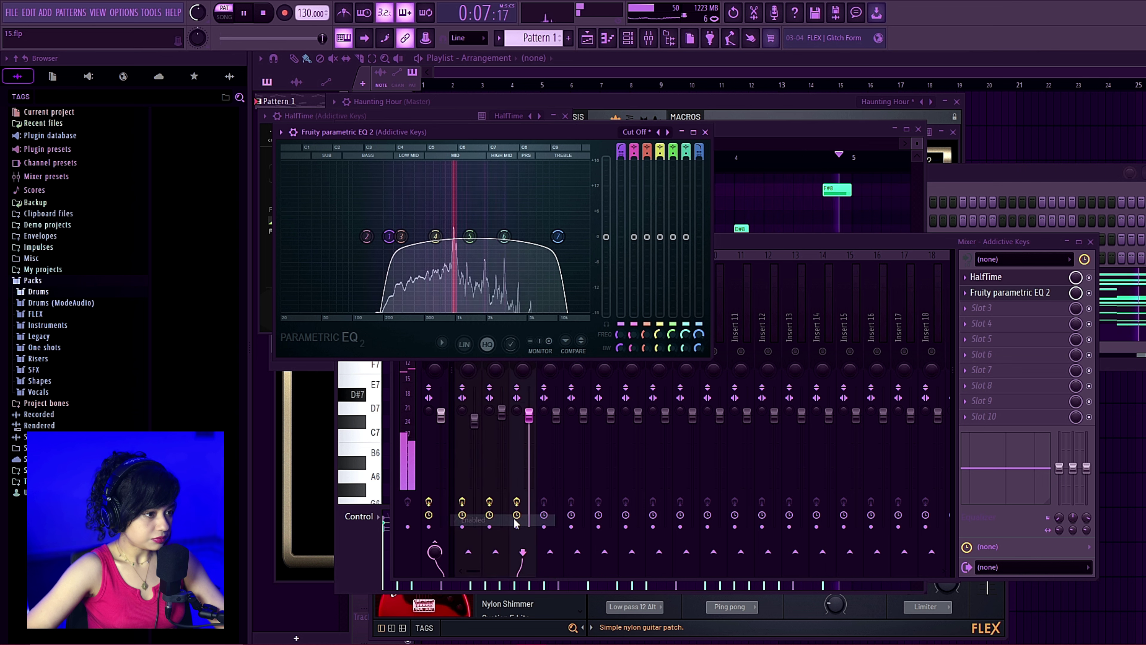
- Load ValhallaVintageVerb into the Addictive Keys insert's third slot with the mix at 32.4%, and select the All Strings Pizzicato insert
{"action": "mouse_move", "coordinate": [470, 235]}
{"action": "left_mouse_down"}
{"action": "mouse_move", "coordinate": [525, 228]}
{"action": "mouse_move", "coordinate": [478, 240]}
{"action": "left_mouse_up"}
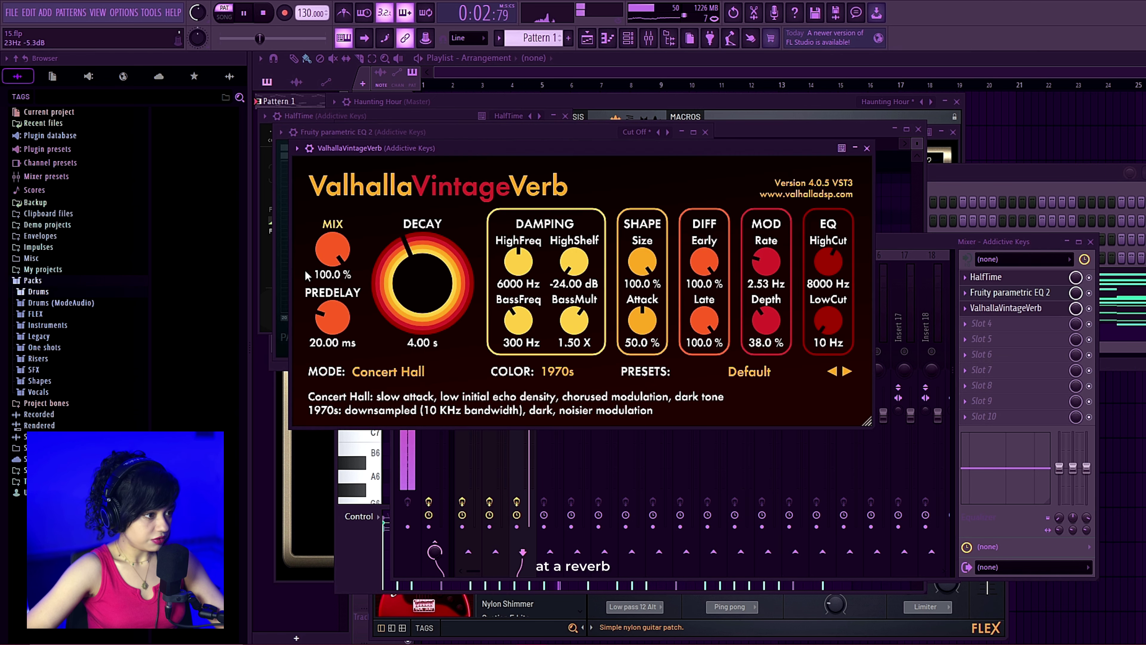
{"action": "left_click_drag", "start_coordinate": [332, 249], "coordinate": [363, 311]}
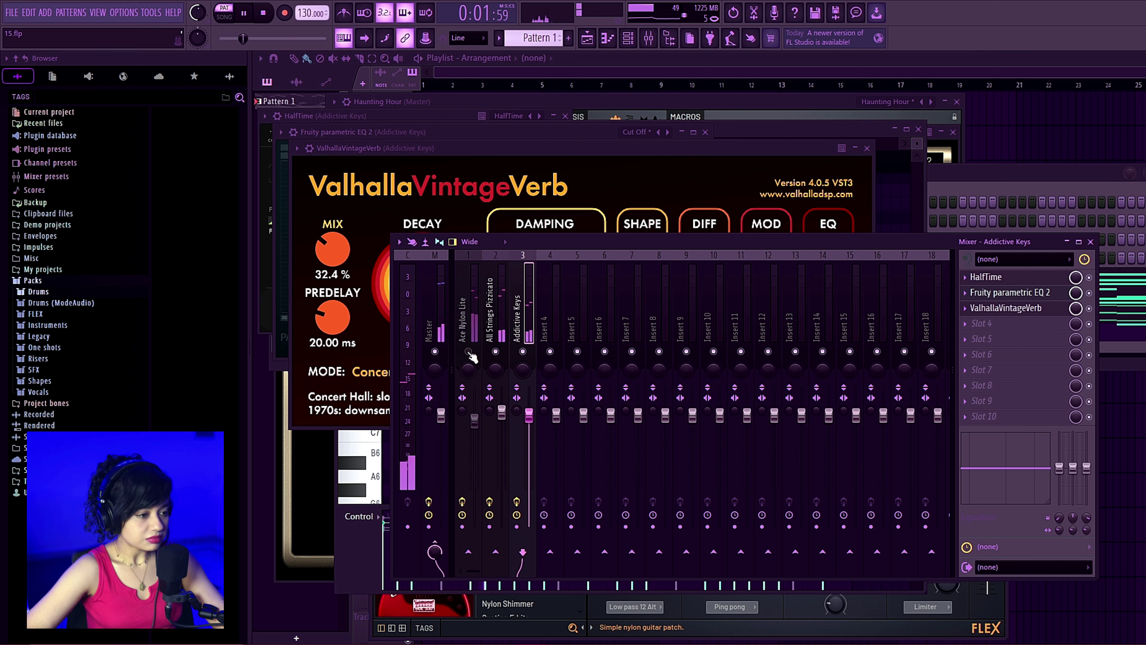
{"action": "left_click", "coordinate": [502, 412]}
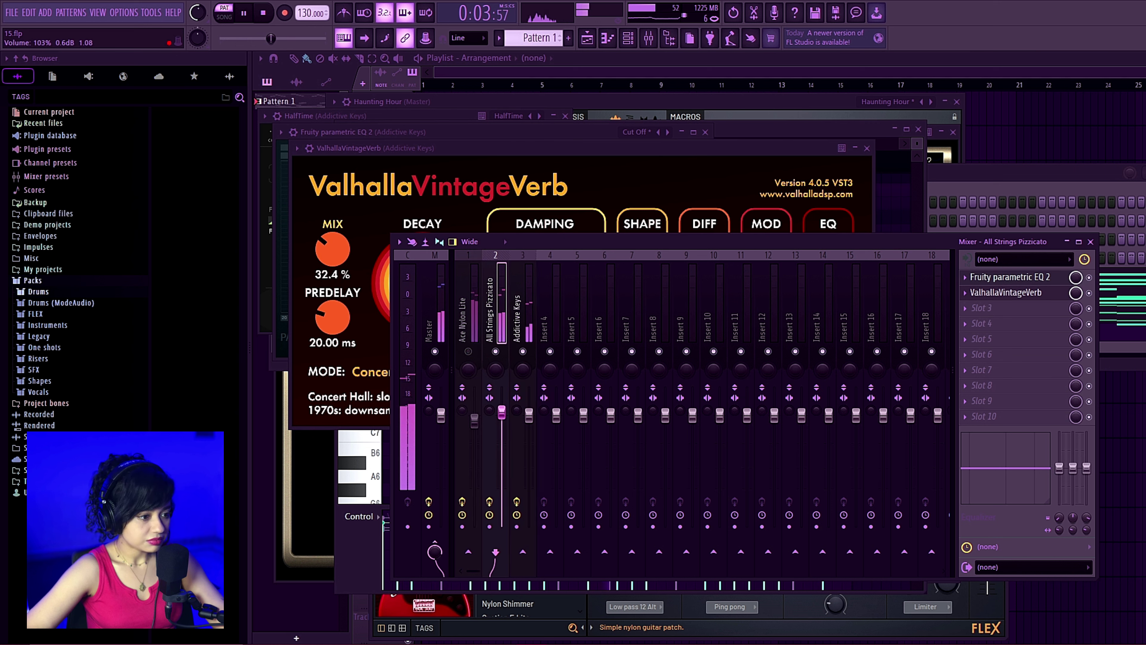
- Lower the Addictive Keys mixer track slightly and play it with only Ace Nylon Lite while checking the latter's Fruity parametric EQ 2
{"action": "left_click_drag", "start_coordinate": [529, 414], "coordinate": [529, 423]}
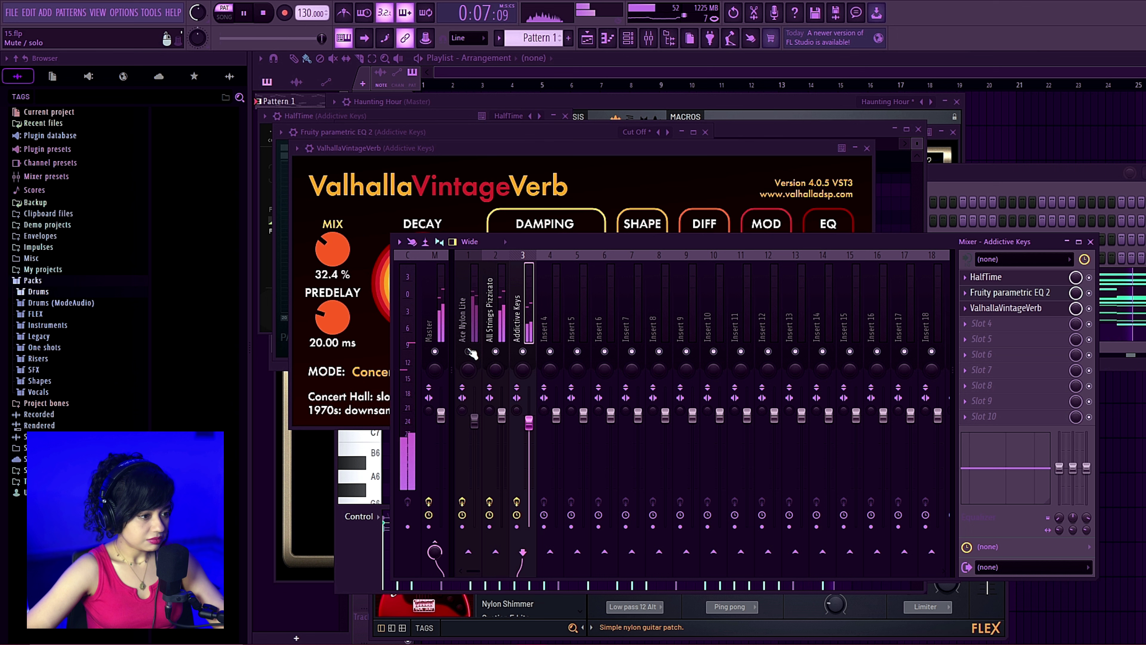
{"action": "right_click", "coordinate": [468, 352]}
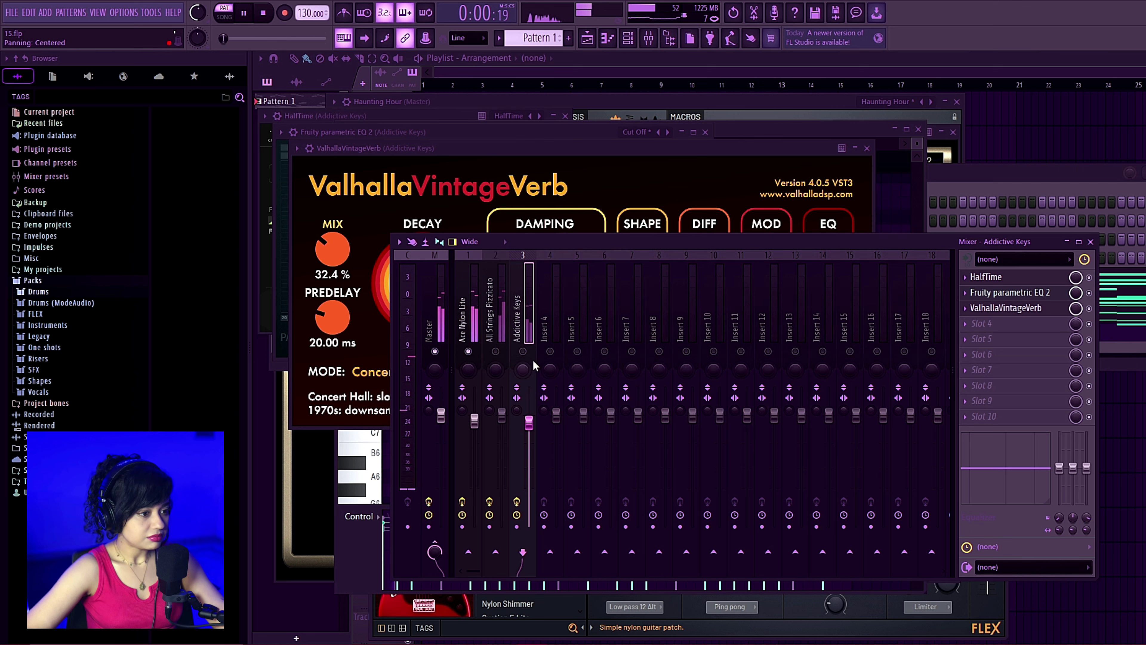
{"action": "left_click", "coordinate": [522, 352]}
{"action": "left_click", "coordinate": [467, 316]}
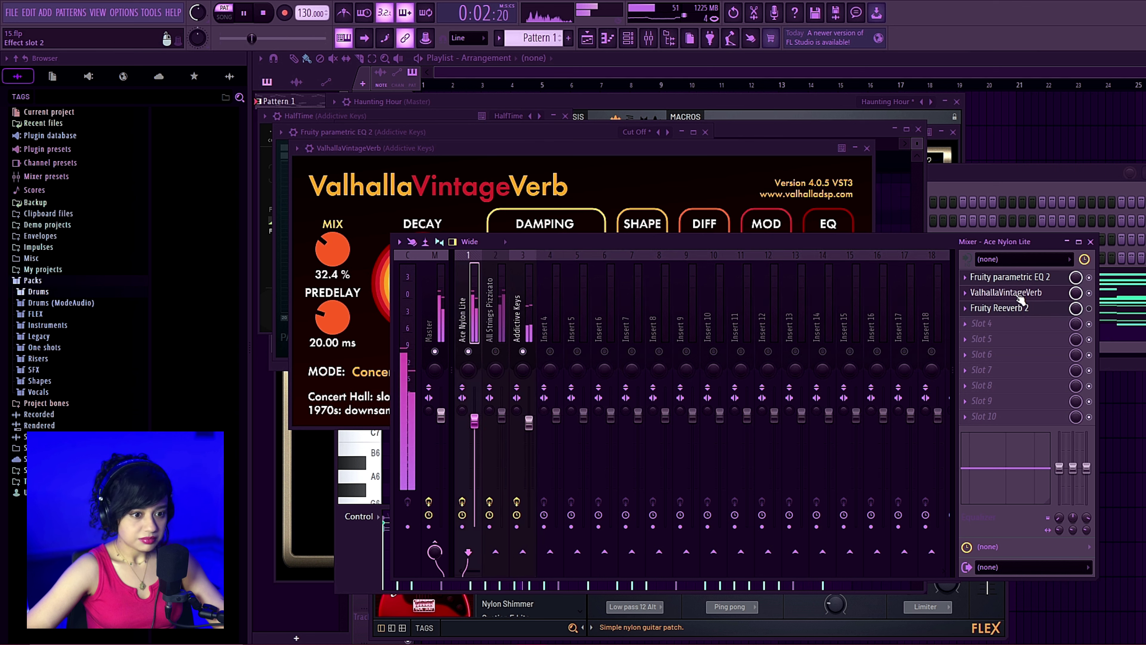
{"action": "left_click", "coordinate": [1022, 277]}
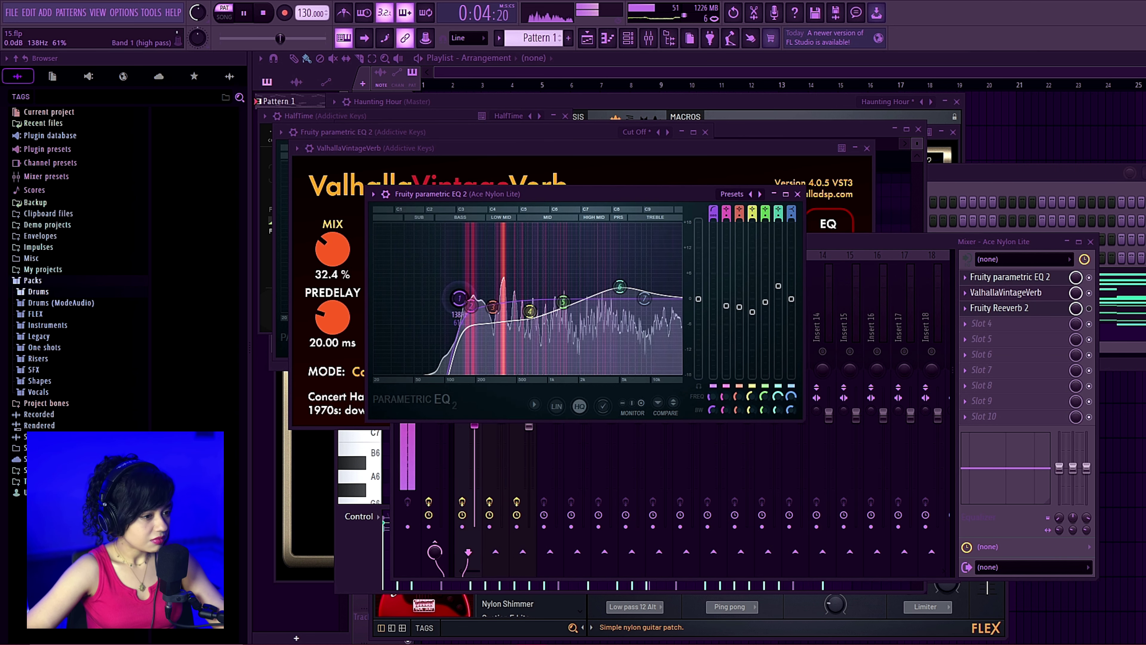
- Add a ZENOLOGY channel and load the XV Strings preset from the Ensemble Strings category
{"action": "left_click", "coordinate": [45, 13]}
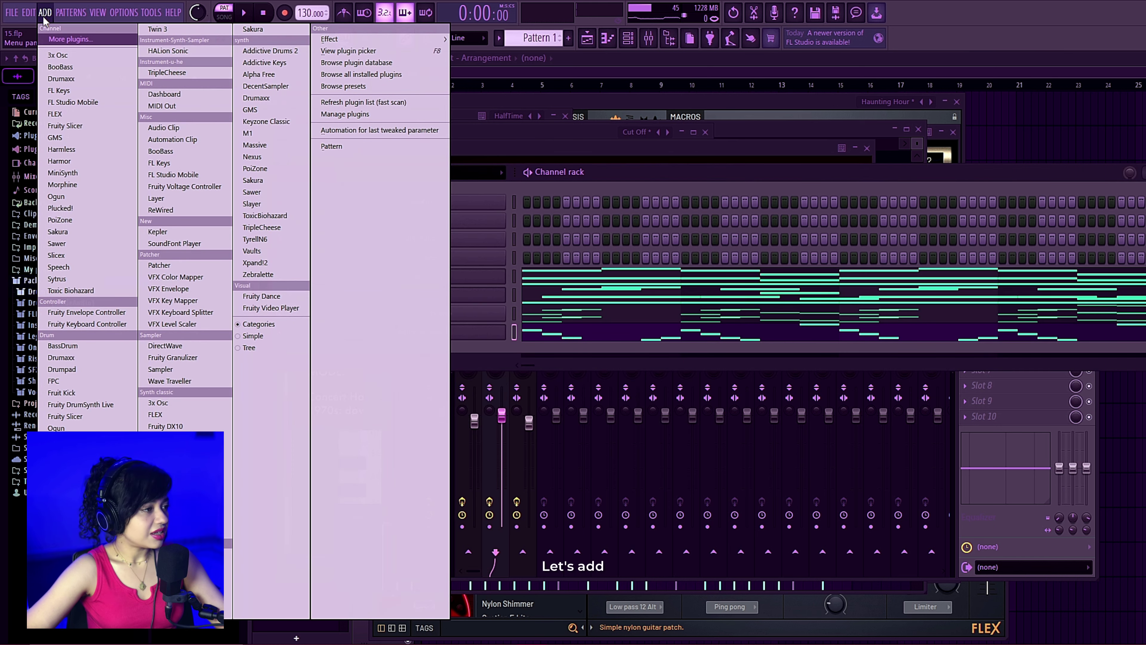
{"action": "left_click", "coordinate": [85, 551]}
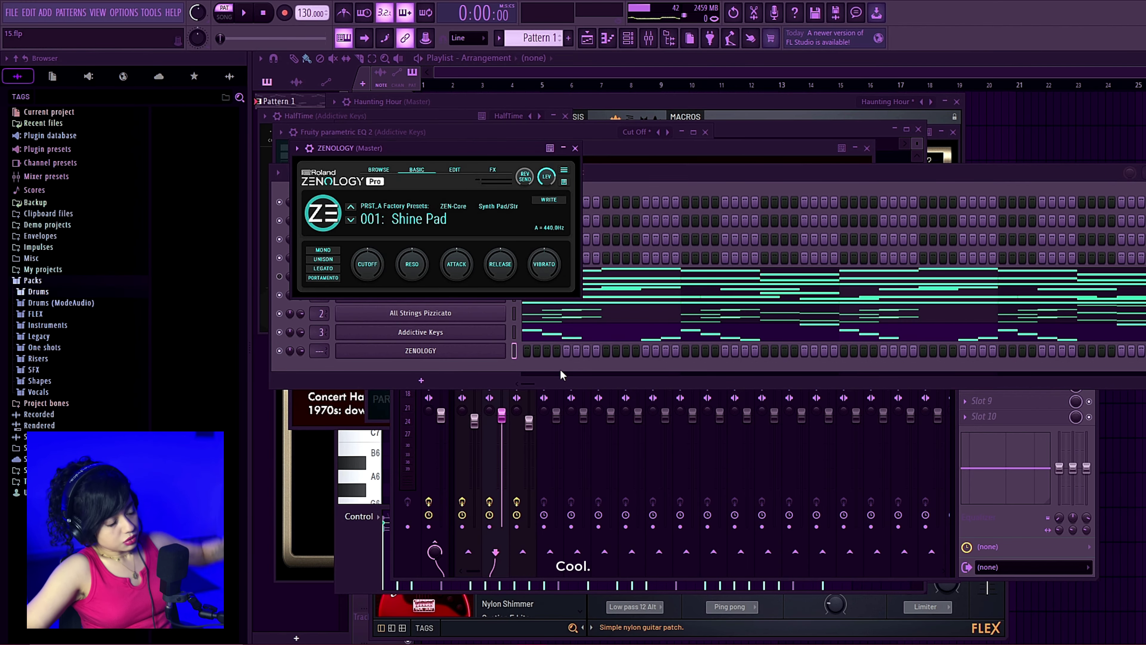
{"action": "left_click", "coordinate": [378, 170]}
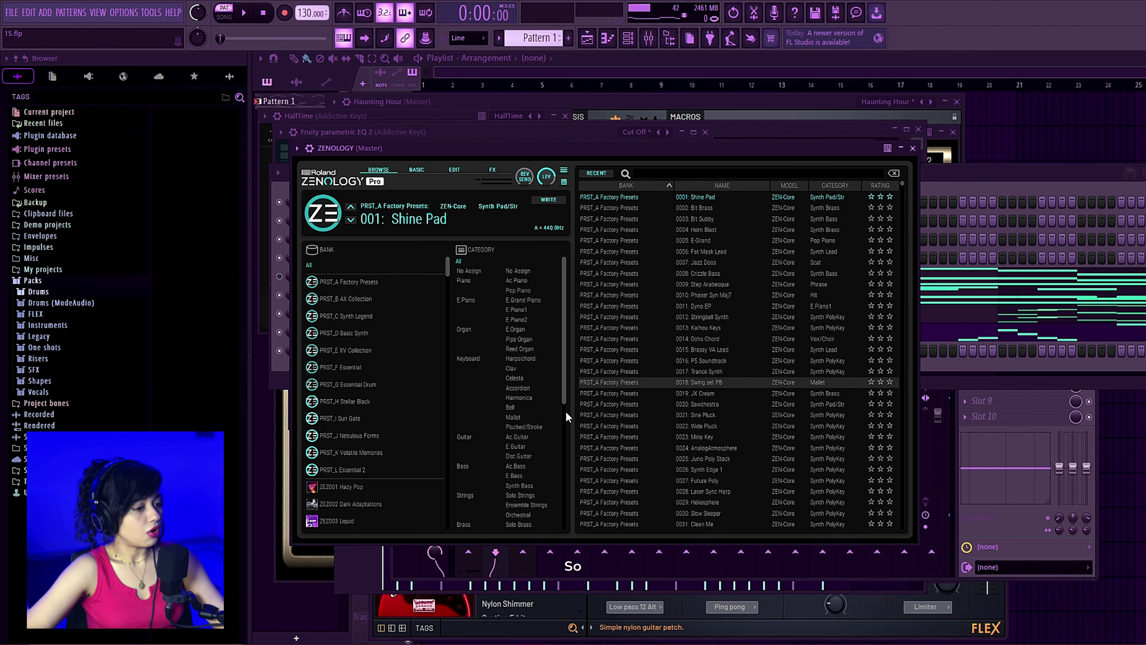
{"action": "left_click", "coordinate": [532, 505]}
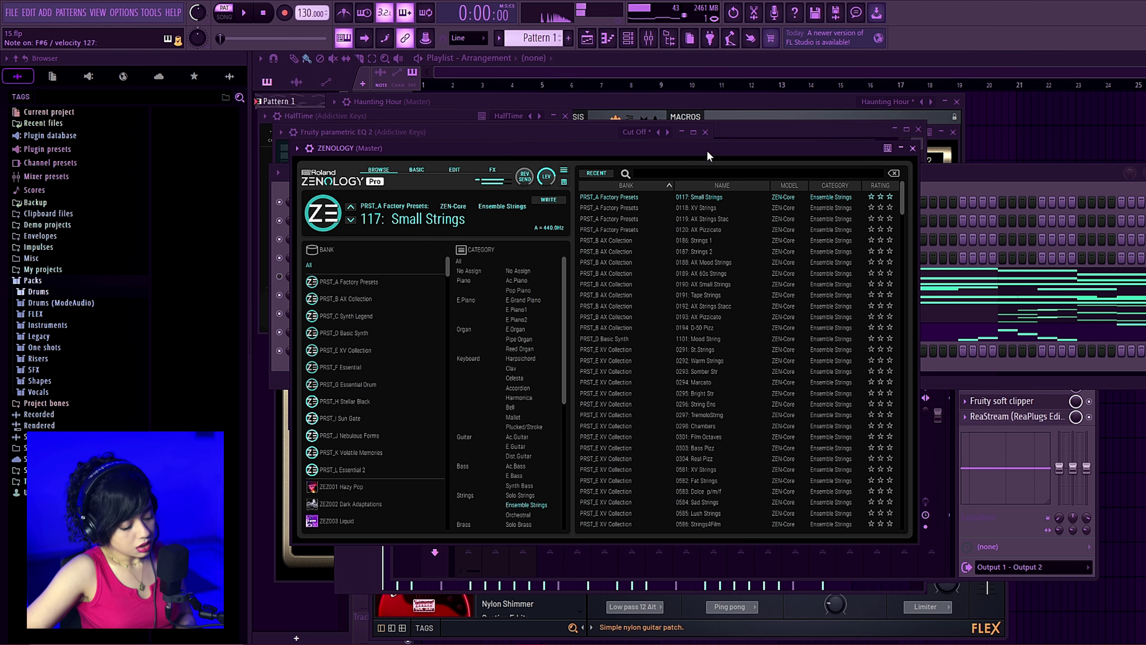
{"action": "key", "text": "Down"}
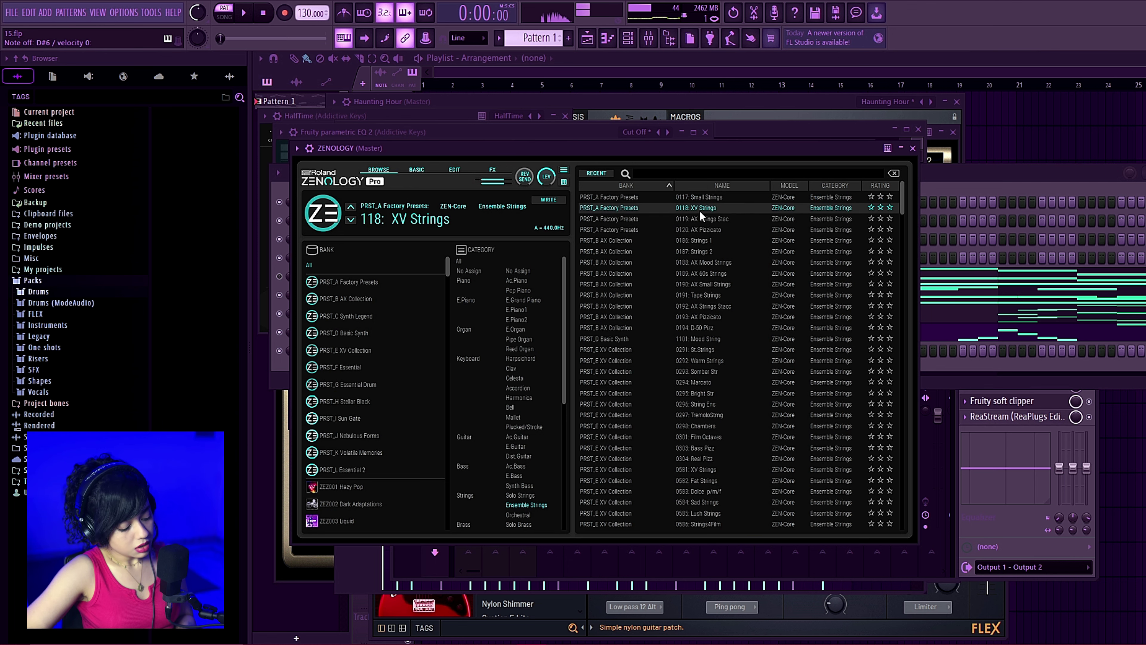
- Draw a two-bar D#4 note at the start of ZENOLOGY's piano roll and repeat it to fill four bars
{"action": "left_click", "coordinate": [958, 181]}
{"action": "right_click", "coordinate": [501, 350]}
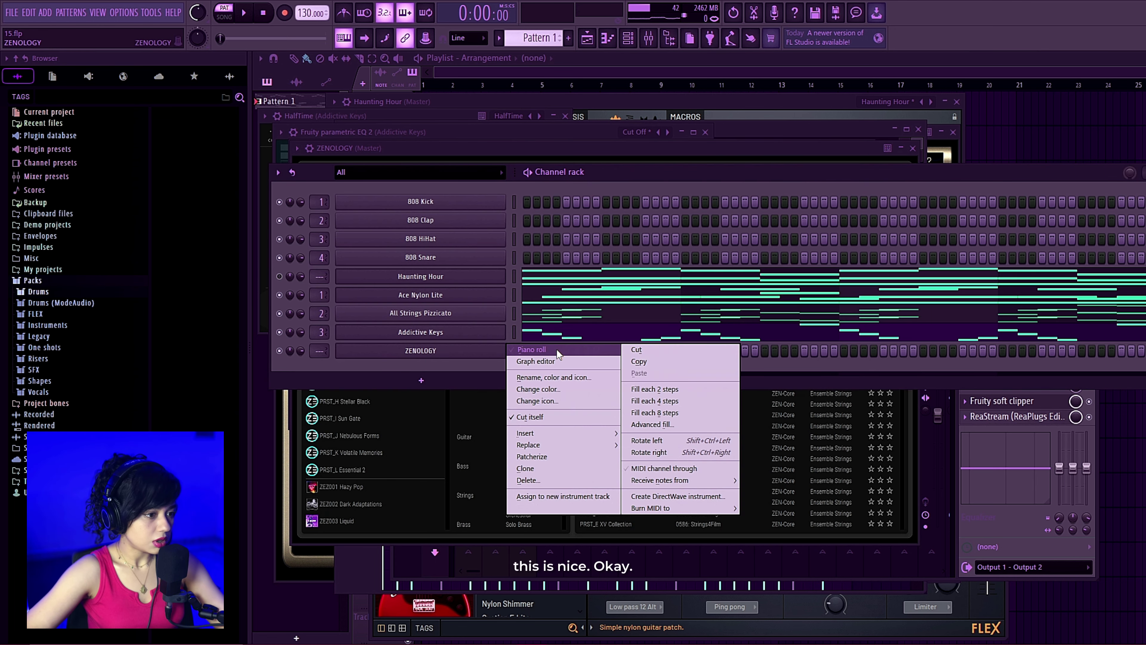
{"action": "left_click", "coordinate": [533, 350]}
{"action": "scroll", "coordinate": [523, 411], "scroll_direction": "down", "scroll_amount": 10}
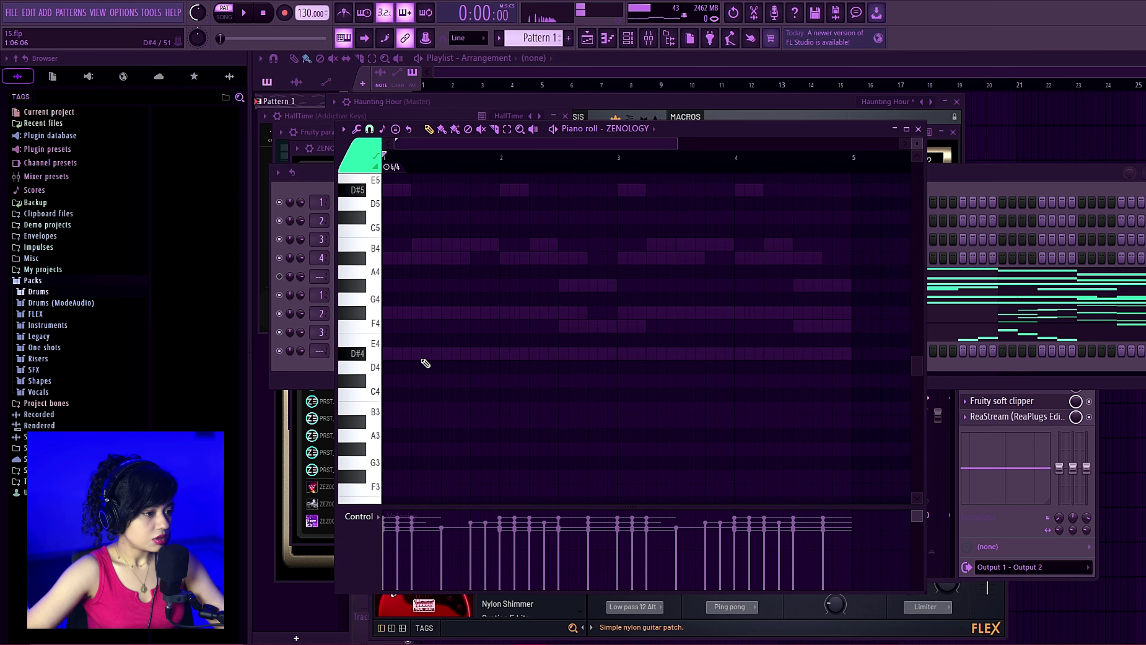
{"action": "left_click_drag", "start_coordinate": [489, 355], "coordinate": [589, 372]}
{"action": "key", "text": "space"}
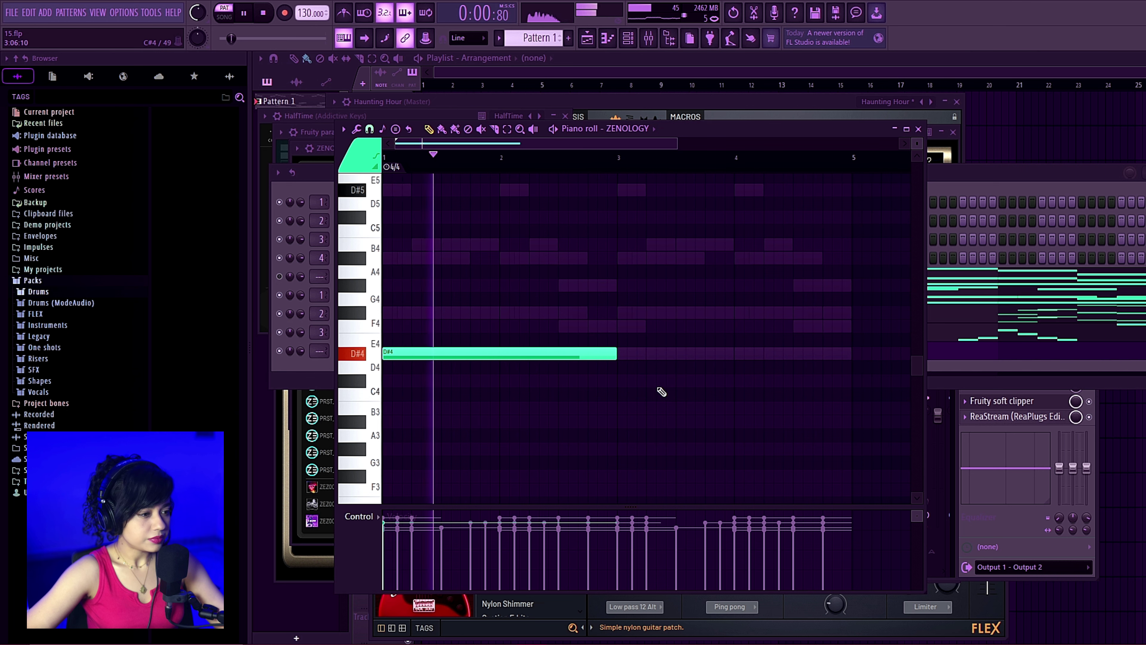
{"action": "scroll", "coordinate": [486, 415], "scroll_direction": "down", "scroll_amount": 2}
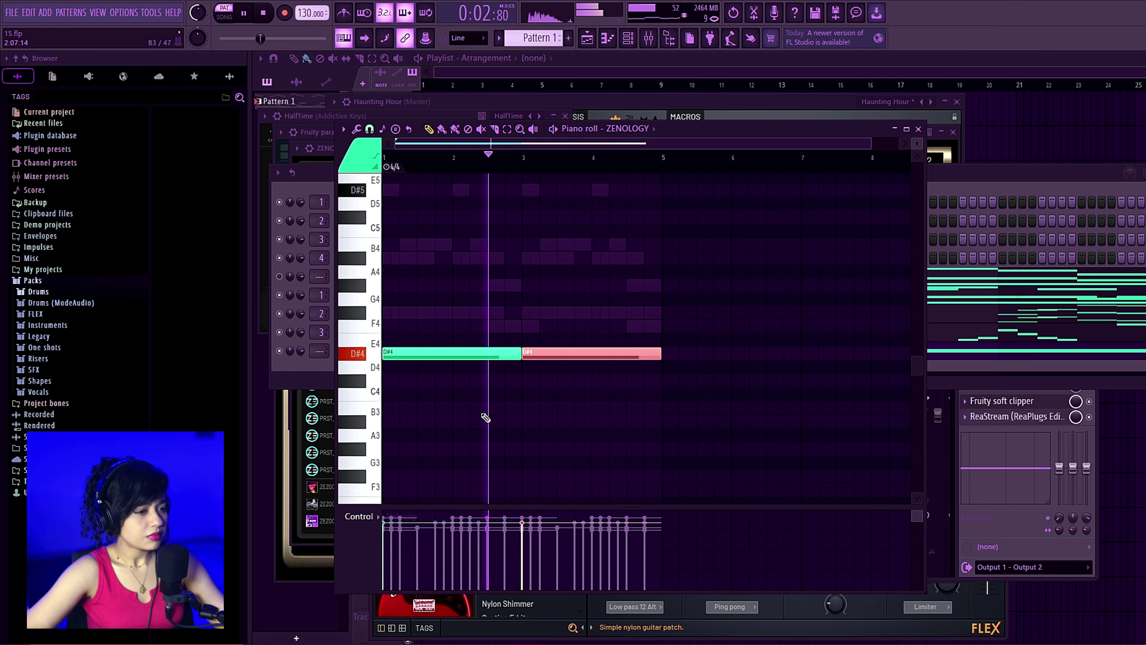
{"action": "key", "text": "ctrl+d"}
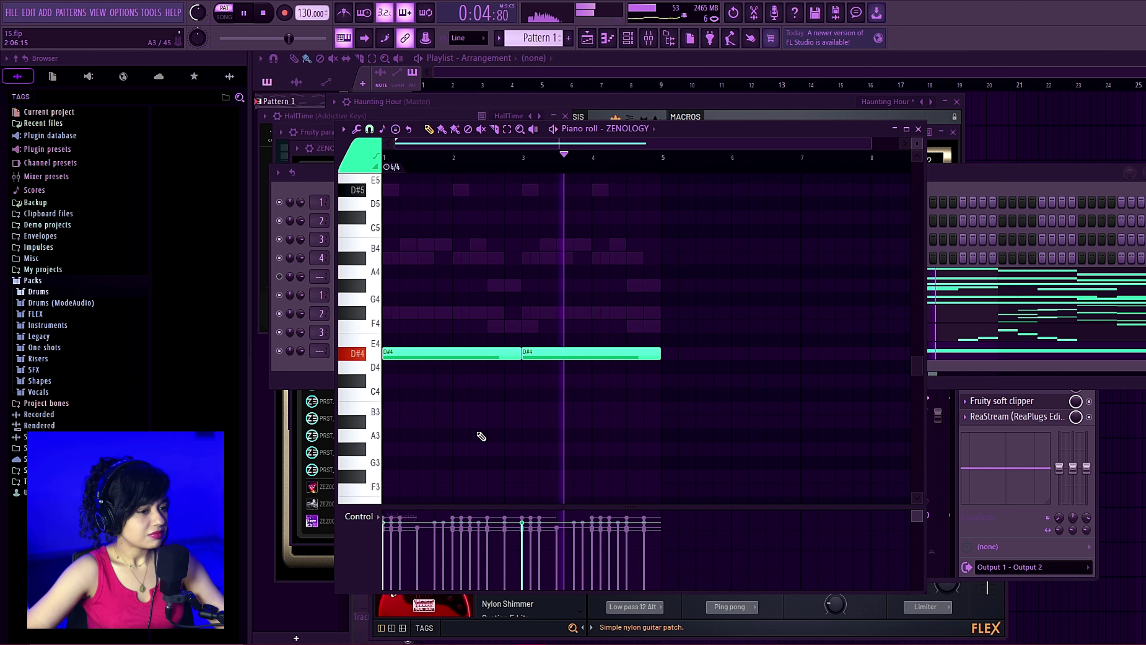
{"action": "key", "text": "space"}
- Copy both ZENOLOGY D#4 notes one octave down to D#3 and play the pattern
{"action": "left_click_drag", "start_coordinate": [608, 322], "coordinate": [428, 397]}
{"action": "left_click_drag", "start_coordinate": [425, 351], "coordinate": [405, 352]}
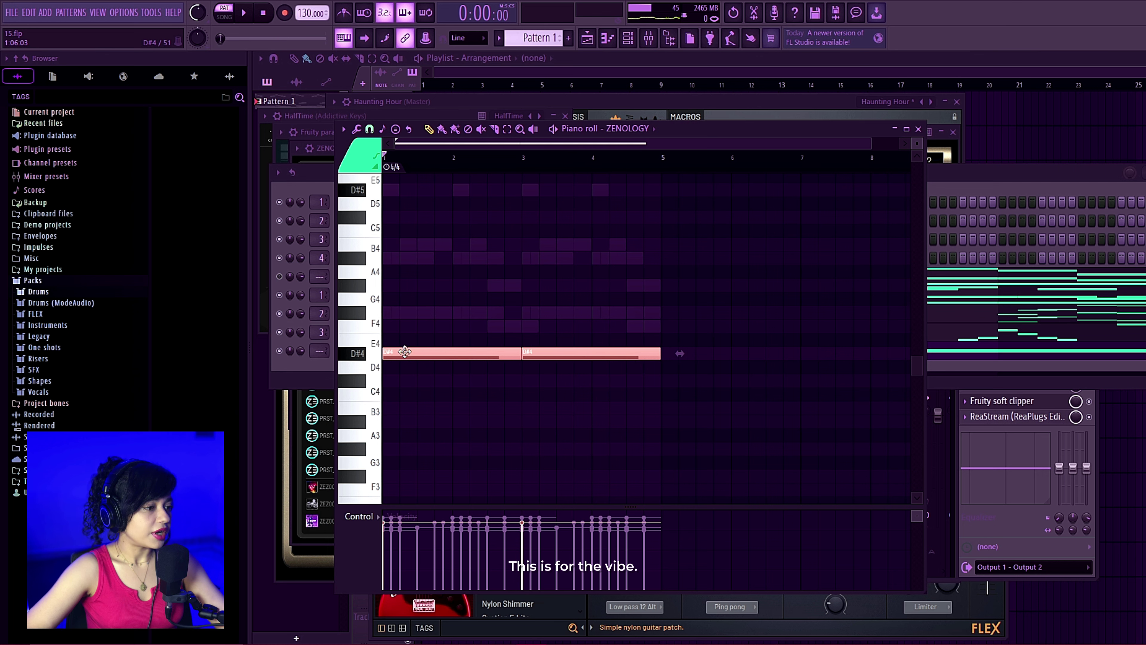
{"action": "key", "text": "ctrl+Down"}
{"action": "key", "text": "space"}
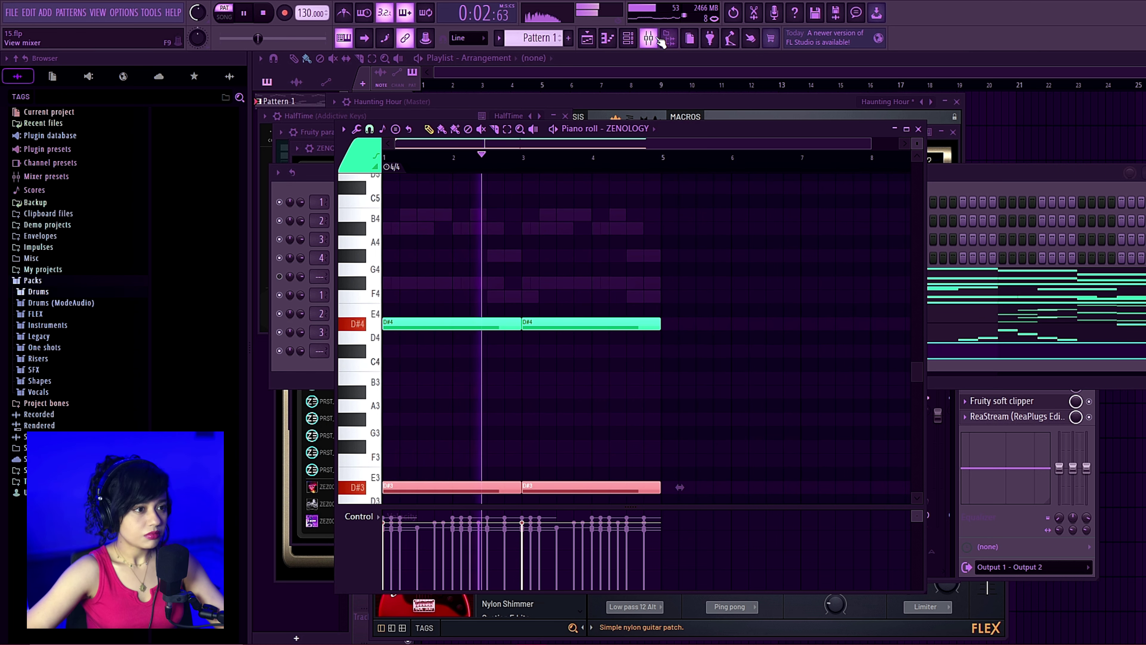
- Route ZENOLOGY to mixer insert 4 and cut its lows in Fruity parametric EQ 2, with band 1 at -18 dB and 52 Hz
{"action": "key", "text": "F9"}
{"action": "left_click", "coordinate": [555, 317]}
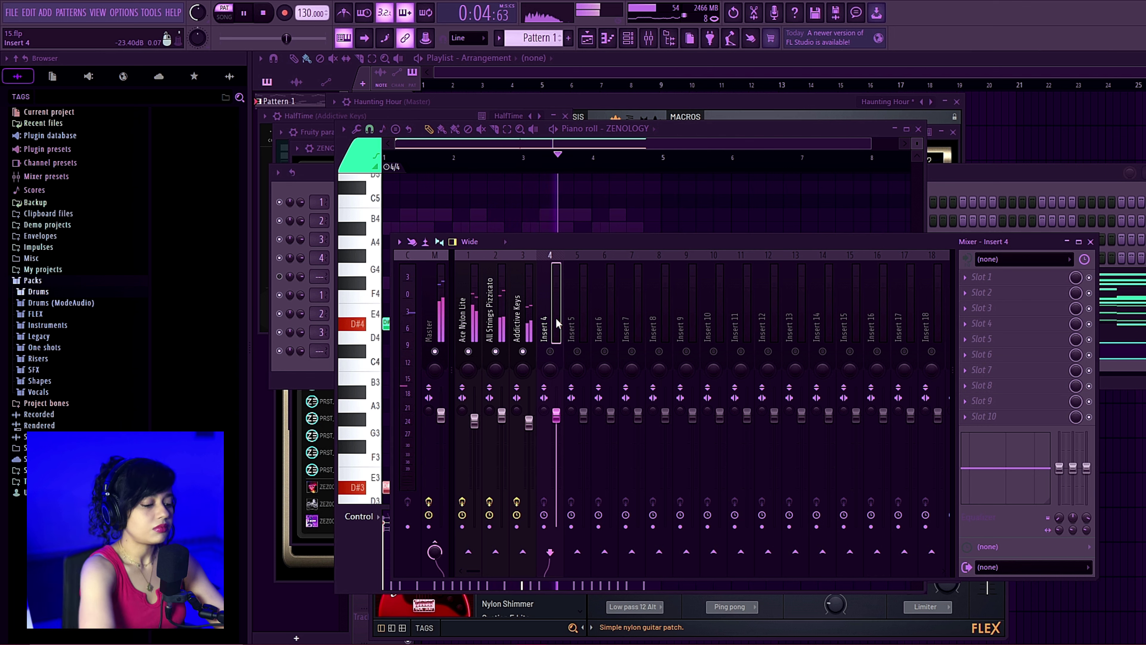
{"action": "key", "text": "ctrl+l"}
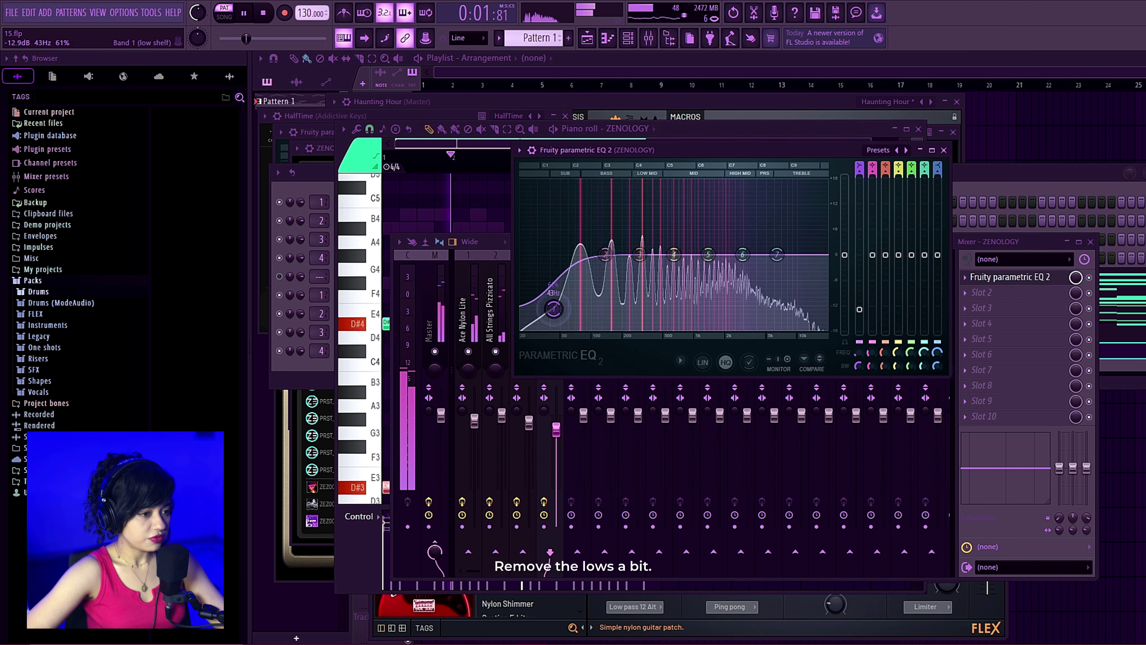
{"action": "left_click_drag", "start_coordinate": [554, 310], "coordinate": [563, 330]}
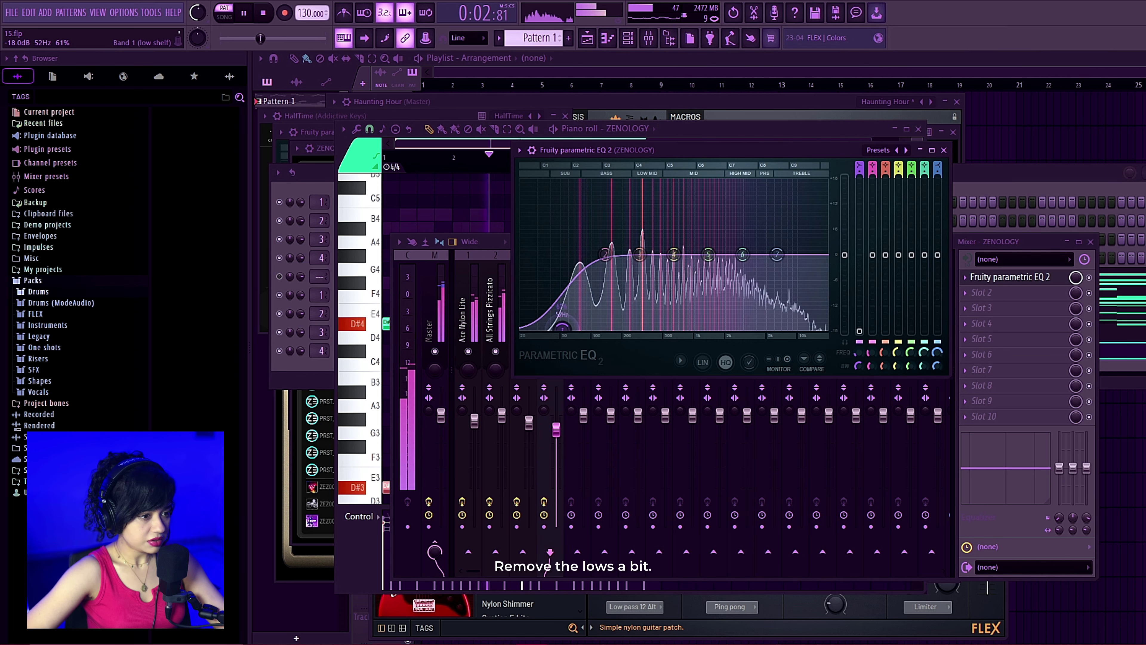
{"action": "key", "text": "space"}
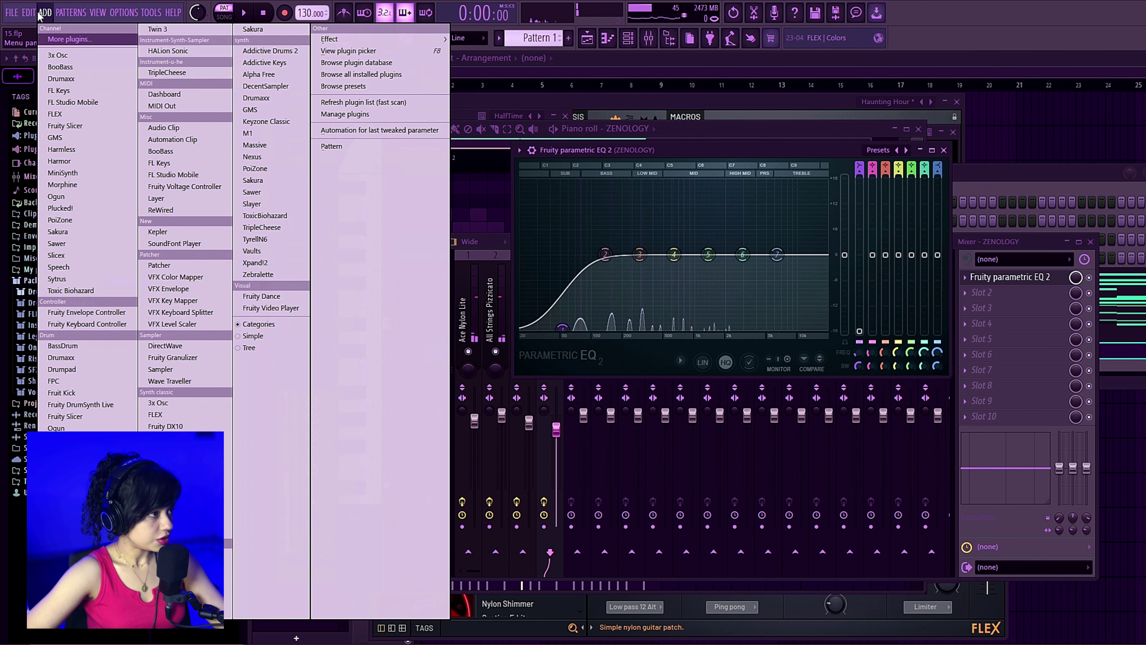
- Add a second Addictive Keys channel and load the Studio Grand - Grand Noir preset
{"action": "left_click", "coordinate": [45, 12]}
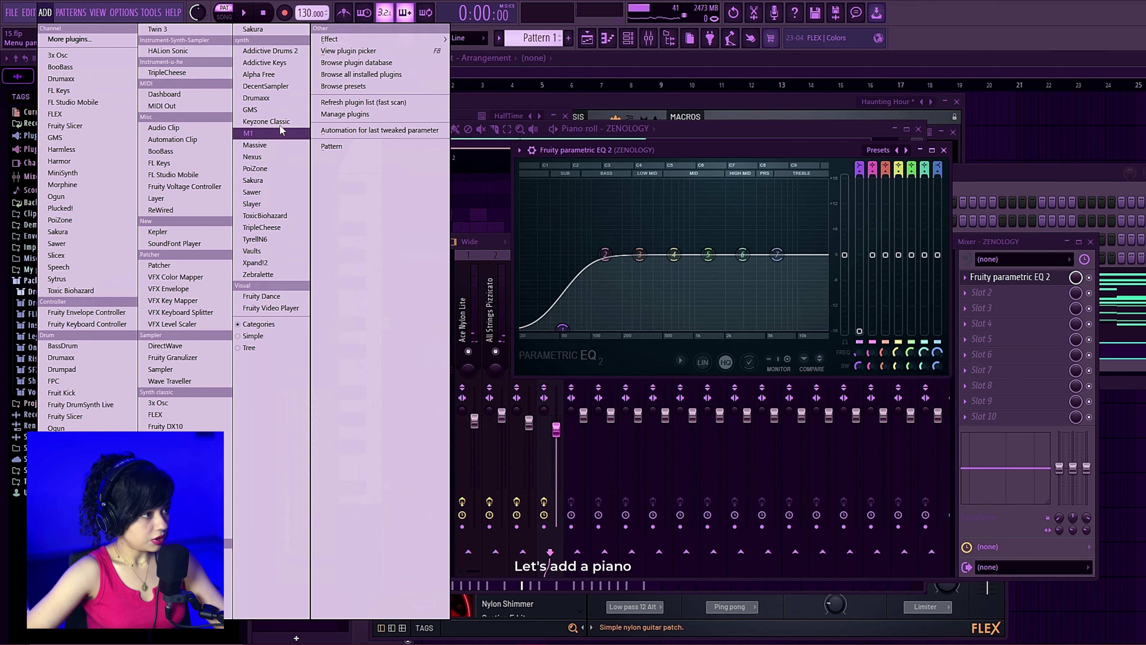
{"action": "left_click", "coordinate": [266, 63]}
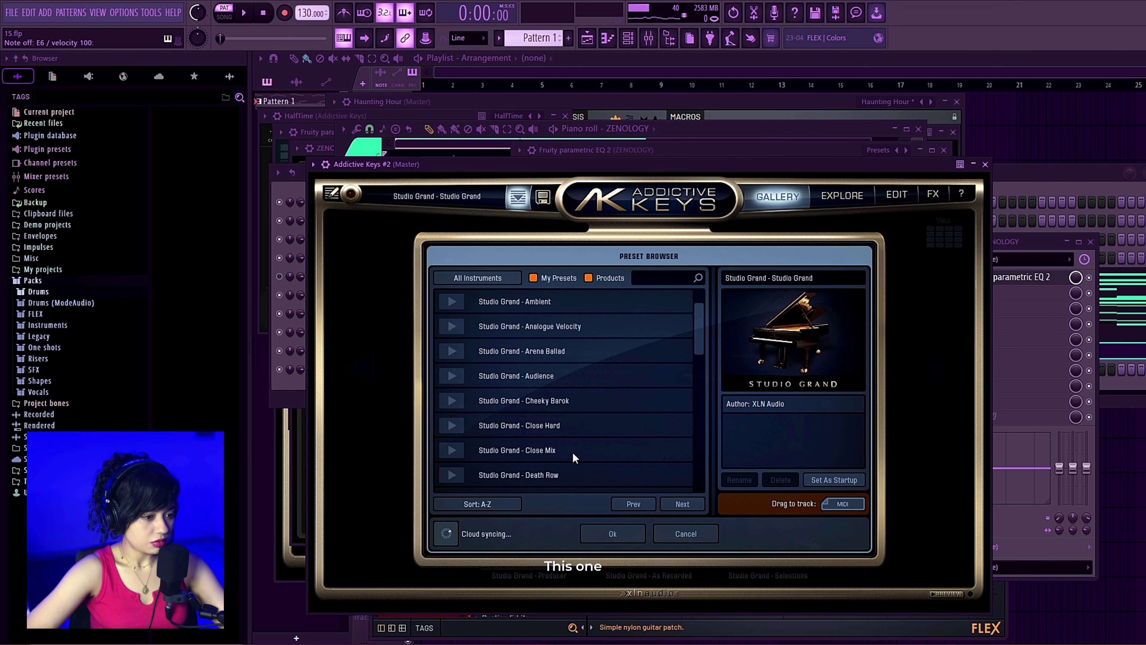
{"action": "scroll", "coordinate": [572, 453], "scroll_direction": "down", "scroll_amount": 1}
{"action": "left_click", "coordinate": [572, 472]}
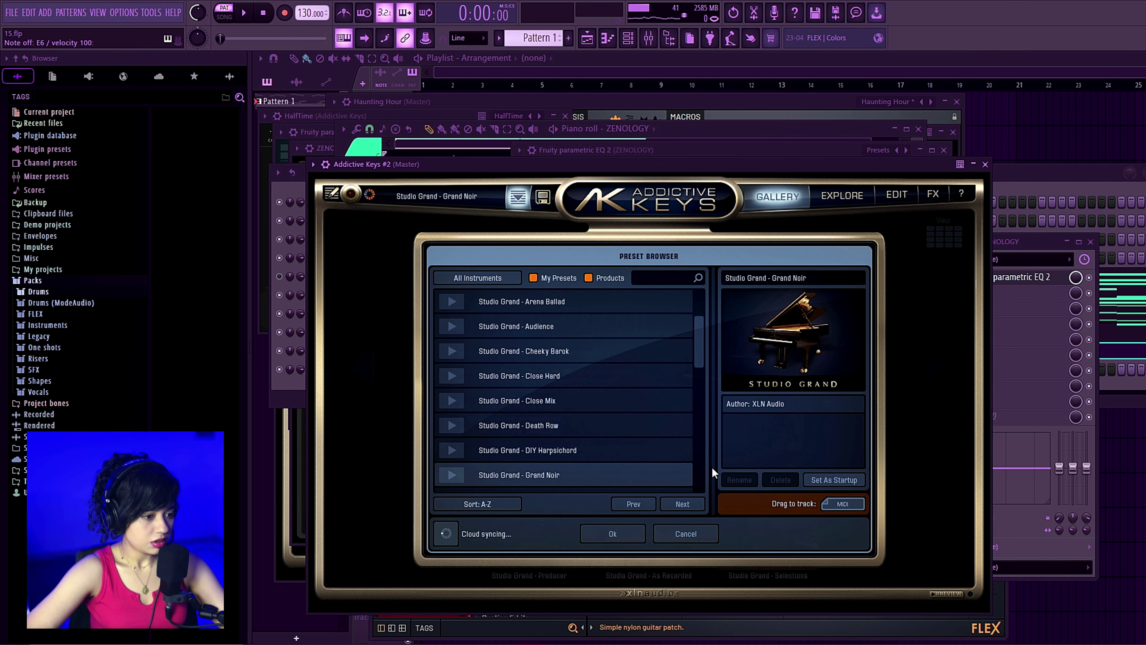
- Place a two-bar note in the second Addictive Keys' piano roll, lower it to D#3 and duplicate it to fill four bars
{"action": "left_click", "coordinate": [1027, 175]}
{"action": "right_click", "coordinate": [537, 375]}
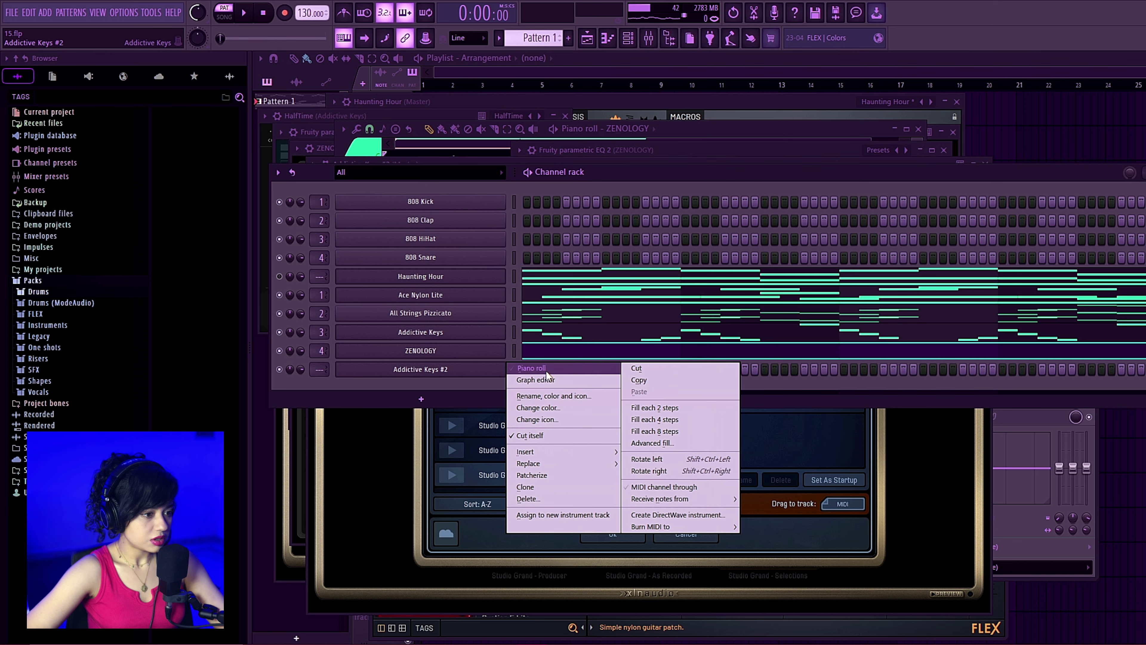
{"action": "left_click", "coordinate": [528, 369]}
{"action": "left_click", "coordinate": [417, 324]}
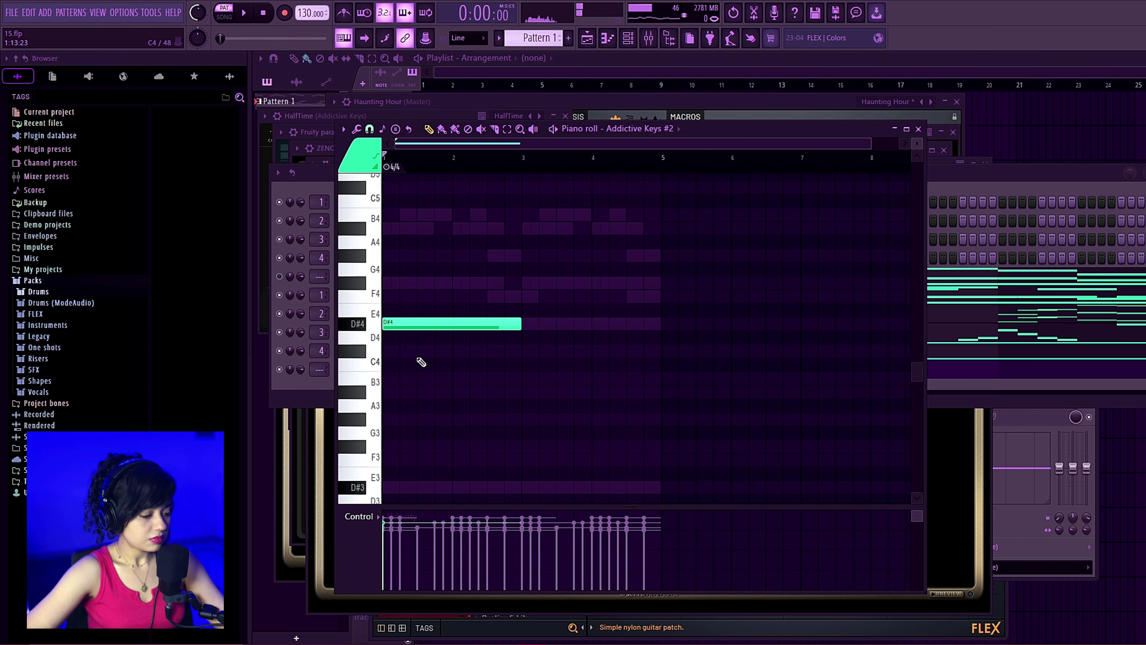
{"action": "key", "text": "ctrl+Down"}
{"action": "key", "text": "space"}
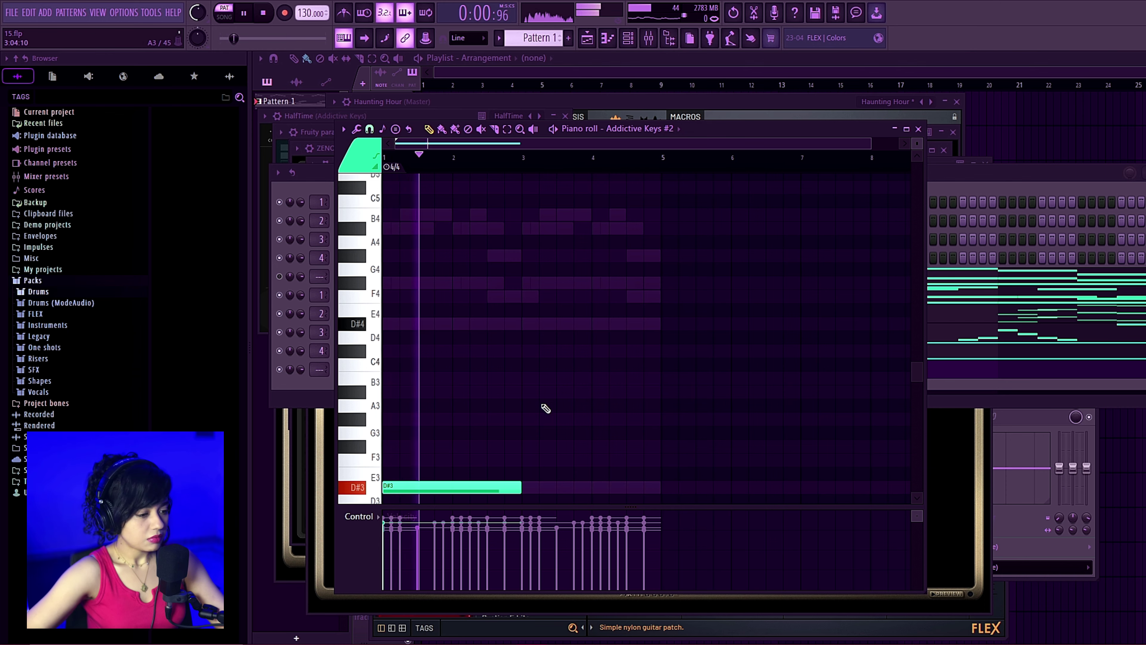
{"action": "scroll", "coordinate": [543, 405], "scroll_direction": "down", "scroll_amount": 3}
{"action": "key", "text": "ctrl+b"}
- Copy both piano D#3 notes one octave down to D#2
{"action": "left_click_drag", "start_coordinate": [588, 331], "coordinate": [440, 366]}
{"action": "key", "text": "ctrl+Down"}
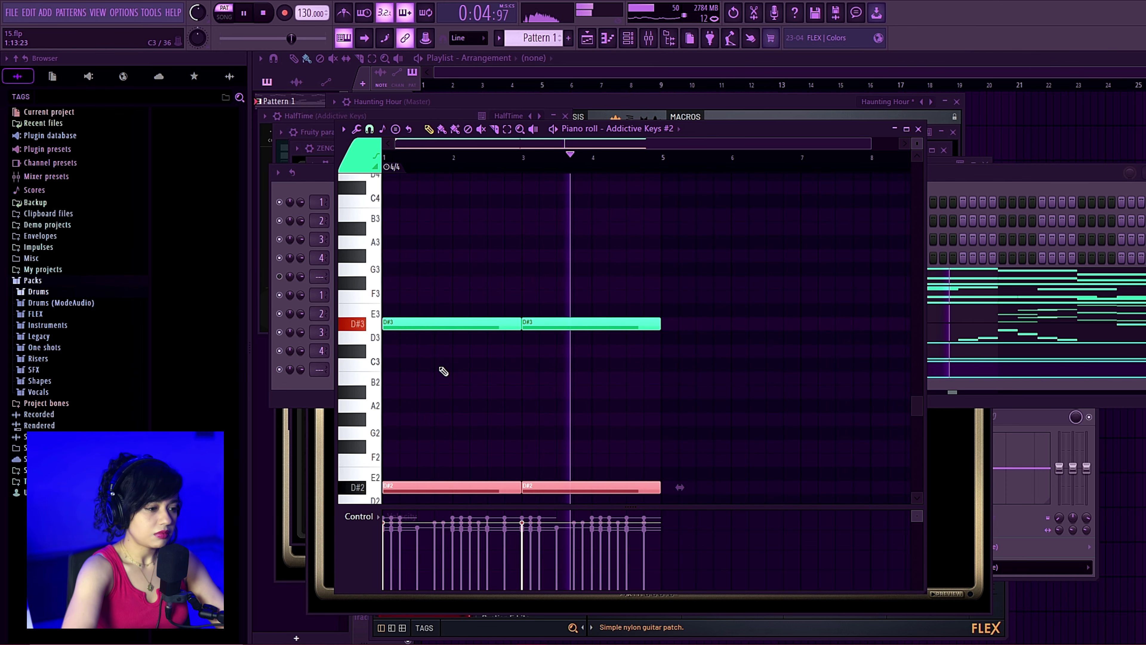
{"action": "key", "text": "space"}
- Route the second Addictive Keys channel to mixer insert 5 and play the pattern with that track soloed
{"action": "left_click", "coordinate": [984, 179]}
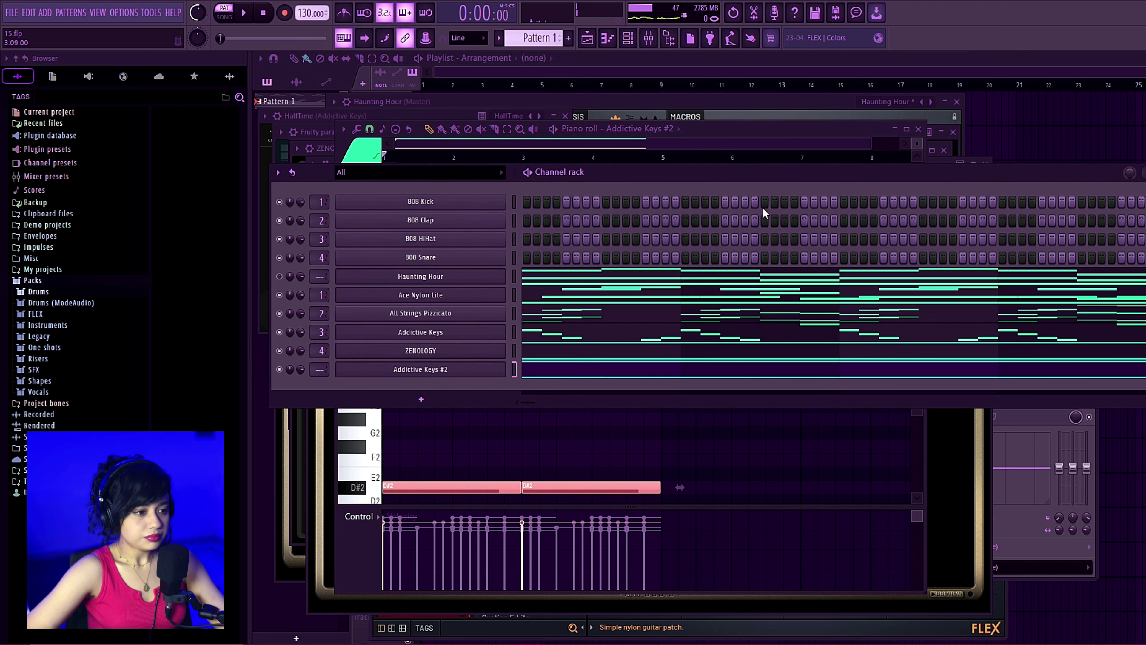
{"action": "left_click", "coordinate": [649, 38]}
{"action": "left_click", "coordinate": [578, 326]}
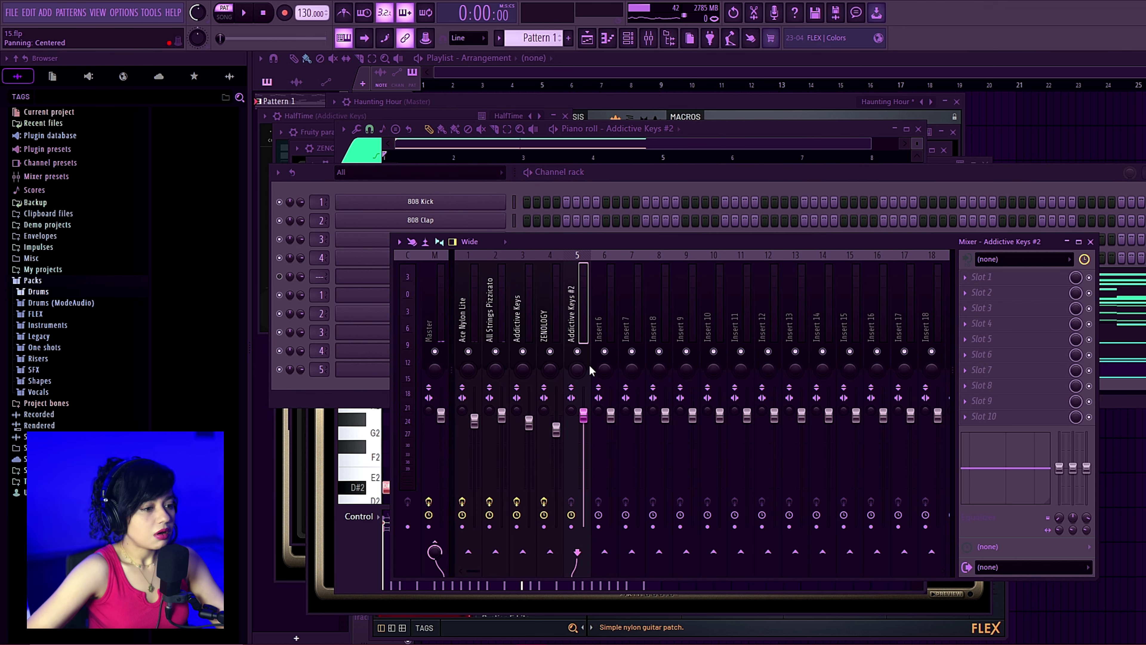
{"action": "key", "text": "space"}
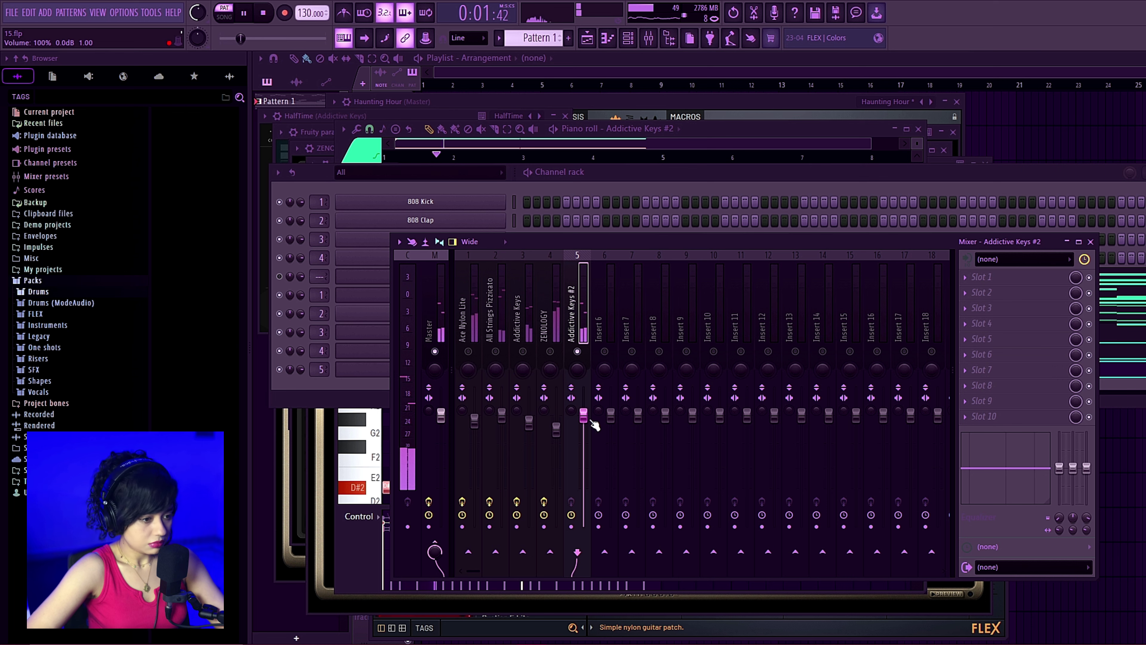
- Add Fruity parametric EQ 2 to the second Addictive Keys track's first effect slot and cut the lows with band 1
{"action": "left_click", "coordinate": [995, 285]}
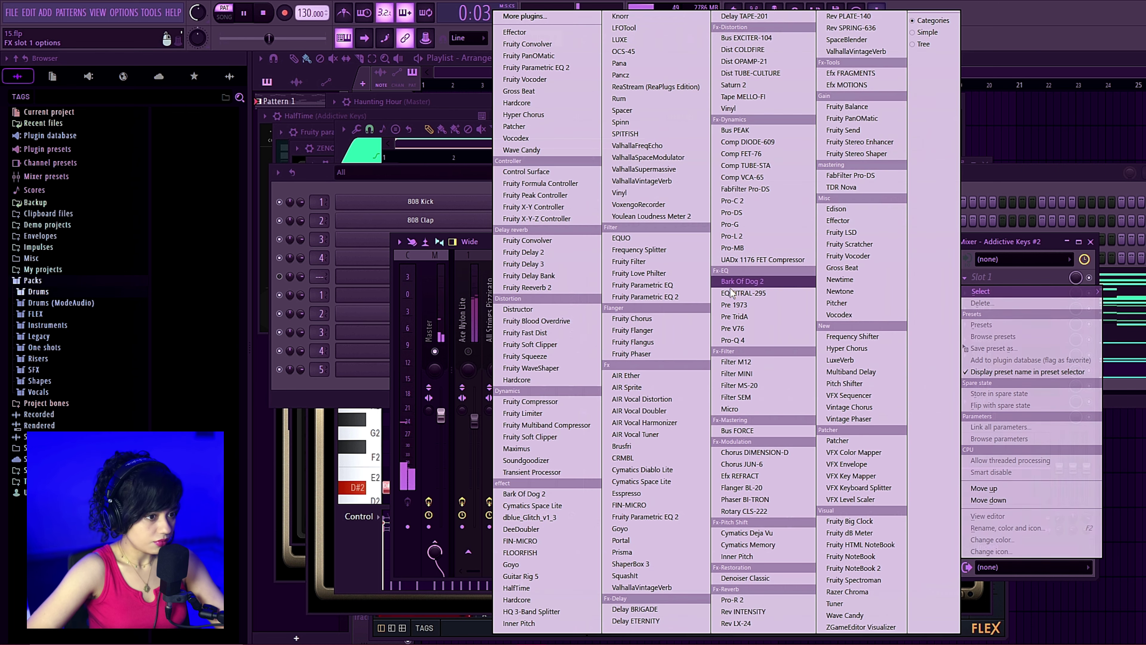
{"action": "left_click", "coordinate": [657, 302]}
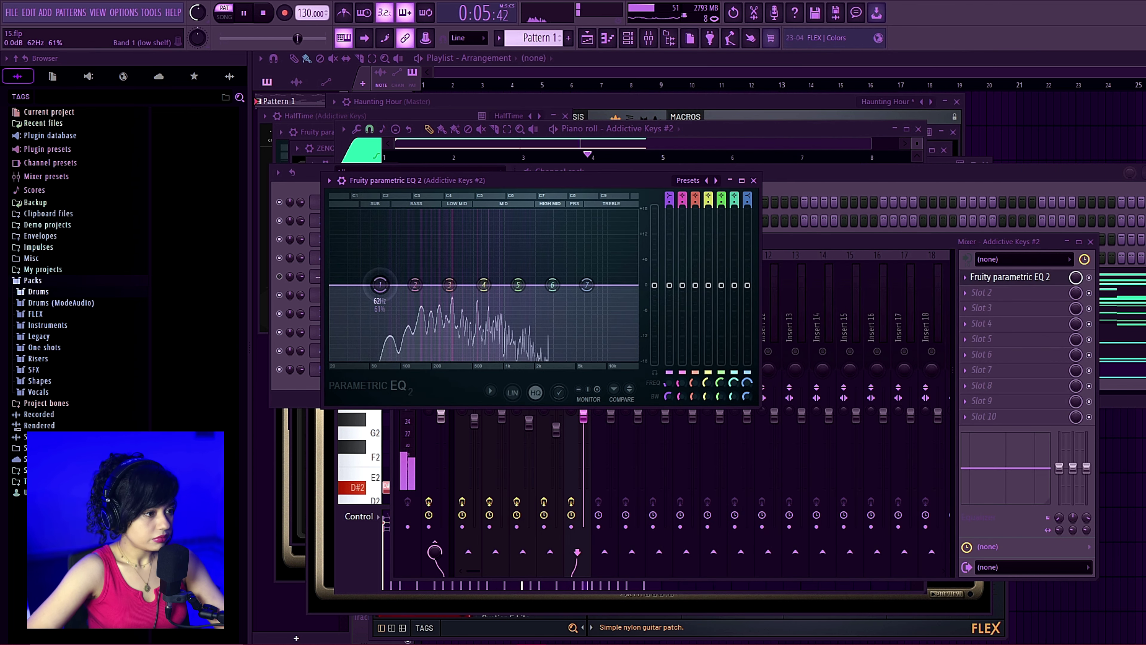
{"action": "left_click_drag", "start_coordinate": [381, 285], "coordinate": [369, 359]}
- Add ValhallaVintageVerb to the second effect slot of the same track with the mix at 29.2 %
{"action": "left_click", "coordinate": [984, 293]}
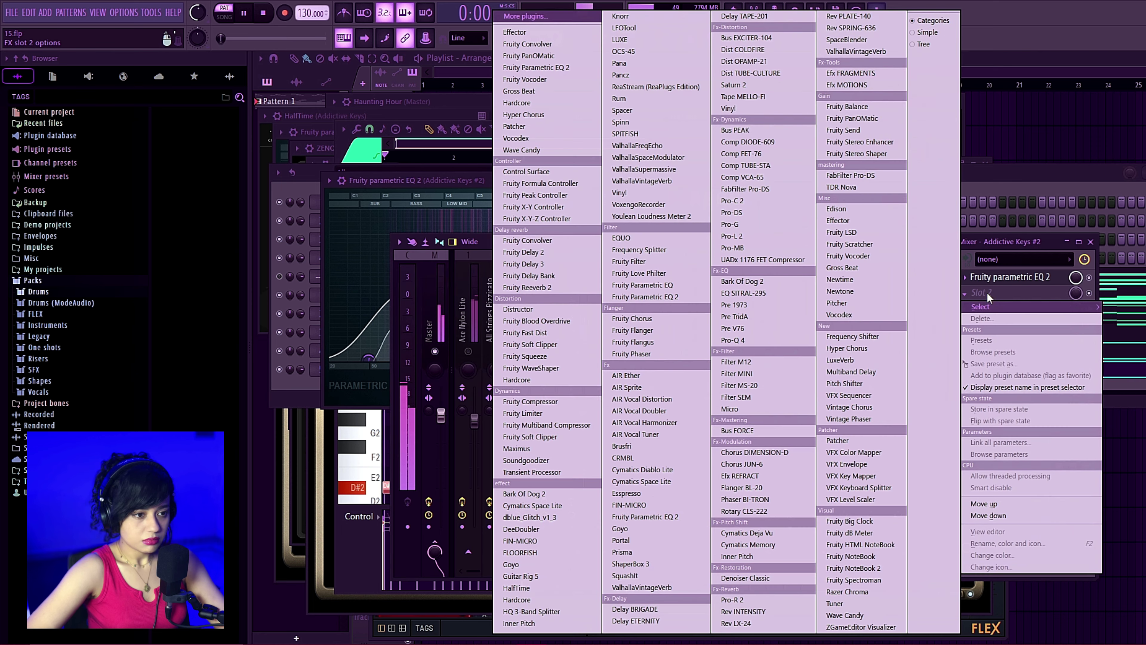
{"action": "left_click", "coordinate": [873, 51]}
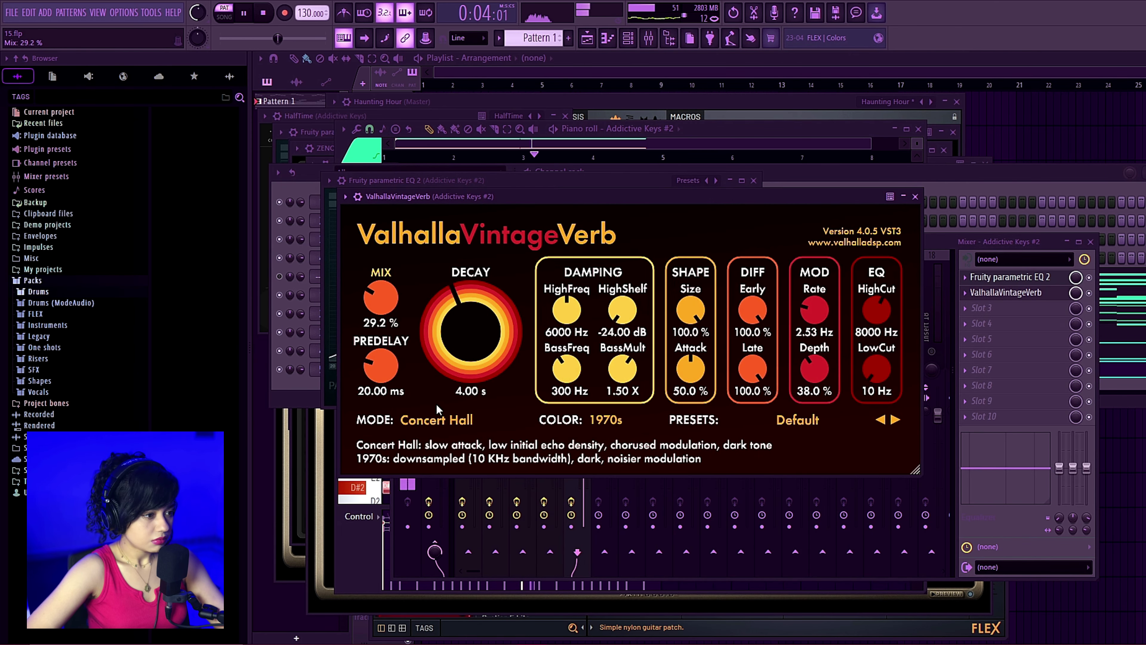
{"action": "left_click", "coordinate": [929, 240]}
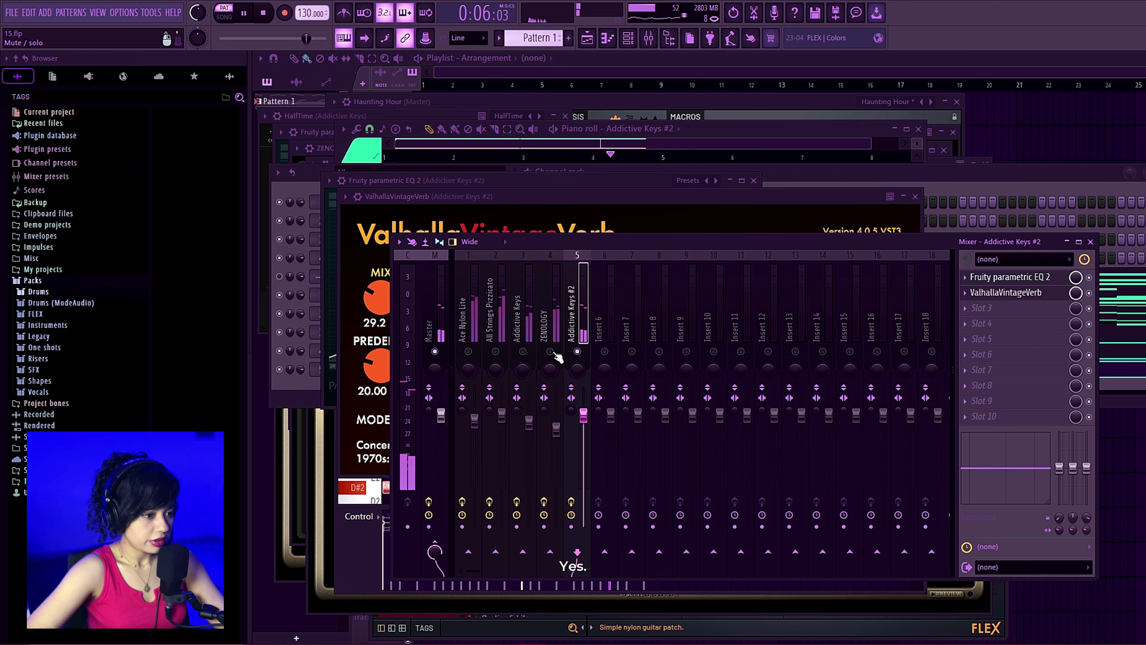
- Lower the ZENOLOGY track's volume to about 72% and add ValhallaVintageVerb to its second effect slot with the mix at 26.4 %
{"action": "left_click_drag", "start_coordinate": [557, 429], "coordinate": [557, 438]}
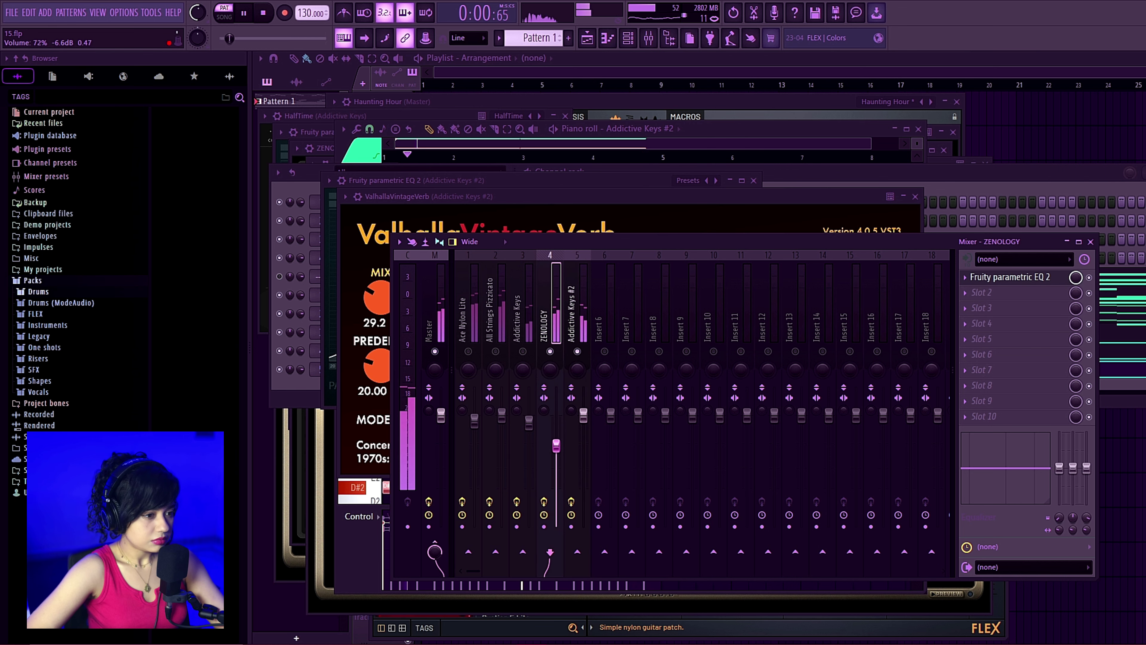
{"action": "left_click", "coordinate": [982, 292]}
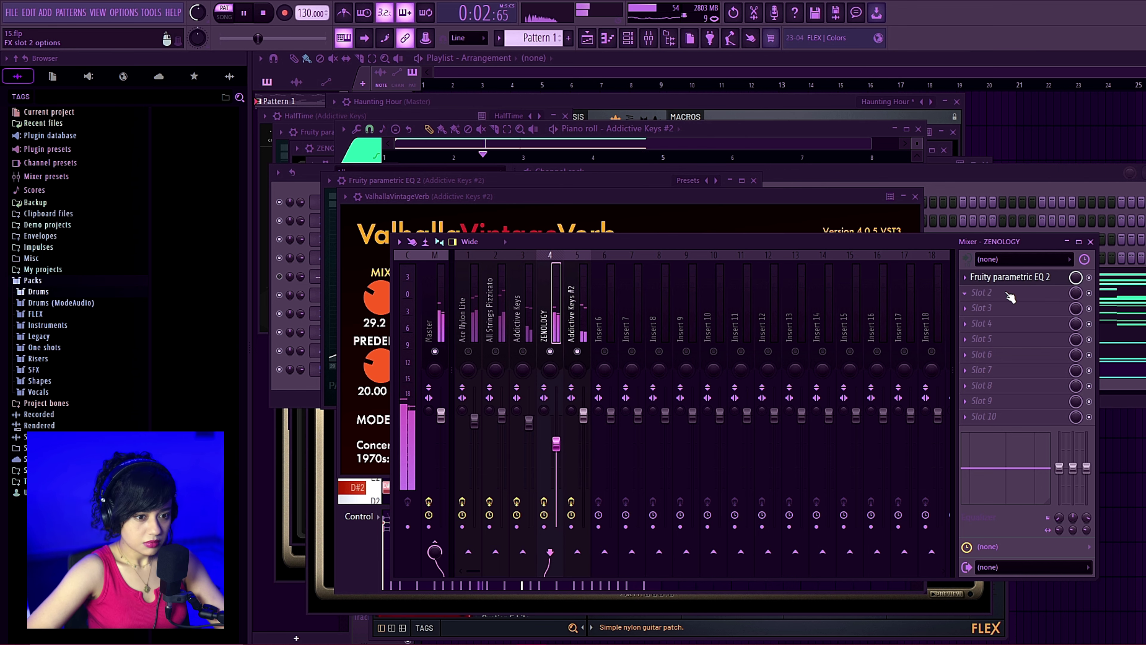
{"action": "mouse_move", "coordinate": [982, 307]}
{"action": "left_click", "coordinate": [879, 52]}
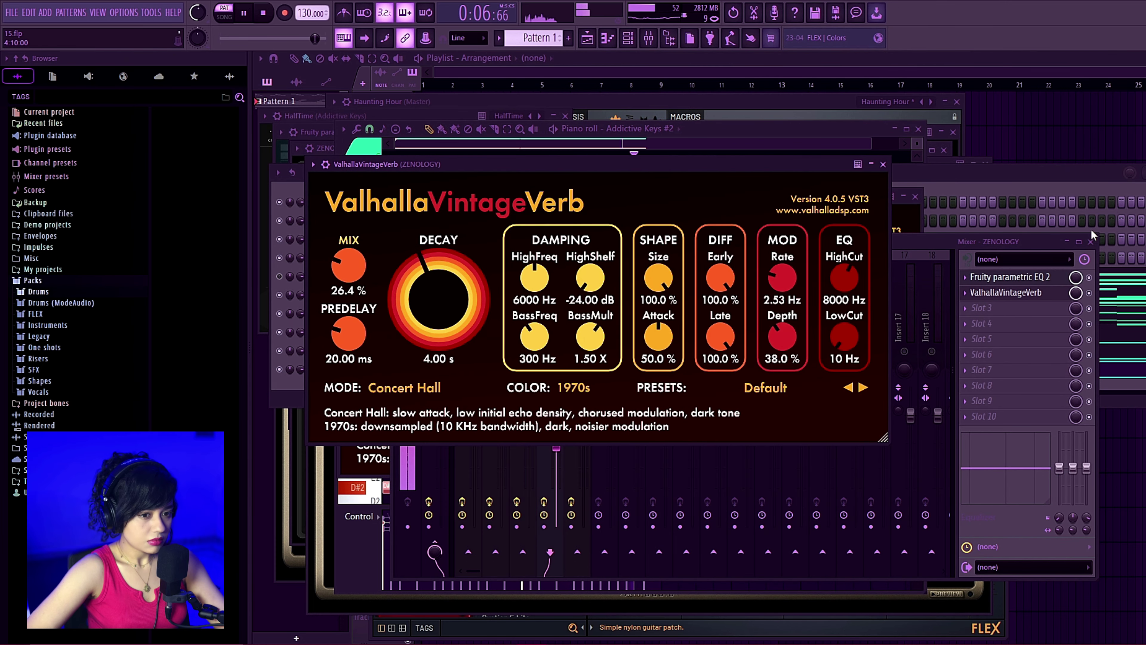
- Raise the All Strings Pizzicato track's volume slightly in the mixer
{"action": "left_click", "coordinate": [1029, 241]}
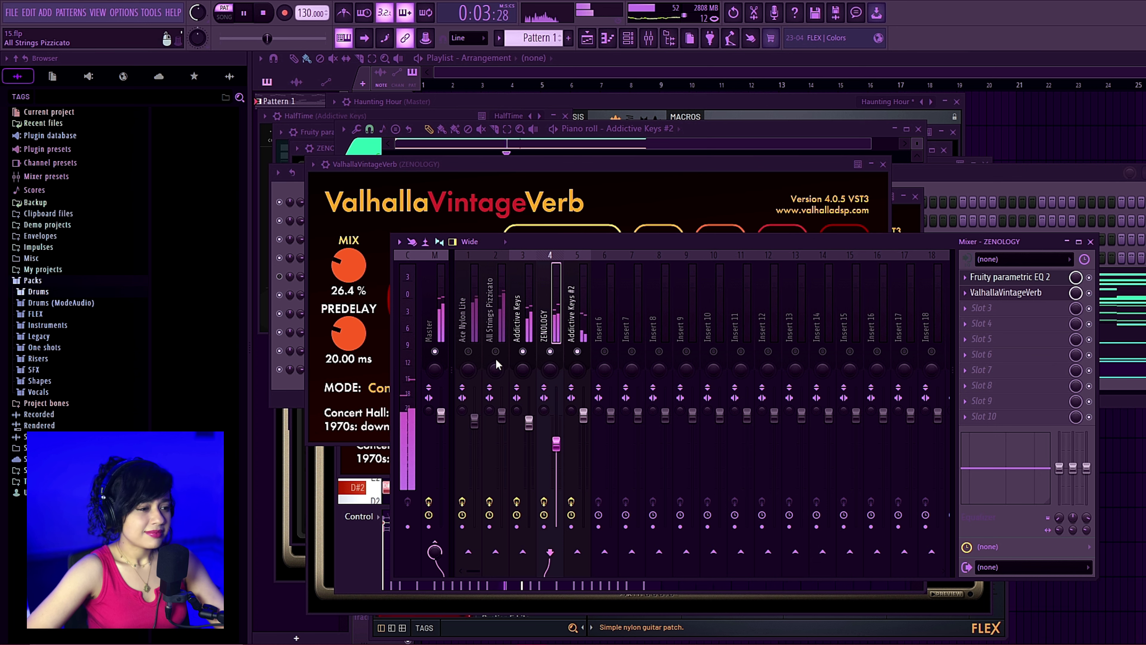
{"action": "left_click_drag", "start_coordinate": [502, 416], "coordinate": [501, 410]}
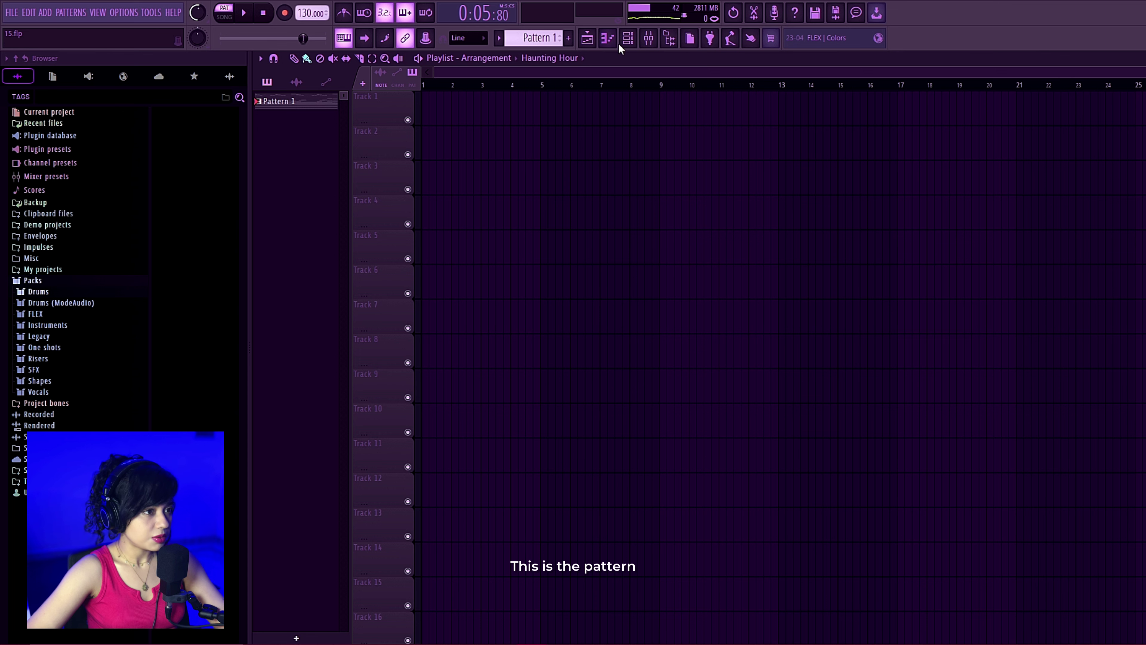
- Review the channels of Pattern 1, add an empty second pattern and return to Pattern 1
{"action": "left_click", "coordinate": [625, 42]}
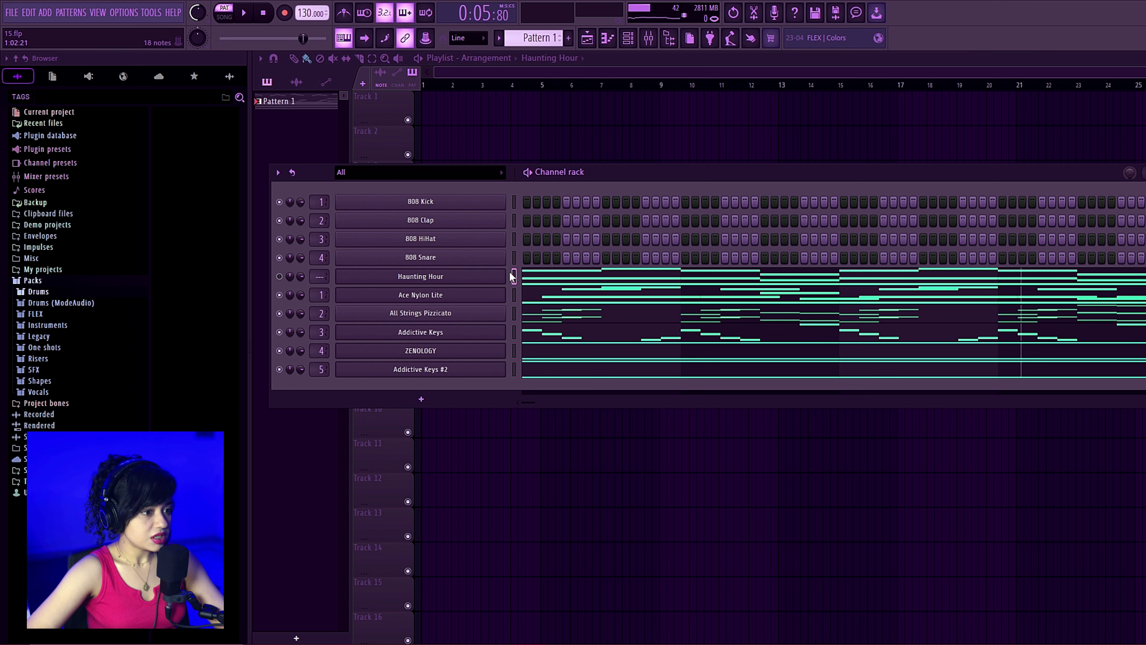
{"action": "left_click", "coordinate": [569, 39]}
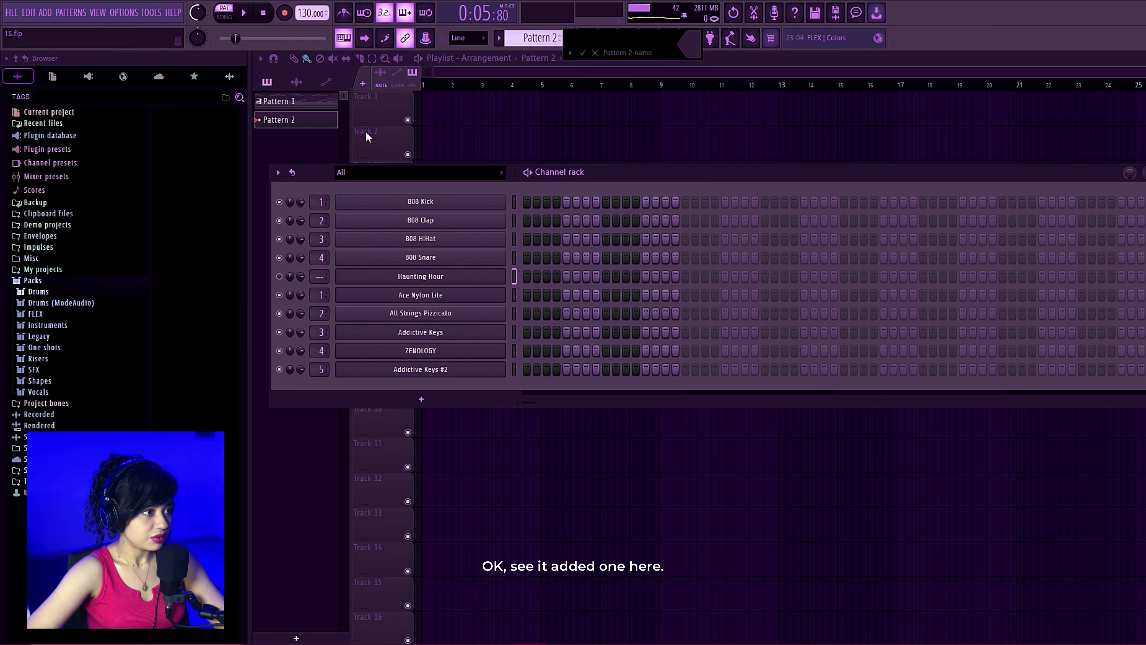
{"action": "left_click", "coordinate": [302, 102]}
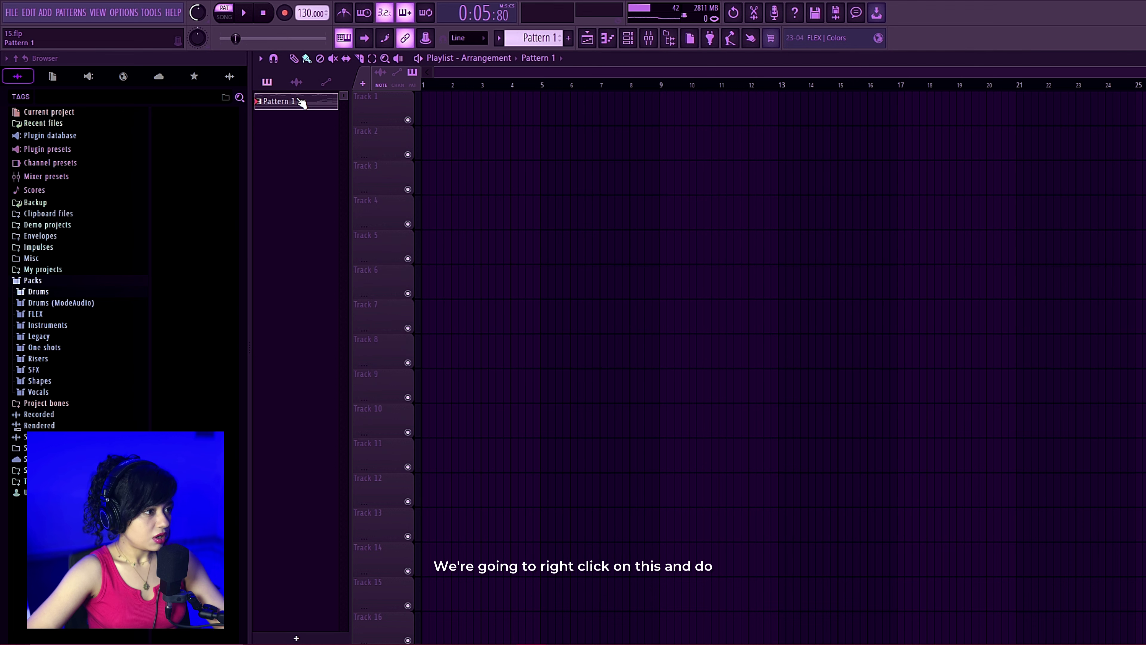
- Split Pattern 1 by channel and place all six resulting patterns on playlist Tracks 2 to 7 at bar 5
{"action": "right_click", "coordinate": [301, 102]}
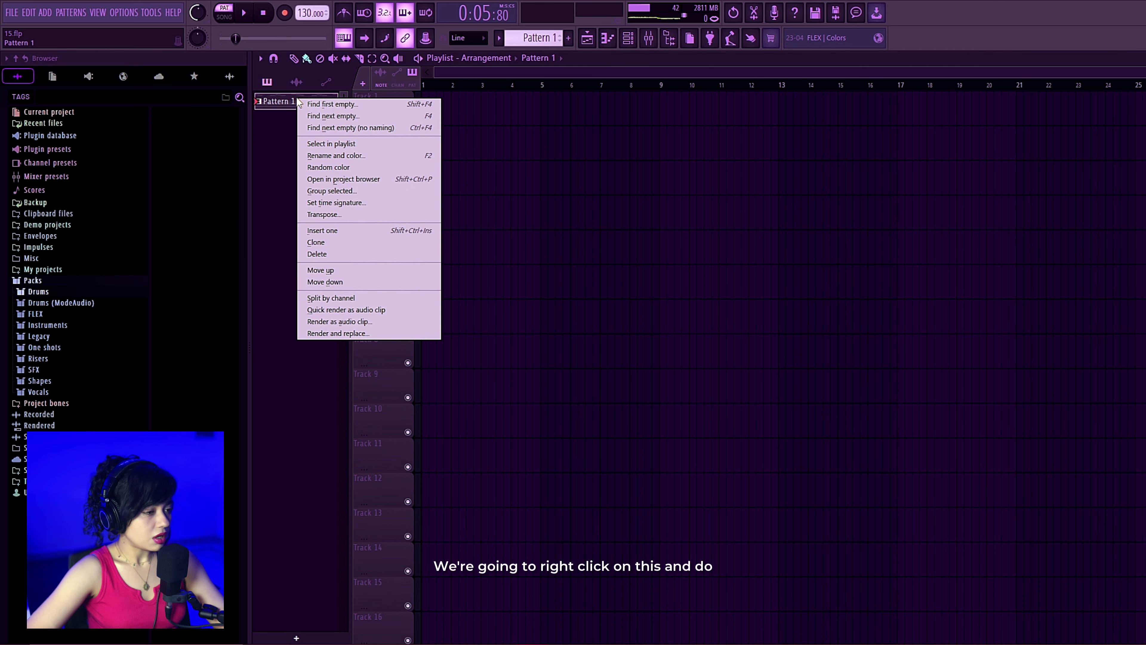
{"action": "left_click", "coordinate": [350, 300]}
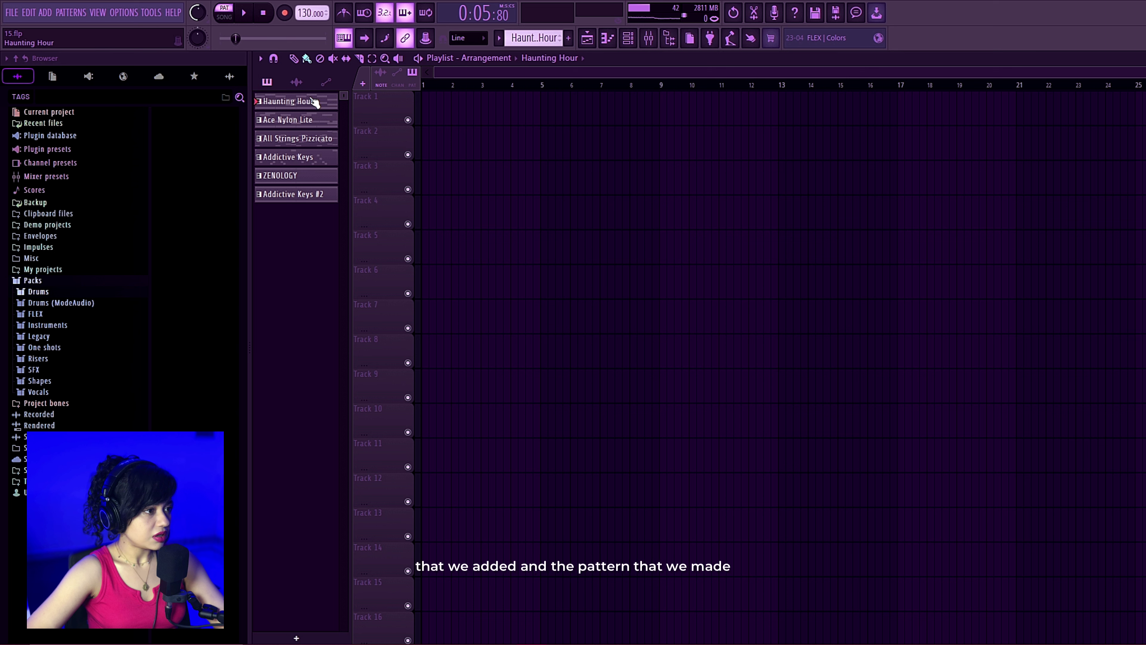
{"action": "left_click", "coordinate": [314, 195]}
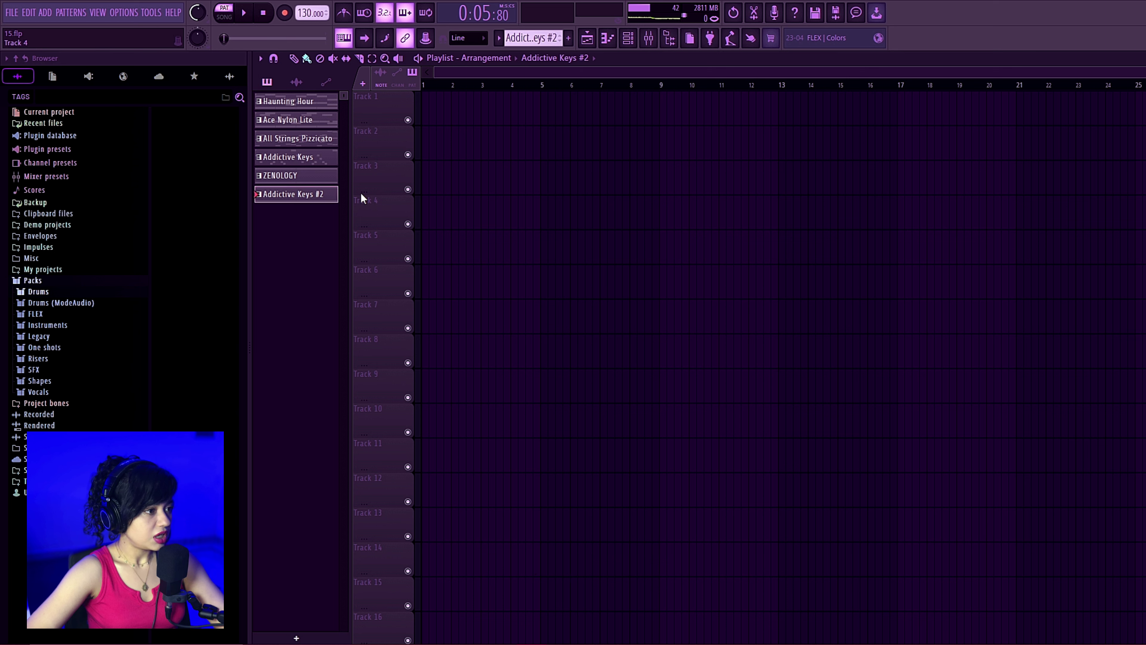
{"action": "left_click", "coordinate": [315, 103], "text": "shift"}
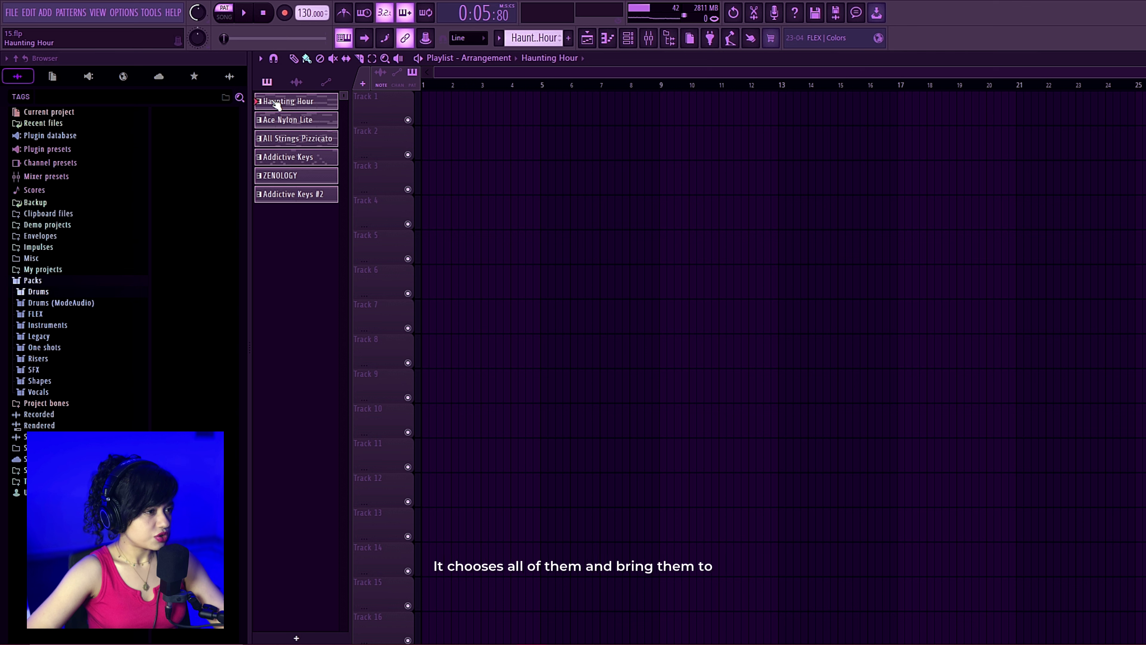
{"action": "left_click_drag", "start_coordinate": [276, 103], "coordinate": [544, 147]}
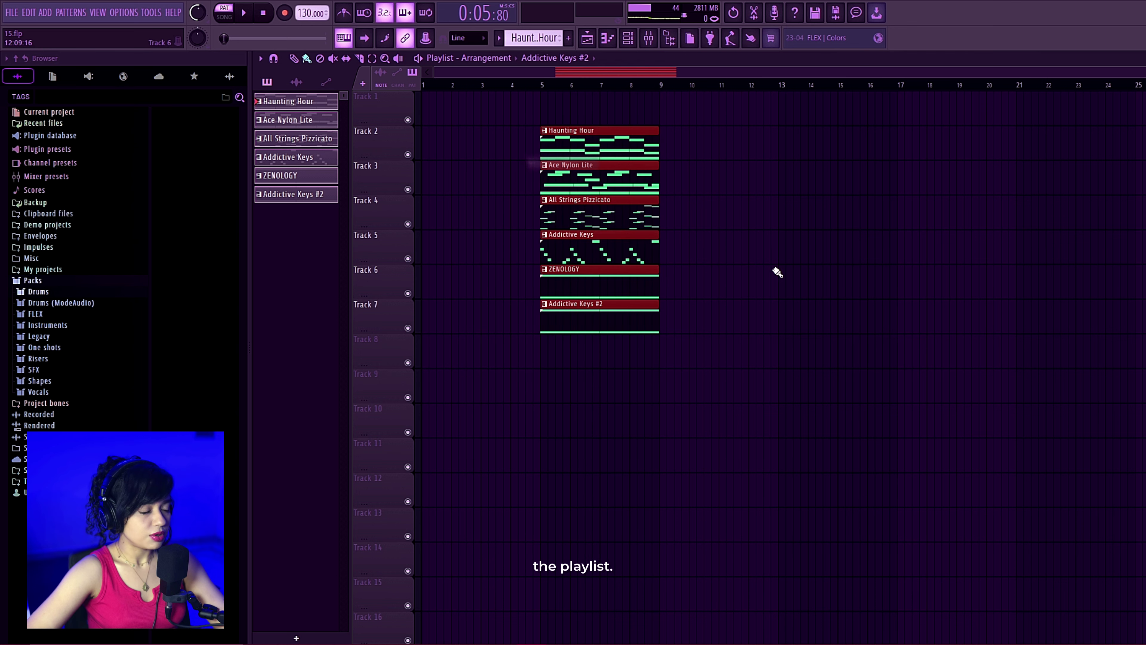
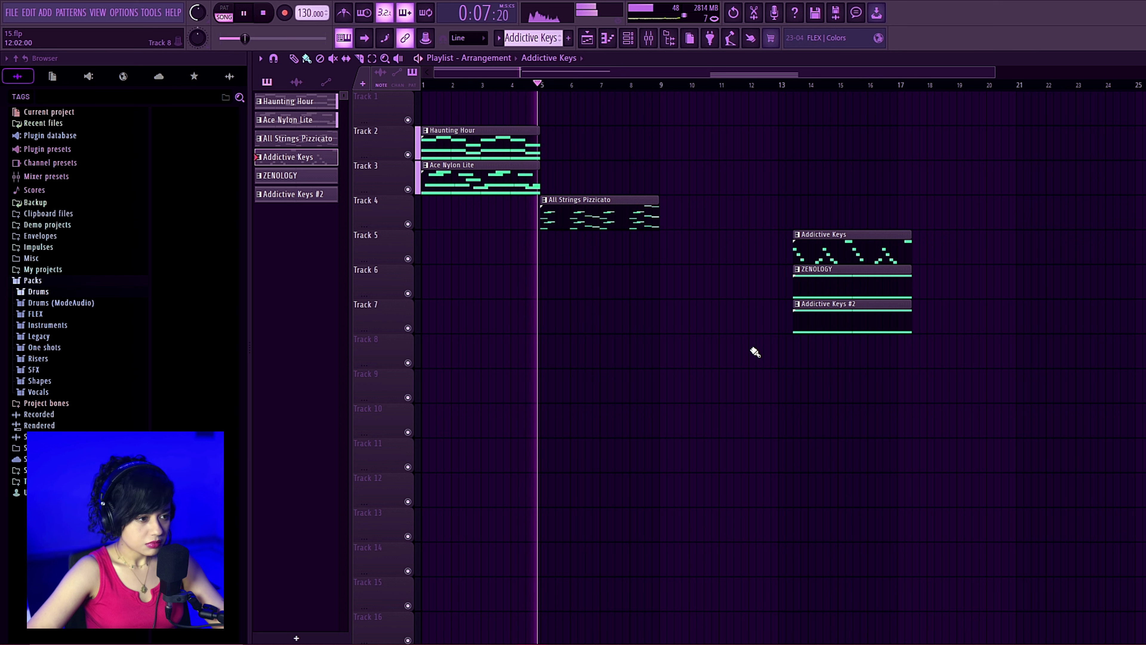
- Move the ZENOLOGY and Addictive Keys #2 clips to bar 1 and duplicate them at bar 5
{"action": "key", "text": "space"}
{"action": "left_click_drag", "start_coordinate": [952, 291], "coordinate": [721, 363]}
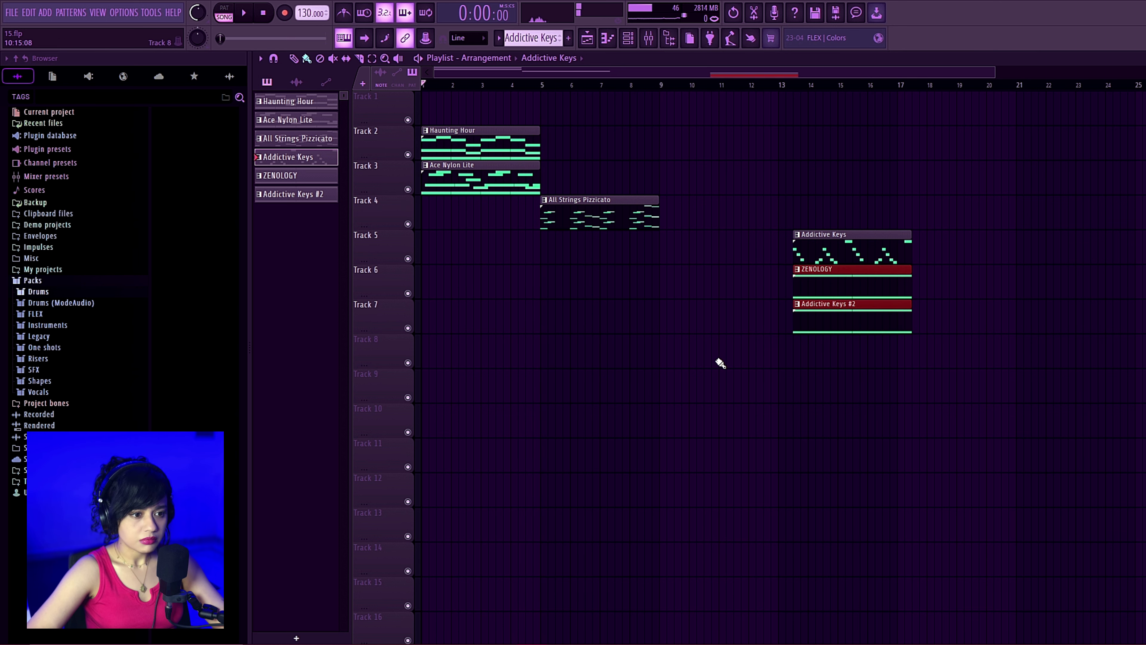
{"action": "left_click_drag", "start_coordinate": [873, 290], "coordinate": [423, 305]}
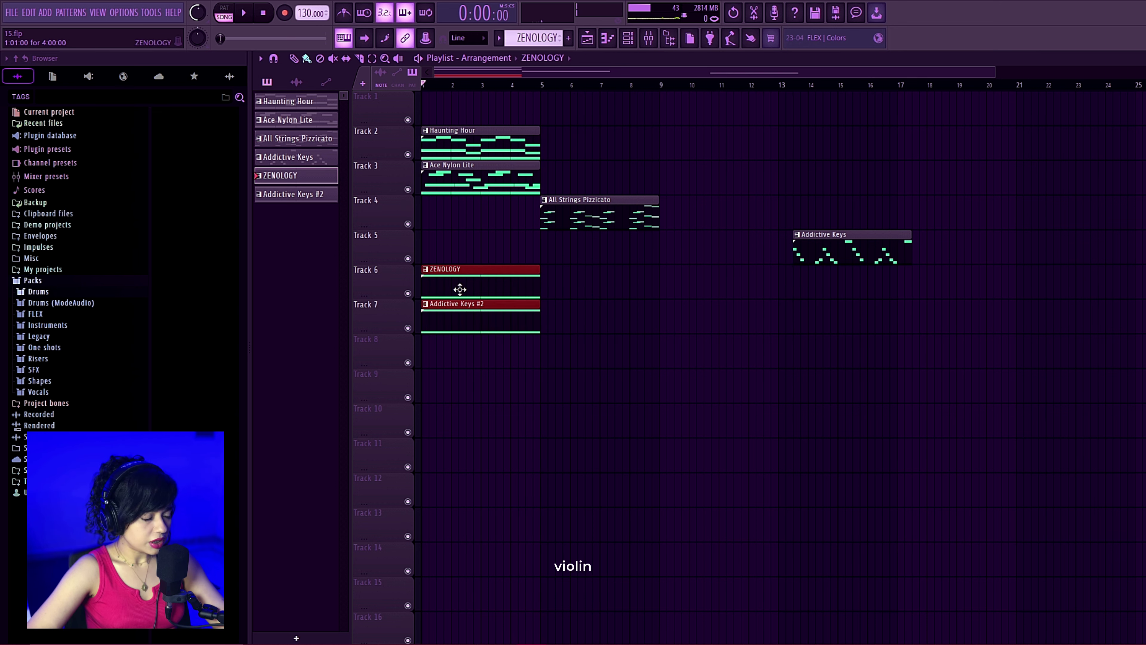
{"action": "key", "text": "ctrl+b"}
- Duplicate the All Strings Pizzicato, ZENOLOGY and Addictive Keys #2 clips from bar 5 to bar 9 and move the Addictive Keys clip to about bar 19
{"action": "key", "text": "space"}
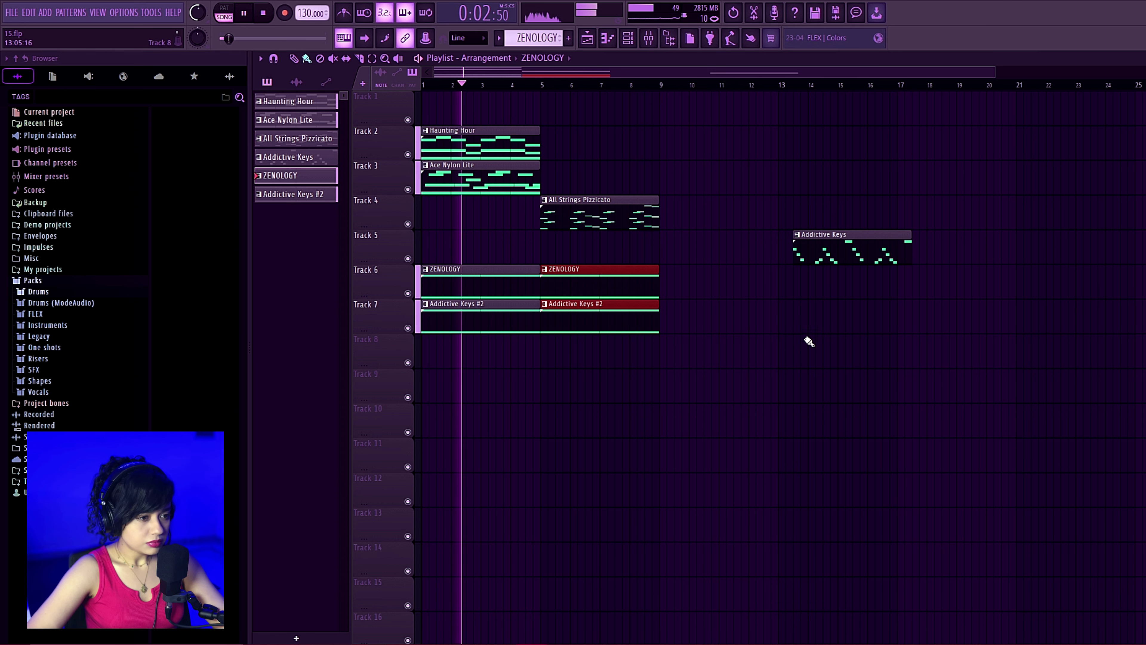
{"action": "left_click_drag", "start_coordinate": [729, 195], "coordinate": [567, 375]}
{"action": "key", "text": "ctrl+b"}
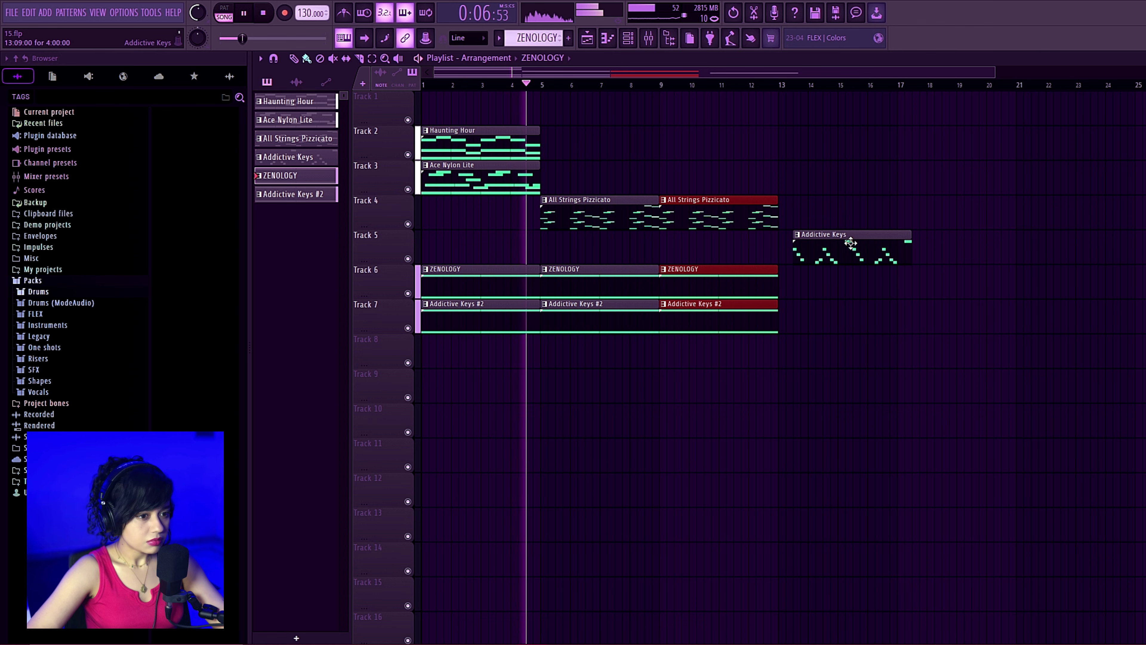
{"action": "left_click_drag", "start_coordinate": [853, 231], "coordinate": [1016, 227]}
- Raise the All Strings Pizzicato track's mixer volume further while the song plays
{"action": "left_click", "coordinate": [650, 38]}
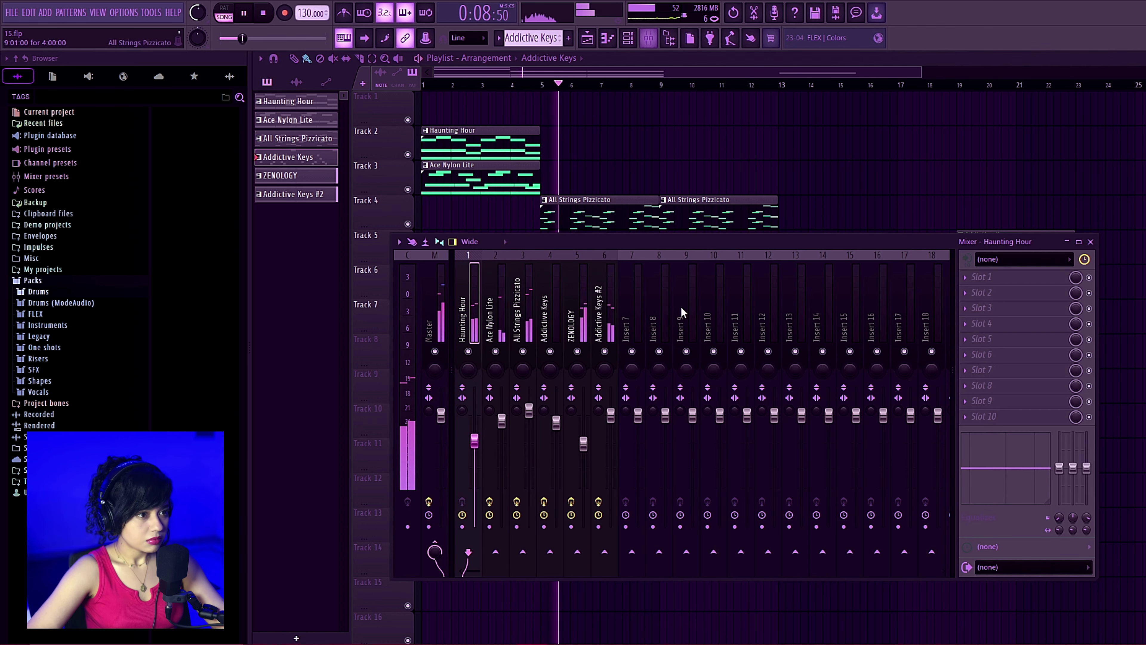
{"action": "left_click_drag", "start_coordinate": [530, 410], "coordinate": [538, 400]}
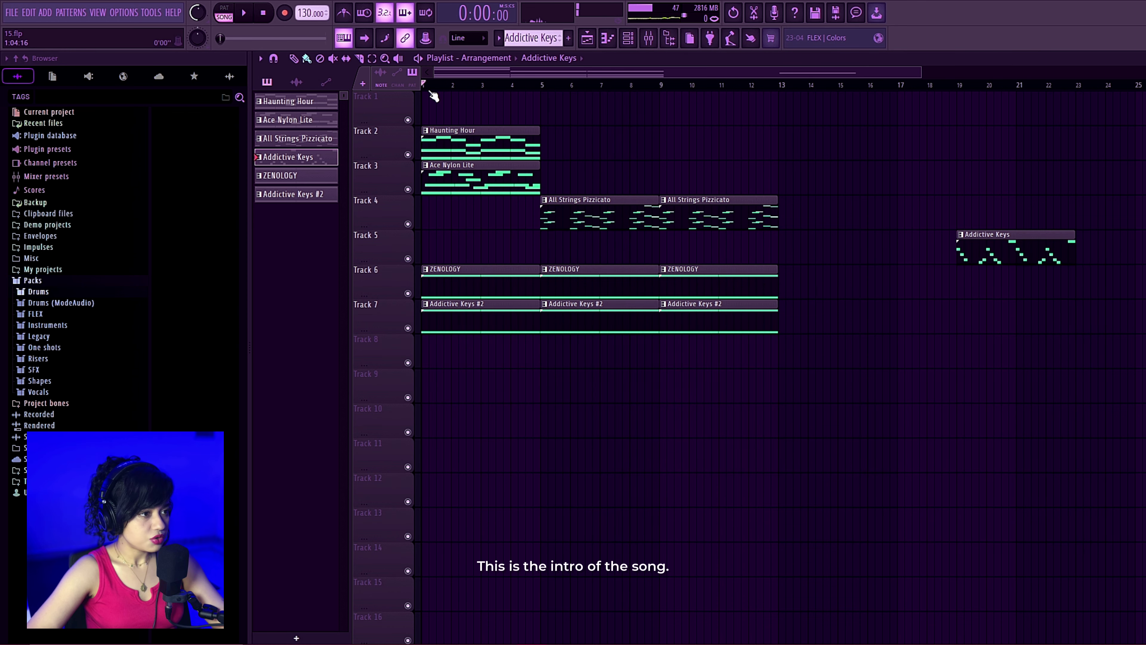
- Move the Addictive Keys clip farther along the timeline and copy the All Strings Pizzicato, ZENOLOGY and Addictive Keys #2 clips of bars 5–12 to bar 13
{"action": "scroll", "coordinate": [646, 253], "scroll_direction": "down", "scroll_amount": 2, "text": "ctrl"}
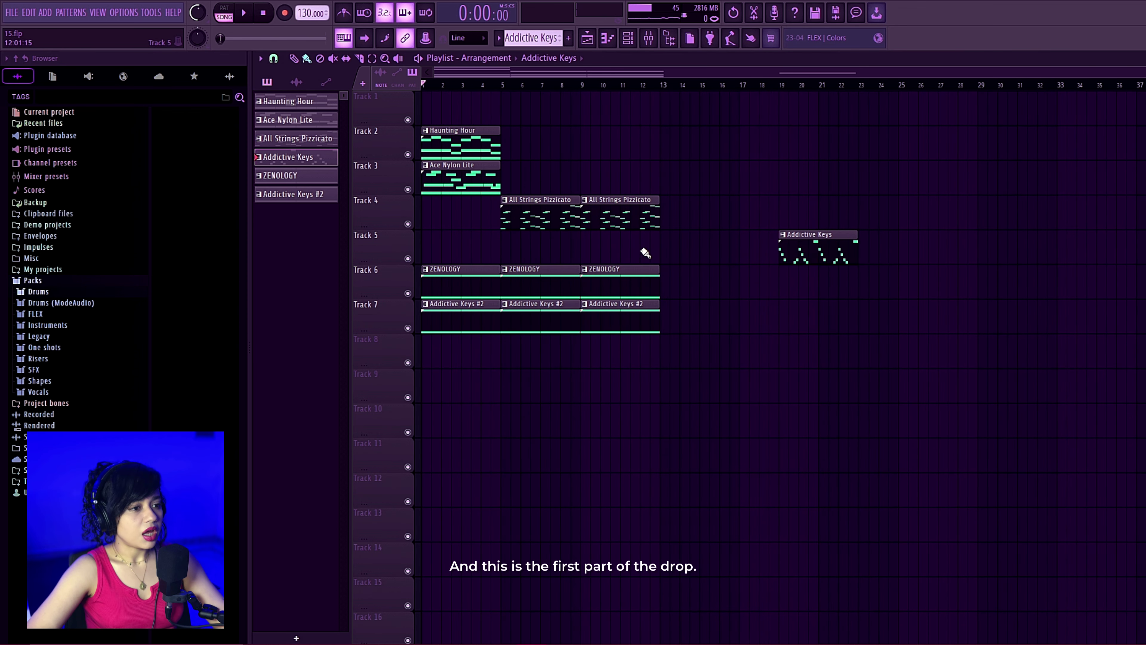
{"action": "left_click_drag", "start_coordinate": [791, 244], "coordinate": [930, 244]}
{"action": "left_click_drag", "start_coordinate": [720, 194], "coordinate": [504, 373]}
{"action": "left_click_drag", "start_coordinate": [519, 298], "coordinate": [678, 300], "text": "shift"}
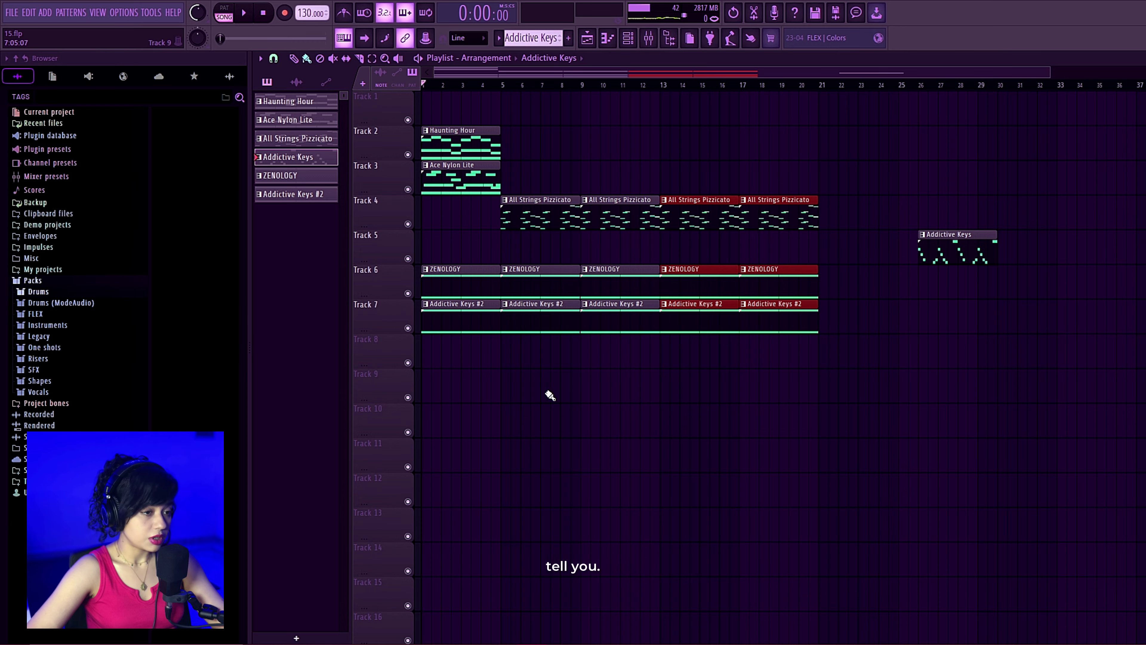
- Place the Addictive Keys clip at bar 13 with a copy at bar 17, both on Track 5
{"action": "scroll", "coordinate": [760, 387], "scroll_direction": "down", "scroll_amount": 1, "text": "ctrl"}
{"action": "left_click", "coordinate": [722, 362]}
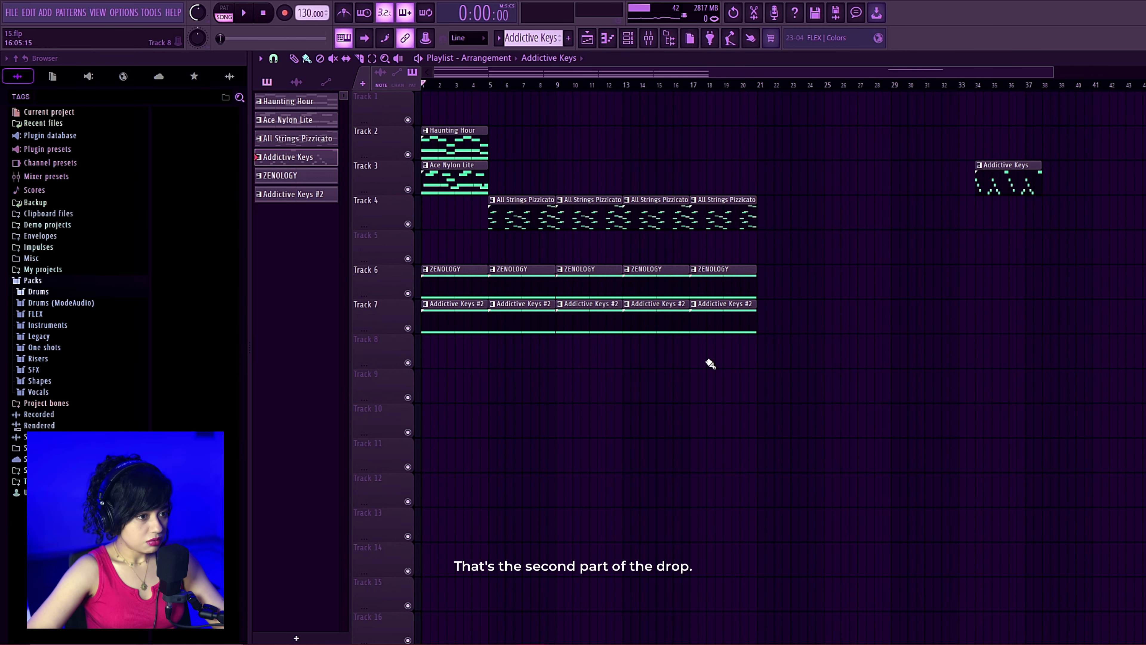
{"action": "left_click_drag", "start_coordinate": [997, 179], "coordinate": [653, 182]}
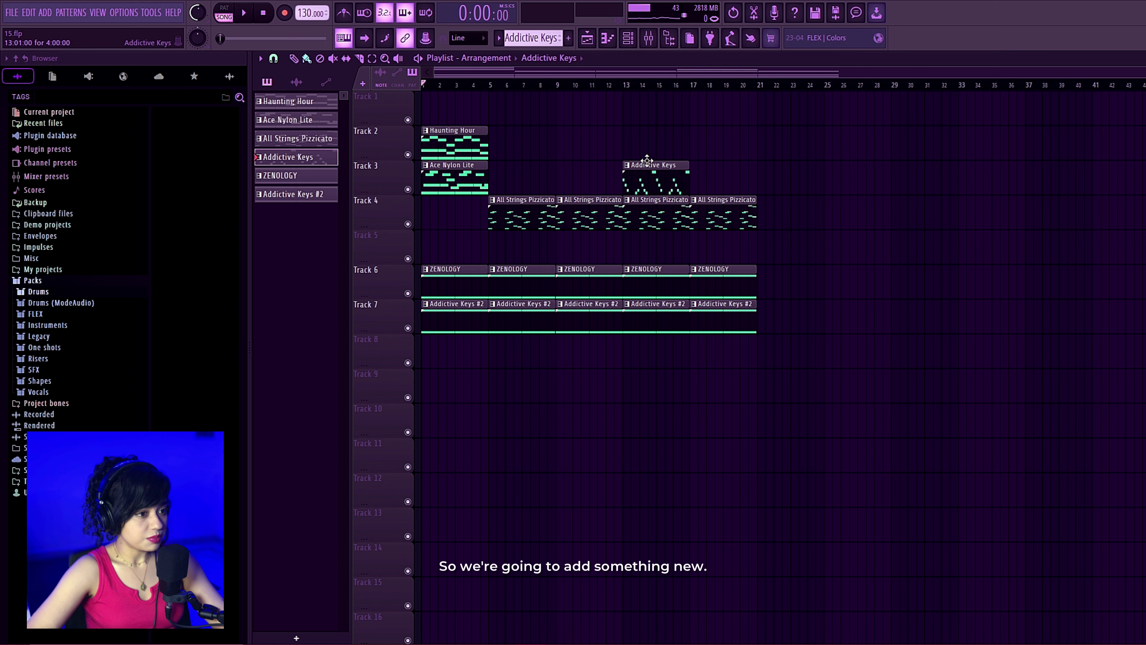
{"action": "left_click_drag", "start_coordinate": [752, 179], "coordinate": [723, 172]}
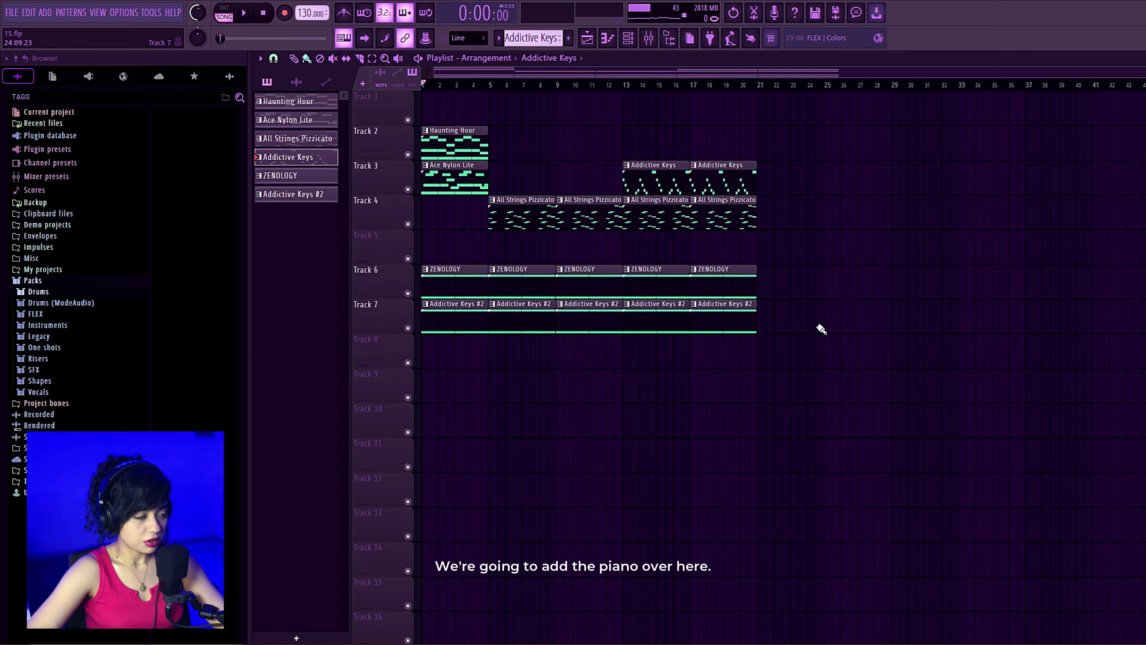
{"action": "left_click_drag", "start_coordinate": [791, 159], "coordinate": [650, 258]}
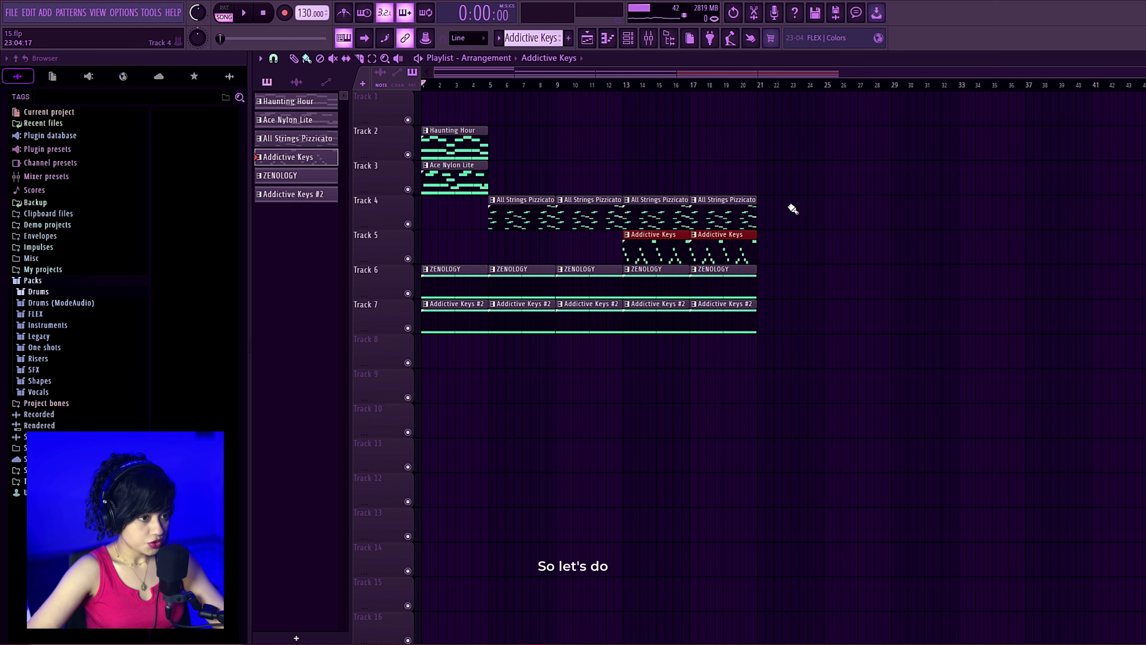
- Copy the Ace Nylon Lite clip to bars 21, 25, 29 and 33, and copy both Addictive Keys clips to bar 29
{"action": "left_click_drag", "start_coordinate": [562, 157], "coordinate": [789, 205]}
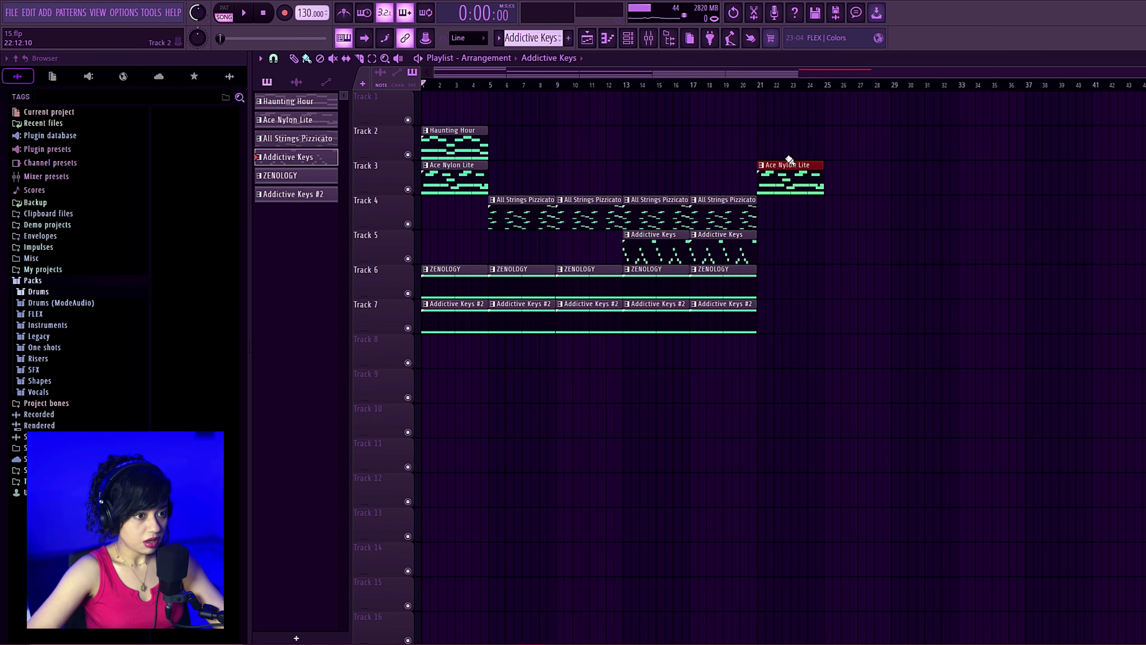
{"action": "left_click_drag", "start_coordinate": [789, 160], "coordinate": [912, 176]}
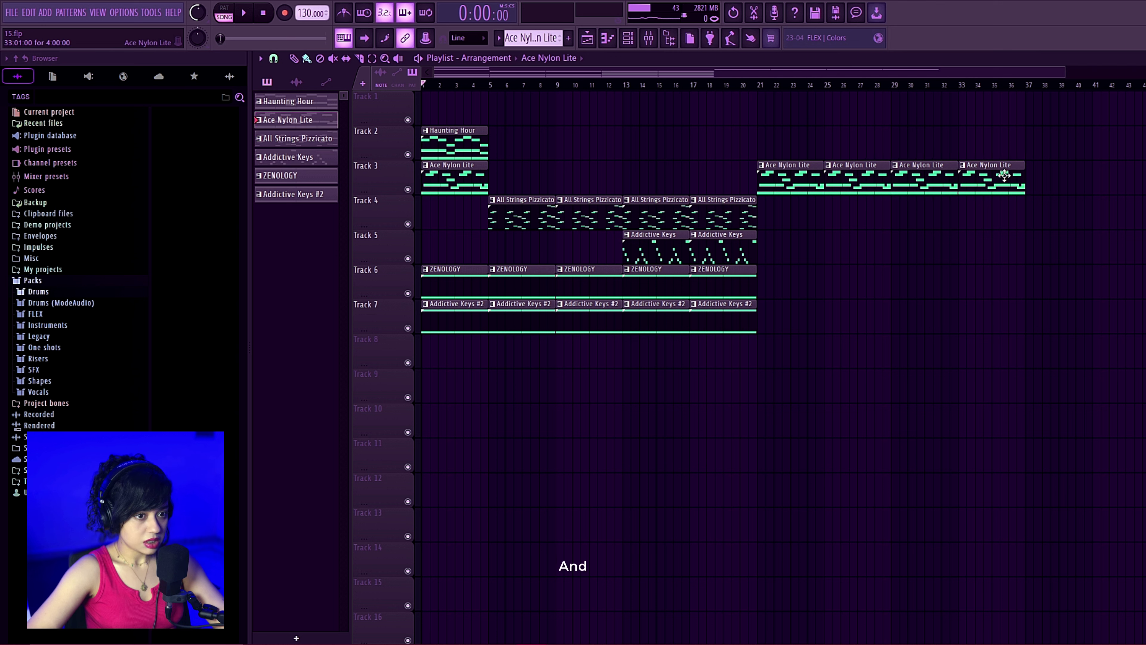
{"action": "left_click_drag", "start_coordinate": [791, 255], "coordinate": [920, 246]}
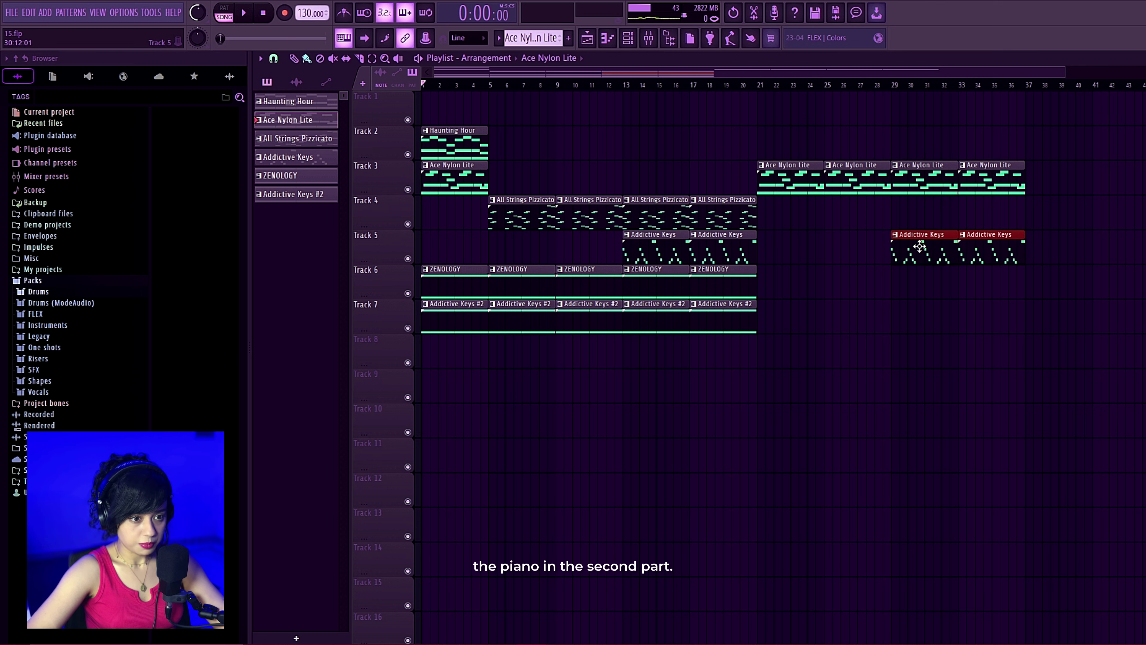
- Play the song from bar 13 and raise the Addictive Keys #2 track's mixer volume to 108%
{"action": "left_click", "coordinate": [761, 87]}
{"action": "left_click", "coordinate": [624, 87]}
{"action": "key", "text": "space"}
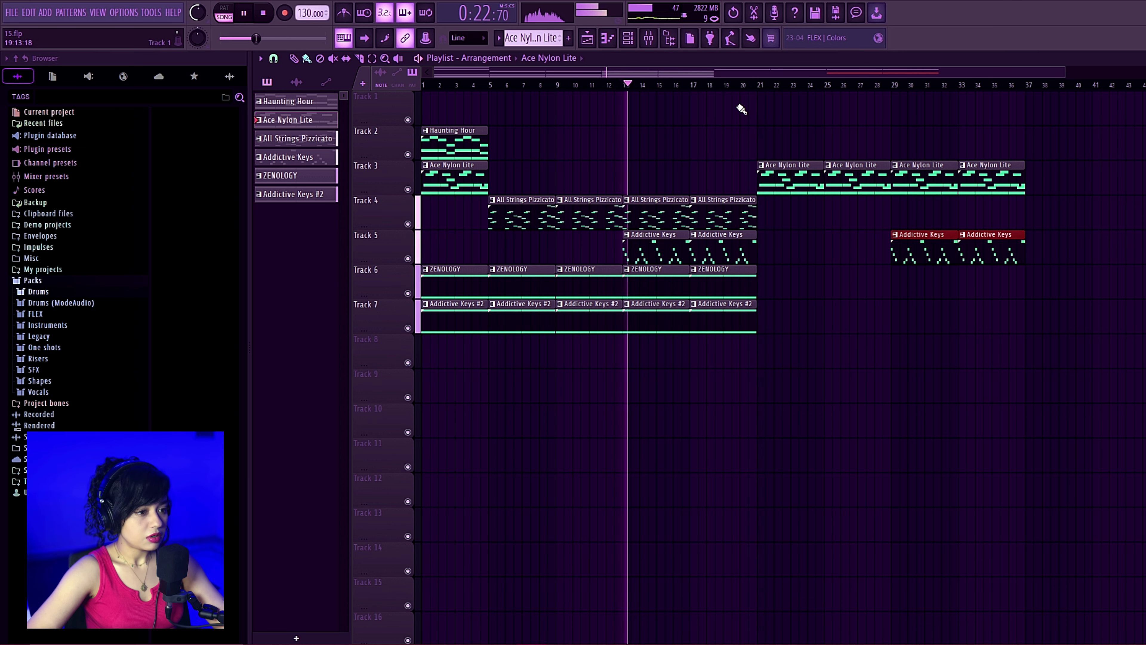
{"action": "left_click", "coordinate": [649, 38]}
{"action": "left_click_drag", "start_coordinate": [611, 416], "coordinate": [611, 405]}
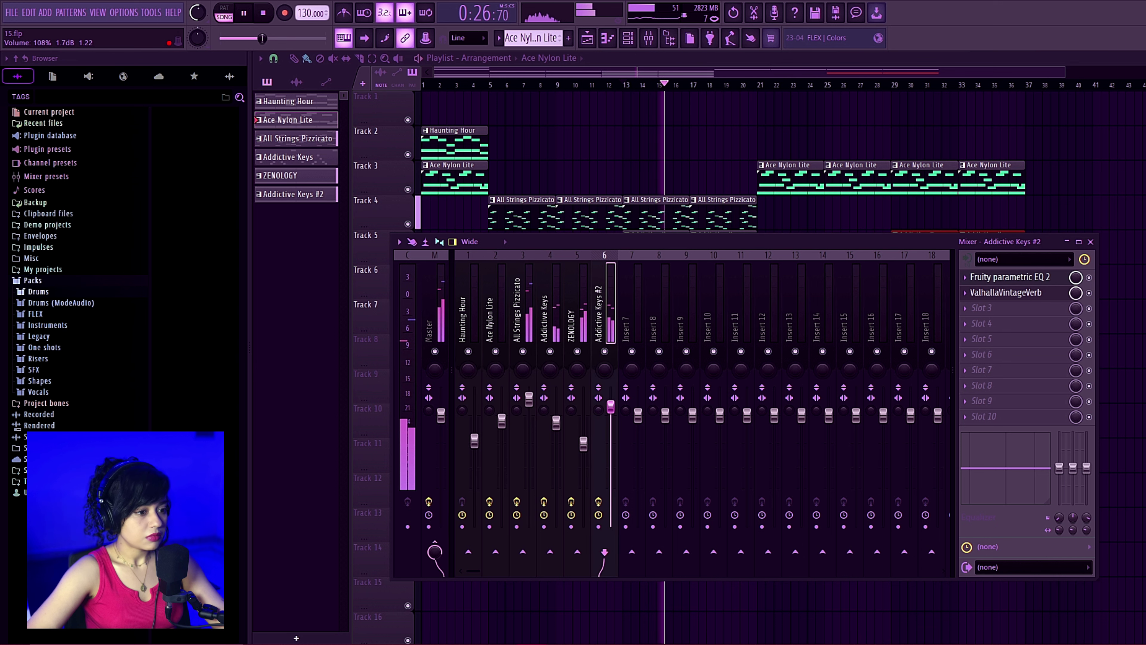
{"action": "key", "text": "space"}
{"action": "key", "text": "F9"}
- Listen to the arrangement from bar 21 and from bar 29
{"action": "left_click", "coordinate": [760, 87]}
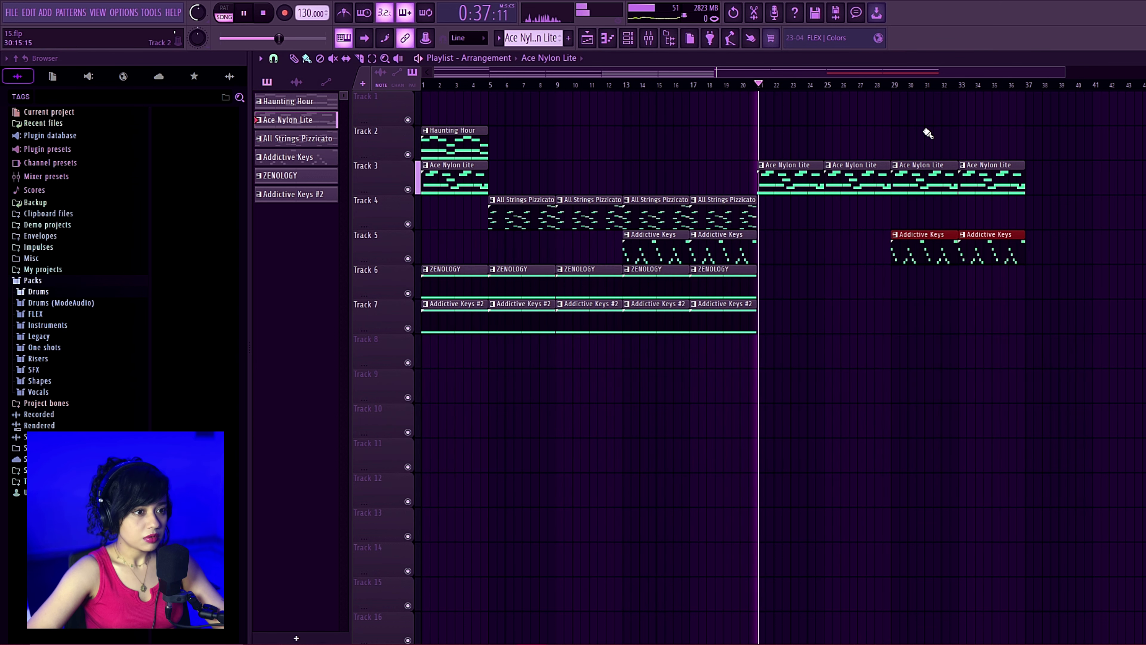
{"action": "left_click", "coordinate": [893, 88]}
{"action": "key", "text": "space"}
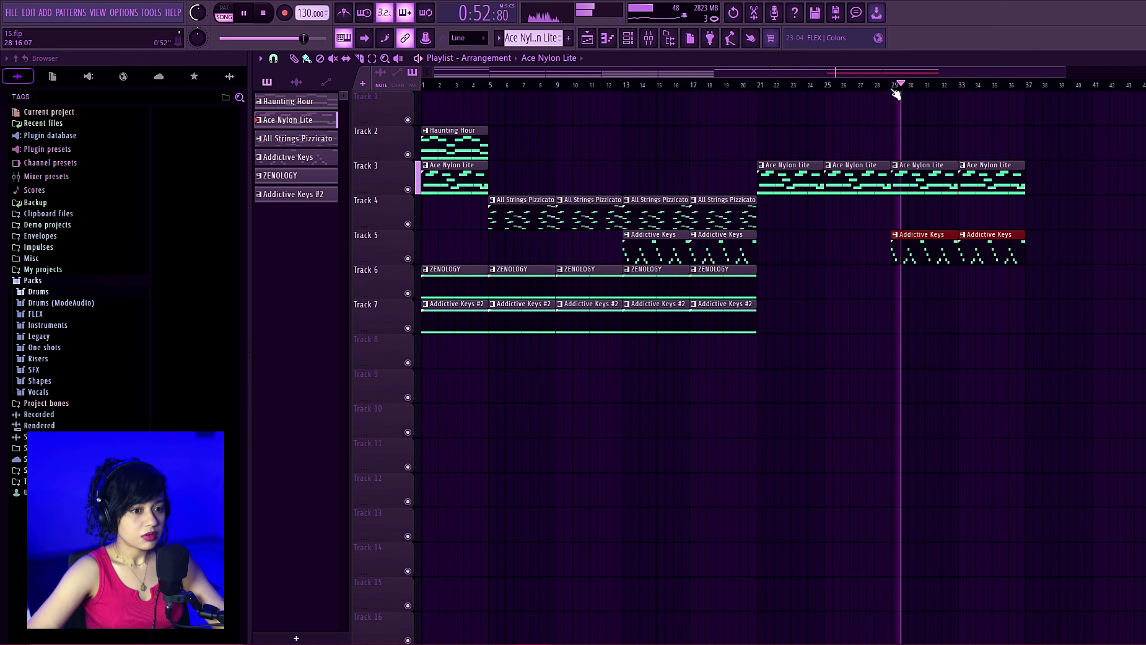
{"action": "key", "text": "space"}
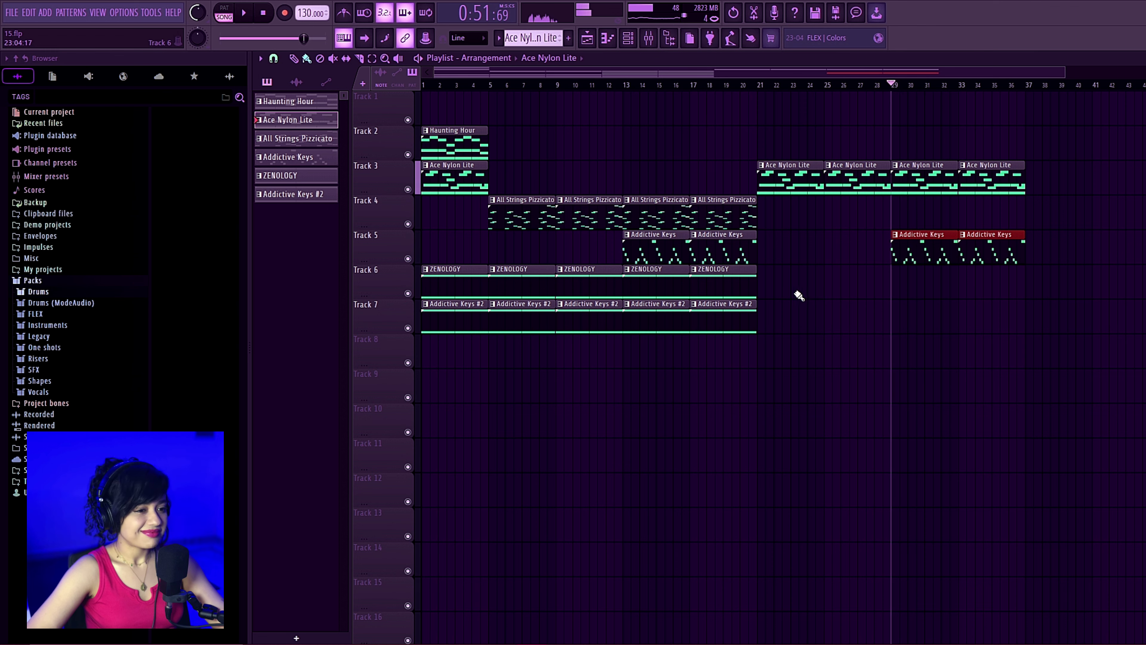
- Copy the ZENOLOGY and Addictive Keys #2 clips onto Tracks 6 and 7 so they fill bars 21 to 36
{"action": "left_click_drag", "start_coordinate": [808, 264], "coordinate": [422, 402]}
{"action": "key", "text": "ctrl+b"}
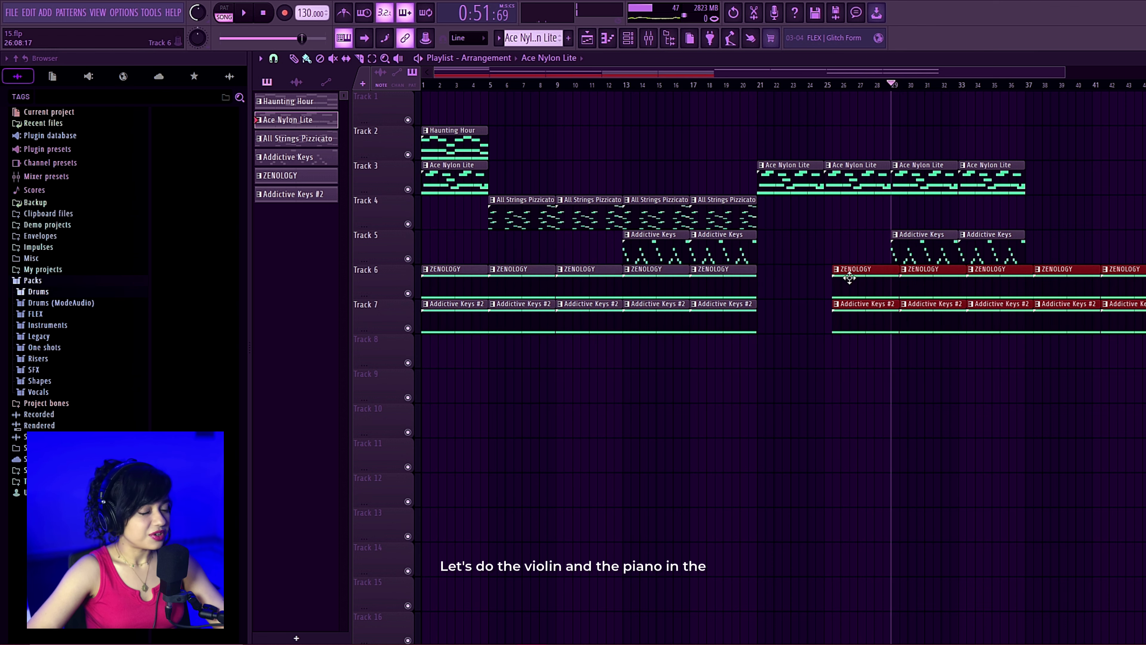
{"action": "scroll", "coordinate": [724, 326], "scroll_direction": "down", "scroll_amount": 2}
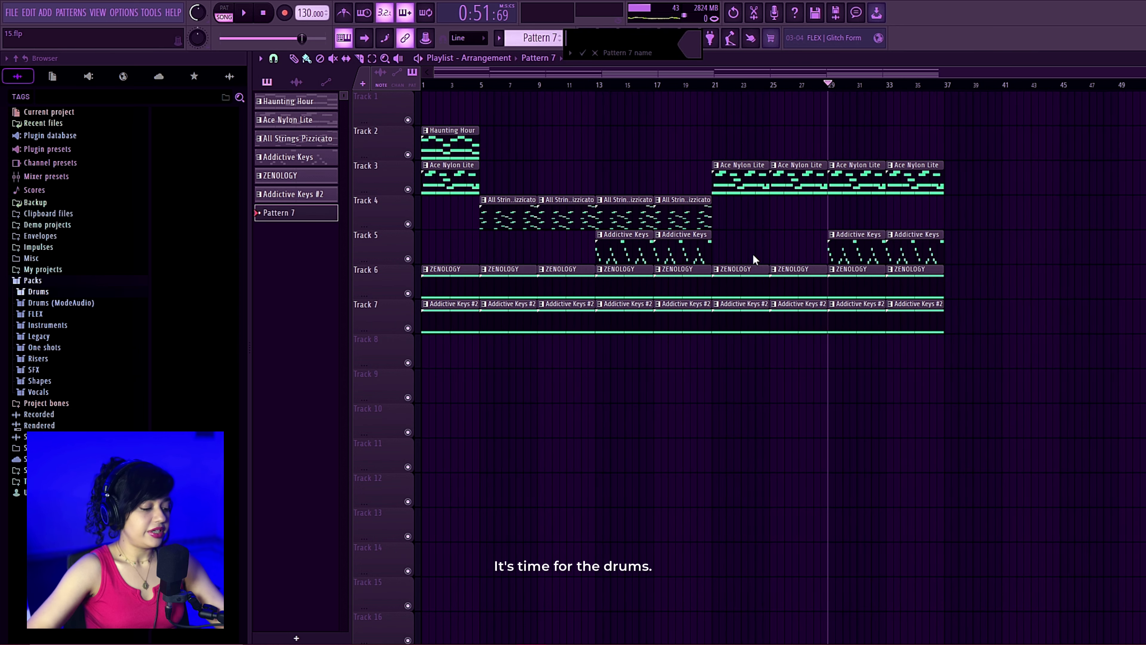
- Name the new pattern Drums and paint its clips along Track 9 from bar 5 to the end of the arrangement
{"action": "type", "text": "Drums"}
{"action": "key", "text": "Return"}
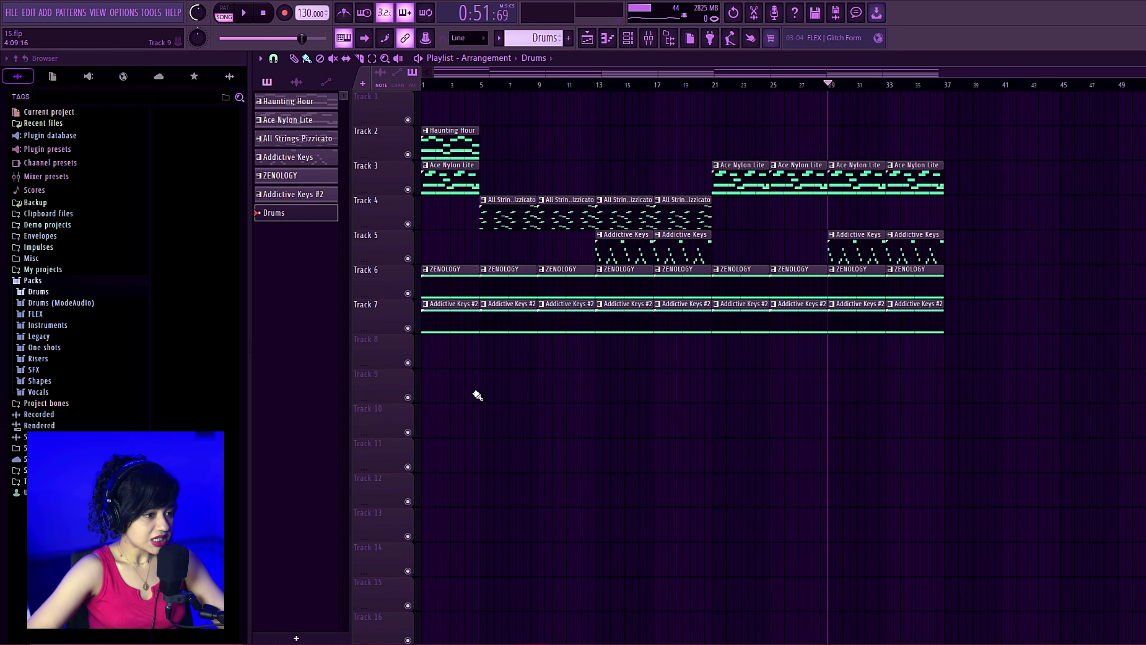
{"action": "left_click", "coordinate": [489, 378]}
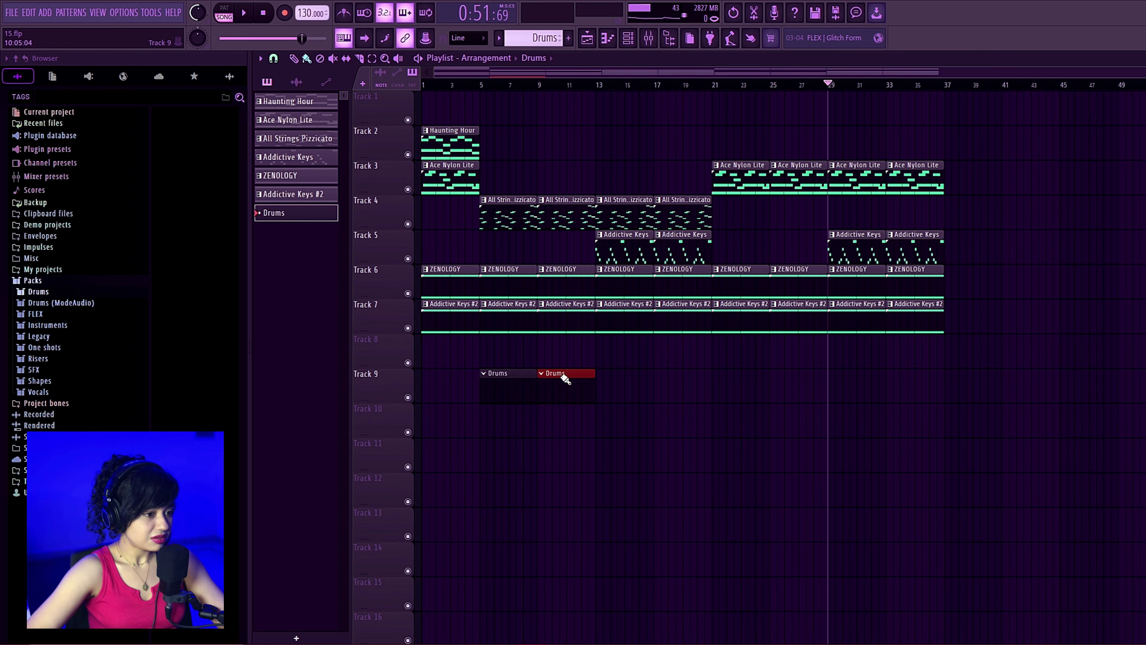
{"action": "left_click_drag", "start_coordinate": [566, 379], "coordinate": [923, 384]}
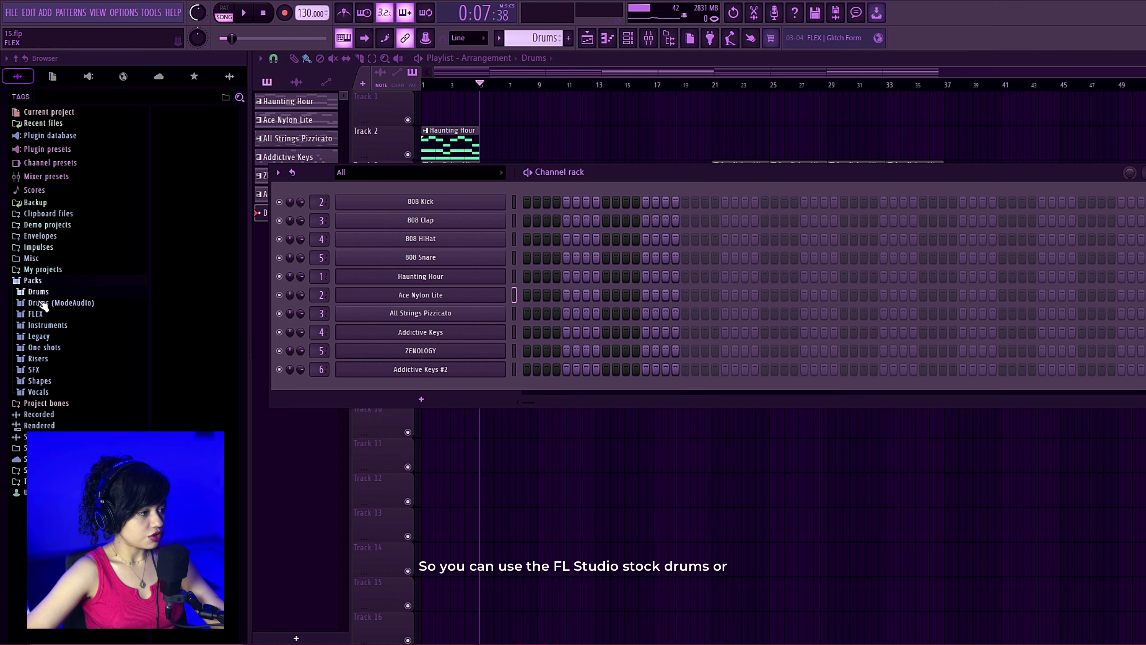
- Look through the One shots packs and open the Snares folder of the Rookie Season Drumkit
{"action": "left_click", "coordinate": [57, 348]}
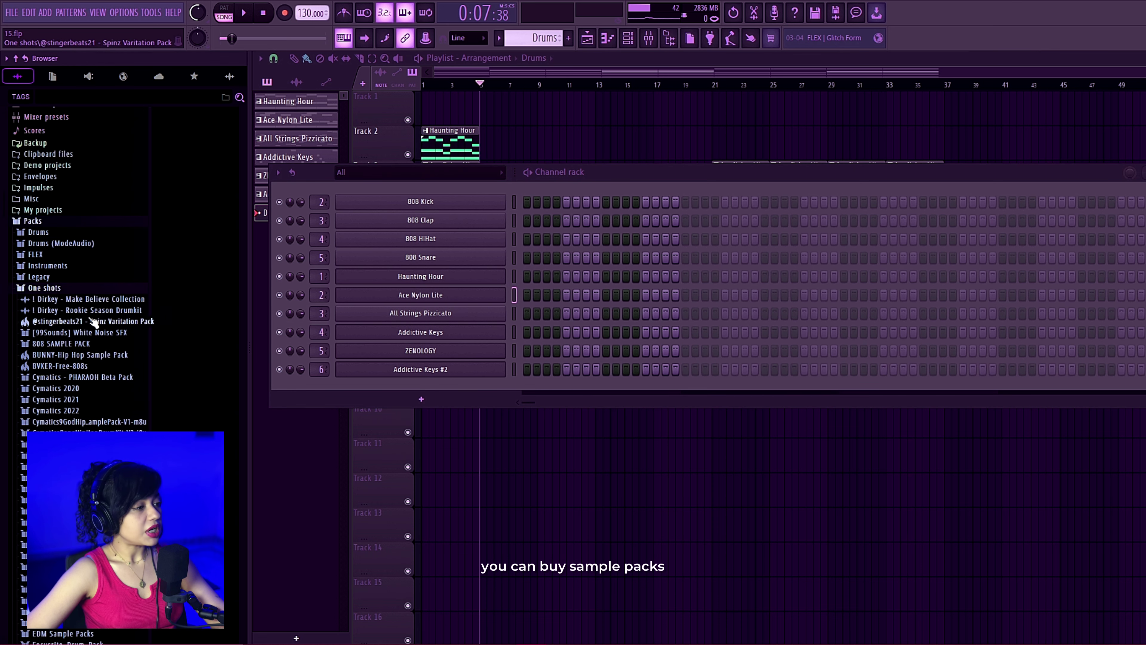
{"action": "scroll", "coordinate": [120, 312], "scroll_direction": "down", "scroll_amount": 3}
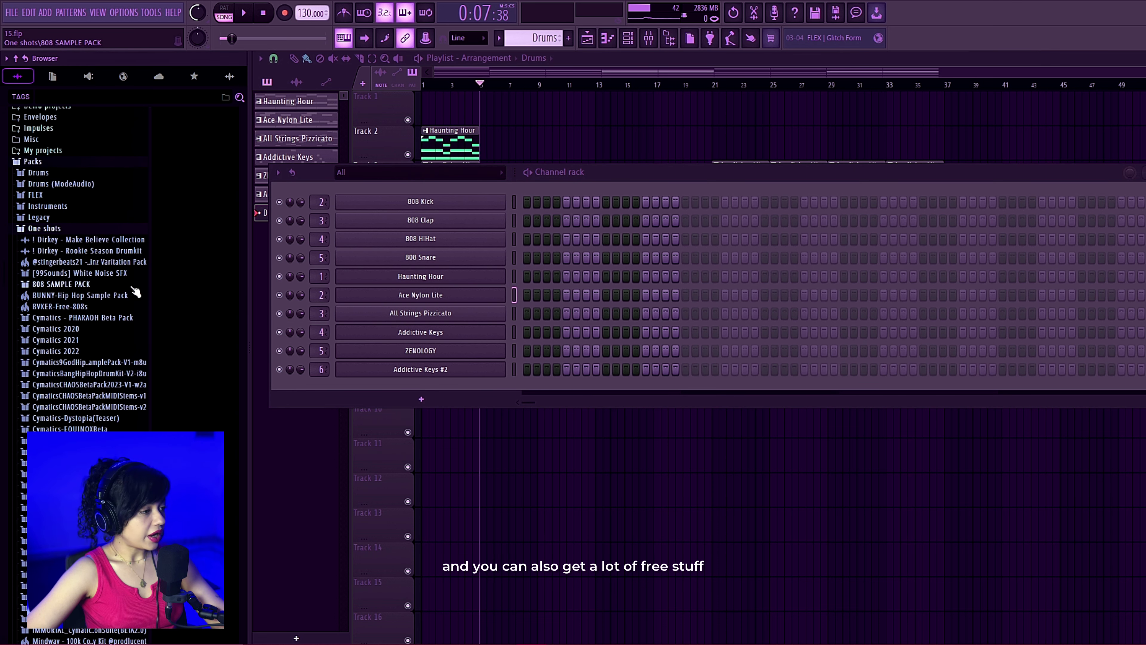
{"action": "scroll", "coordinate": [116, 279], "scroll_direction": "down", "scroll_amount": 3}
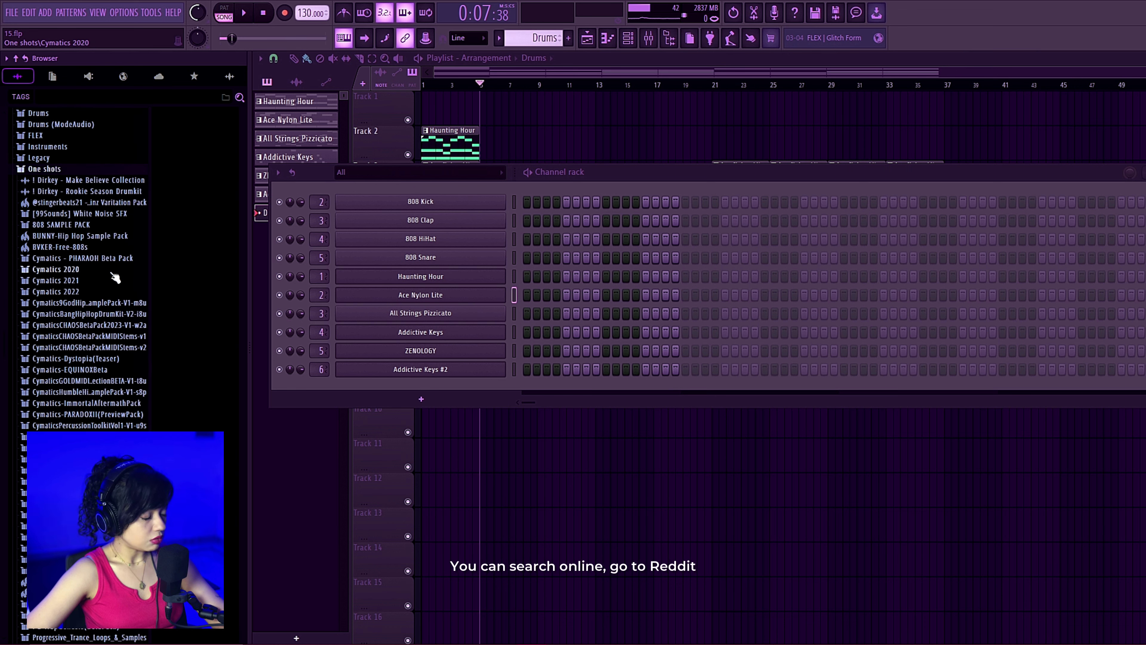
{"action": "scroll", "coordinate": [115, 277], "scroll_direction": "down", "scroll_amount": 3}
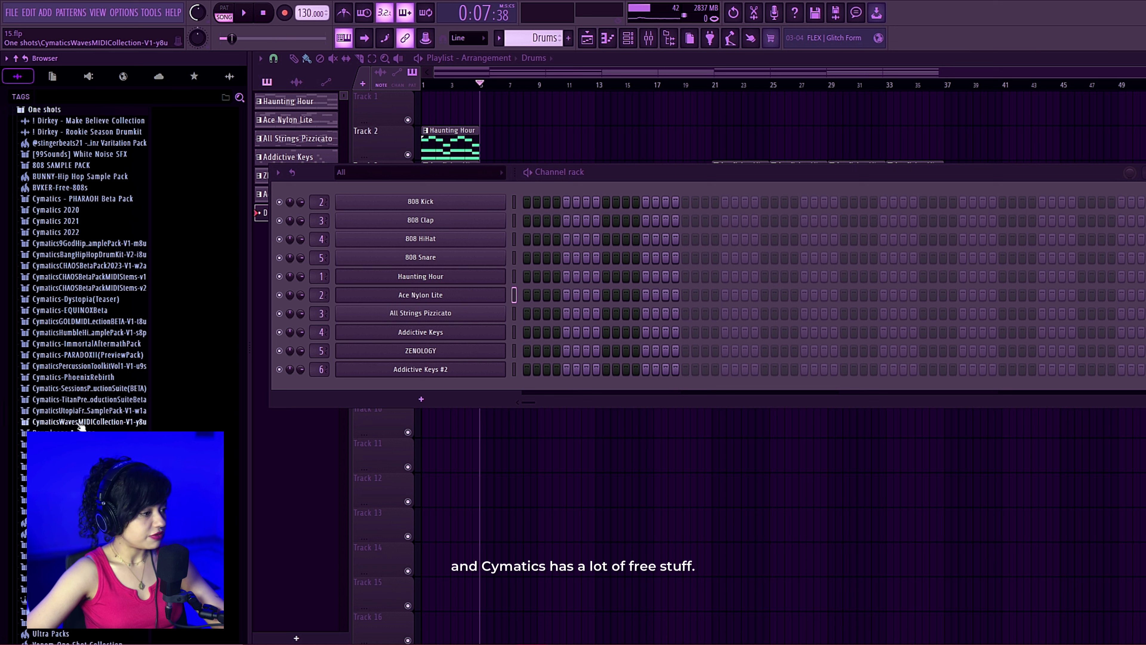
{"action": "scroll", "coordinate": [85, 403], "scroll_direction": "down", "scroll_amount": 3}
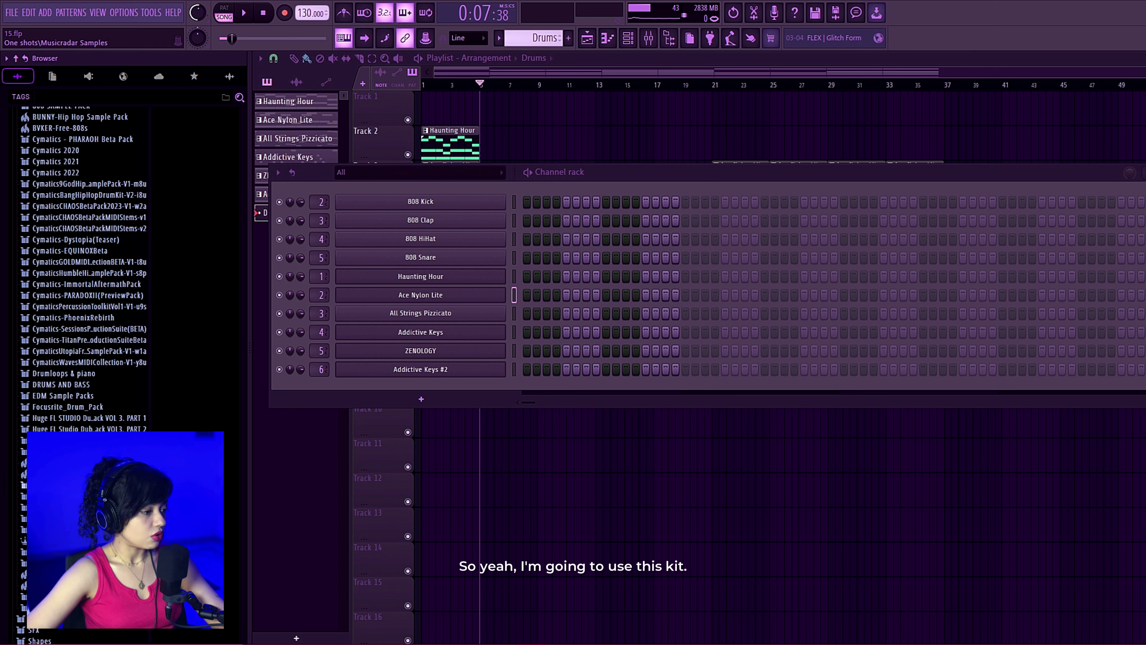
{"action": "scroll", "coordinate": [81, 253], "scroll_direction": "up", "scroll_amount": 5}
{"action": "left_click", "coordinate": [85, 251]}
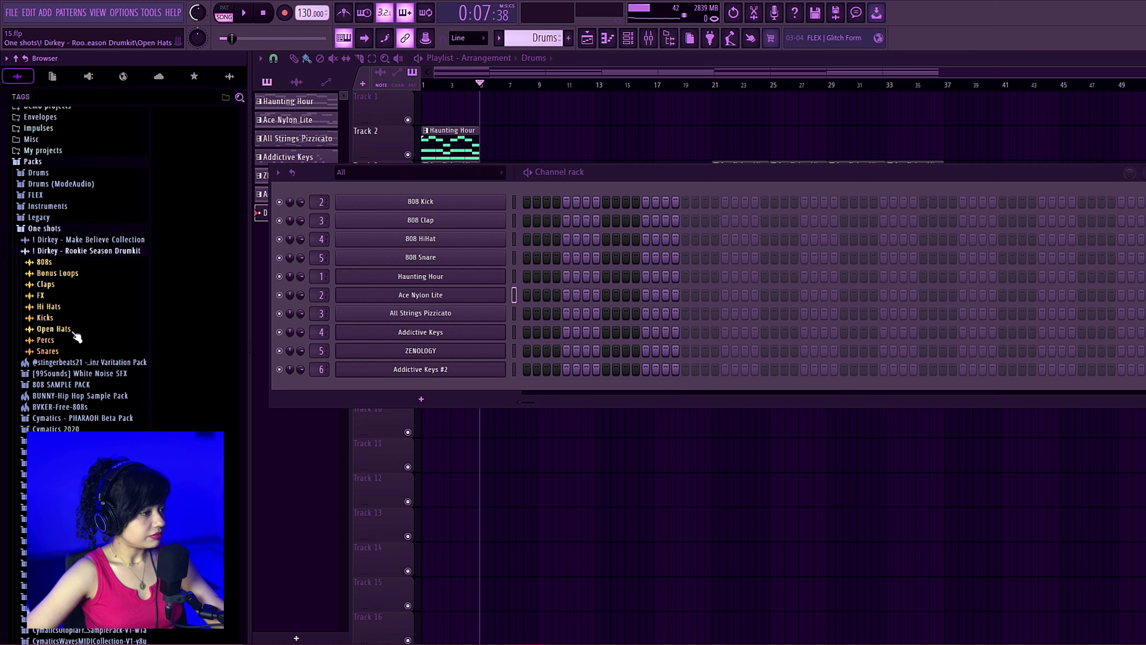
{"action": "left_click", "coordinate": [47, 351]}
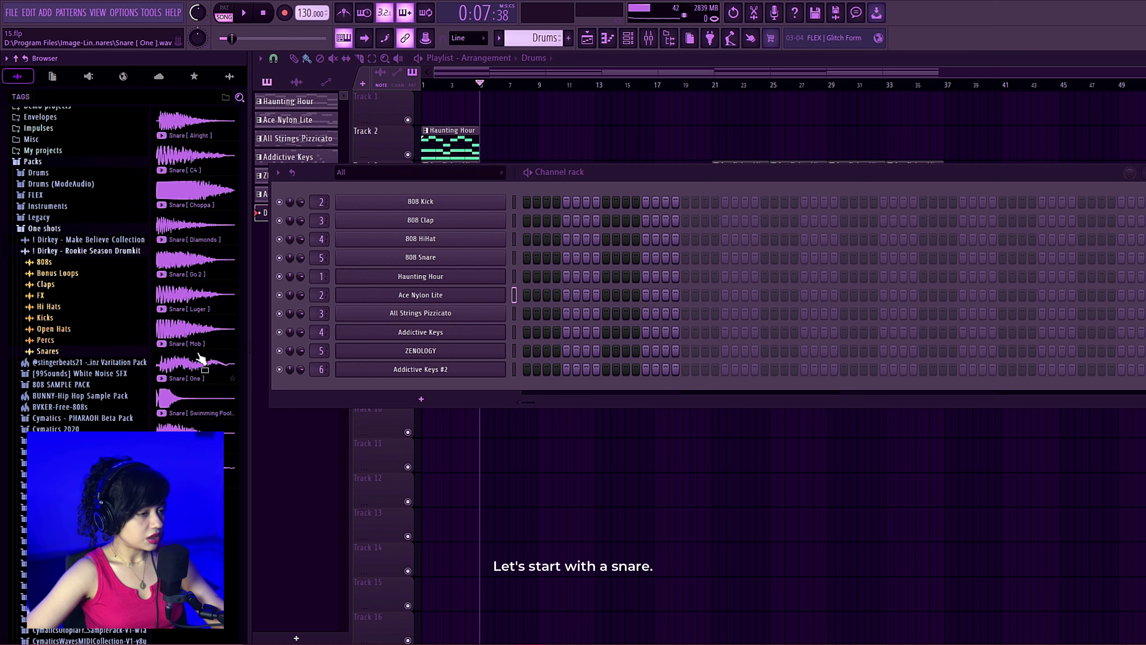
- Add Snare [ Choppa ] as a new channel and program hits on steps 9, 25, 41, 57 and 63 during playback
{"action": "left_click", "coordinate": [193, 194]}
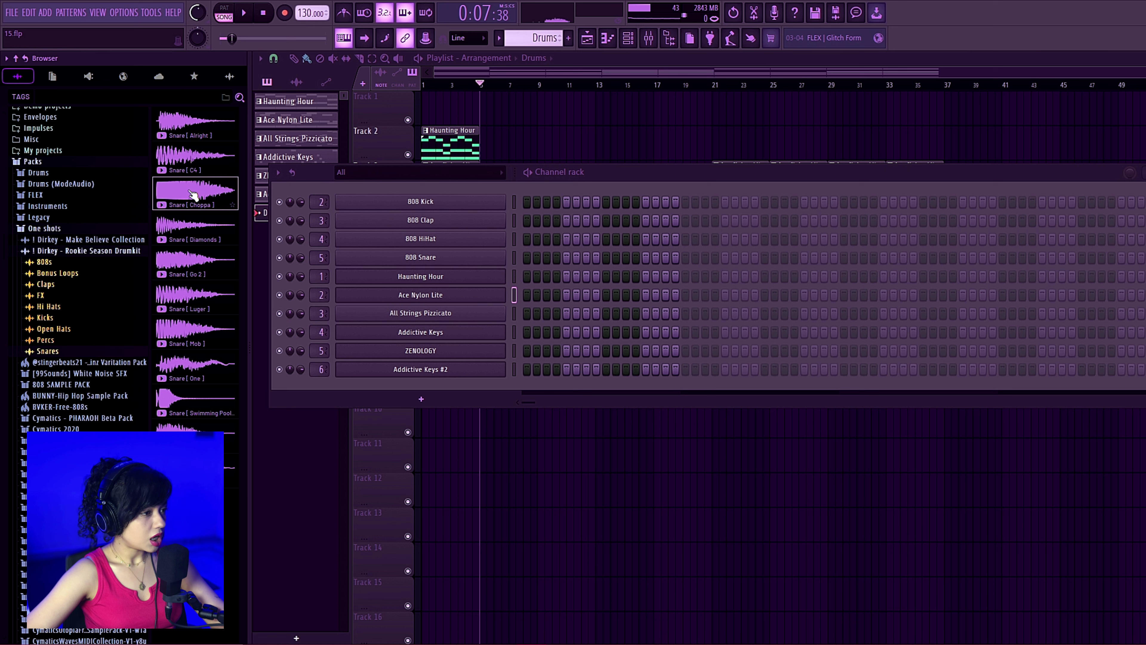
{"action": "left_click_drag", "start_coordinate": [205, 198], "coordinate": [478, 390]}
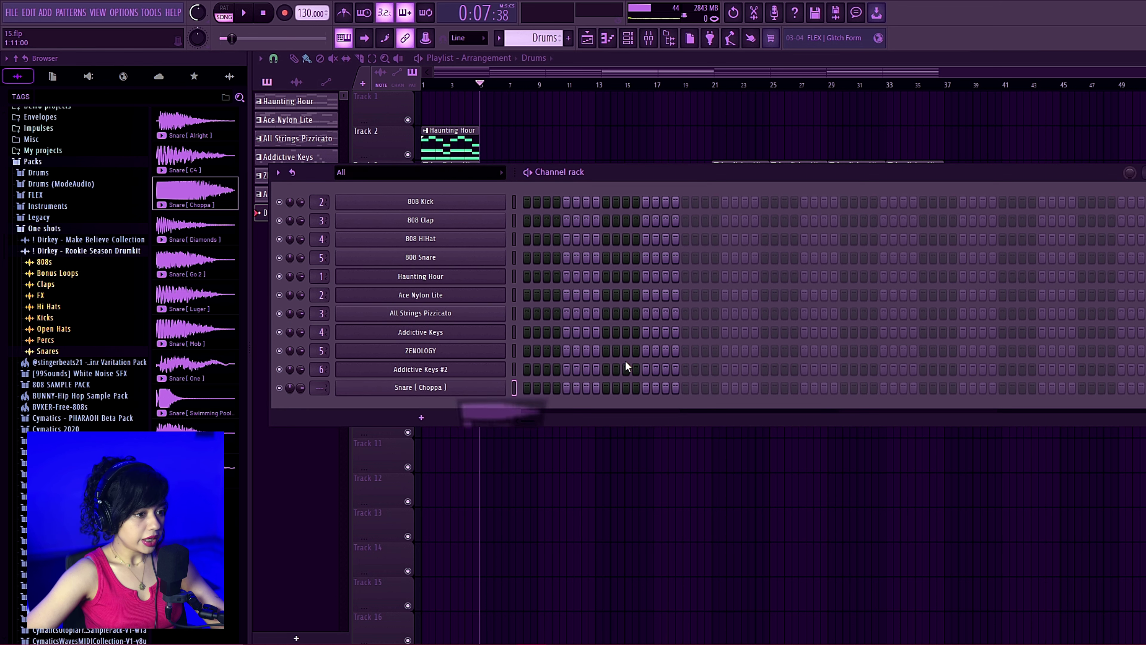
{"action": "key", "text": "space"}
{"action": "left_click", "coordinate": [606, 388]}
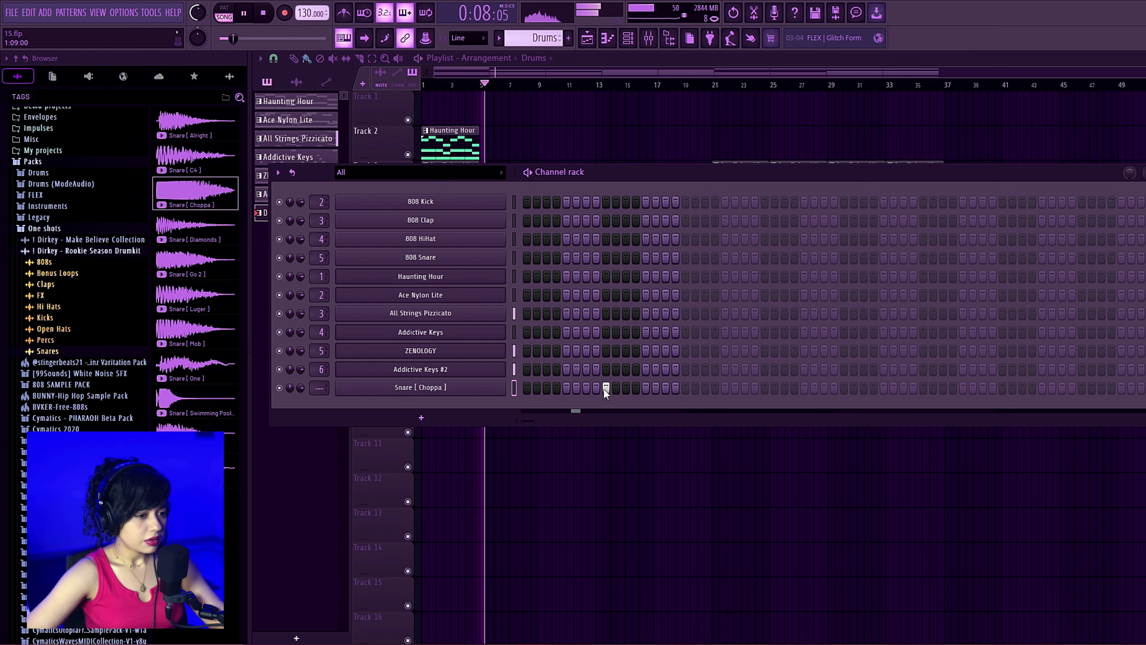
{"action": "left_click", "coordinate": [765, 387]}
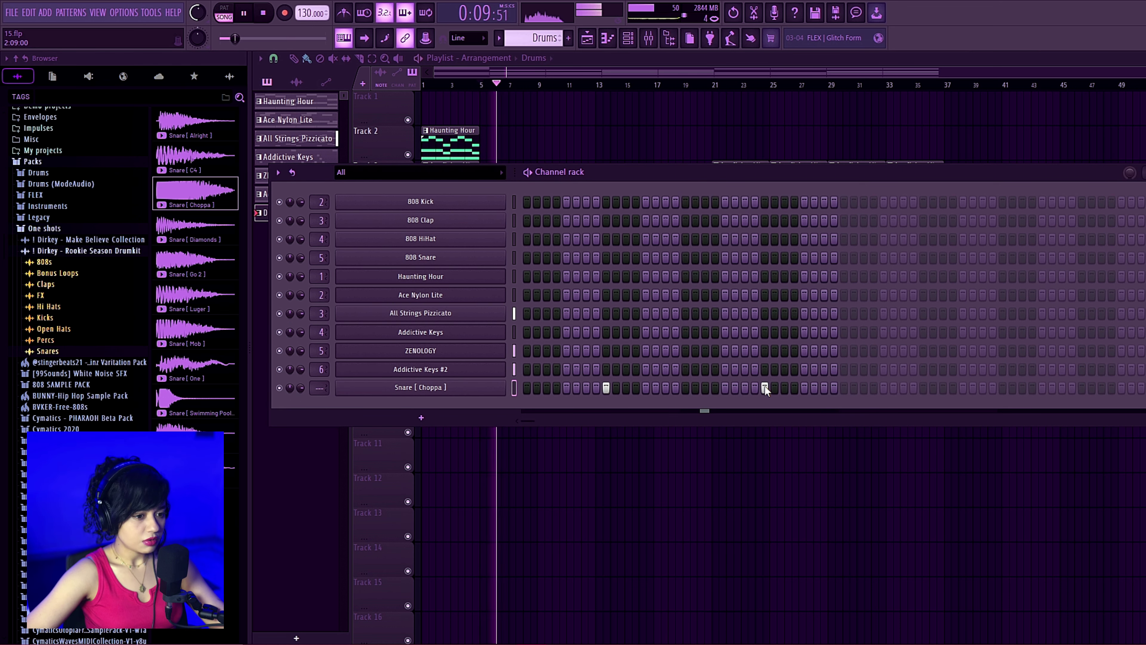
{"action": "left_click", "coordinate": [923, 387]}
{"action": "left_click", "coordinate": [1082, 388]}
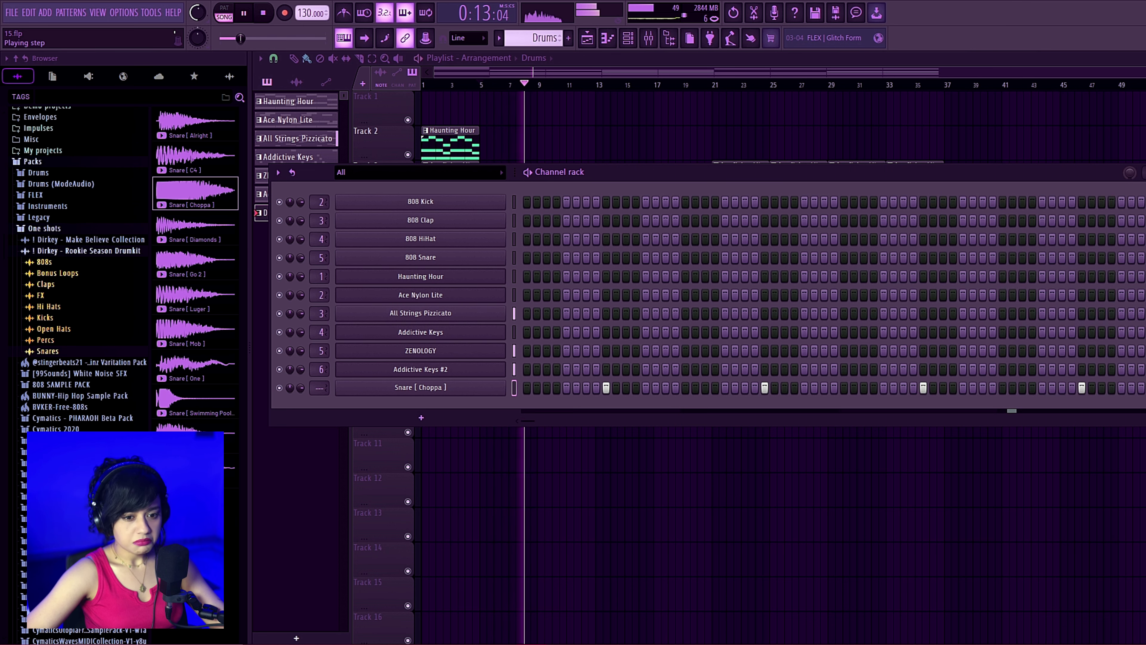
{"action": "left_click", "coordinate": [1141, 388]}
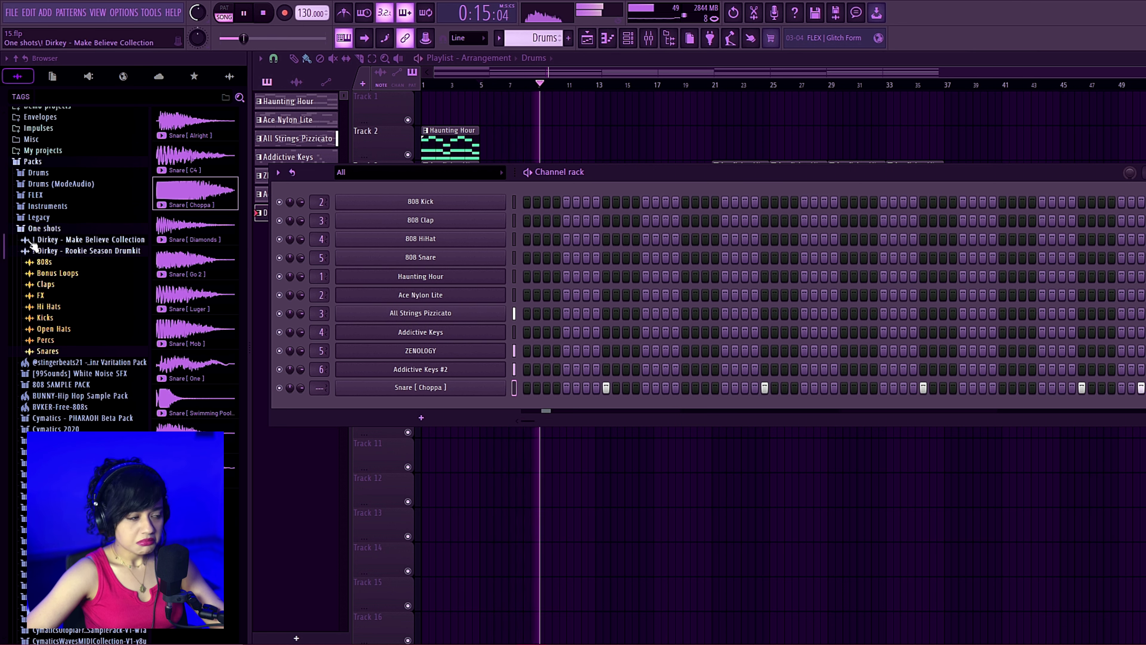
{"action": "key", "text": "space"}
- Add Snare [ Alright ] as a new channel and program hits on steps 15, 47 and 51 during playback
{"action": "left_click_drag", "start_coordinate": [191, 118], "coordinate": [452, 406]}
{"action": "key", "text": "space"}
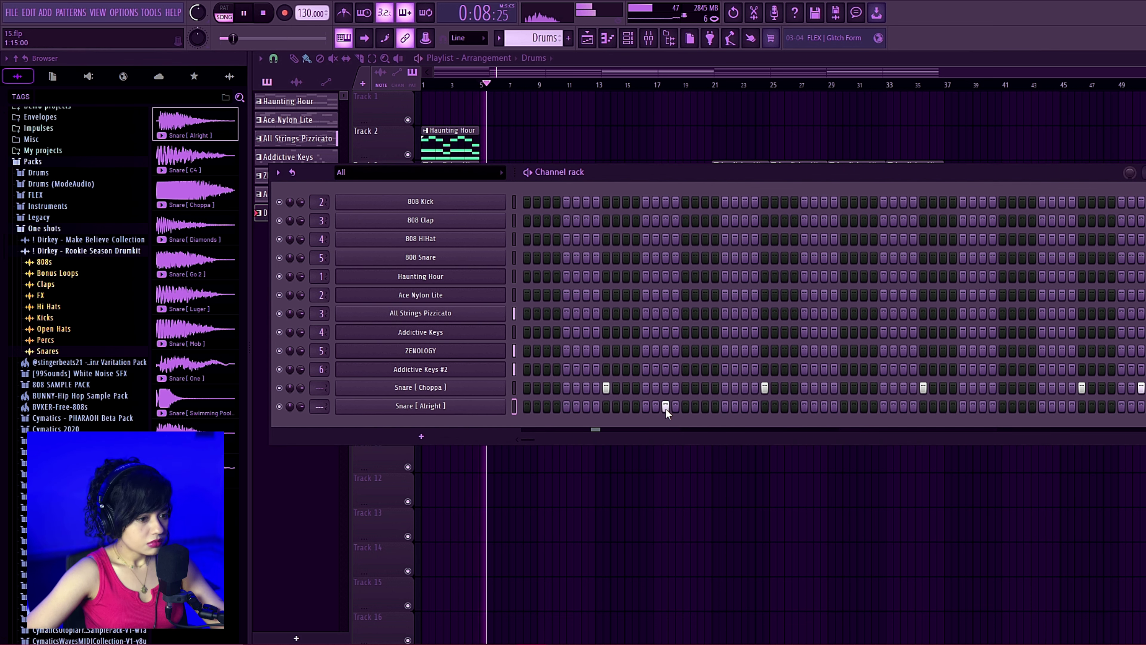
{"action": "left_click", "coordinate": [665, 406]}
{"action": "left_click", "coordinate": [983, 406]}
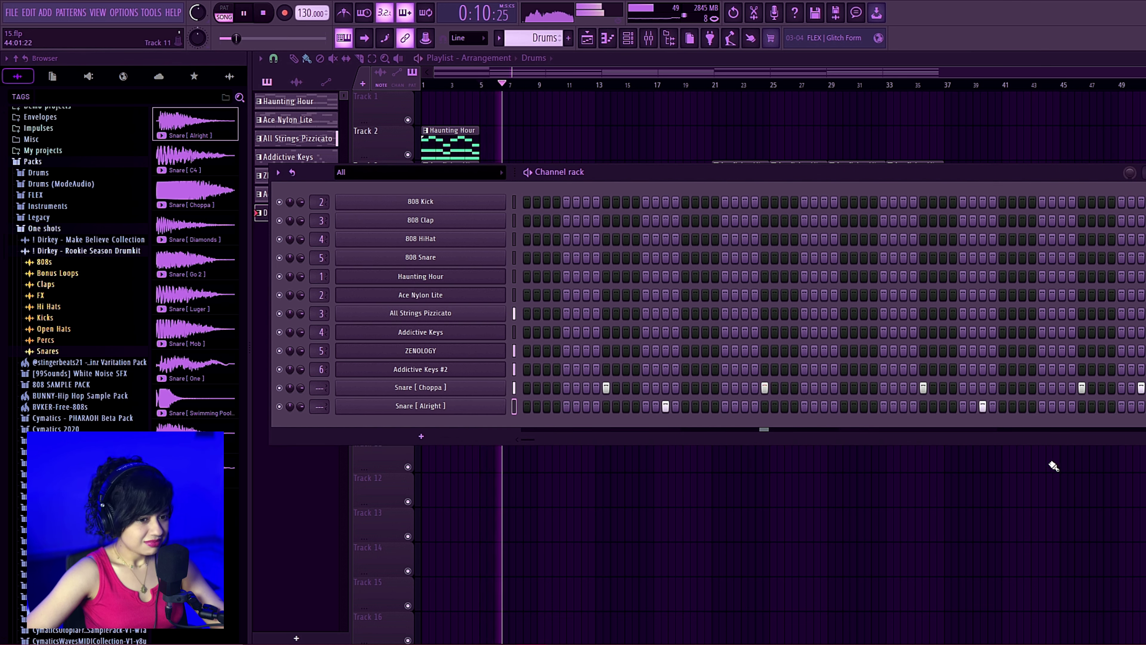
{"action": "left_click", "coordinate": [1023, 406]}
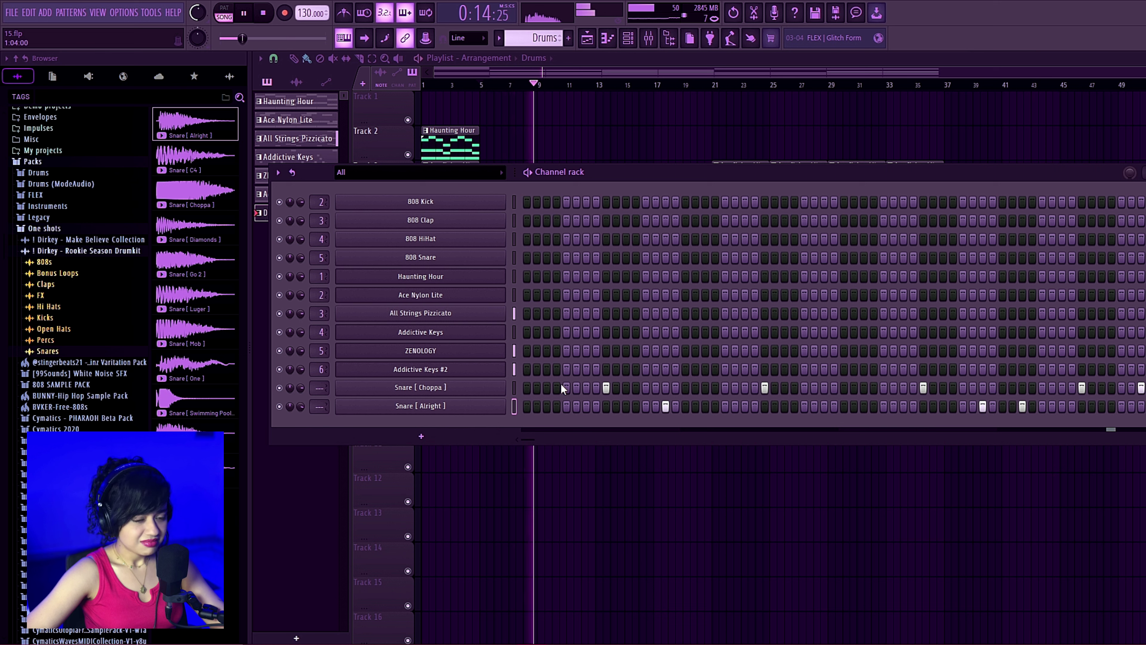
{"action": "key", "text": "space"}
- Preview the kit's hi-hats, add Hi Hat [ Rex ] as a new channel and fill each 2 steps
{"action": "left_click", "coordinate": [48, 306]}
{"action": "left_click", "coordinate": [201, 301]}
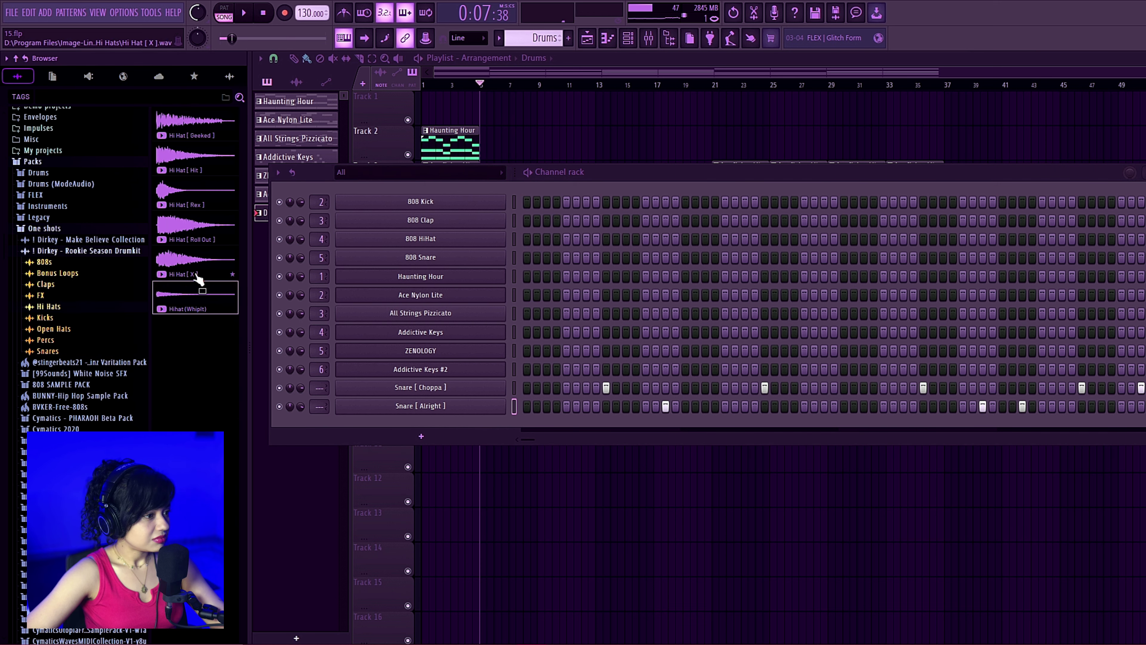
{"action": "left_click", "coordinate": [174, 199]}
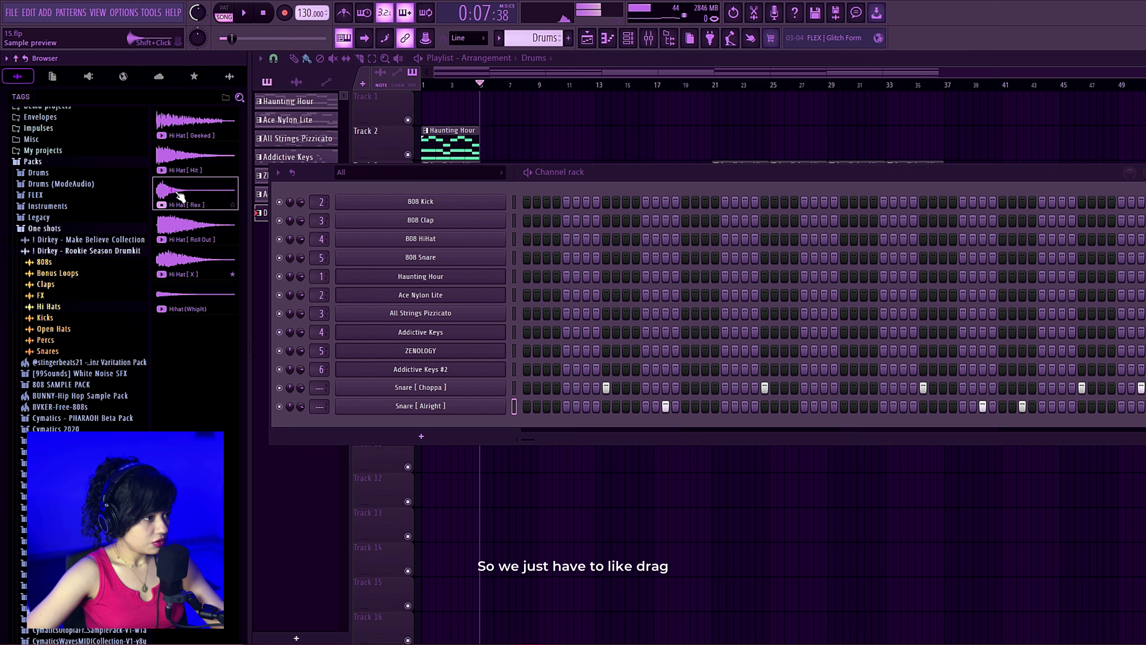
{"action": "left_click_drag", "start_coordinate": [241, 301], "coordinate": [383, 429]}
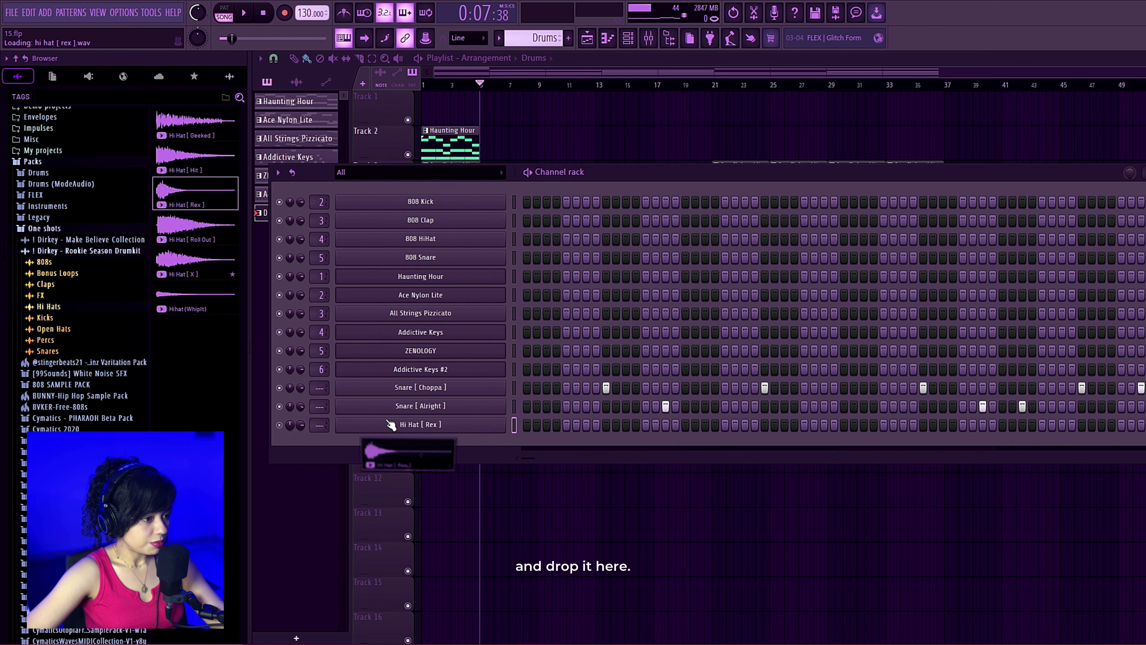
{"action": "right_click", "coordinate": [456, 427]}
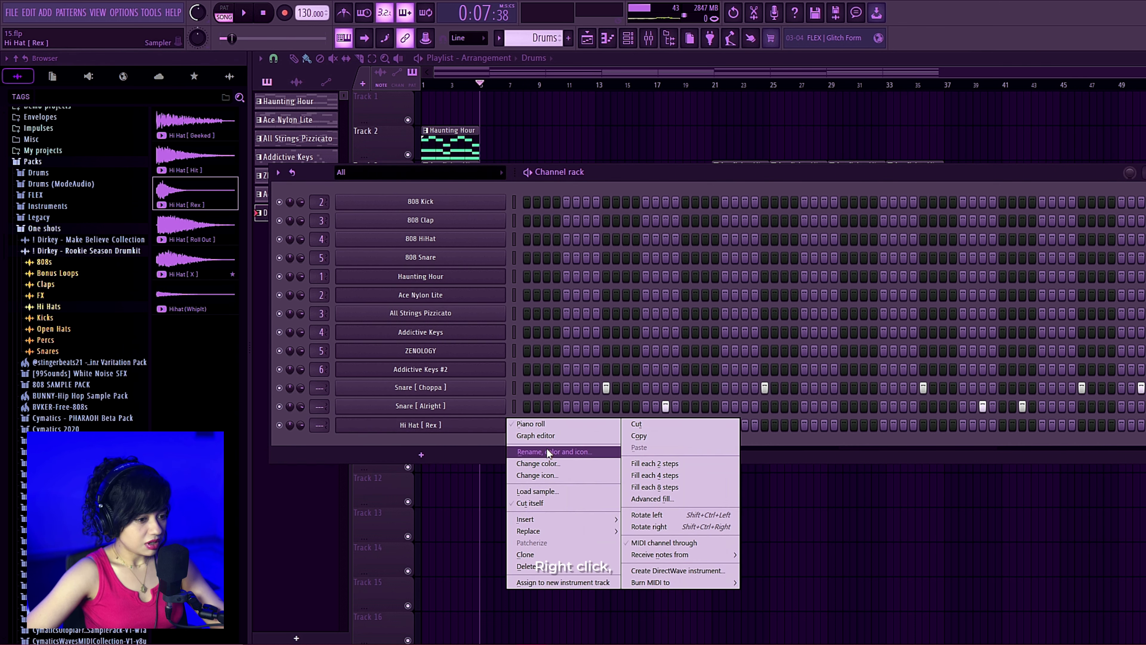
{"action": "left_click", "coordinate": [684, 462]}
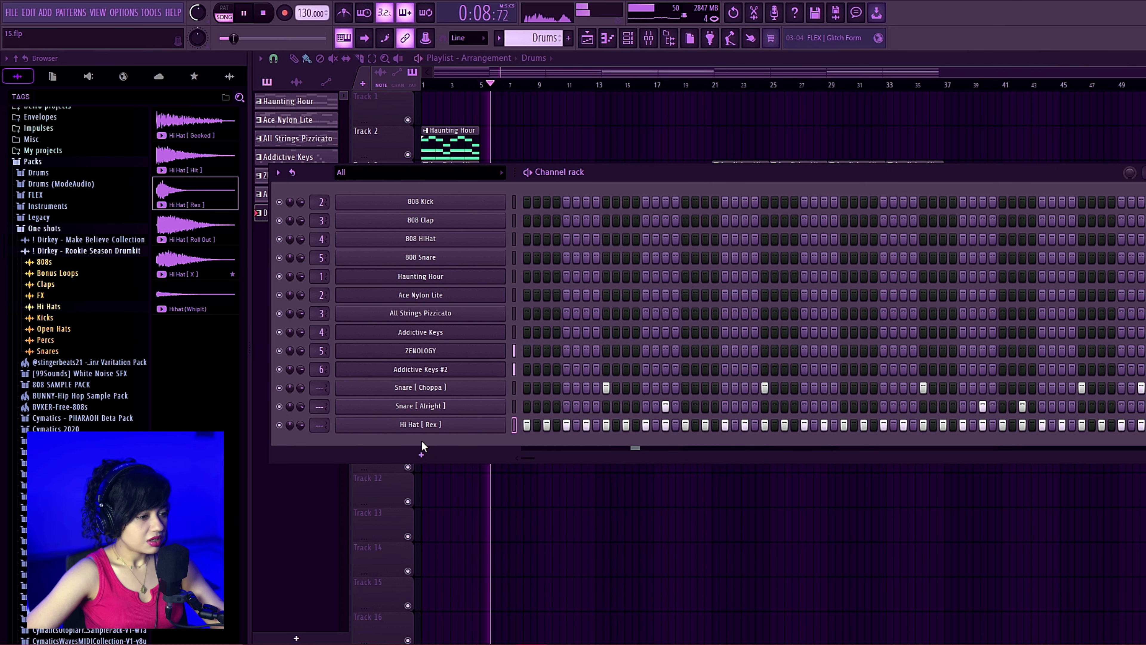
- Open the Hi Hat [ Rex ] notes in the piano roll and remove the second hit of bar 1
{"action": "right_click", "coordinate": [503, 424]}
{"action": "left_click", "coordinate": [528, 426]}
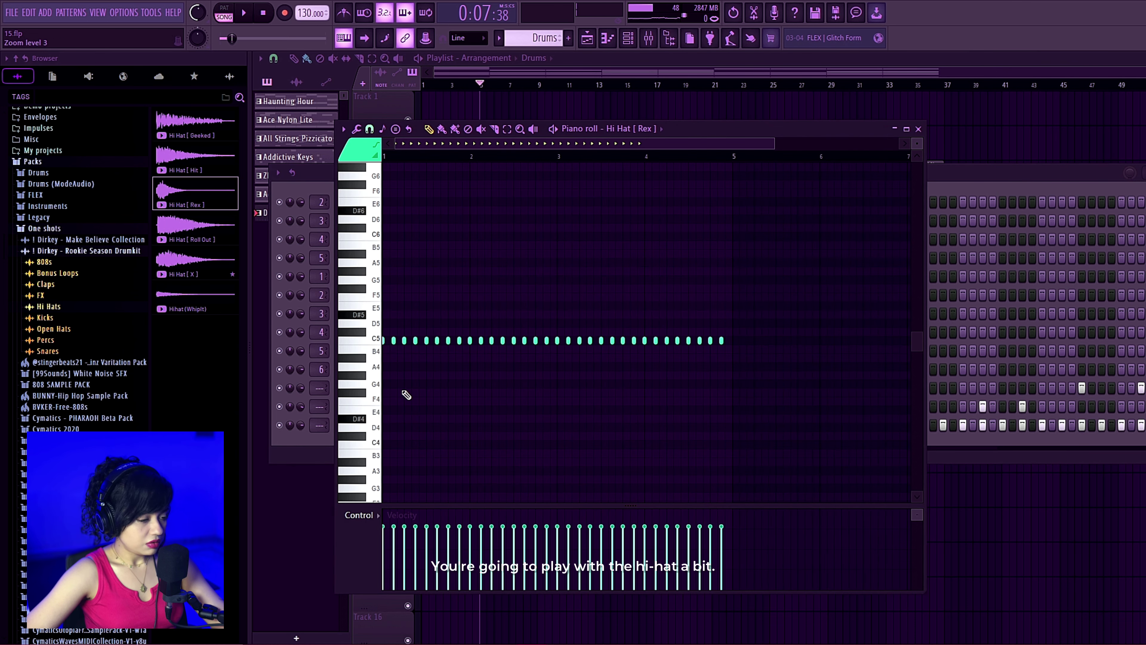
{"action": "scroll", "coordinate": [405, 394], "scroll_direction": "up", "scroll_amount": 2}
{"action": "scroll", "coordinate": [474, 379], "scroll_direction": "down", "scroll_amount": 1}
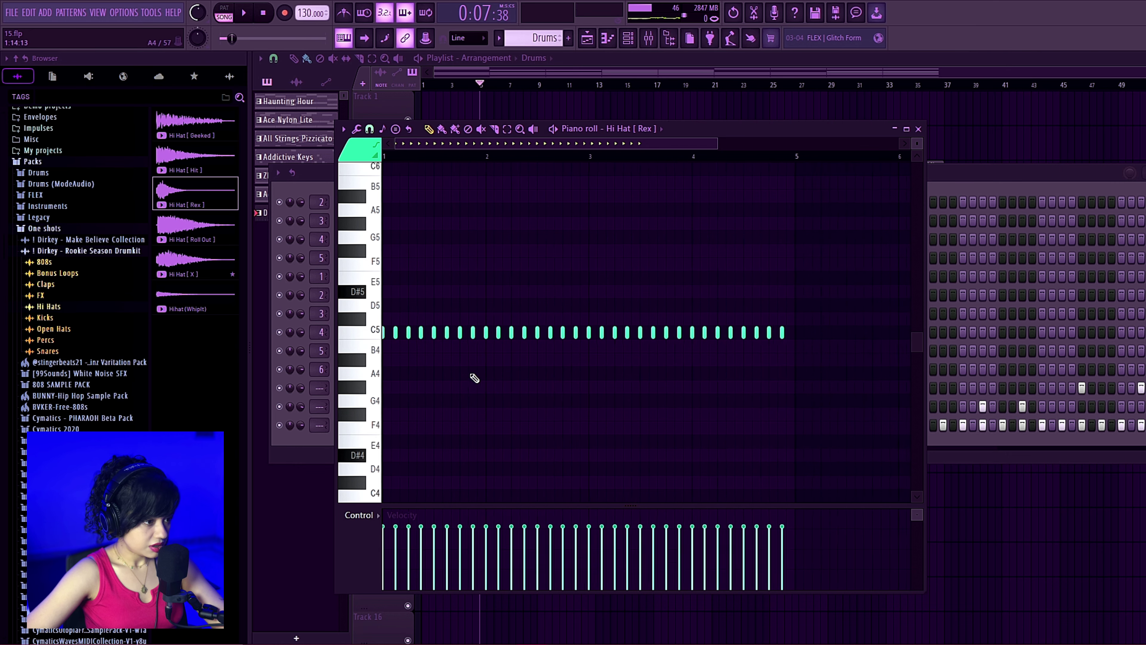
{"action": "key", "text": "space"}
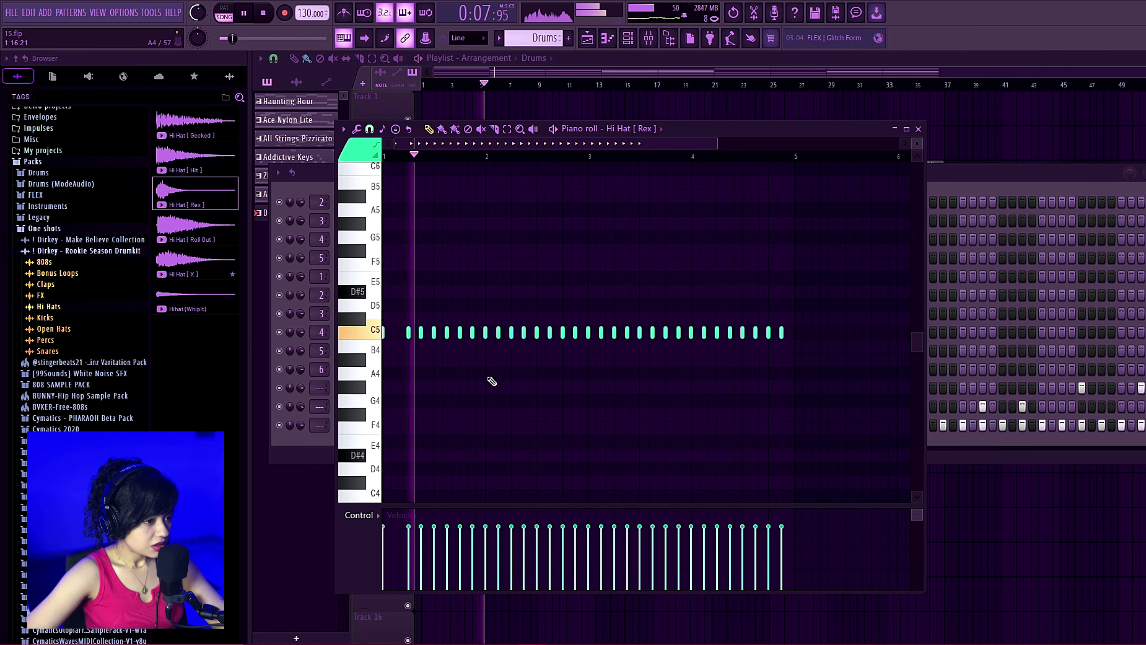
{"action": "key", "text": "space"}
- Try drawing hi-hat notes above the C5 row with the pencil and paintbrush tools, and undo them
{"action": "scroll", "coordinate": [446, 359], "scroll_direction": "up", "scroll_amount": 2}
{"action": "scroll", "coordinate": [441, 361], "scroll_direction": "up", "scroll_amount": 2}
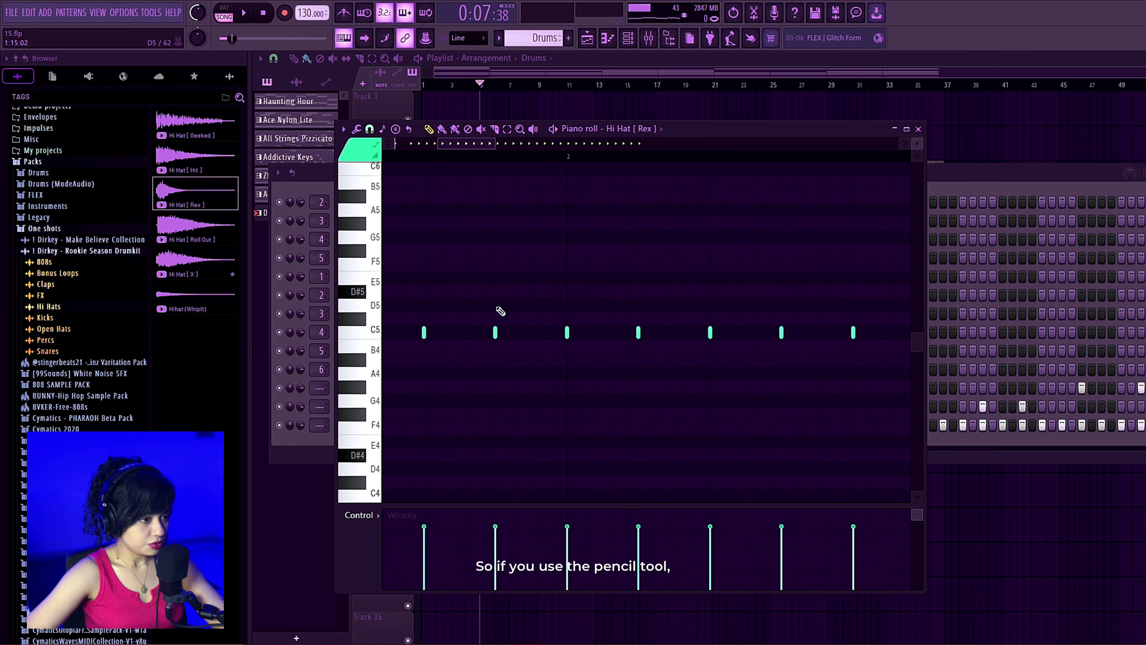
{"action": "left_click", "coordinate": [519, 291]}
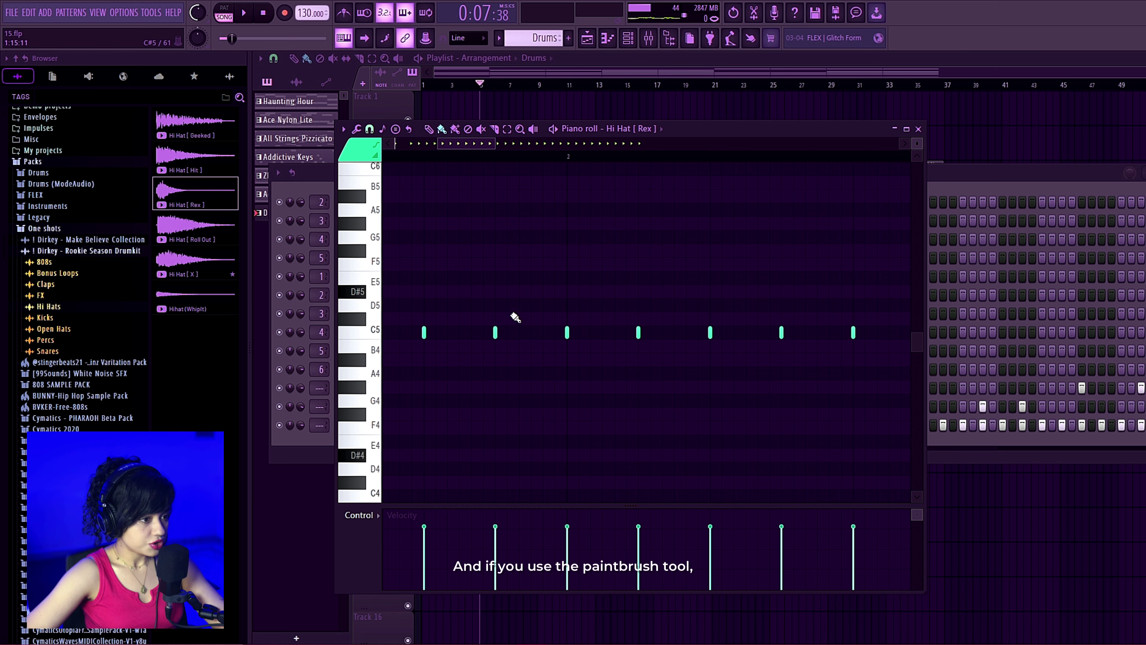
{"action": "left_click_drag", "start_coordinate": [496, 319], "coordinate": [578, 318]}
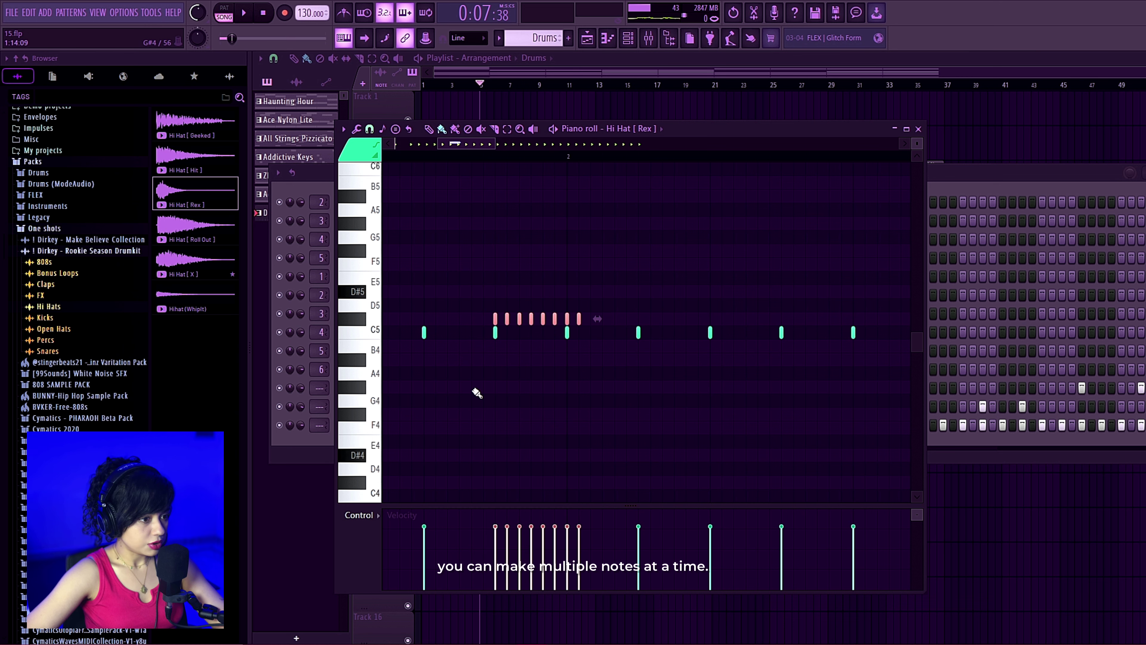
{"action": "key", "text": "ctrl+z"}
- Replace the last C5 hi-hat hit of bar 1 with a six-note fast roll and add an extra hit late in bar 2
{"action": "scroll", "coordinate": [638, 343], "scroll_direction": "down", "scroll_amount": 2}
{"action": "scroll", "coordinate": [722, 325], "scroll_direction": "up", "scroll_amount": 1}
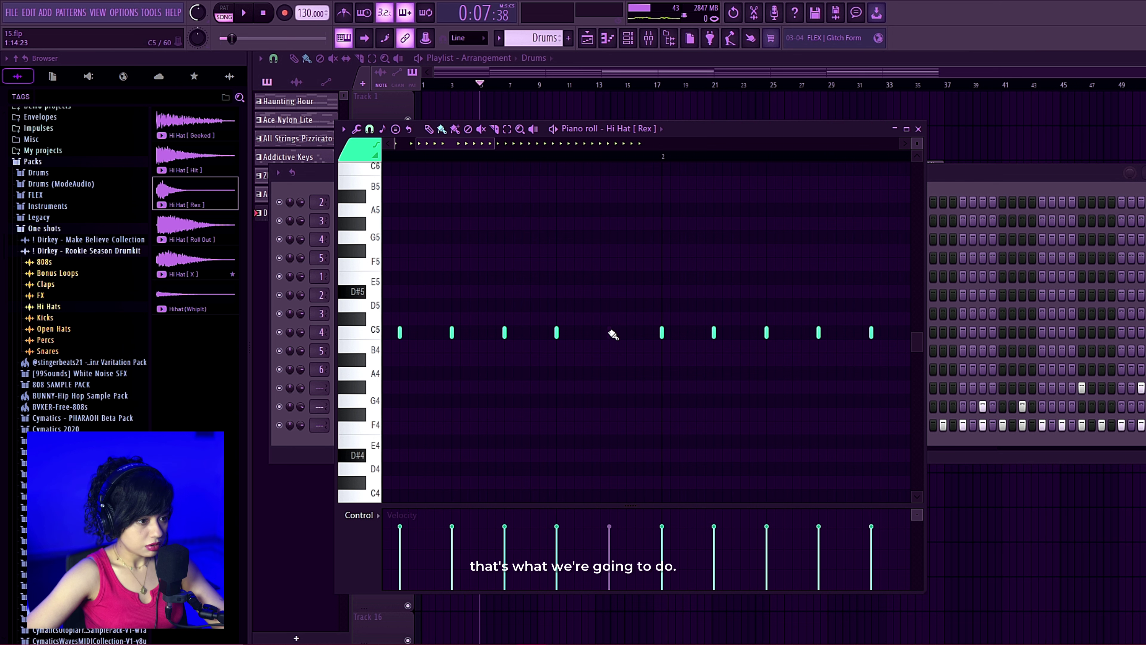
{"action": "key", "text": "space"}
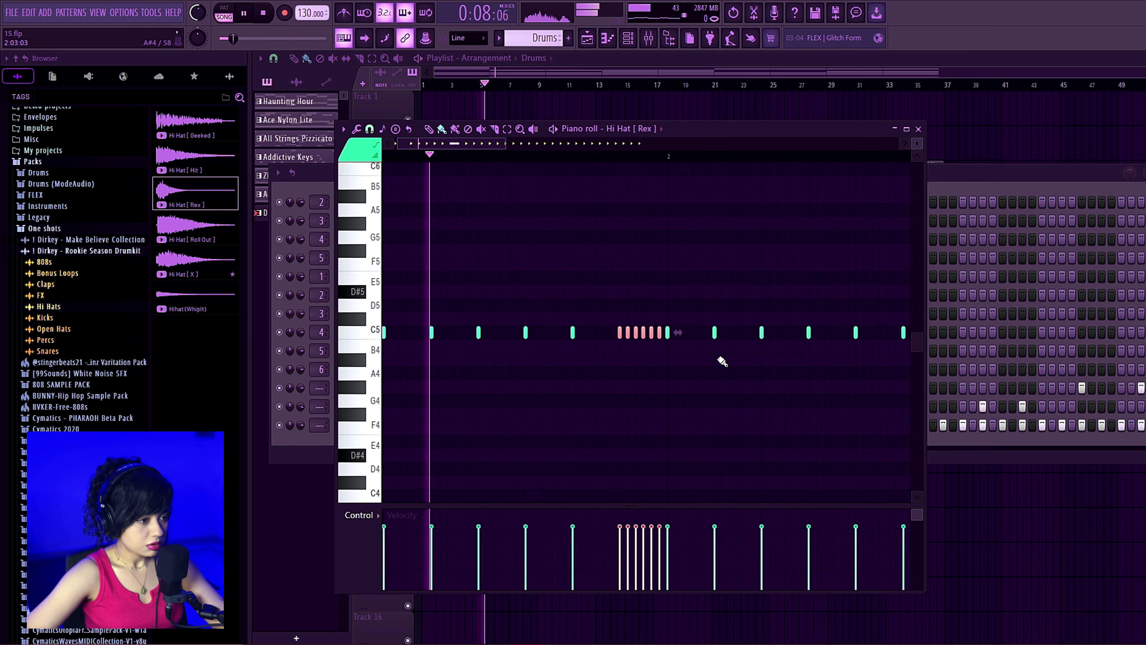
{"action": "scroll", "coordinate": [545, 381], "scroll_direction": "down", "scroll_amount": 2}
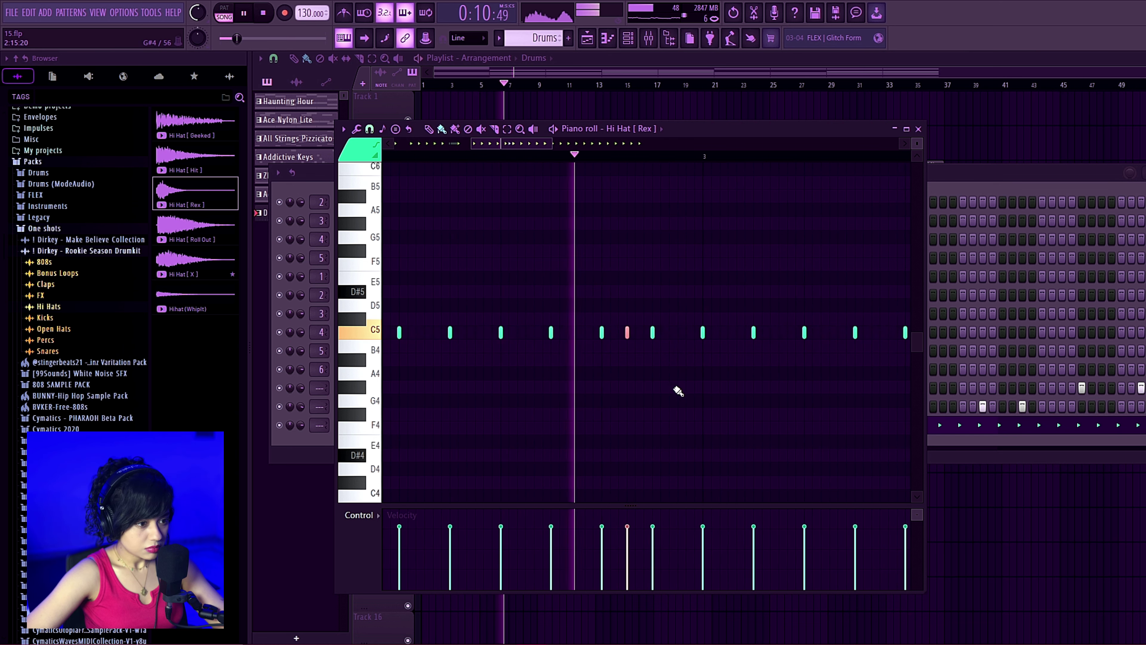
- Delete the hi-hat notes in bars 3 and 4, and duplicate bars 1 and 2 into that range
{"action": "left_click_drag", "start_coordinate": [756, 273], "coordinate": [546, 379], "text": "ctrl"}
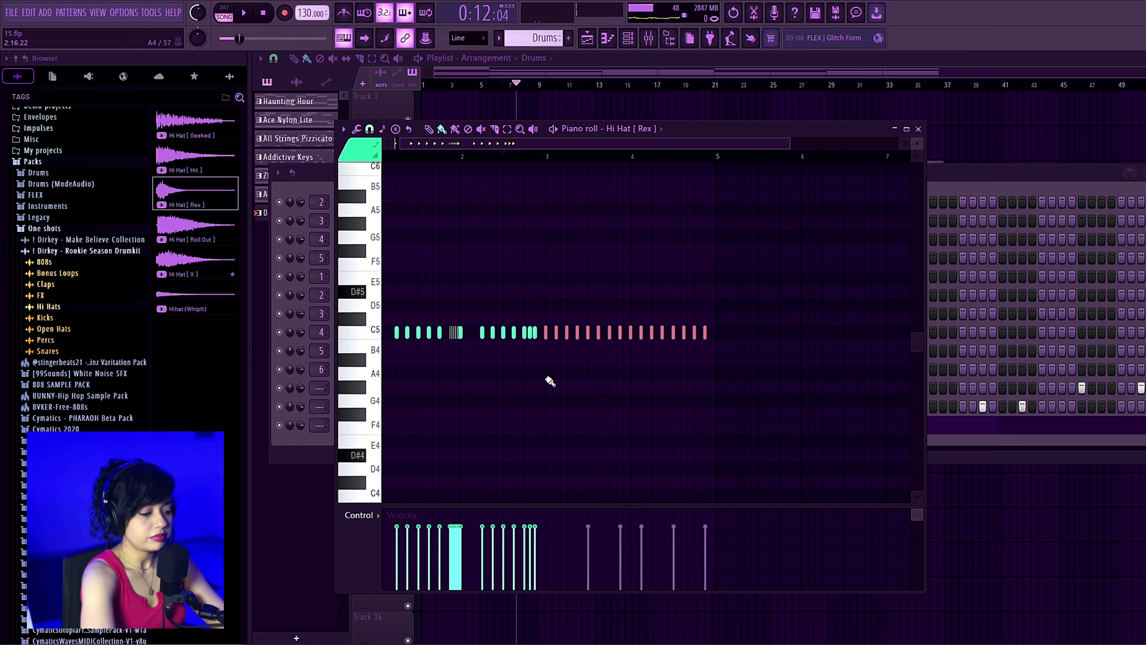
{"action": "key", "text": "Delete"}
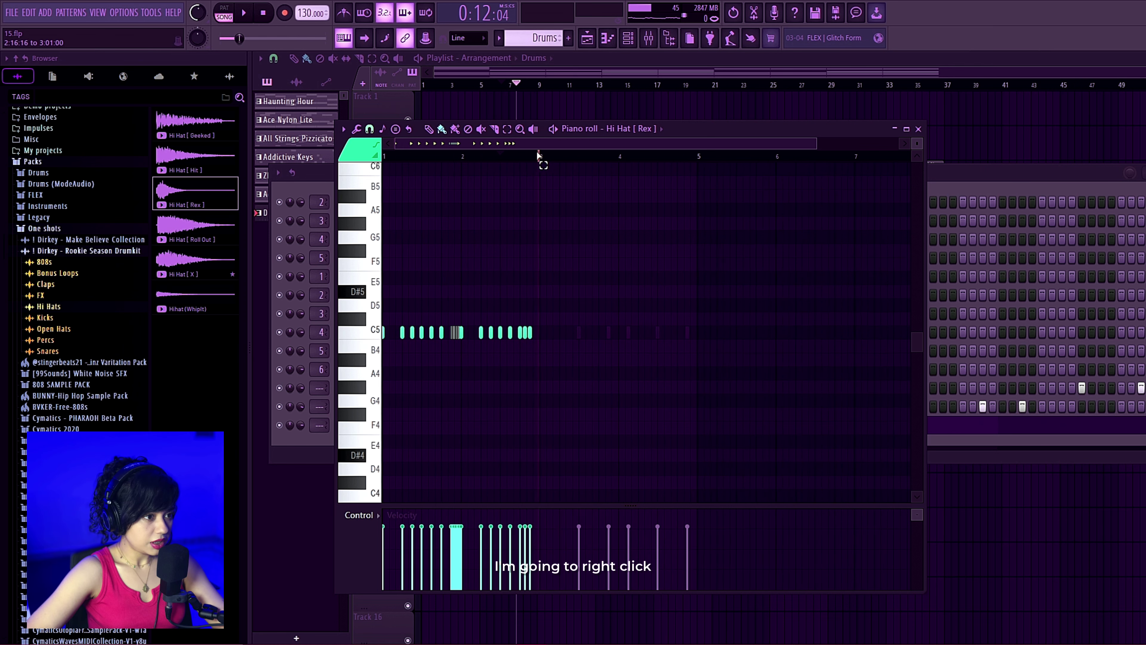
{"action": "left_click_drag", "start_coordinate": [538, 155], "coordinate": [384, 155]}
{"action": "key", "text": "ctrl+b"}
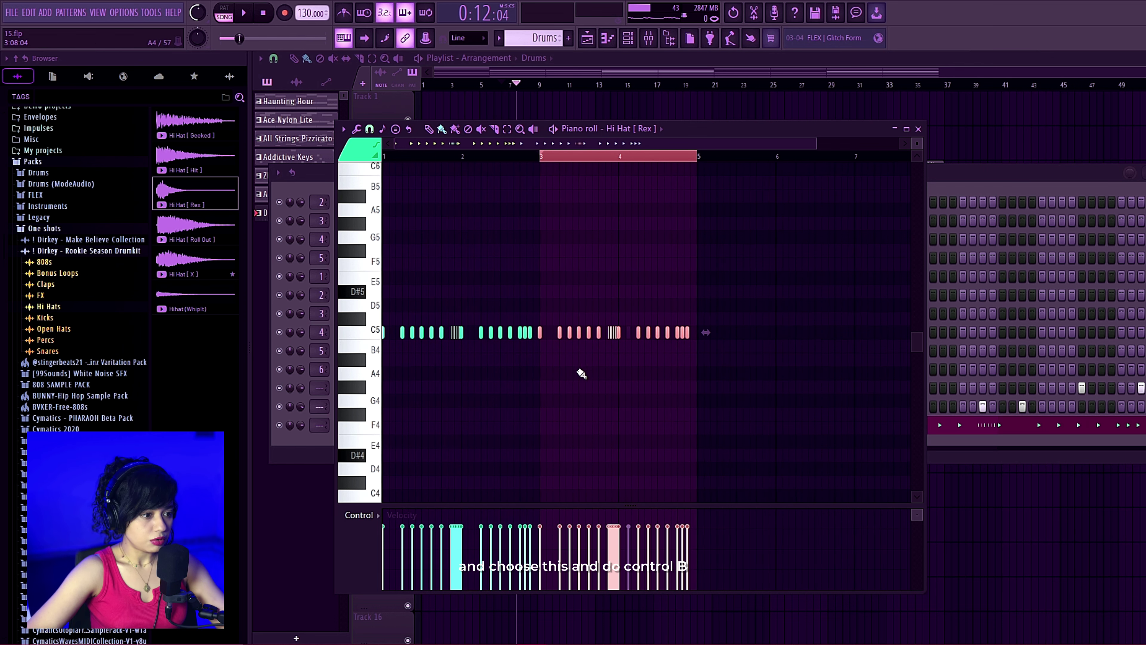
- Vary the copied hi-hats with a fast roll at the end of bar 4 and play the pattern
{"action": "left_click", "coordinate": [609, 154], "text": "ctrl"}
{"action": "scroll", "coordinate": [641, 173], "scroll_direction": "up", "scroll_amount": 2}
{"action": "key", "text": "space"}
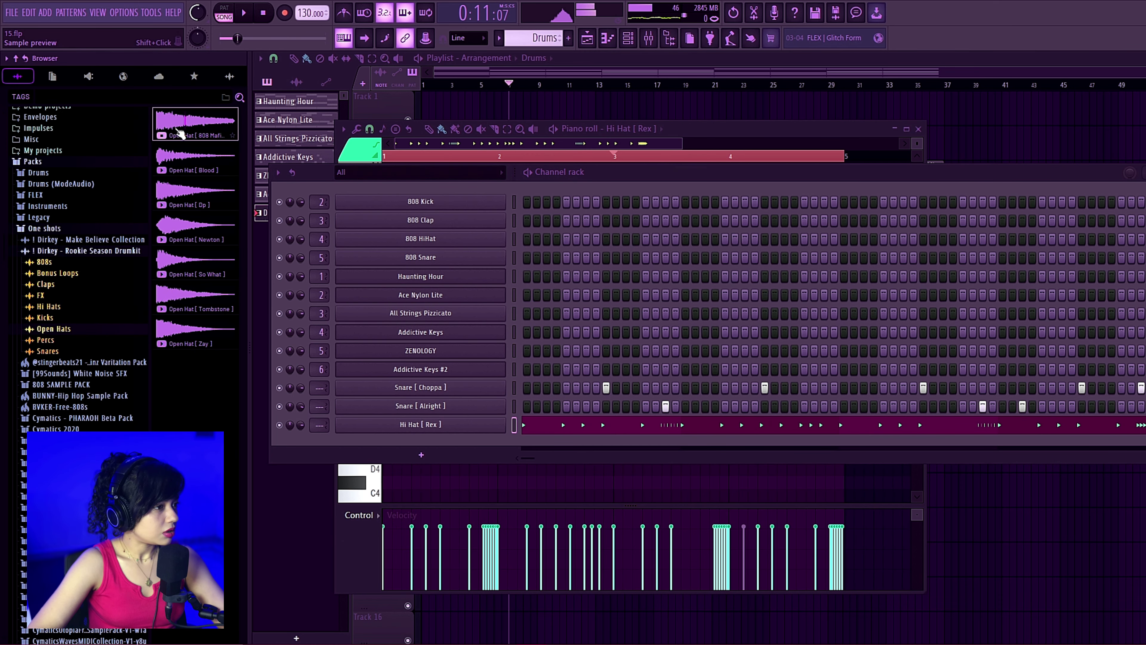
- Add Open Hat [ Zay ] as a new channel with hits on step 5 of bar 1 and step 13 of bar 3
{"action": "left_click_drag", "start_coordinate": [207, 329], "coordinate": [495, 444]}
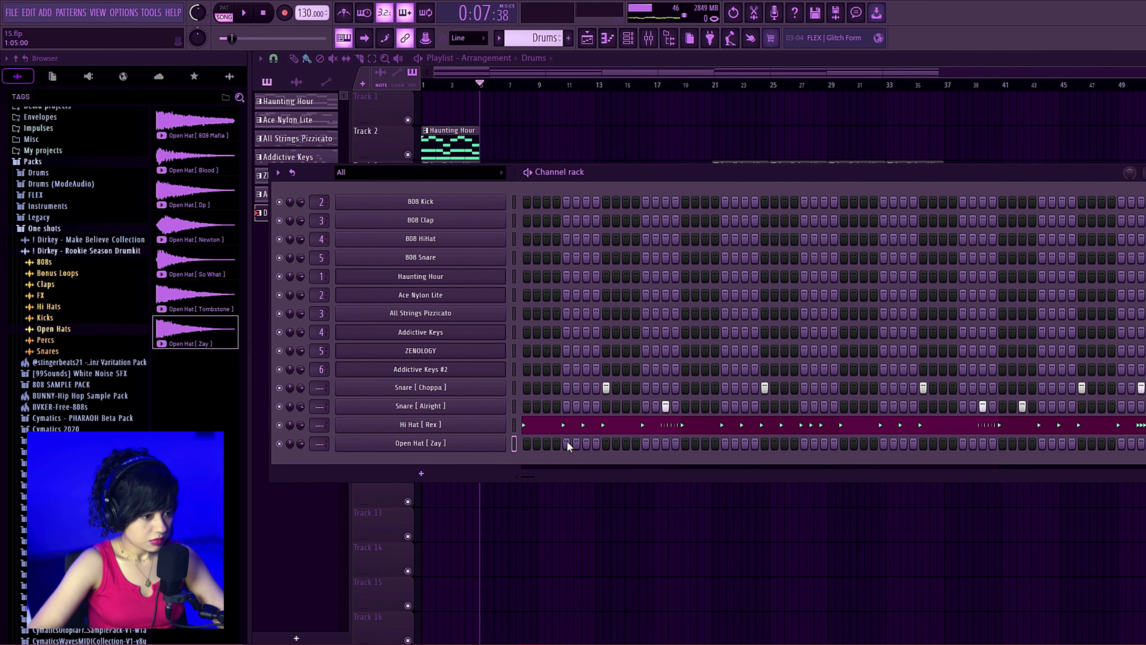
{"action": "left_click", "coordinate": [567, 444]}
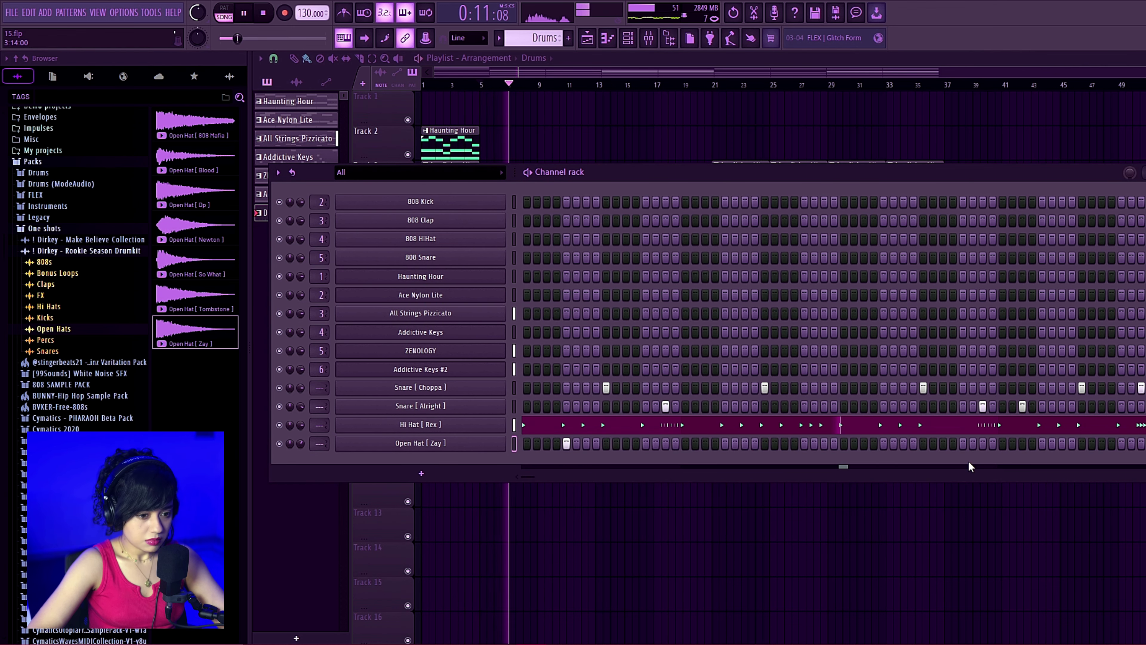
{"action": "left_click", "coordinate": [963, 444]}
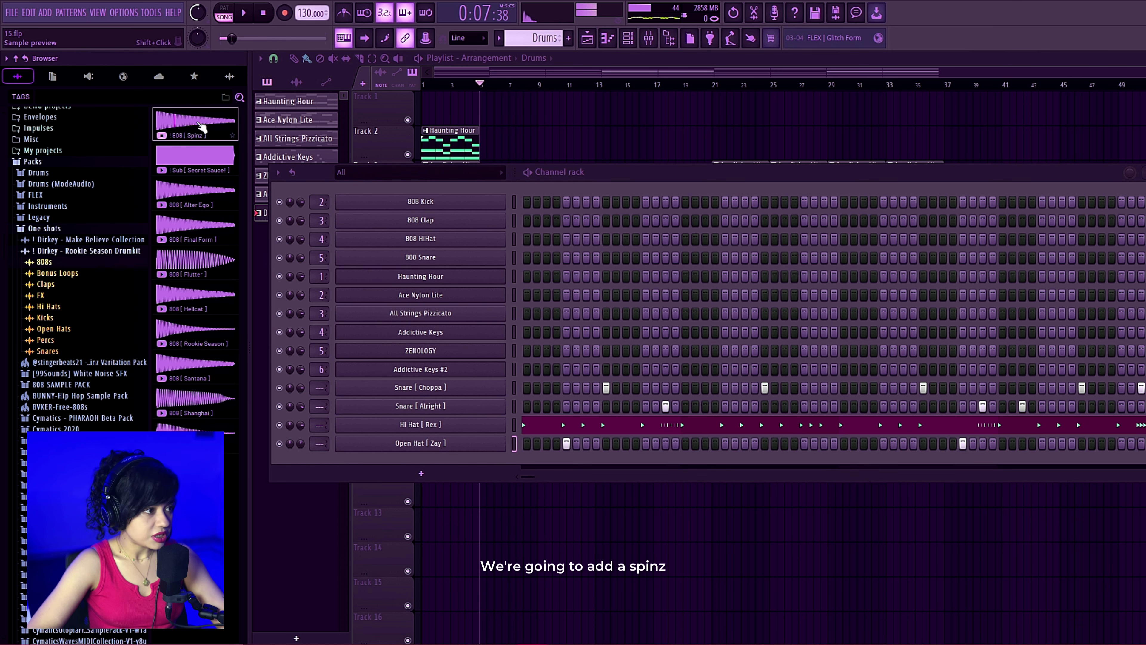
- Add ! 808 [ Spinz ] as a new channel, switch it to piano roll and enable Cut itself
{"action": "left_click_drag", "start_coordinate": [200, 128], "coordinate": [210, 149]}
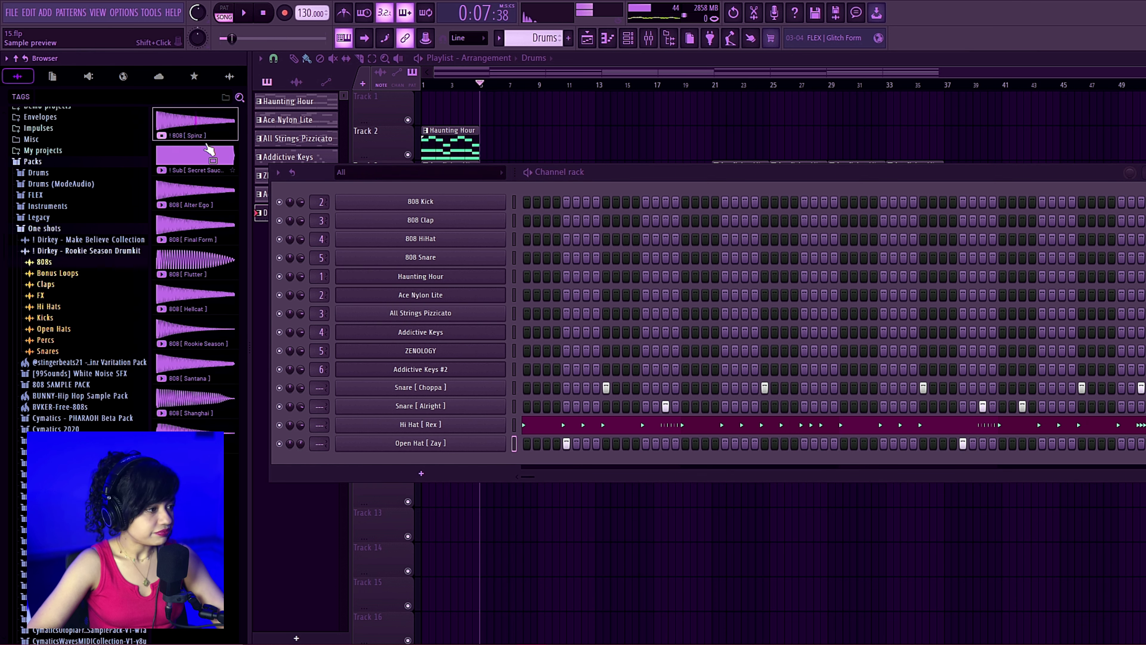
{"action": "left_click_drag", "start_coordinate": [260, 229], "coordinate": [458, 465]}
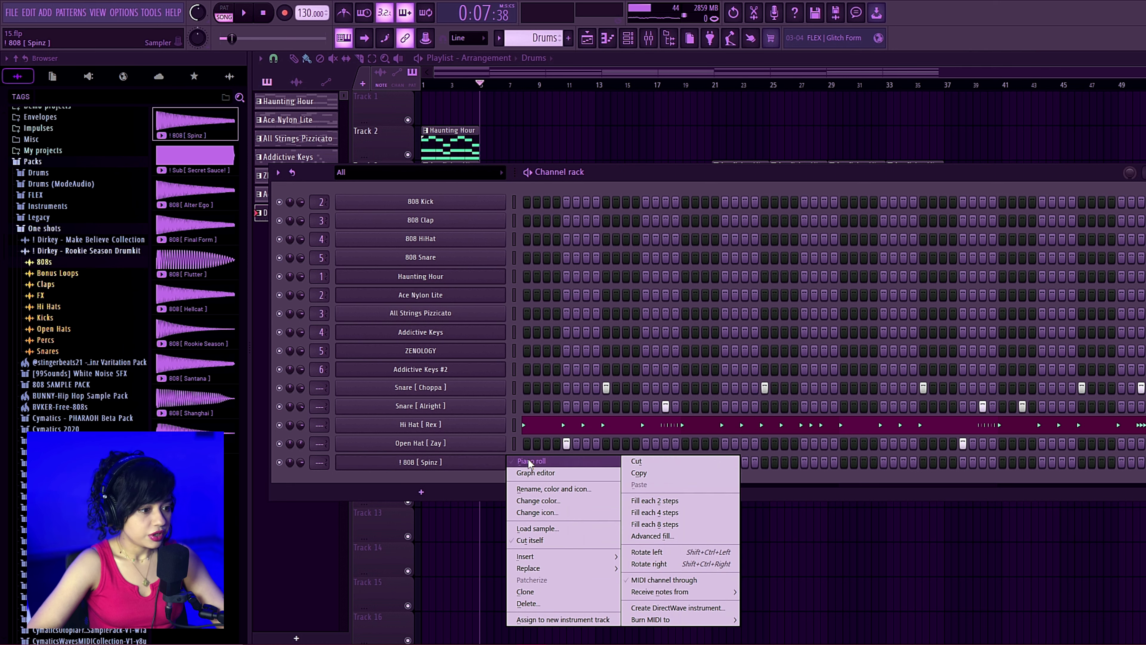
{"action": "left_click", "coordinate": [530, 460]}
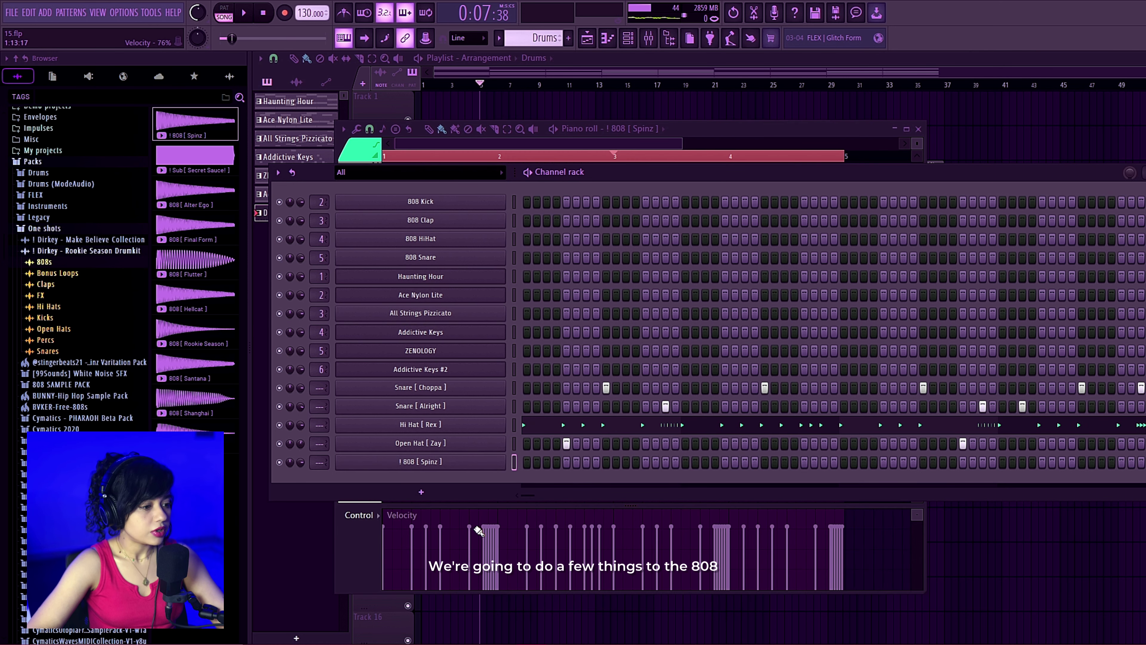
{"action": "right_click", "coordinate": [452, 467]}
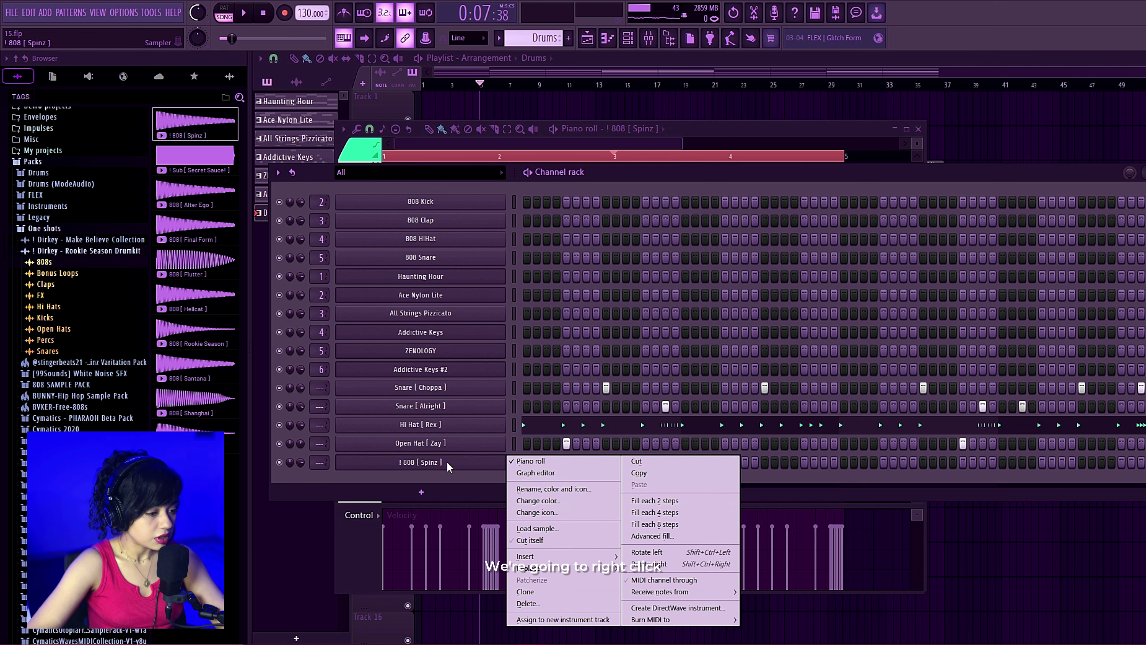
{"action": "left_click", "coordinate": [550, 543]}
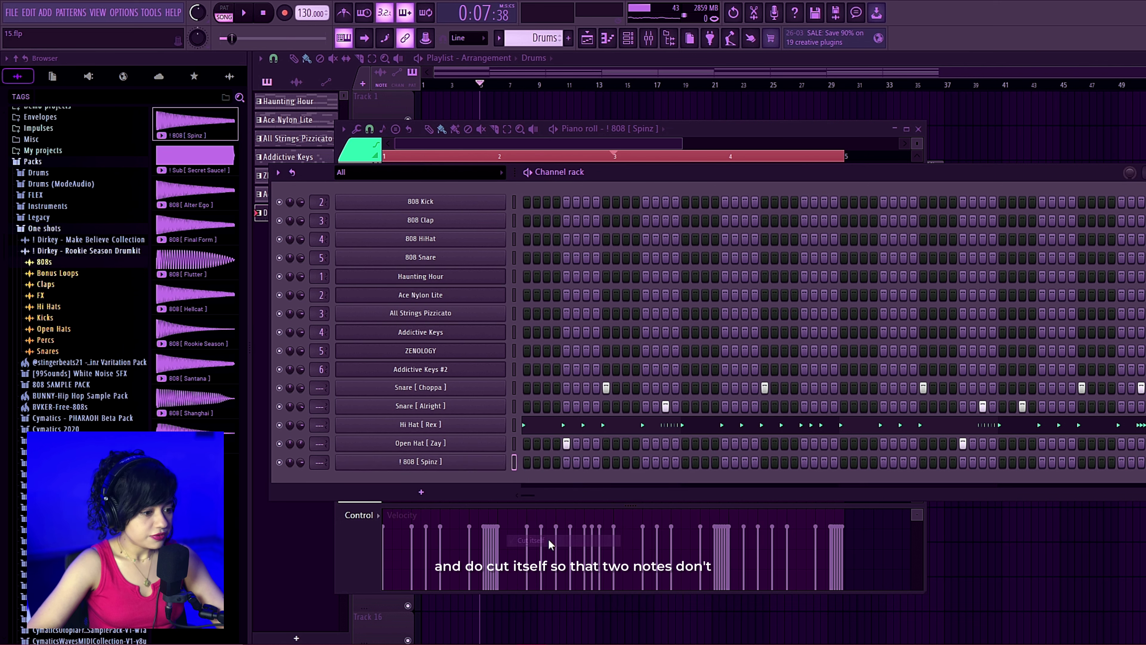
- Lengthen the fade-out of the ! 808 [ Spinz ] sample, boost its gain to about 3% and preview it
{"action": "left_click", "coordinate": [465, 468]}
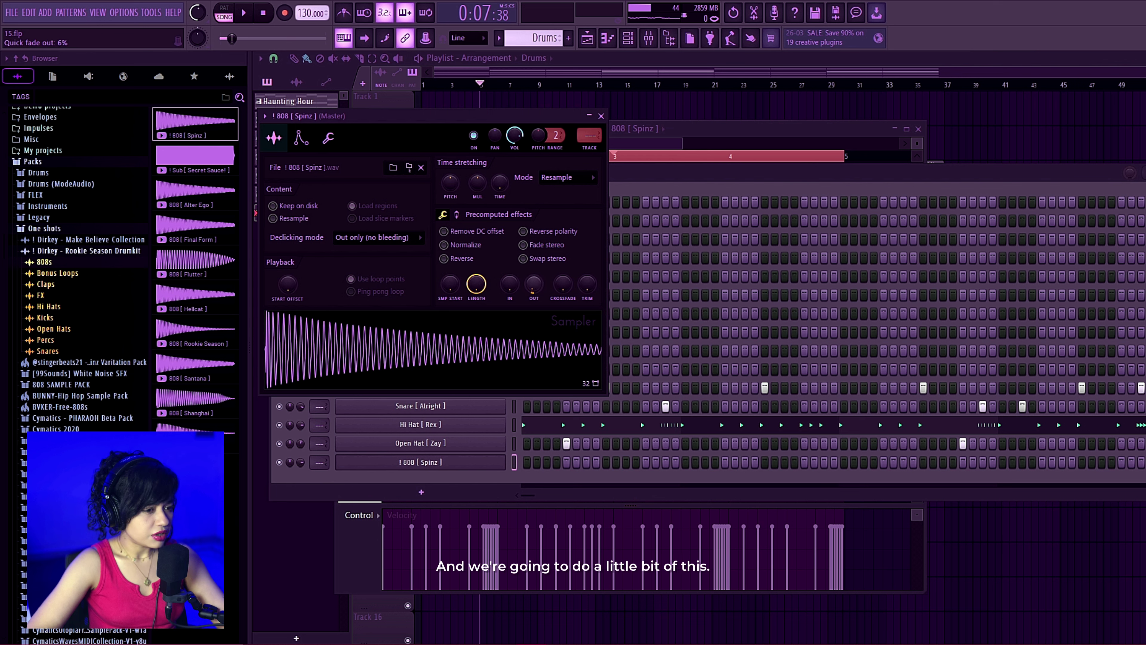
{"action": "left_click_drag", "start_coordinate": [534, 285], "coordinate": [533, 277]}
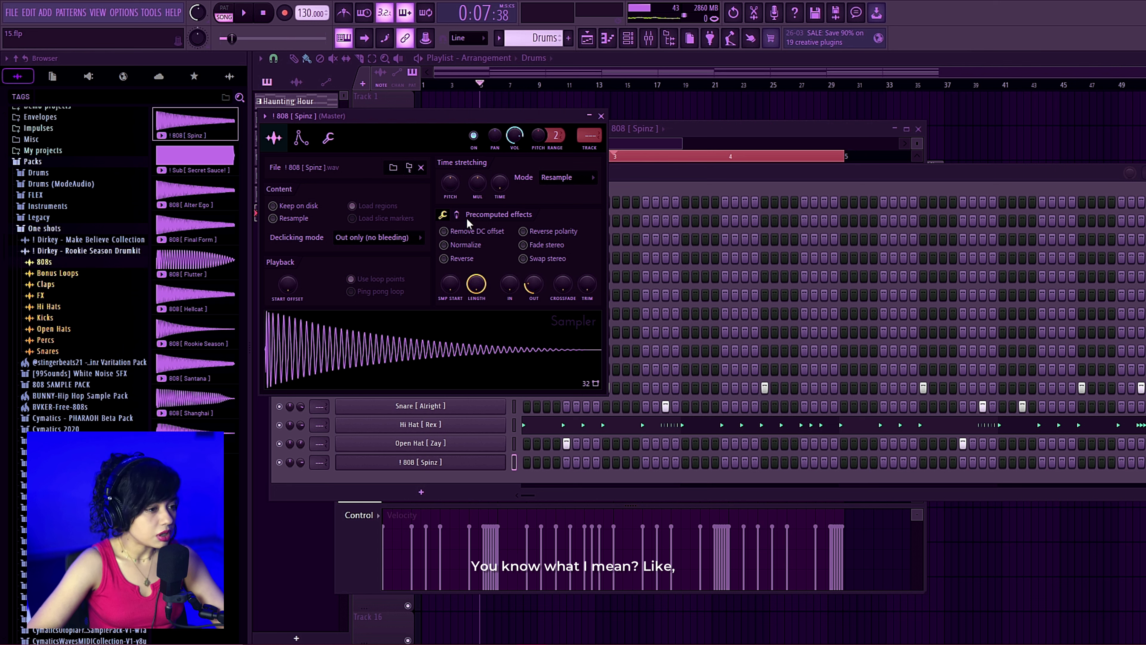
{"action": "left_click", "coordinate": [458, 216]}
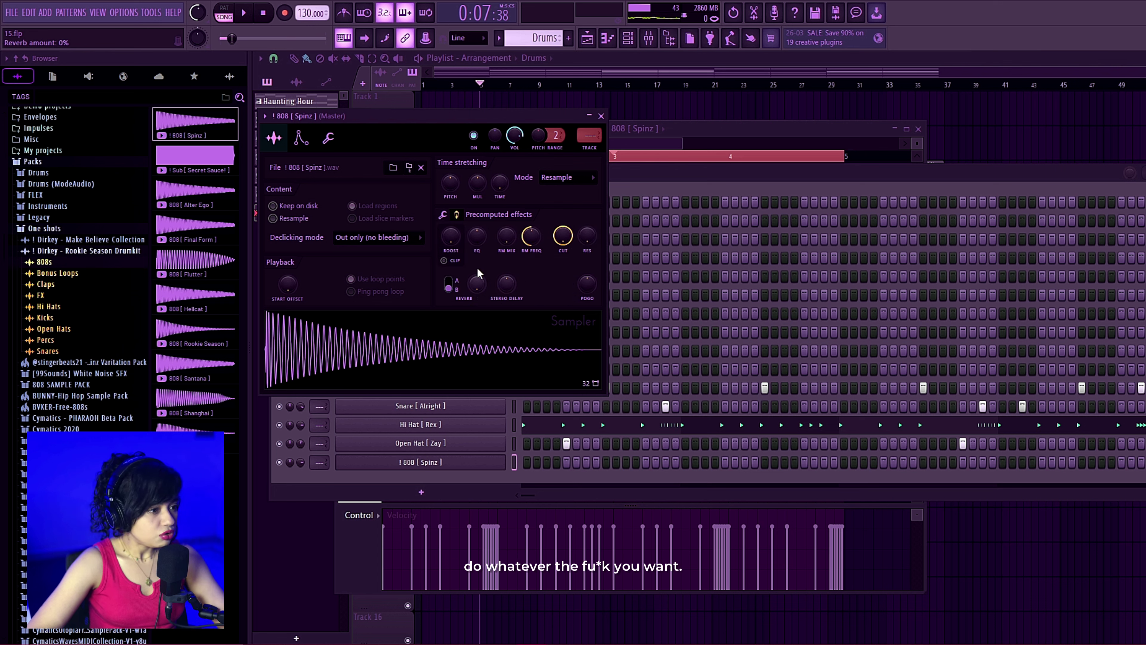
{"action": "left_click_drag", "start_coordinate": [450, 238], "coordinate": [450, 235]}
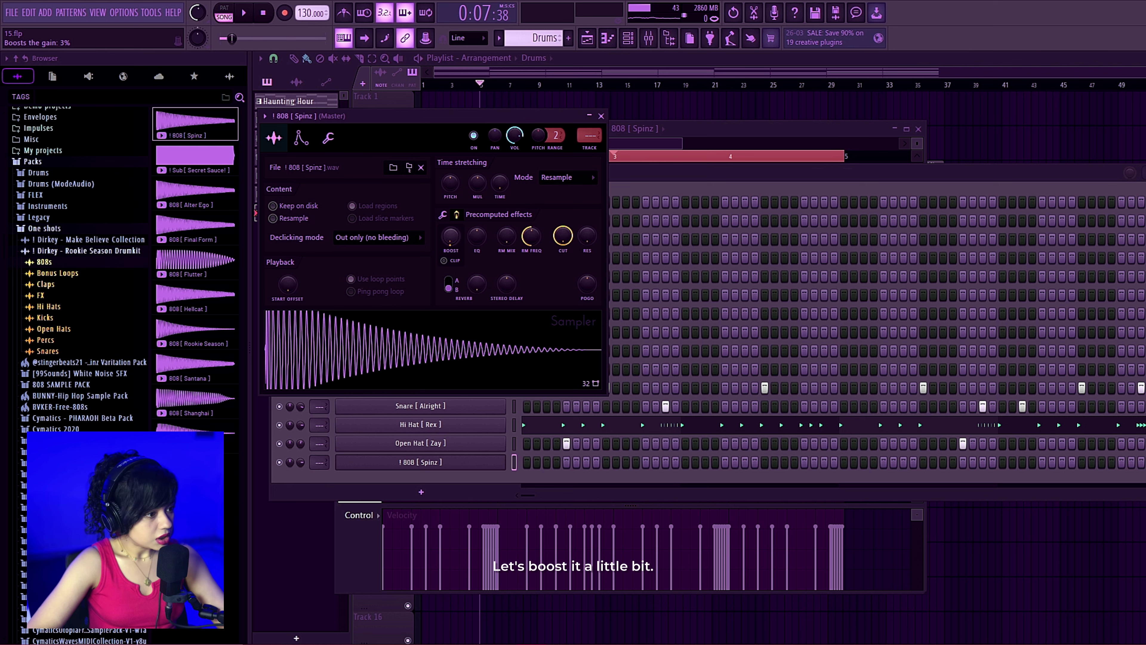
{"action": "left_click", "coordinate": [397, 341]}
- Open the ! 808 [ Spinz ] piano roll and draw D#5 notes at steps 1, 7, 13 and 15 of bar 1
{"action": "key", "text": "F6"}
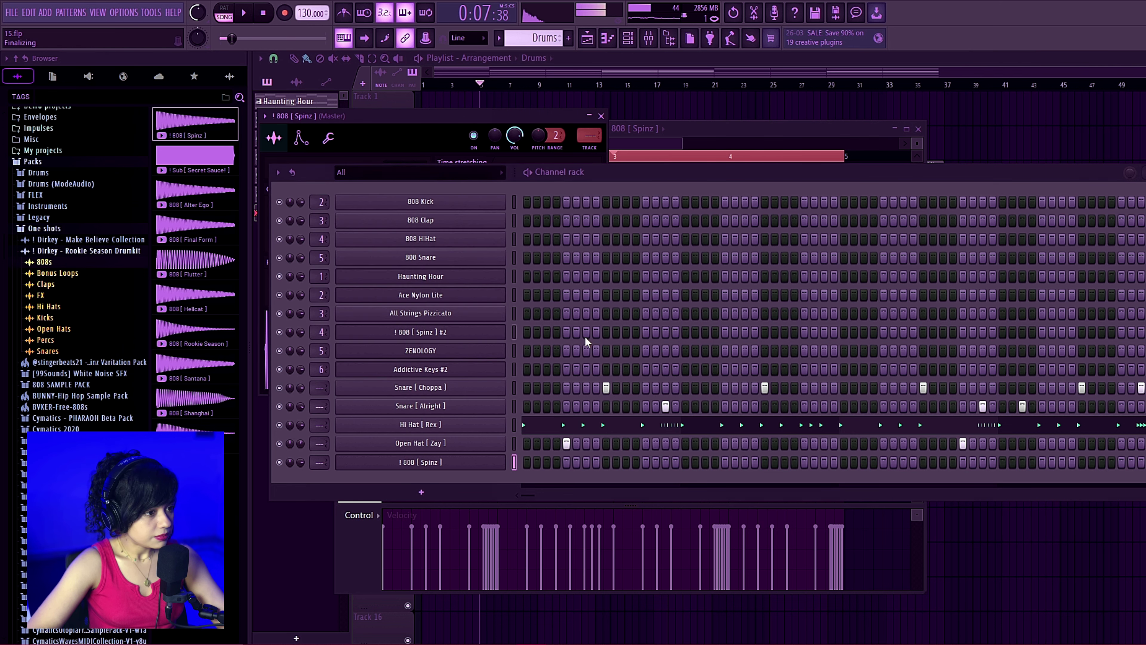
{"action": "key", "text": "F7"}
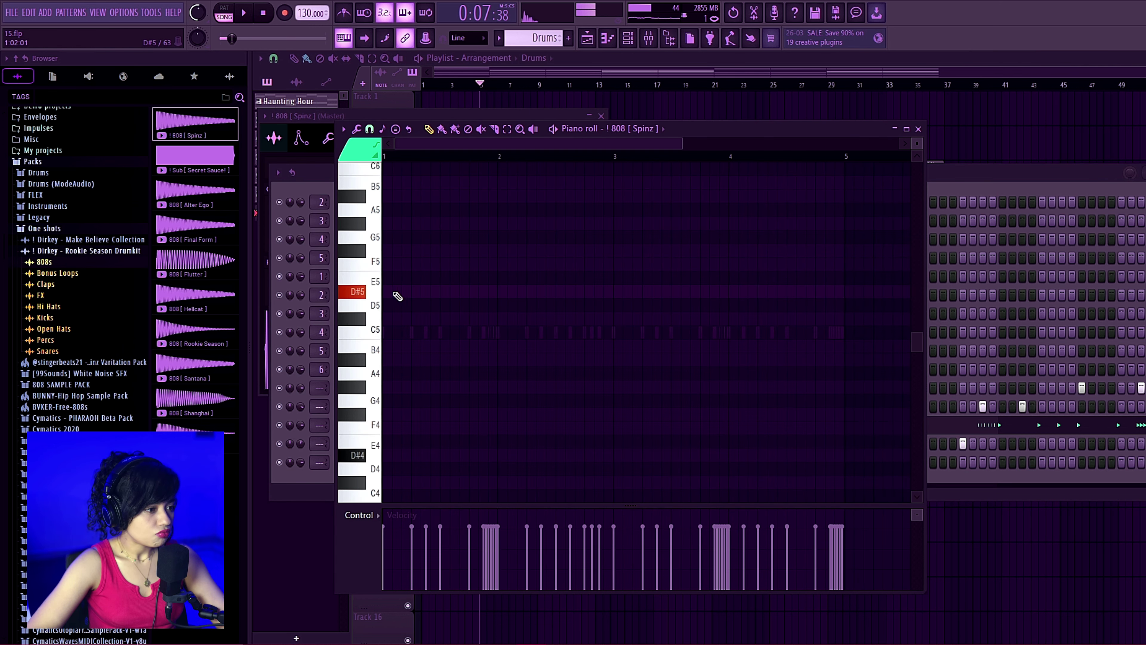
{"action": "scroll", "coordinate": [496, 297], "scroll_direction": "up", "scroll_amount": 3}
{"action": "left_click", "coordinate": [492, 292]}
{"action": "key", "text": "space"}
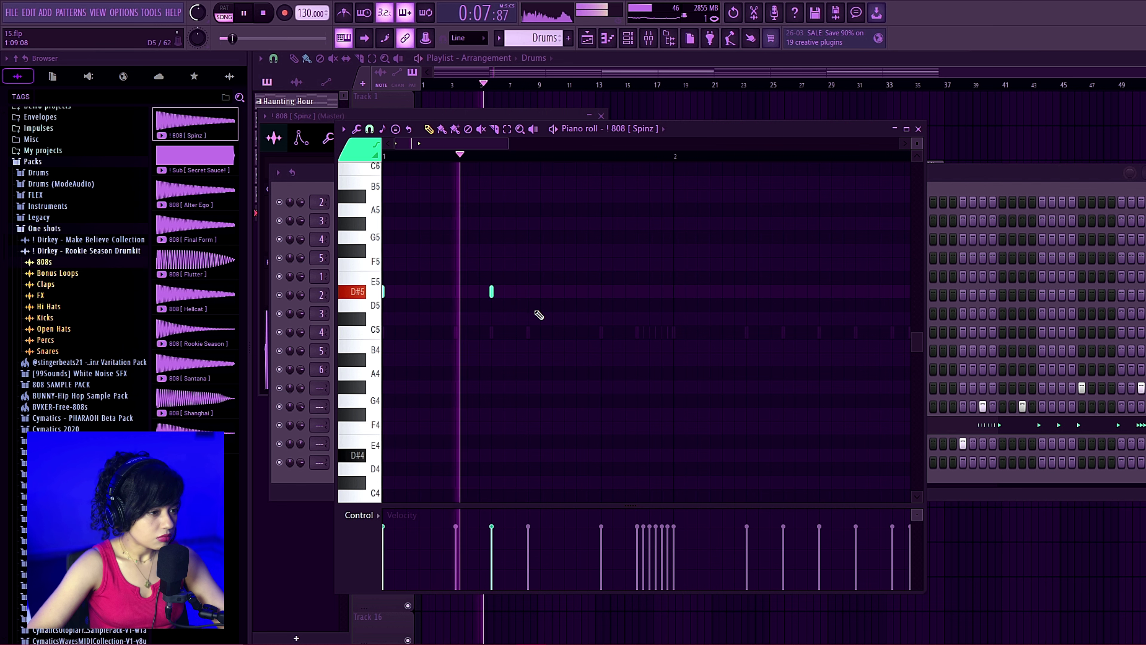
{"action": "key", "text": "space"}
{"action": "left_click", "coordinate": [602, 292]}
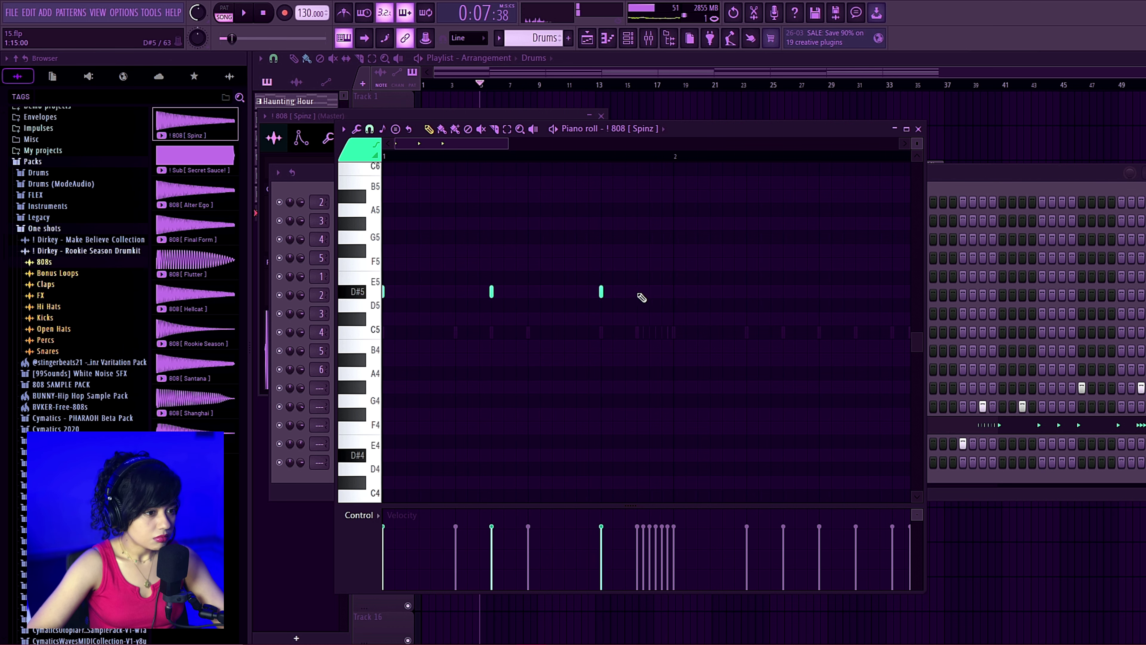
{"action": "left_click", "coordinate": [637, 293]}
{"action": "key", "text": "space"}
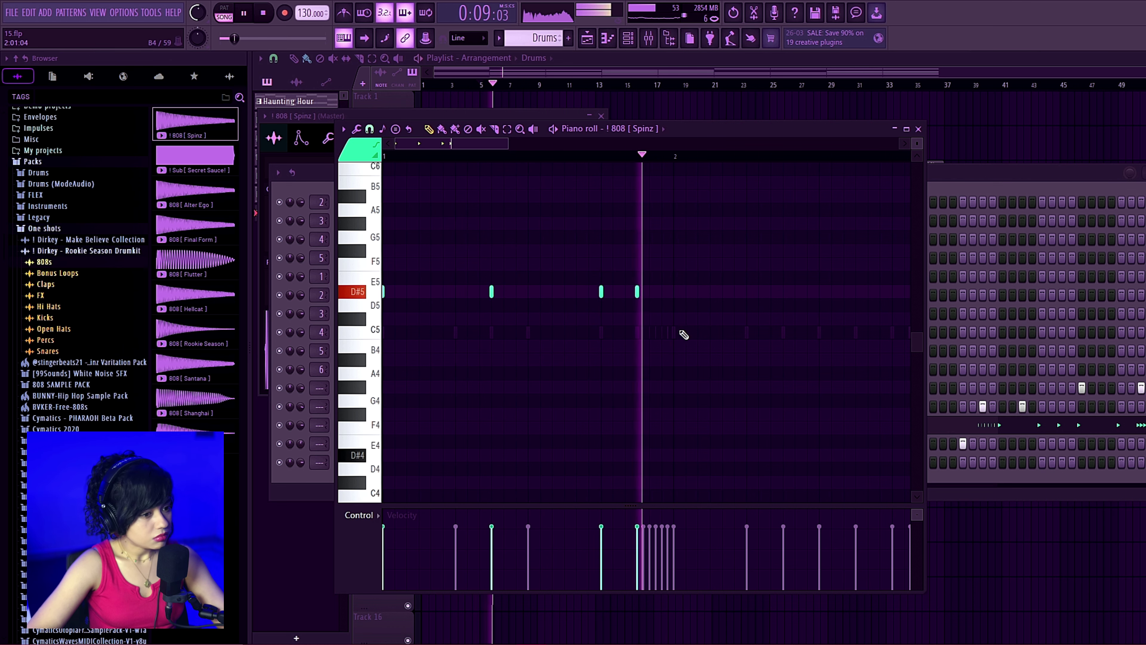
- Add D#5 808 notes on step 5 of bar 2 and at the start of bar 3, checking them in playback
{"action": "key", "text": "space"}
{"action": "left_click", "coordinate": [741, 292]}
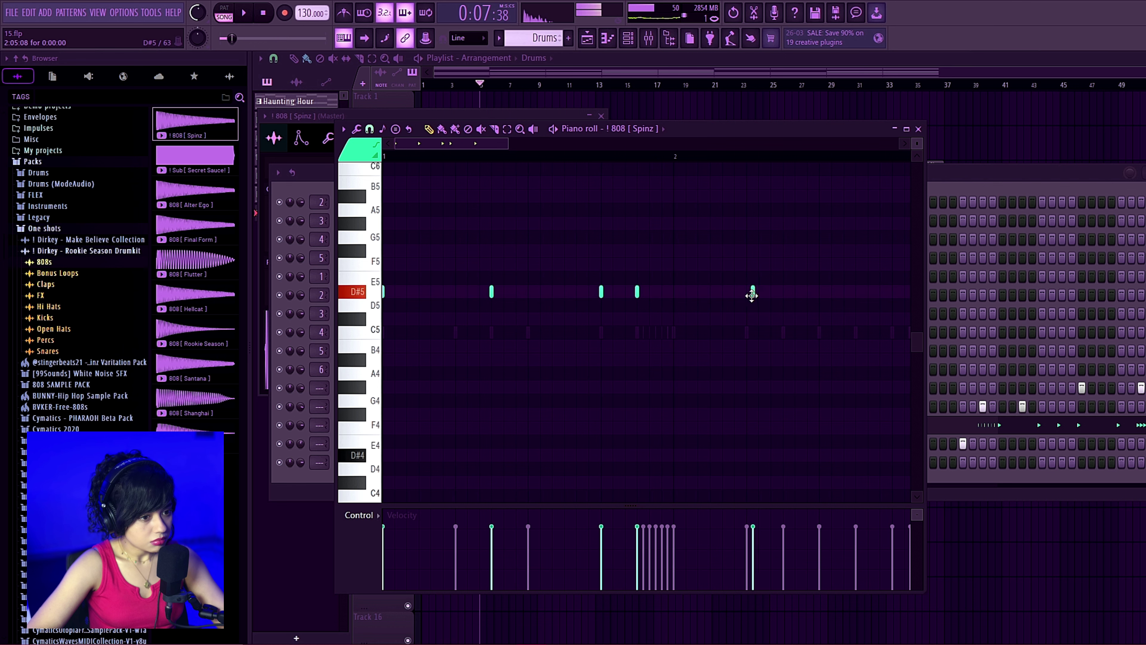
{"action": "key", "text": "space"}
{"action": "scroll", "coordinate": [451, 416], "scroll_direction": "down", "scroll_amount": 2}
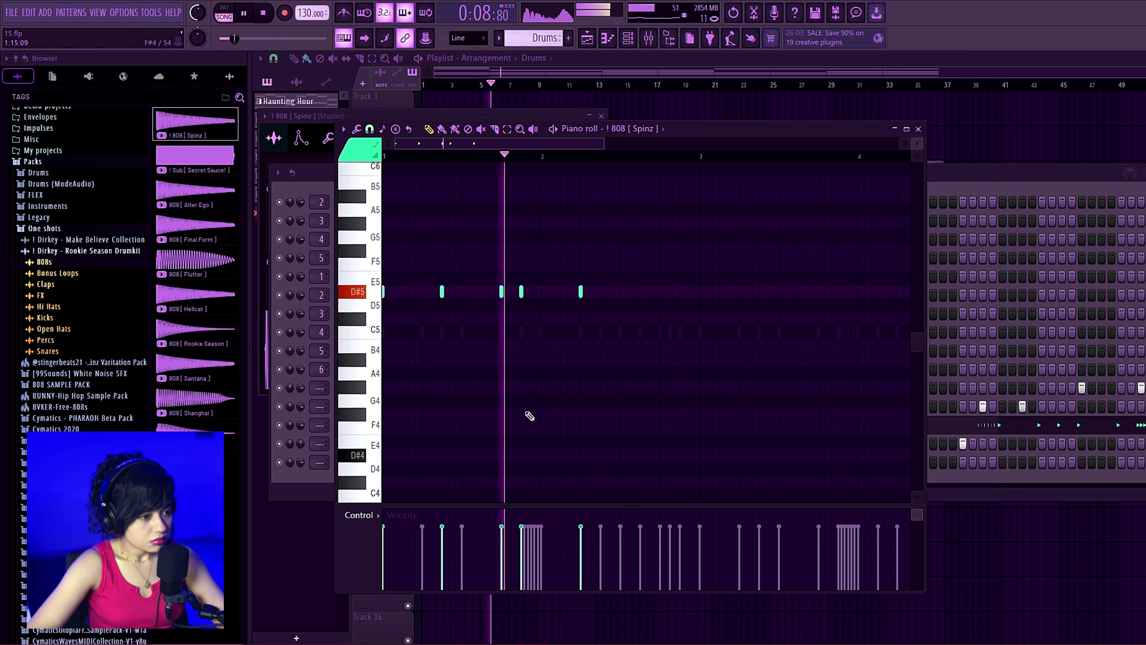
{"action": "left_click", "coordinate": [700, 292]}
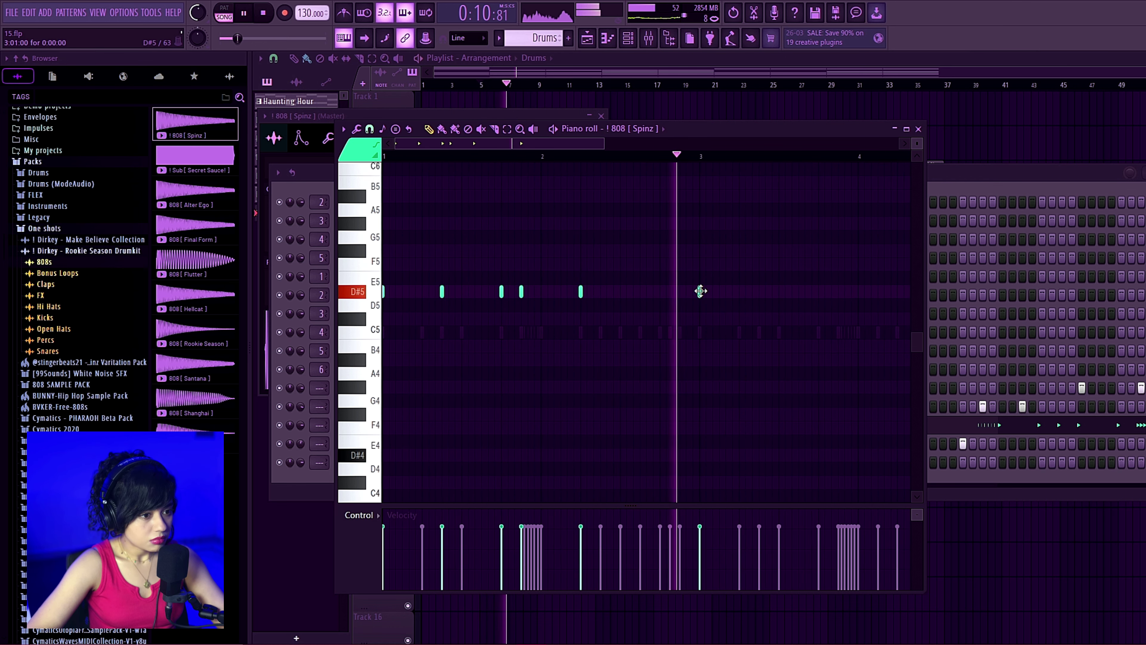
{"action": "key", "text": "space"}
- Draw D#5 808 notes at steps 7, 13 and 15 of bar 3 and play them back
{"action": "scroll", "coordinate": [785, 305], "scroll_direction": "up", "scroll_amount": 2}
{"action": "left_click", "coordinate": [727, 292]}
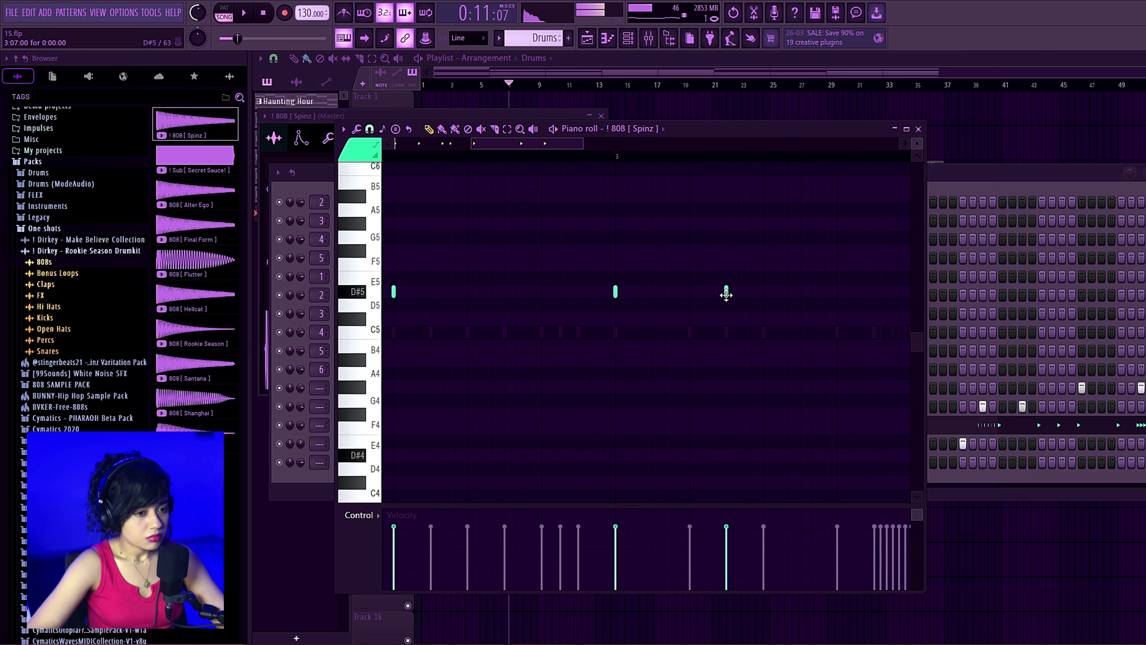
{"action": "left_click", "coordinate": [836, 291]}
{"action": "scroll", "coordinate": [706, 389], "scroll_direction": "down", "scroll_amount": 2}
{"action": "key", "text": "space"}
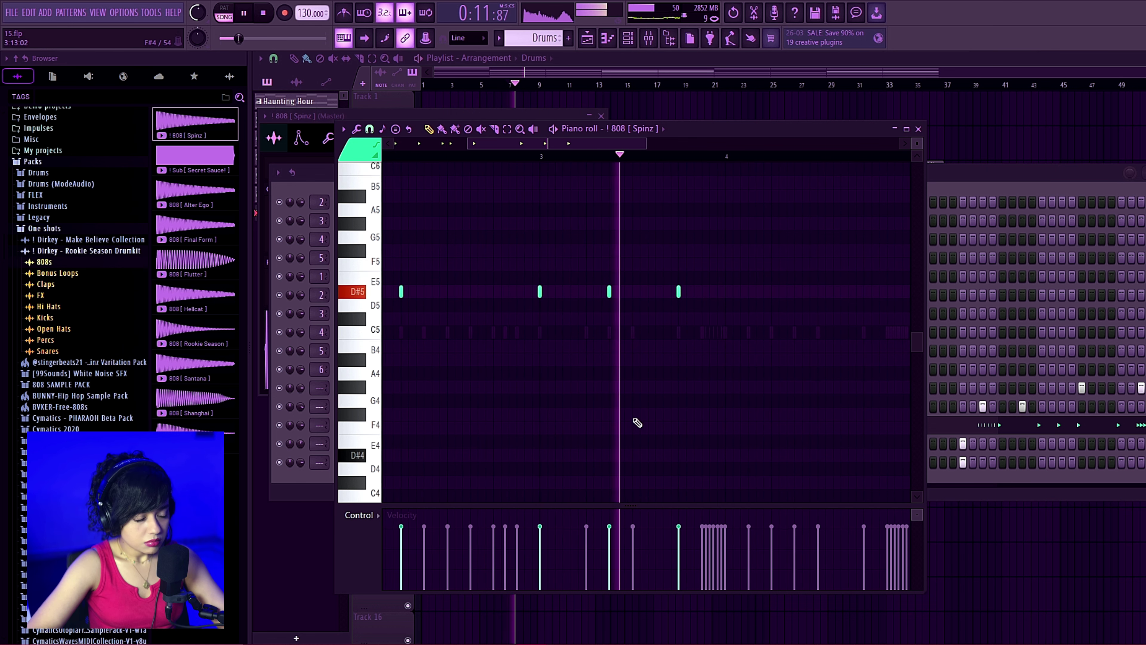
{"action": "key", "text": "space"}
{"action": "left_click", "coordinate": [678, 291]}
{"action": "scroll", "coordinate": [760, 319], "scroll_direction": "up", "scroll_amount": 2}
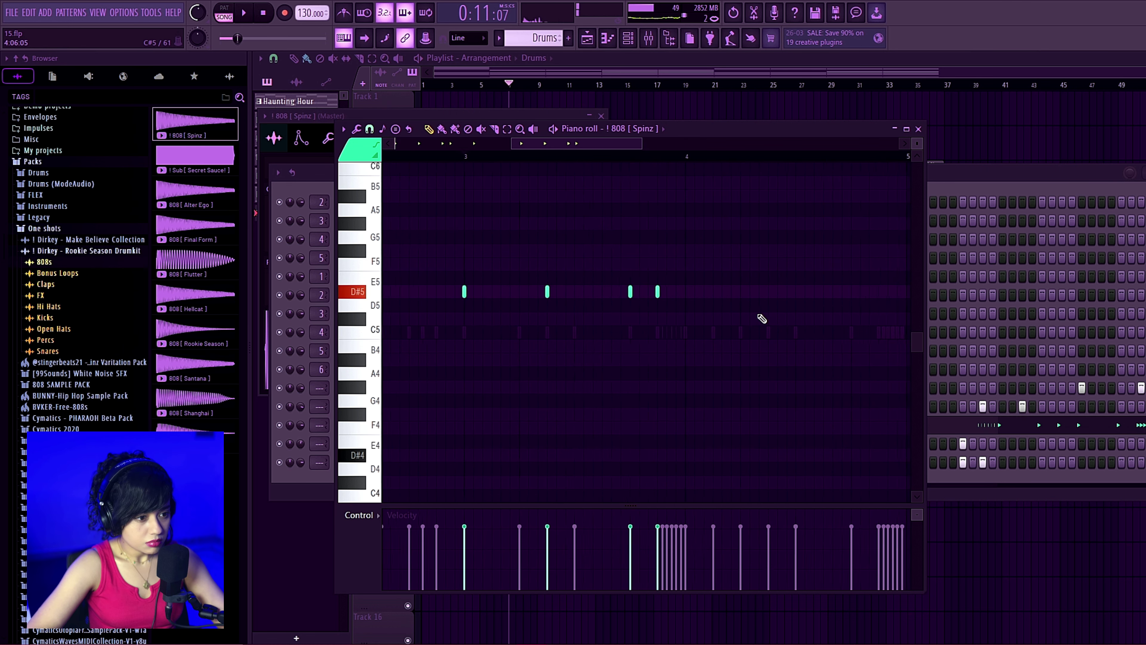
{"action": "key", "text": "space"}
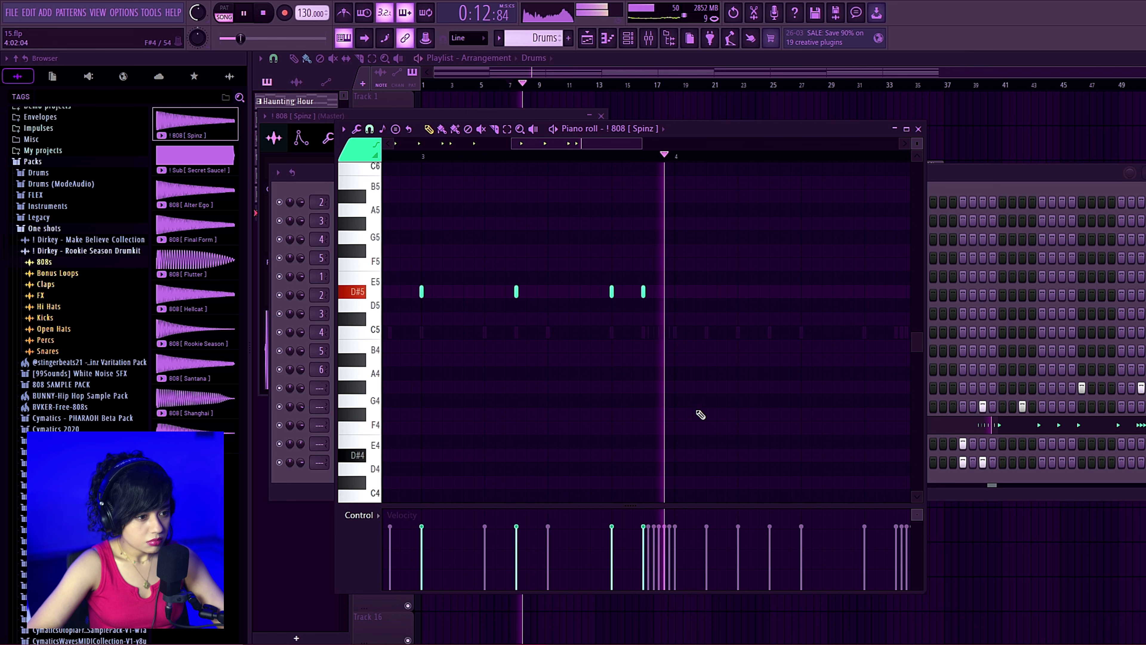
- Add D#5 808 notes at steps 5, 11 and 15 of bar 4 and slightly raise the velocity of all 808 notes
{"action": "key", "text": "space"}
{"action": "scroll", "coordinate": [493, 371], "scroll_direction": "down", "scroll_amount": 2}
{"action": "key", "text": "space"}
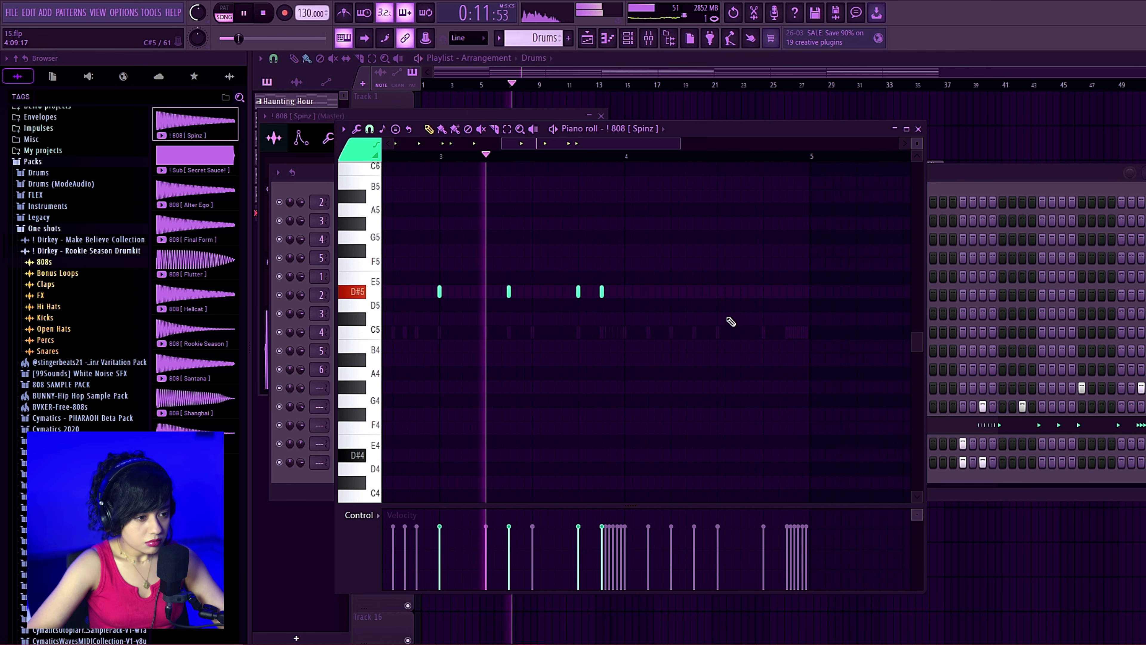
{"action": "left_click", "coordinate": [671, 292]}
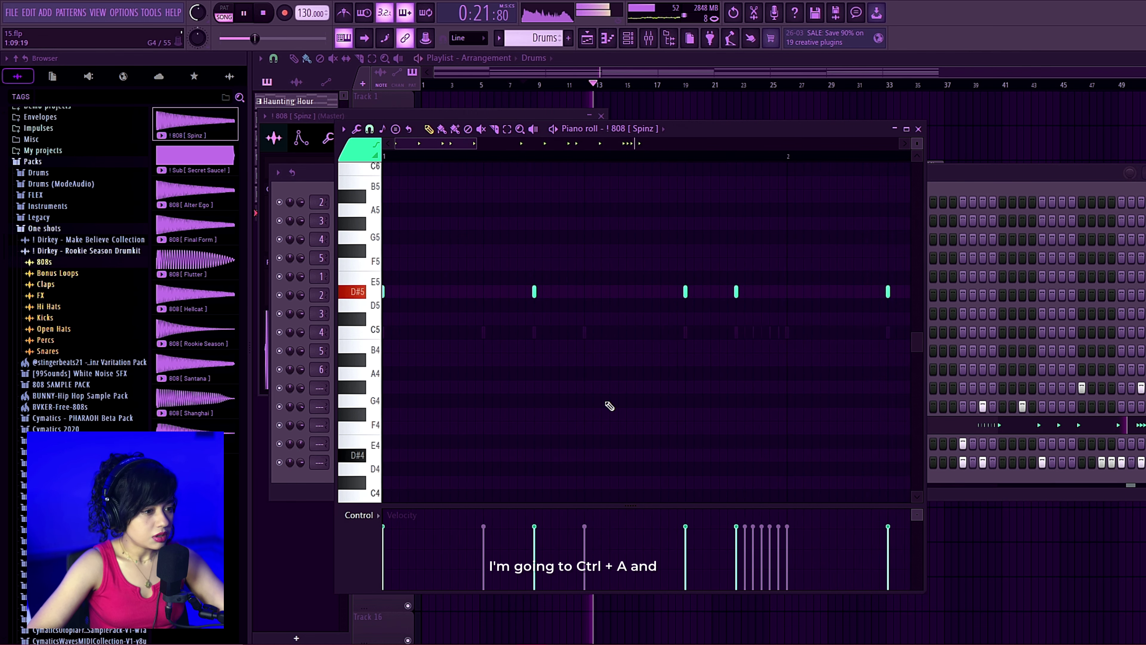
{"action": "key", "text": "ctrl+a"}
{"action": "scroll", "coordinate": [558, 274], "scroll_direction": "down", "scroll_amount": 2}
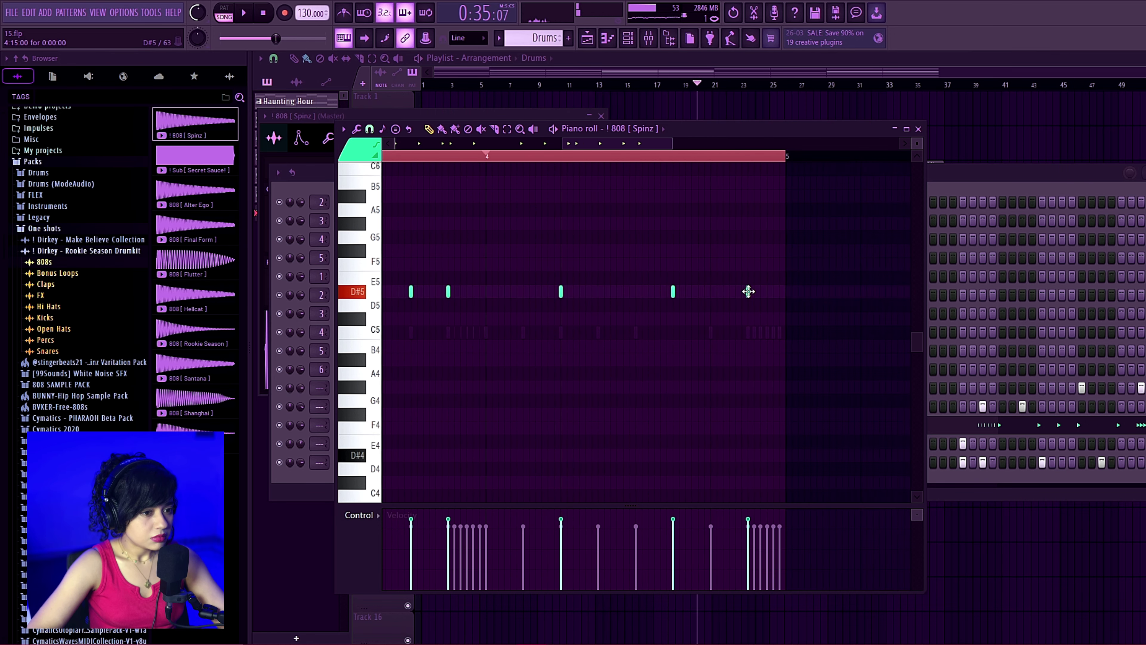
{"action": "key", "text": "space"}
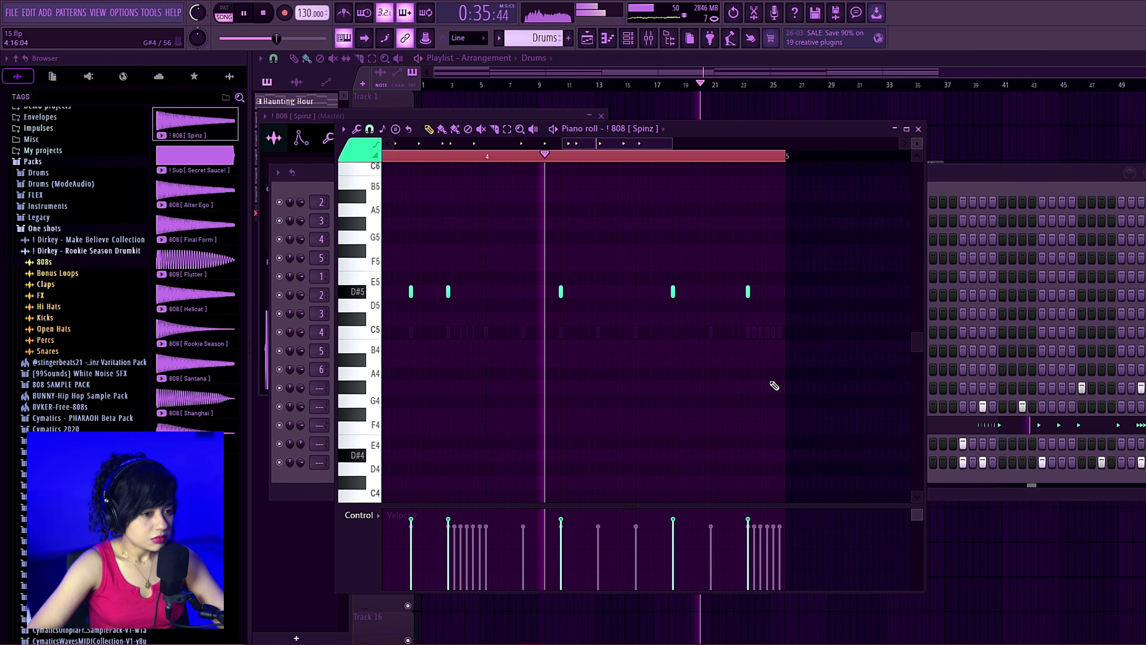
- Preview kicks in the Mix Elite - BKC - Trap & Hip-Hop folder and add Trap Kick 22 as a new channel
{"action": "left_click", "coordinate": [1038, 161]}
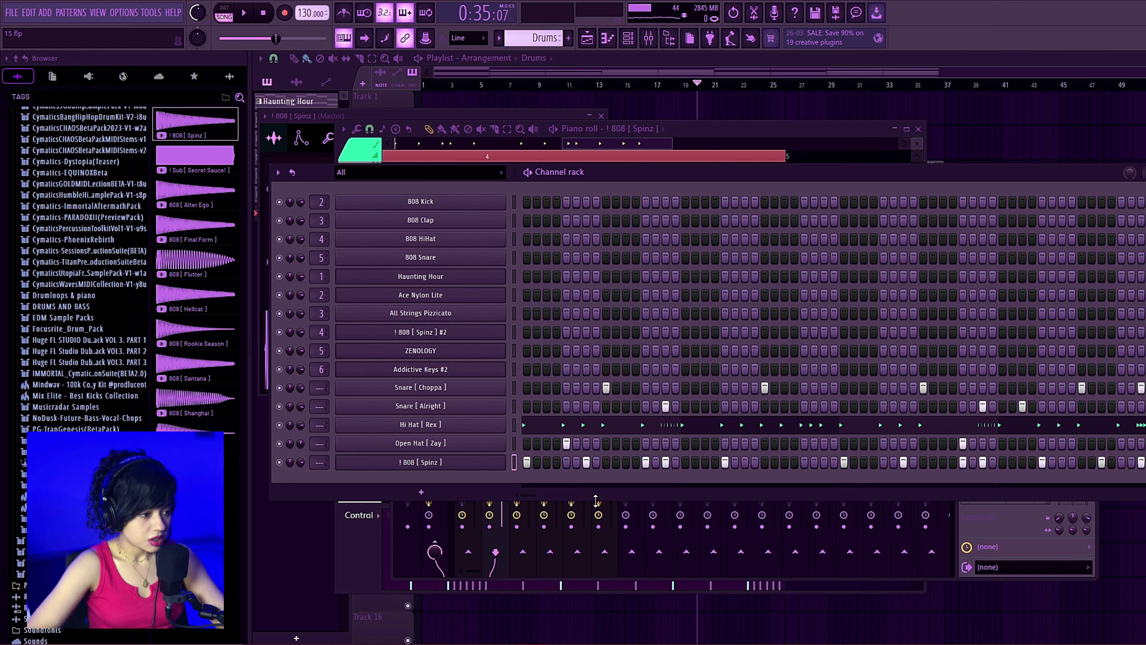
{"action": "left_click", "coordinate": [106, 396]}
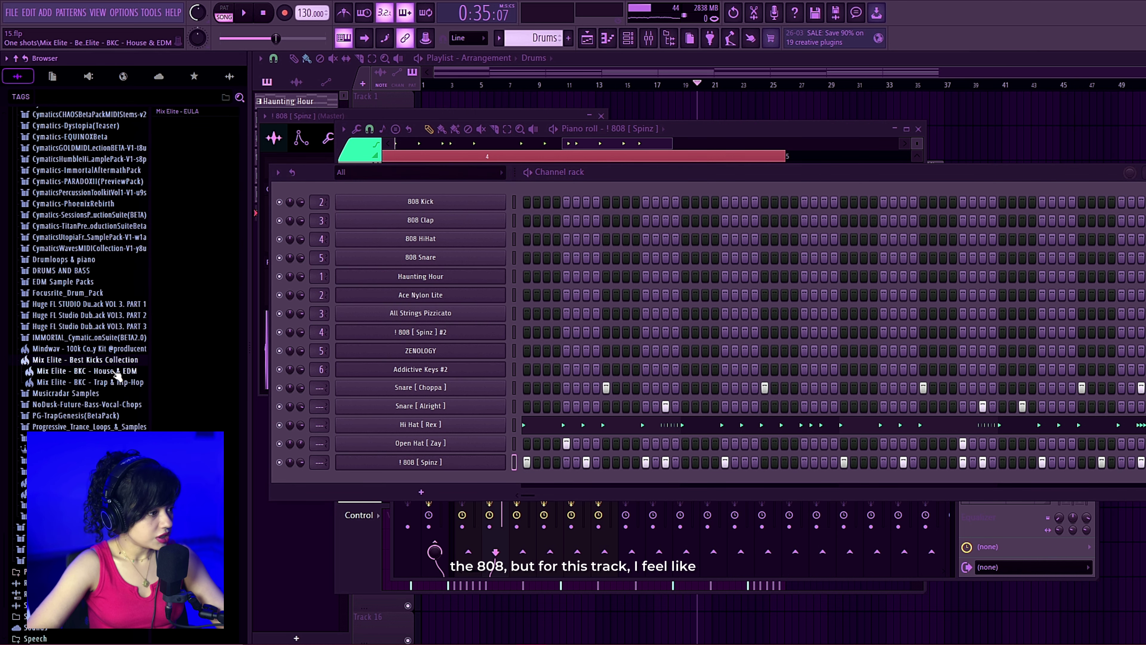
{"action": "left_click", "coordinate": [114, 382]}
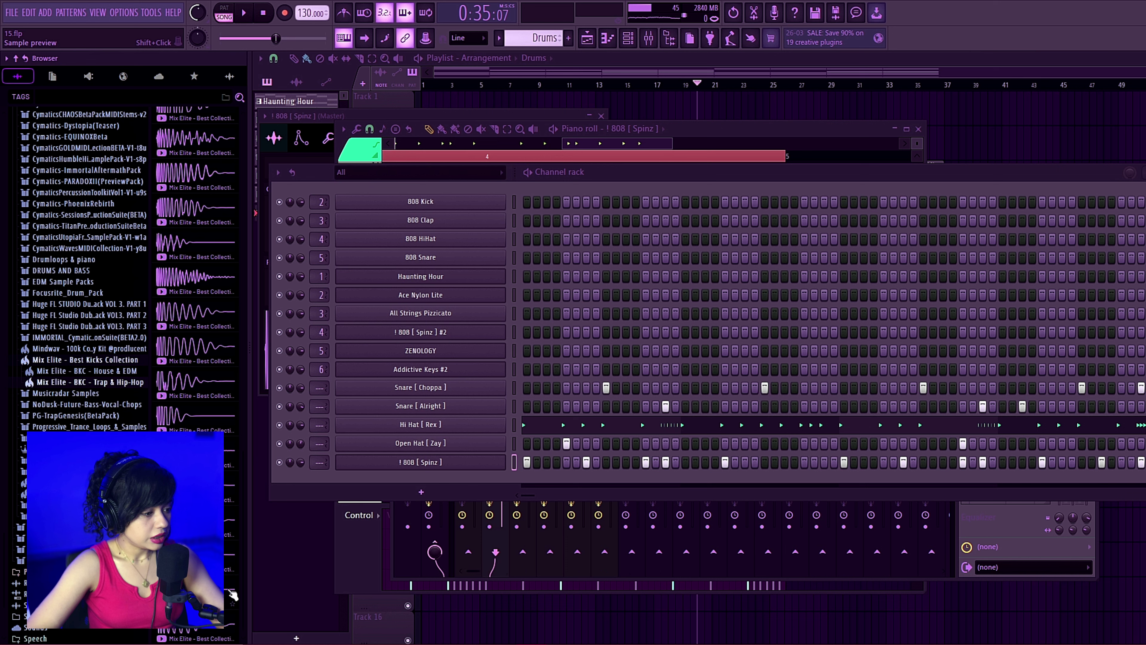
{"action": "left_click", "coordinate": [231, 594]}
{"action": "left_click", "coordinate": [217, 558]}
{"action": "left_click", "coordinate": [217, 524]}
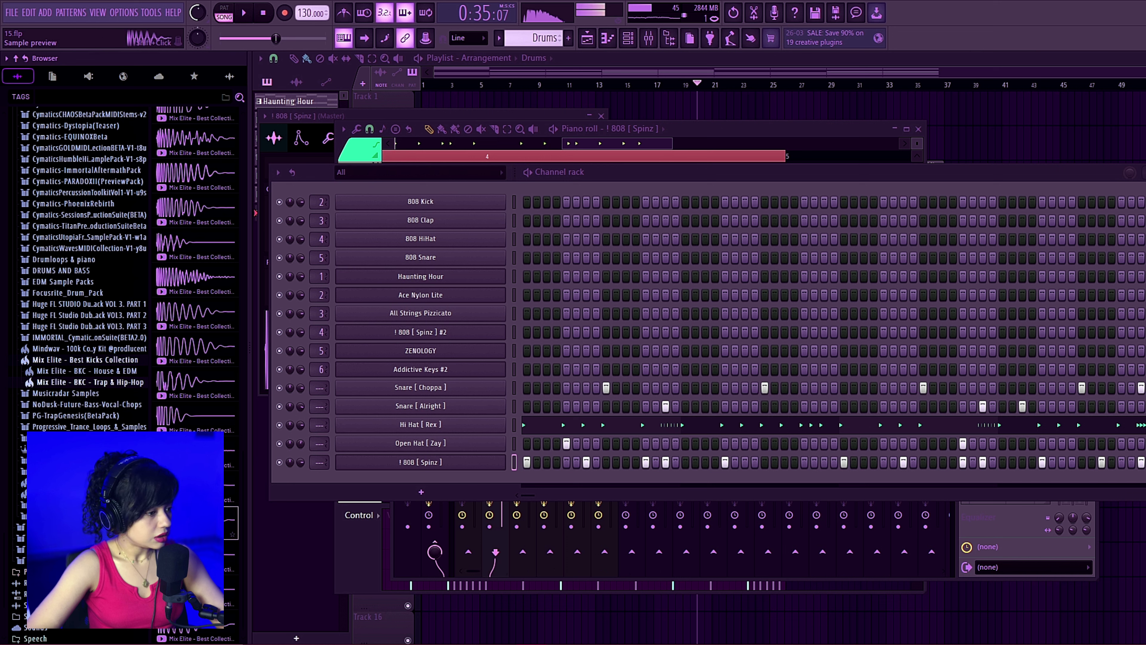
{"action": "left_click_drag", "start_coordinate": [217, 524], "coordinate": [476, 480]}
- Copy the ! 808 [ Spinz ] note pattern and paste it into the Trap Kick 22 channel
{"action": "right_click", "coordinate": [496, 462]}
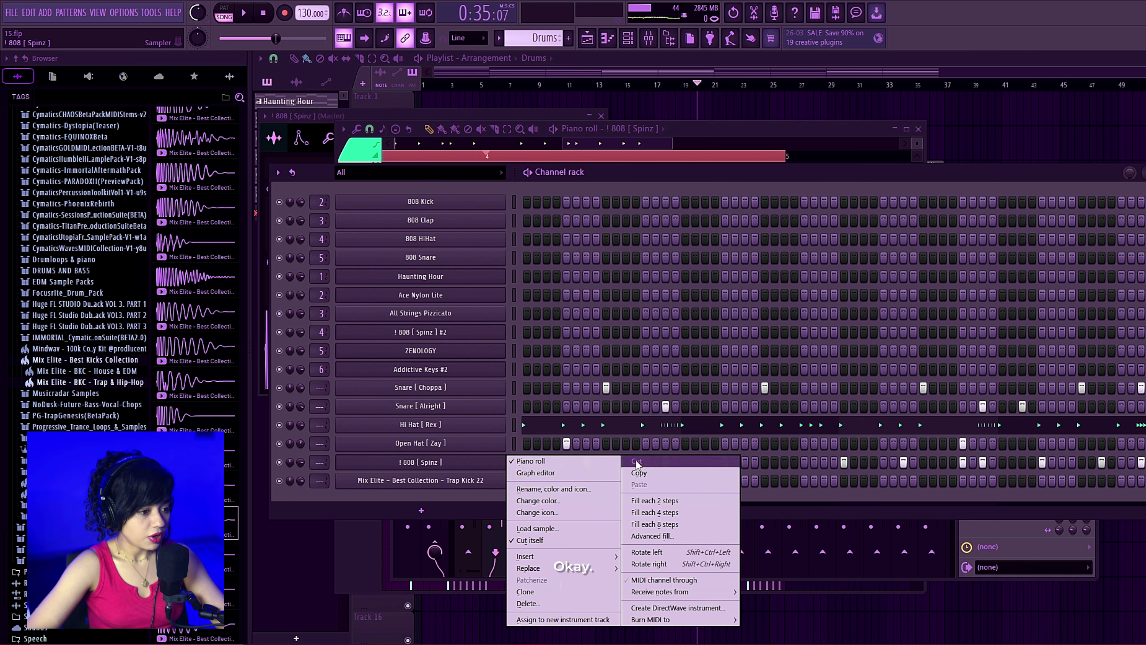
{"action": "left_click", "coordinate": [652, 472]}
{"action": "right_click", "coordinate": [492, 480]}
{"action": "left_click", "coordinate": [694, 491]}
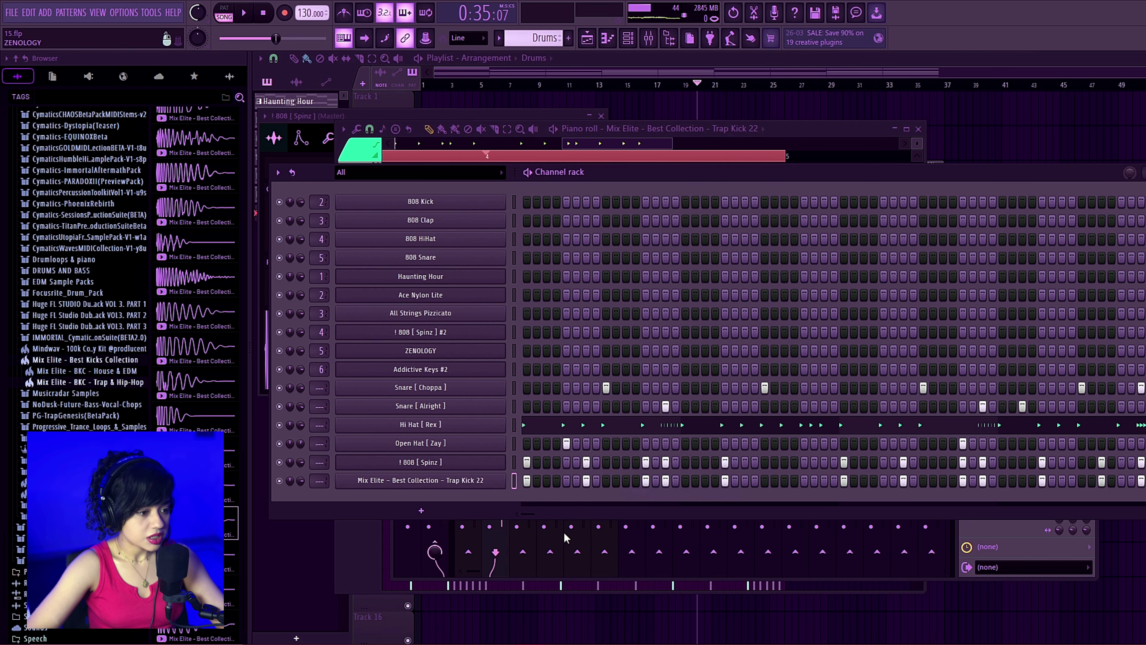
- Assign the channels from Snare [ Choppa ] to Trap Kick 22 to consecutive mixer tracks starting at Insert 7
{"action": "left_click", "coordinate": [515, 383]}
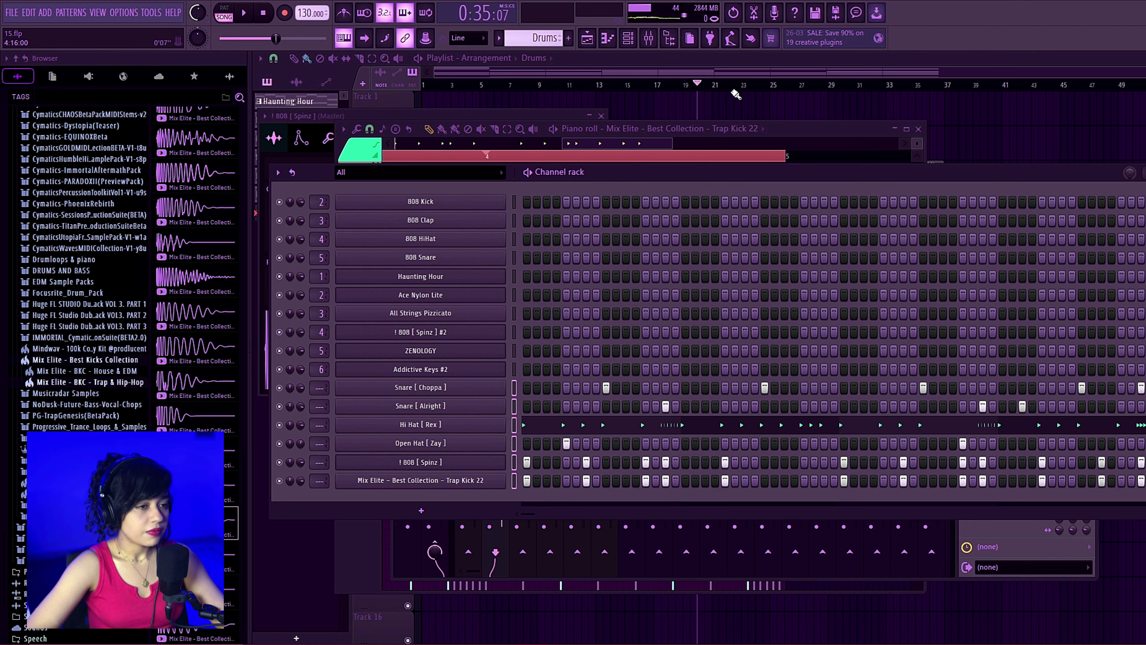
{"action": "left_click", "coordinate": [659, 46]}
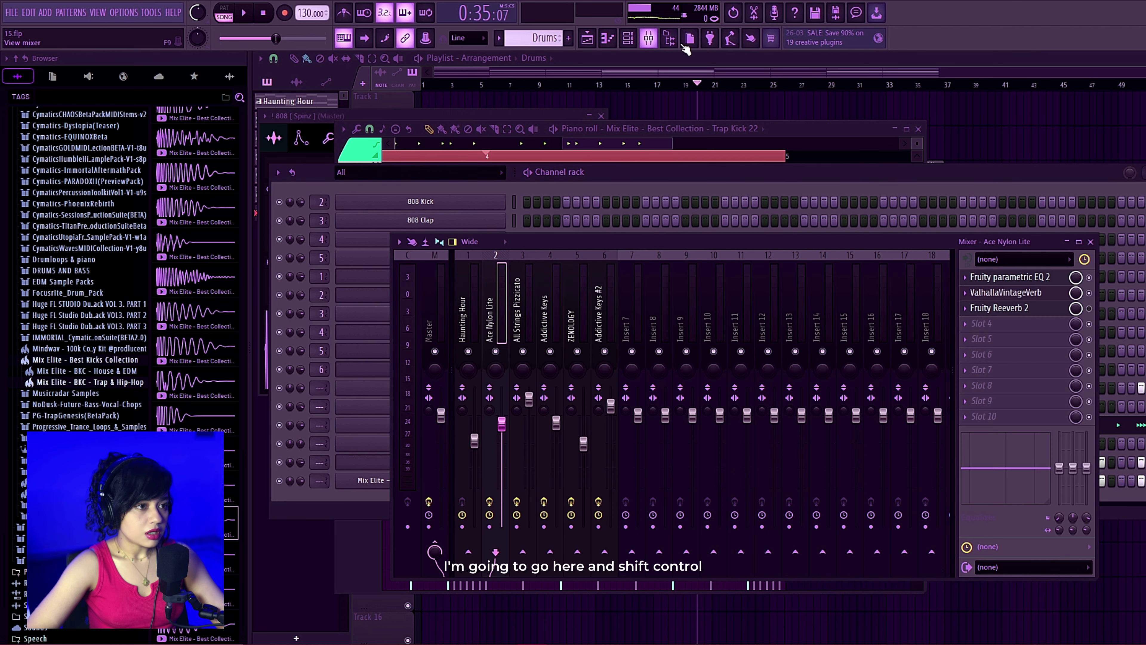
{"action": "left_click", "coordinate": [629, 313]}
{"action": "key", "text": "ctrl+l"}
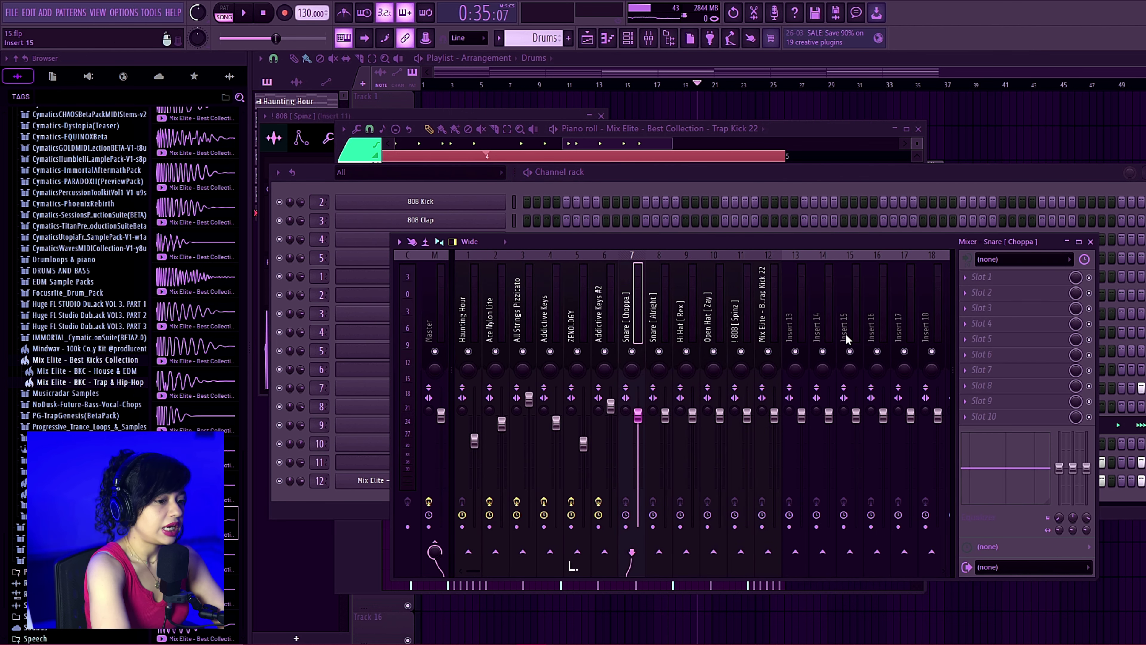
- Shift the ! 808 [ Spinz ] and Trap Kick 22 mixer tracks one slot over to free Insert 11
{"action": "left_click", "coordinate": [739, 300]}
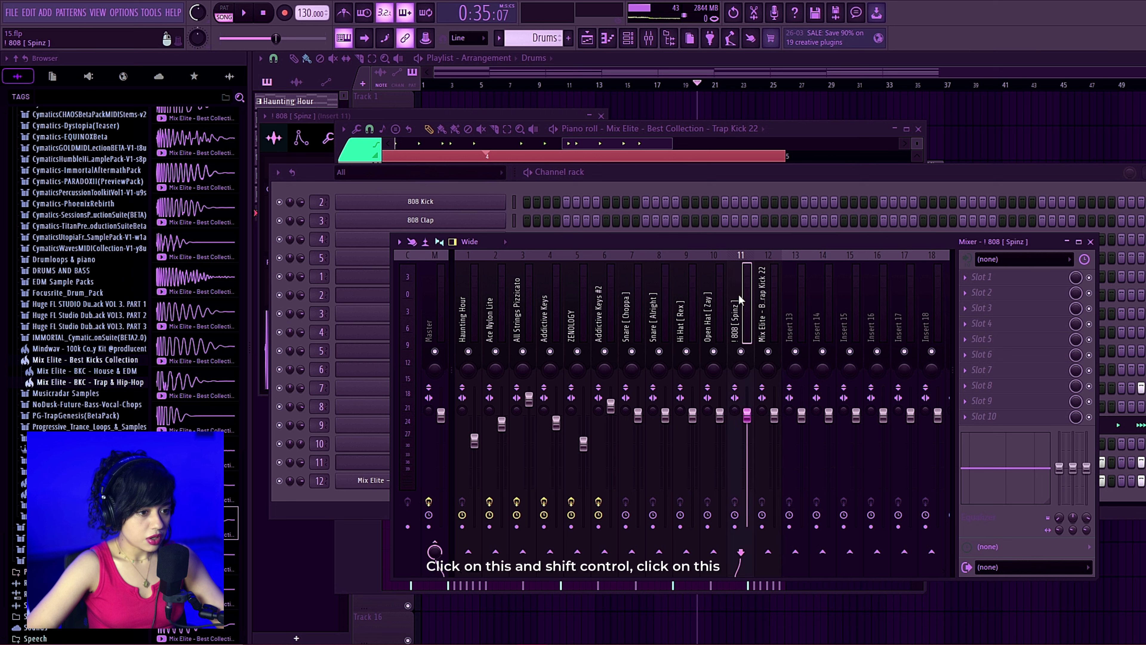
{"action": "left_click", "coordinate": [765, 298], "text": "ctrl"}
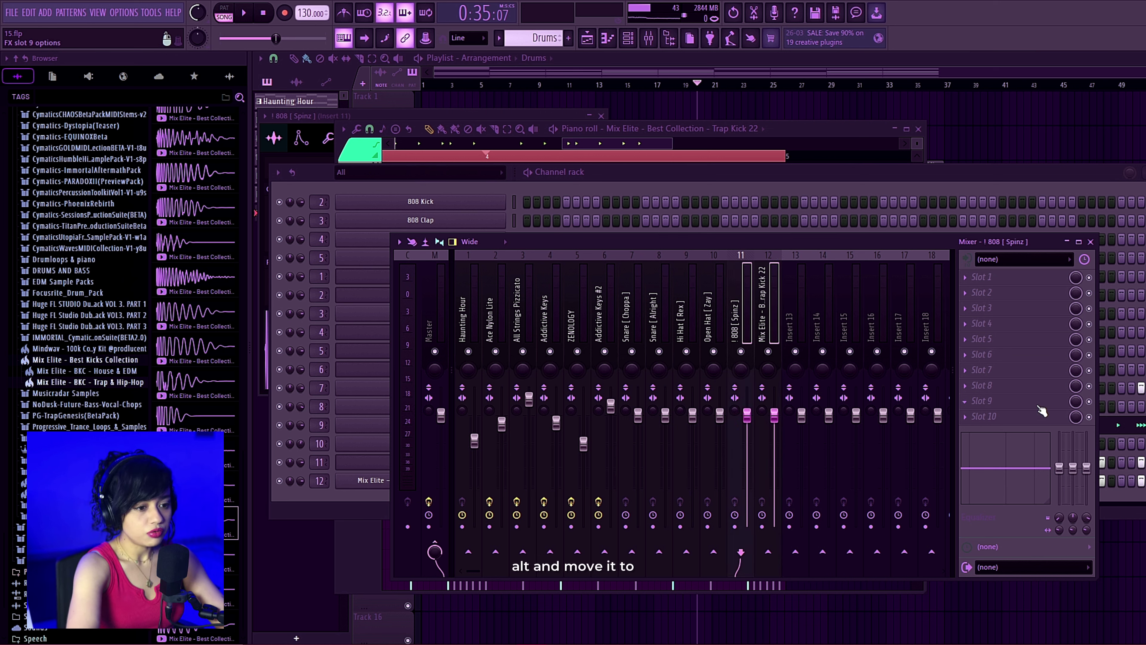
{"action": "key", "text": "alt+Right"}
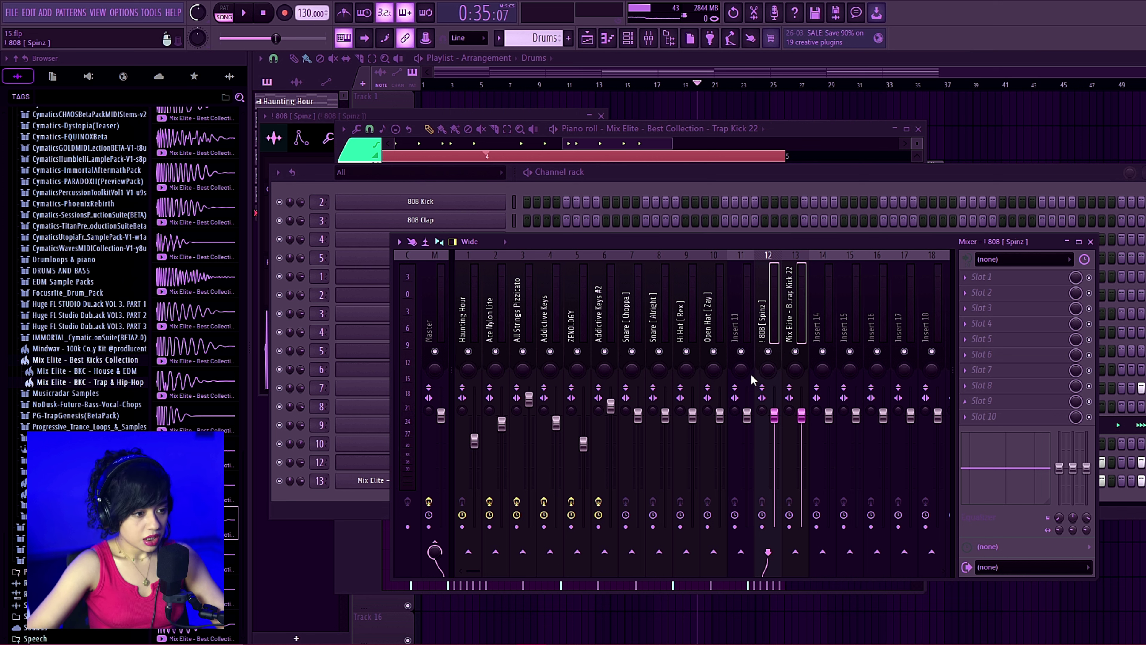
- Route the mixer tracks from Addictive Keys #2 through Open Hat [ Zay ] to Insert 11 as a bus
{"action": "left_click", "coordinate": [605, 314]}
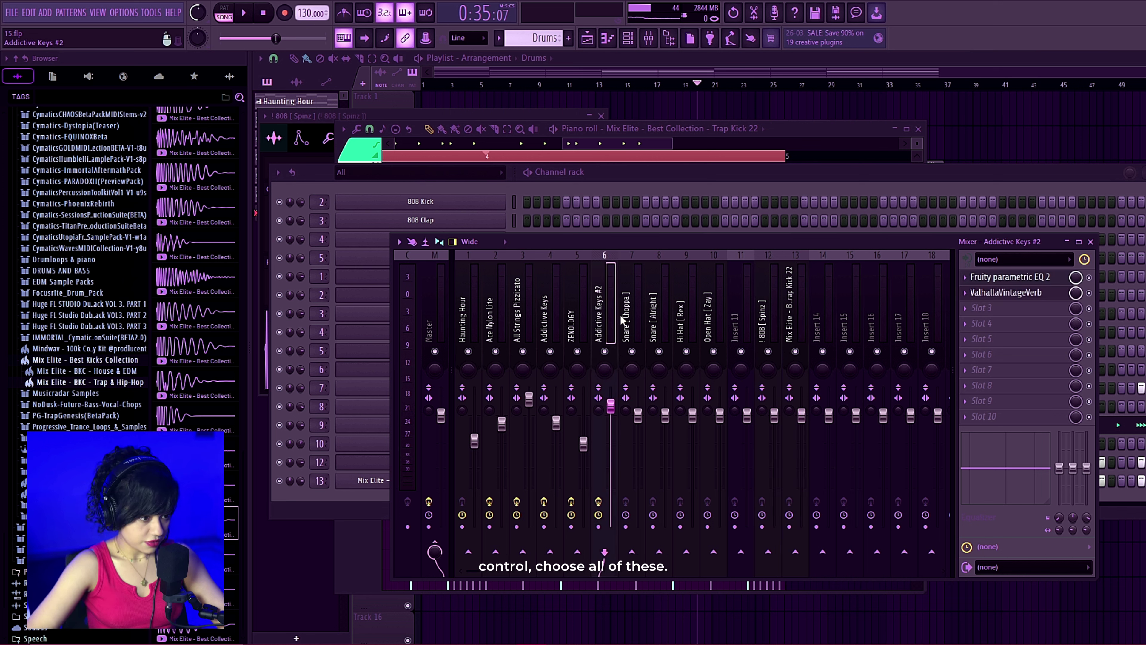
{"action": "left_click_drag", "start_coordinate": [627, 318], "coordinate": [707, 318]}
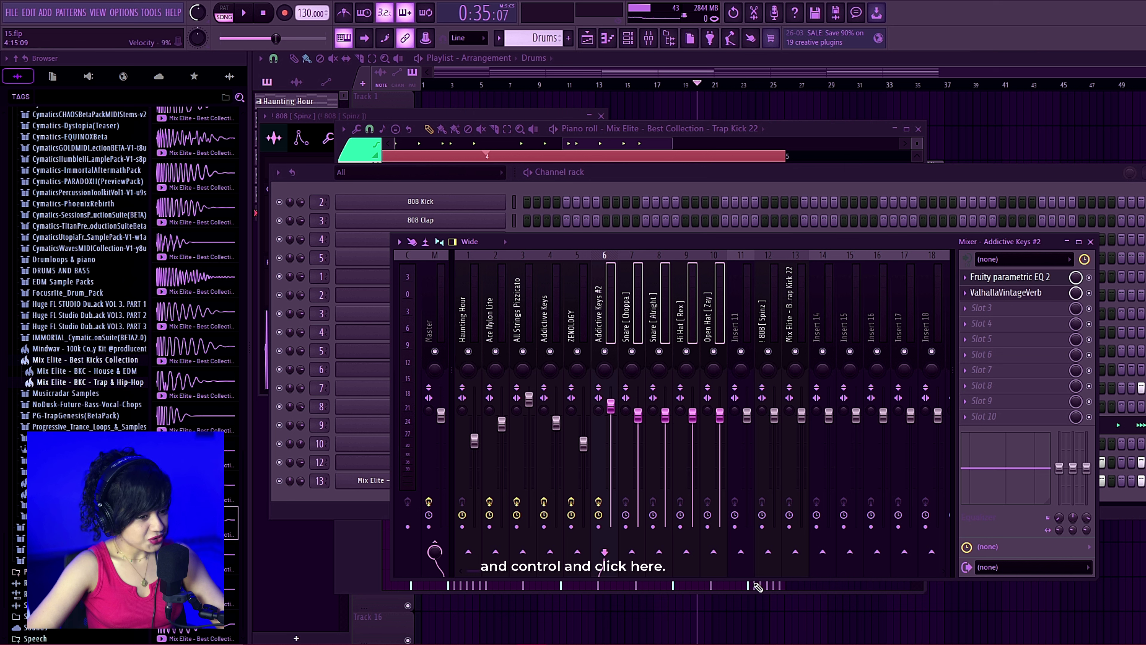
{"action": "left_click", "coordinate": [741, 551], "text": "ctrl"}
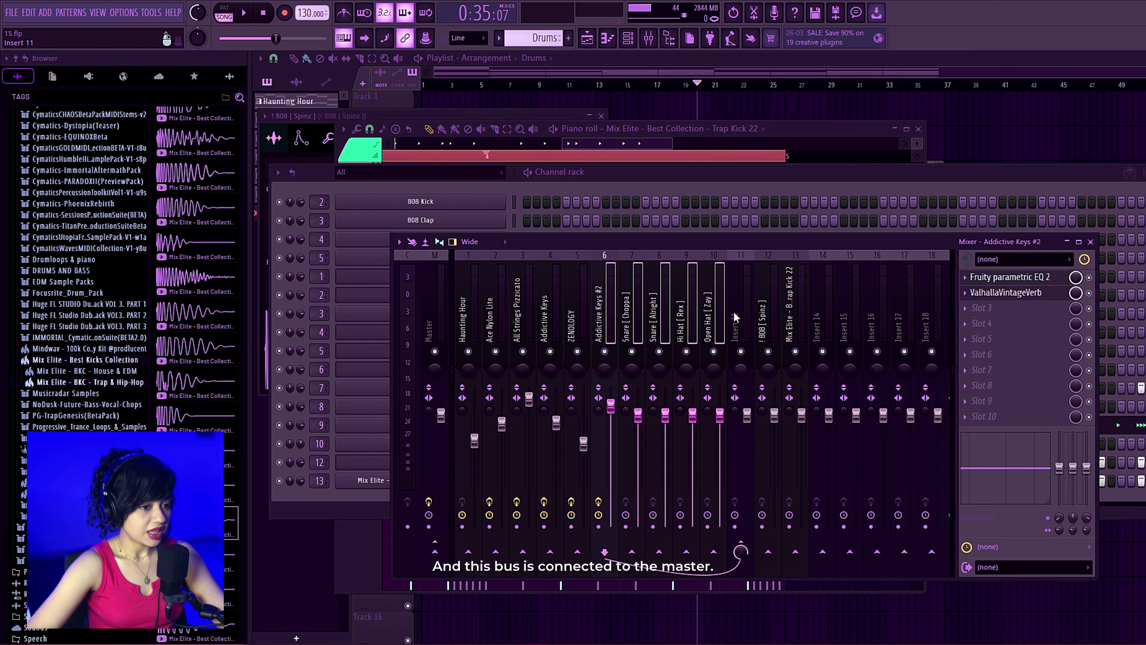
{"action": "left_click", "coordinate": [741, 369]}
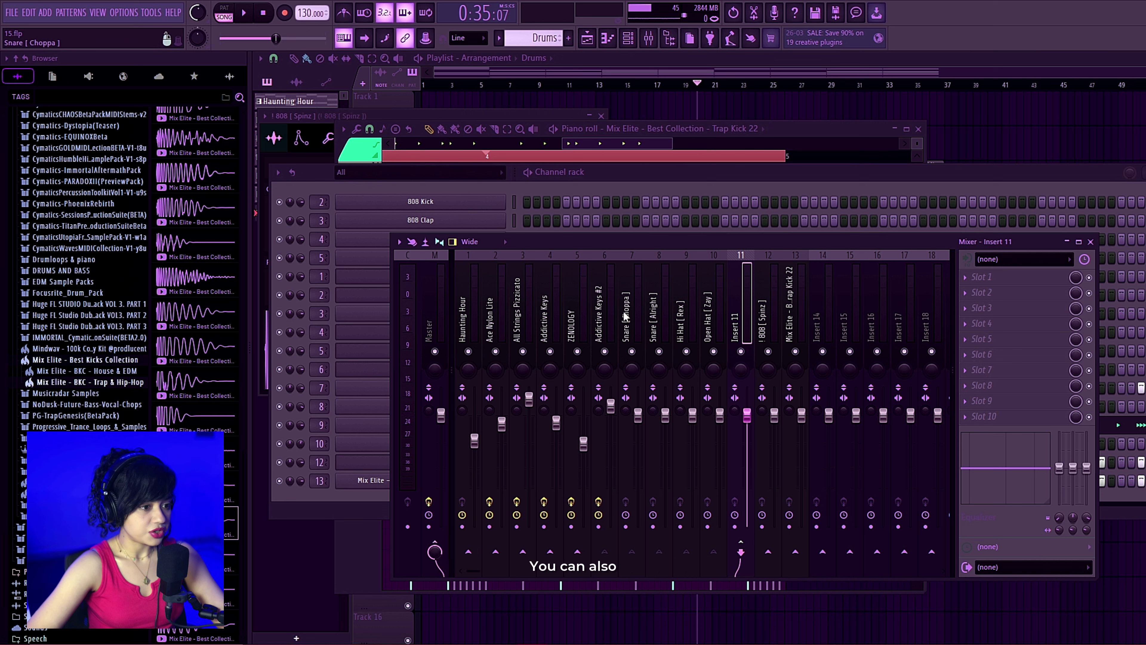
- Reselect the tracks from Addictive Keys #2 through Open Hat [ Zay ] and route them to Insert 11 only
{"action": "left_click", "coordinate": [609, 316]}
{"action": "left_click_drag", "start_coordinate": [644, 315], "coordinate": [717, 324]}
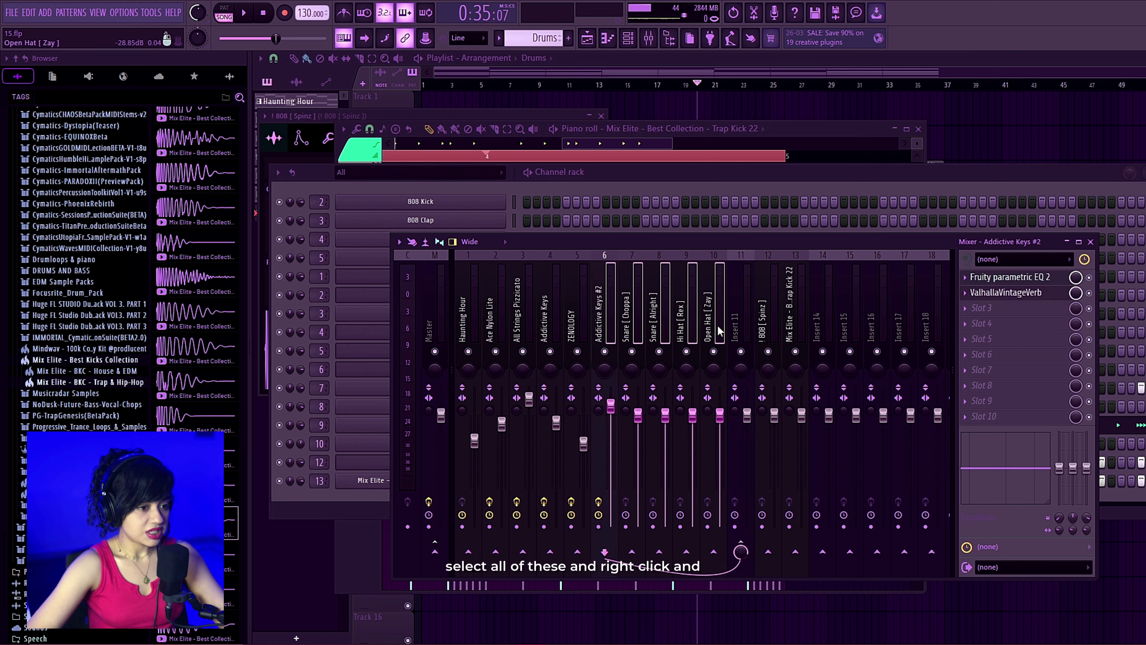
{"action": "right_click", "coordinate": [741, 546]}
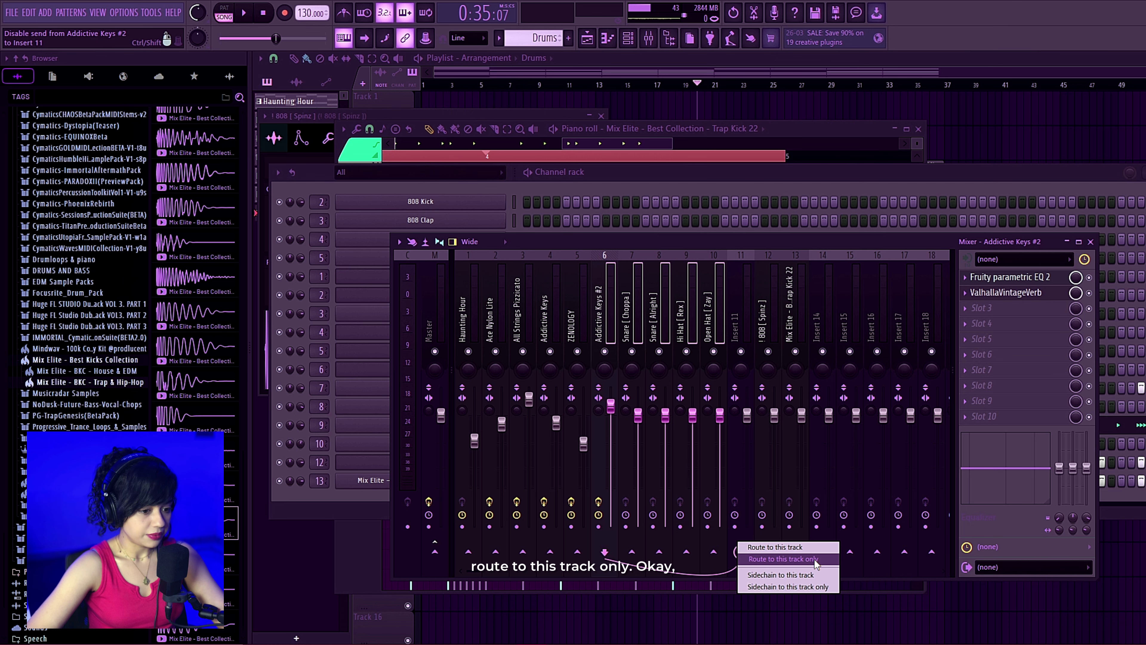
{"action": "left_click", "coordinate": [434, 306]}
- Add Fruity Parametric EQ 2 to Insert 11 and set band 1 to a high-pass filter with a Steep 6 slope
{"action": "left_click", "coordinate": [737, 322]}
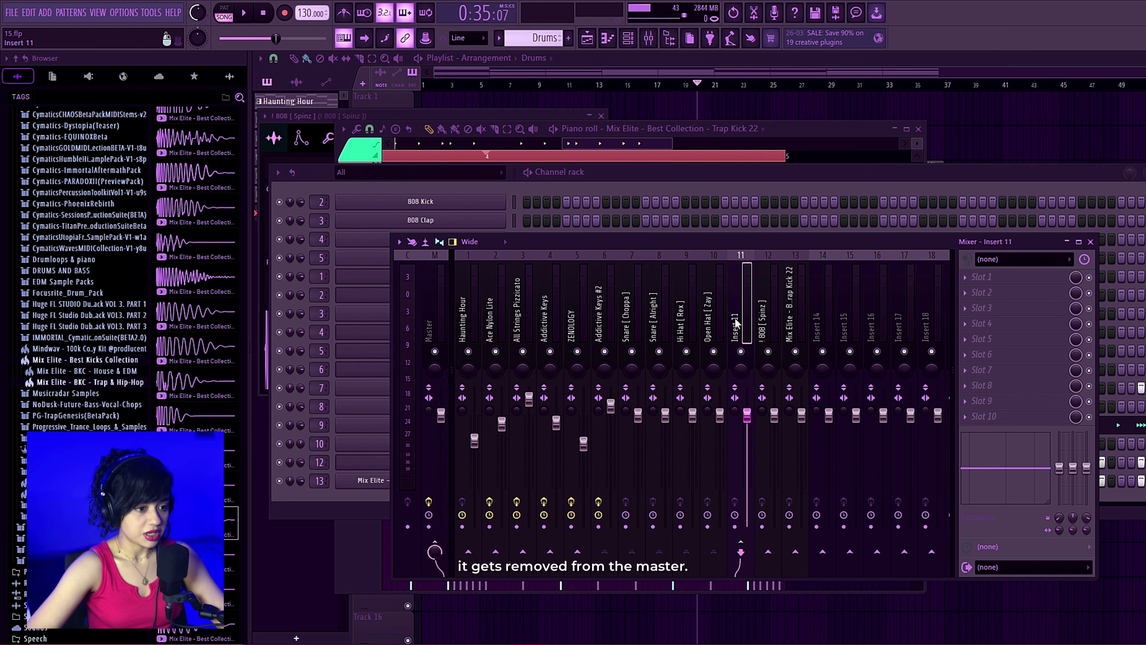
{"action": "left_click", "coordinate": [1026, 280]}
{"action": "left_click", "coordinate": [693, 299]}
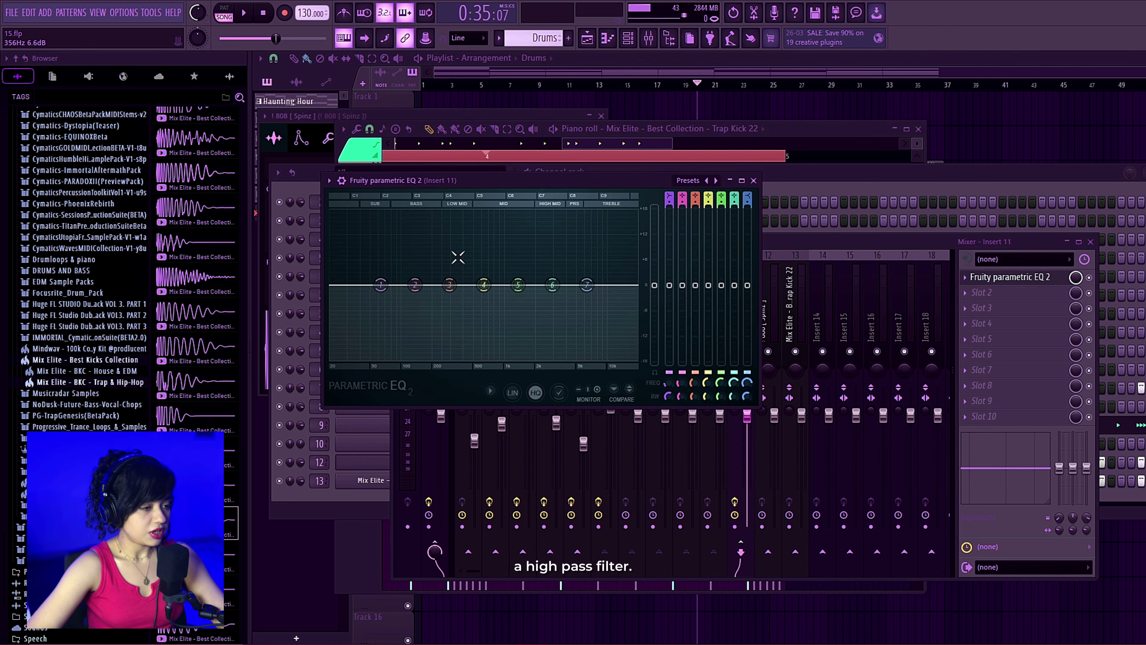
{"action": "left_click_drag", "start_coordinate": [670, 200], "coordinate": [671, 204]}
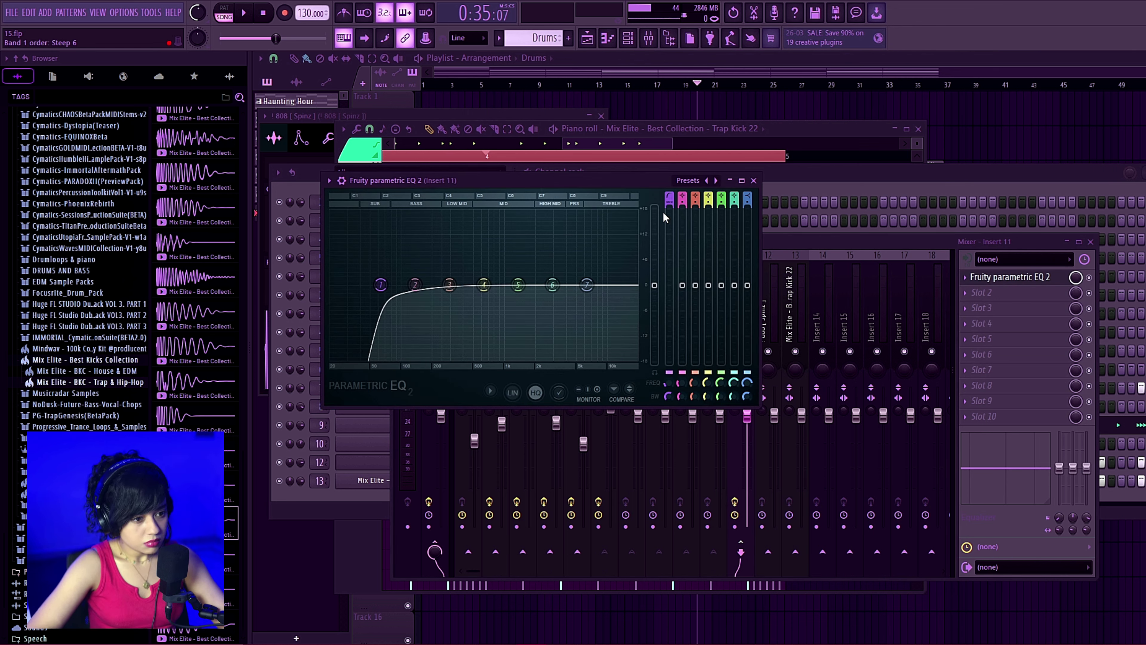
- Solo the ! 808 [ Spinz ] and Trap Kick 22 tracks in playback and lower the kick's volume slightly
{"action": "left_click", "coordinate": [770, 357]}
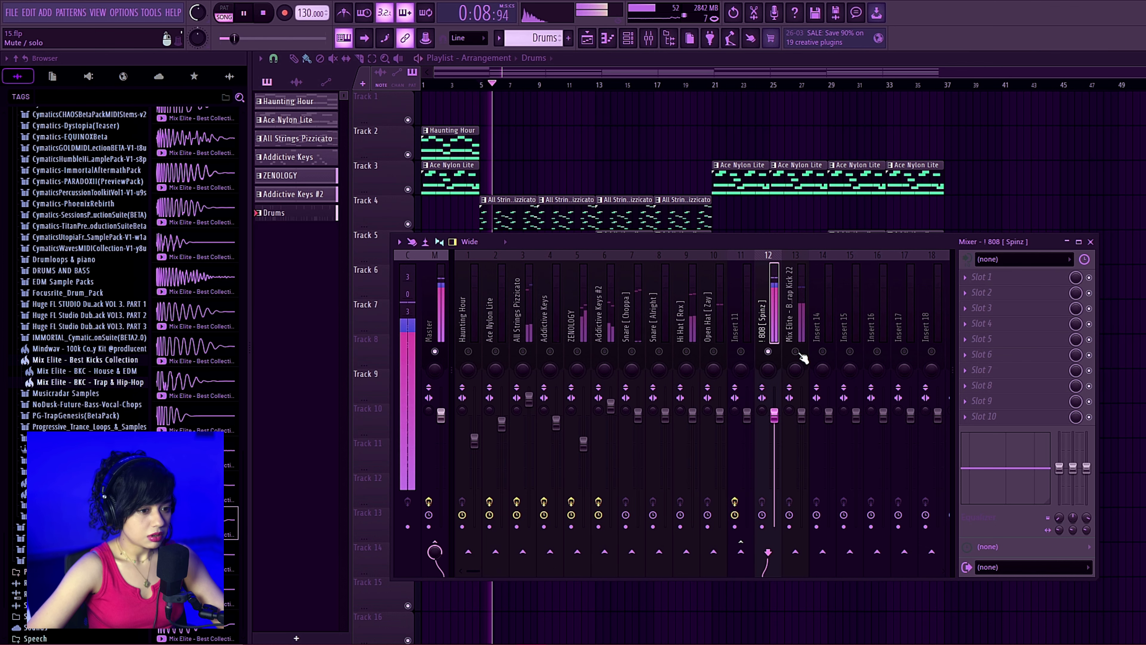
{"action": "left_click", "coordinate": [795, 352]}
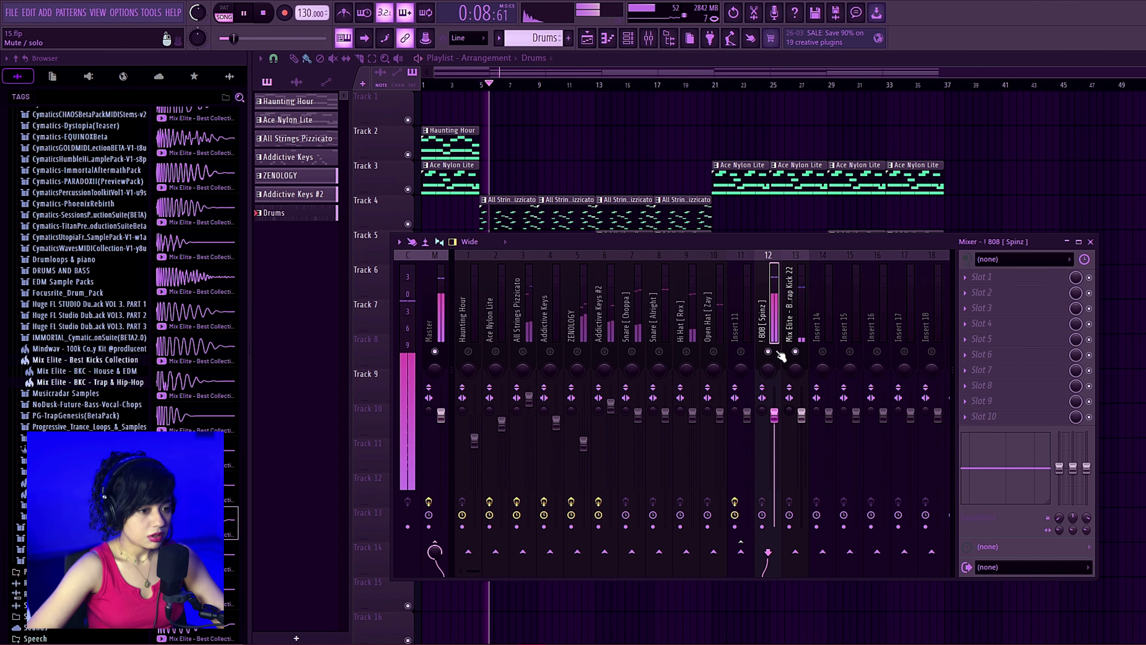
{"action": "left_click", "coordinate": [797, 325]}
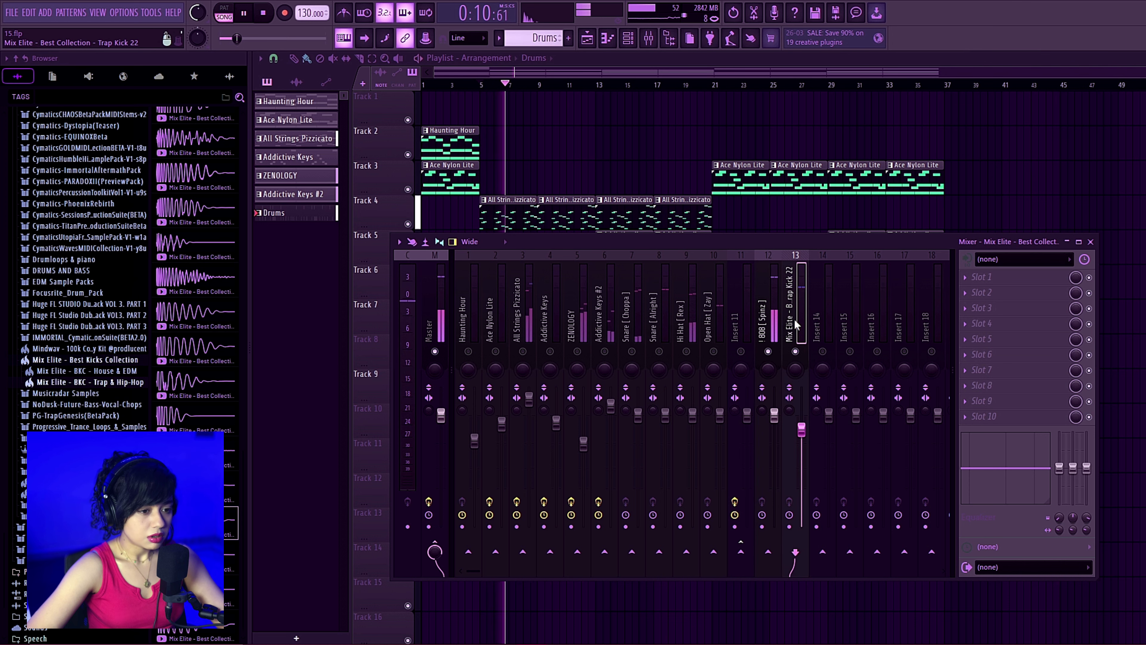
{"action": "key", "text": "space"}
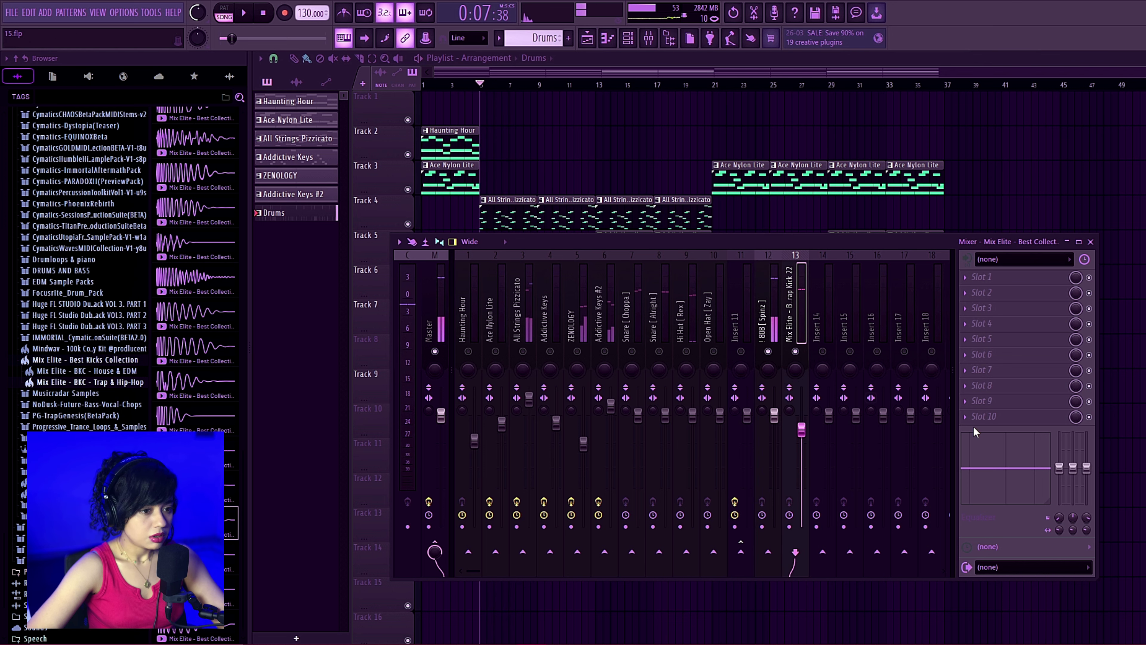
- Add Fruity Parametric EQ 2 to the Trap Kick 22 track and arrange the EQ and mixer windows without overlap
{"action": "left_click", "coordinate": [1029, 275]}
{"action": "left_click", "coordinate": [693, 295]}
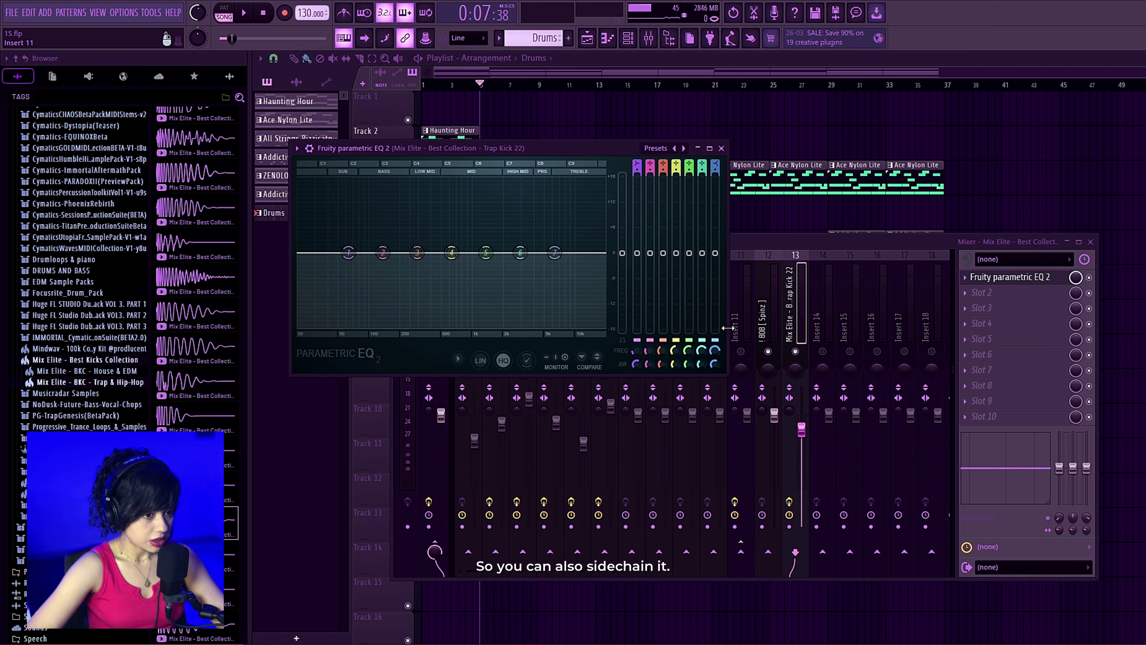
{"action": "left_click_drag", "start_coordinate": [539, 150], "coordinate": [857, 79]}
{"action": "left_click_drag", "start_coordinate": [572, 242], "coordinate": [581, 388]}
- Add Fruity Parametric EQ 2 to the ! 808 [ Spinz ] track and place both EQ windows side by side
{"action": "left_click", "coordinate": [777, 447]}
{"action": "left_click", "coordinate": [993, 423]}
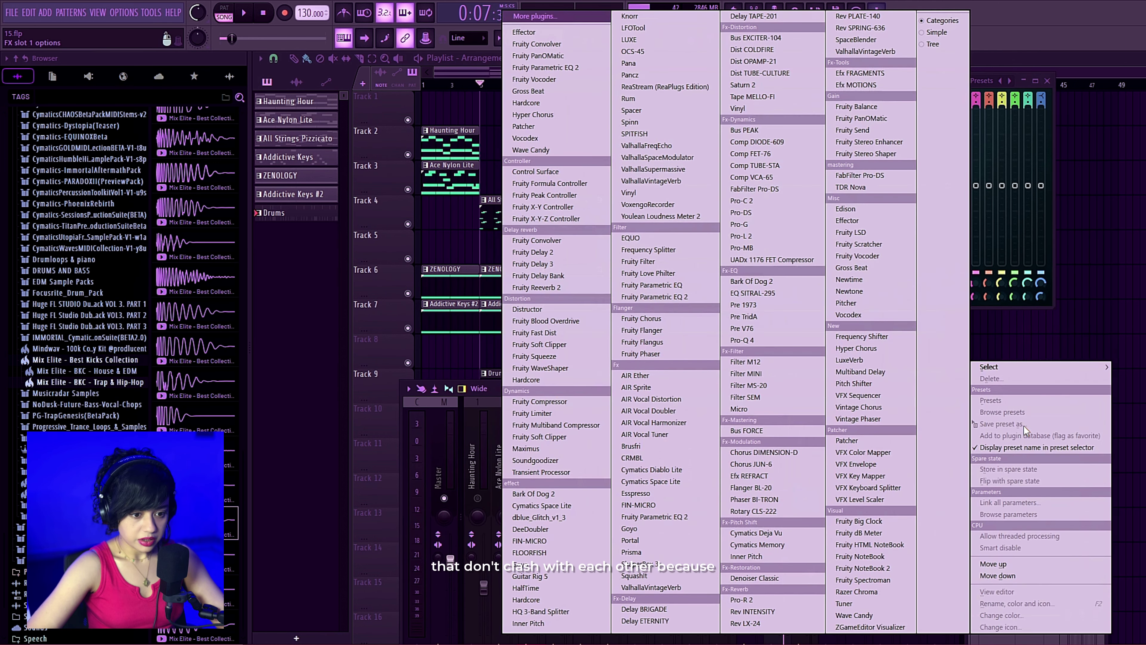
{"action": "left_click", "coordinate": [686, 302]}
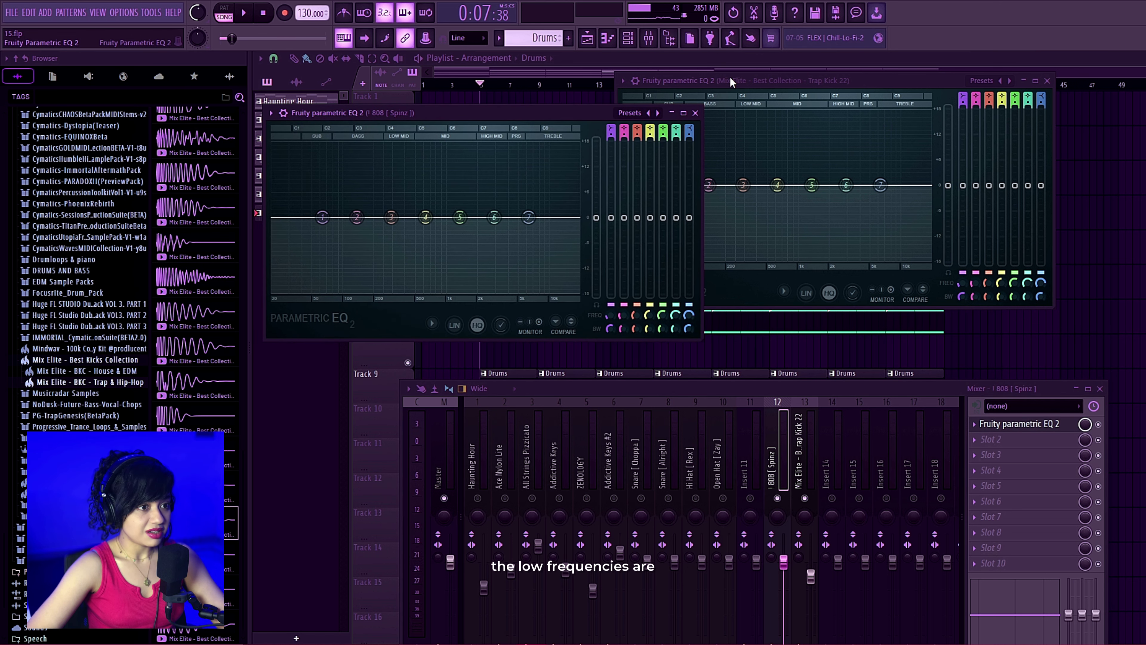
{"action": "left_click_drag", "start_coordinate": [730, 77], "coordinate": [822, 107]}
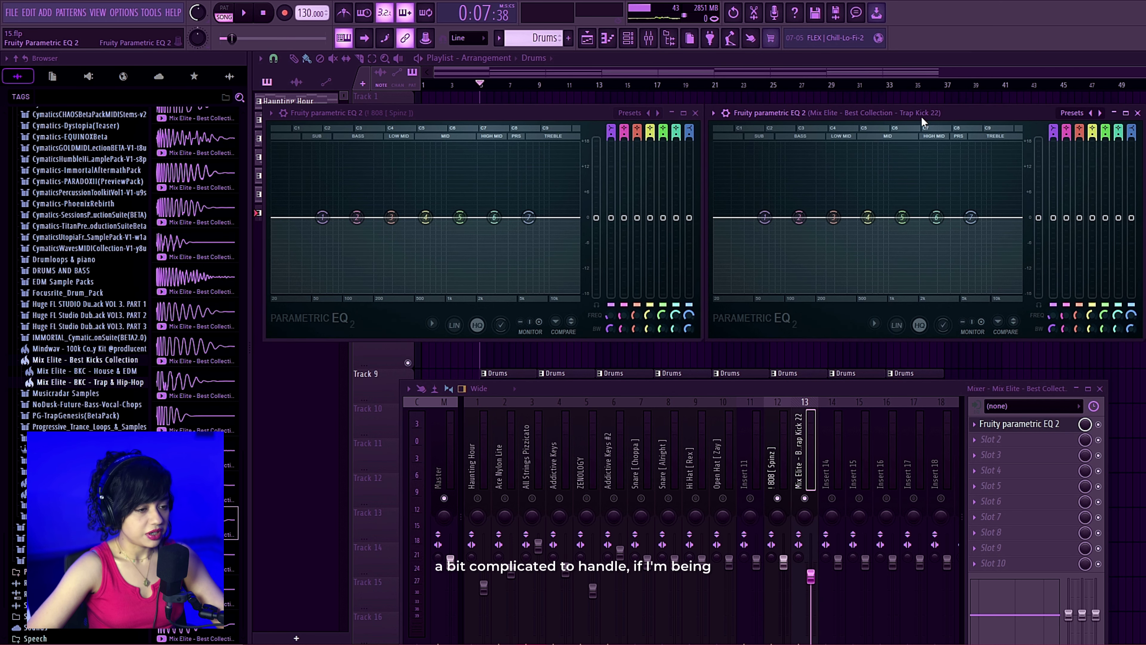
- Compare the 808 and kick spectra in playback, then slightly lower band 1 in the kick's EQ and replay
{"action": "left_click", "coordinate": [775, 444]}
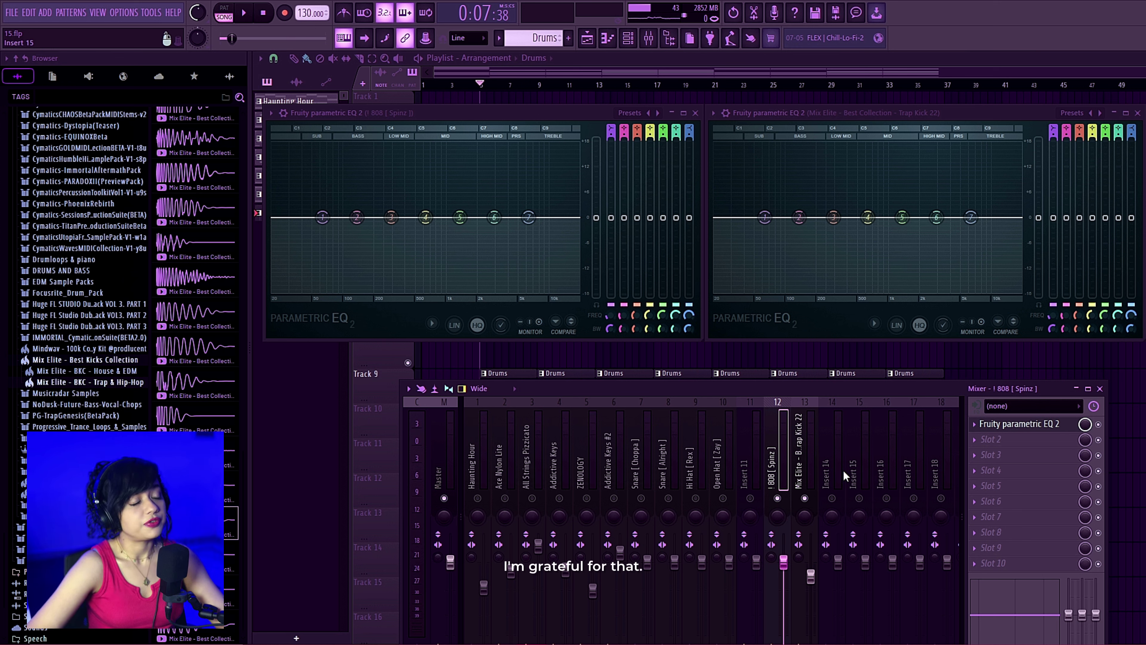
{"action": "key", "text": "space"}
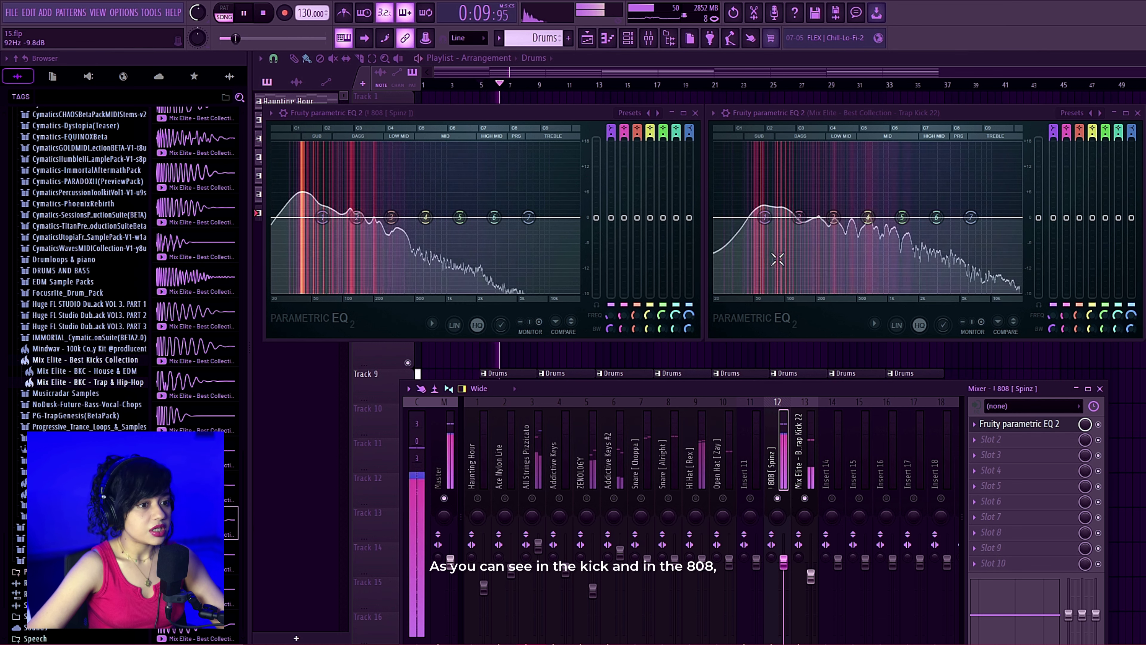
{"action": "key", "text": "space"}
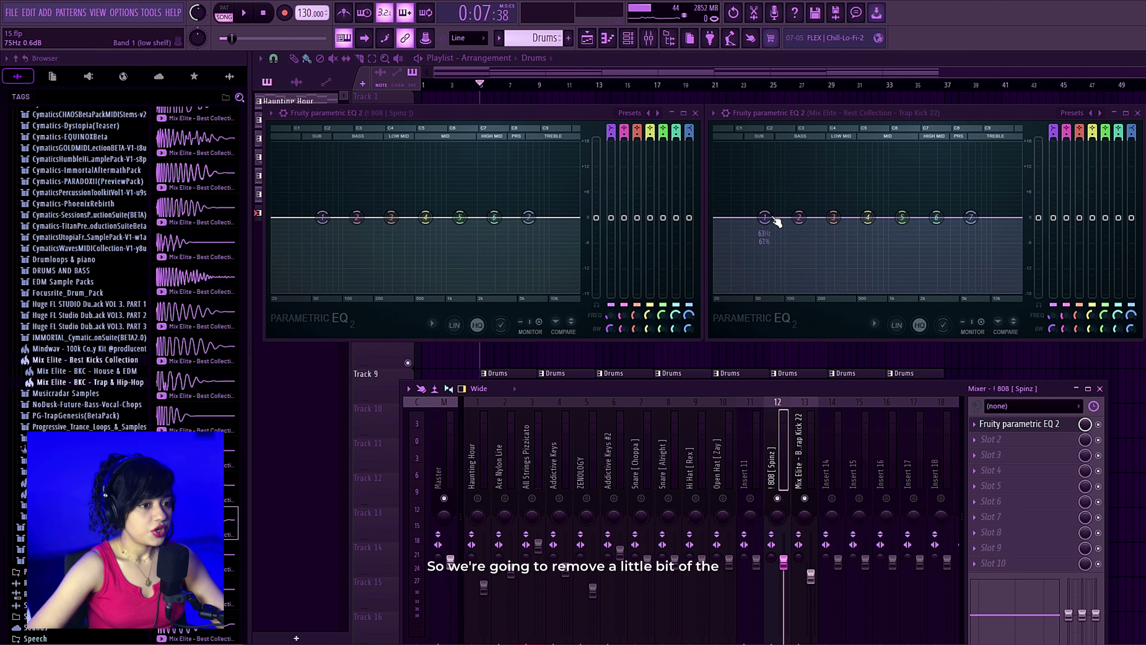
{"action": "left_click_drag", "start_coordinate": [764, 217], "coordinate": [770, 237]}
{"action": "key", "text": "space"}
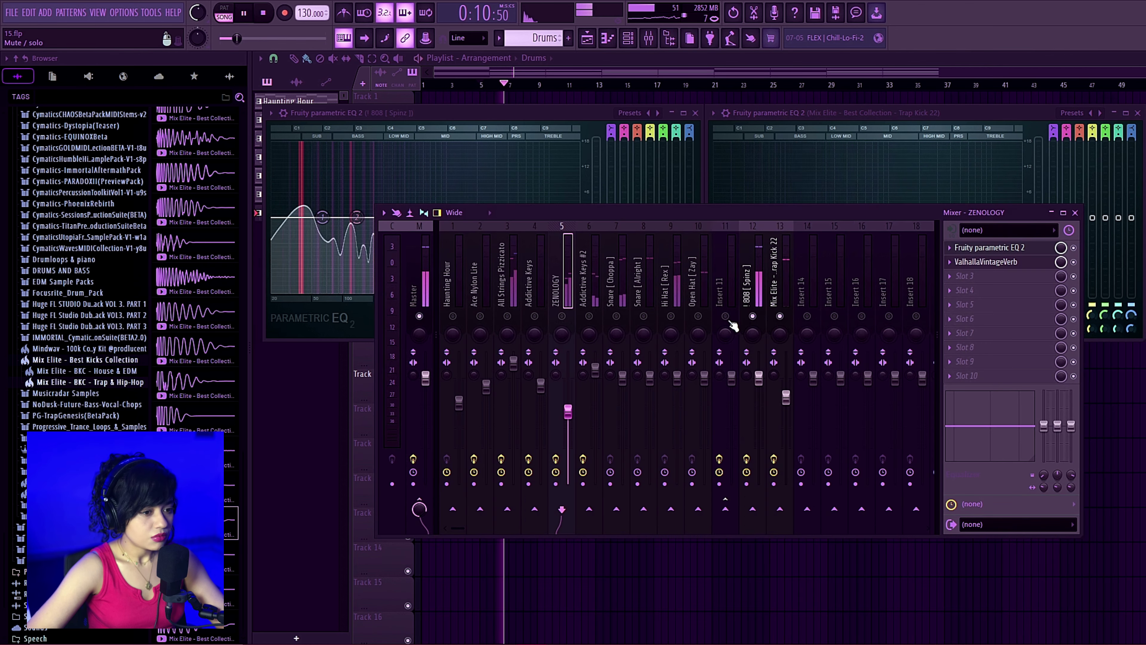
- Unmute Insert 11, Open Hat [ Zay ], Hi Hat [ Rex ], Snare [ Alright ] and Snare [ Choppa ] during playback
{"action": "left_click", "coordinate": [726, 317]}
{"action": "left_click", "coordinate": [698, 316]}
{"action": "left_click", "coordinate": [672, 317]}
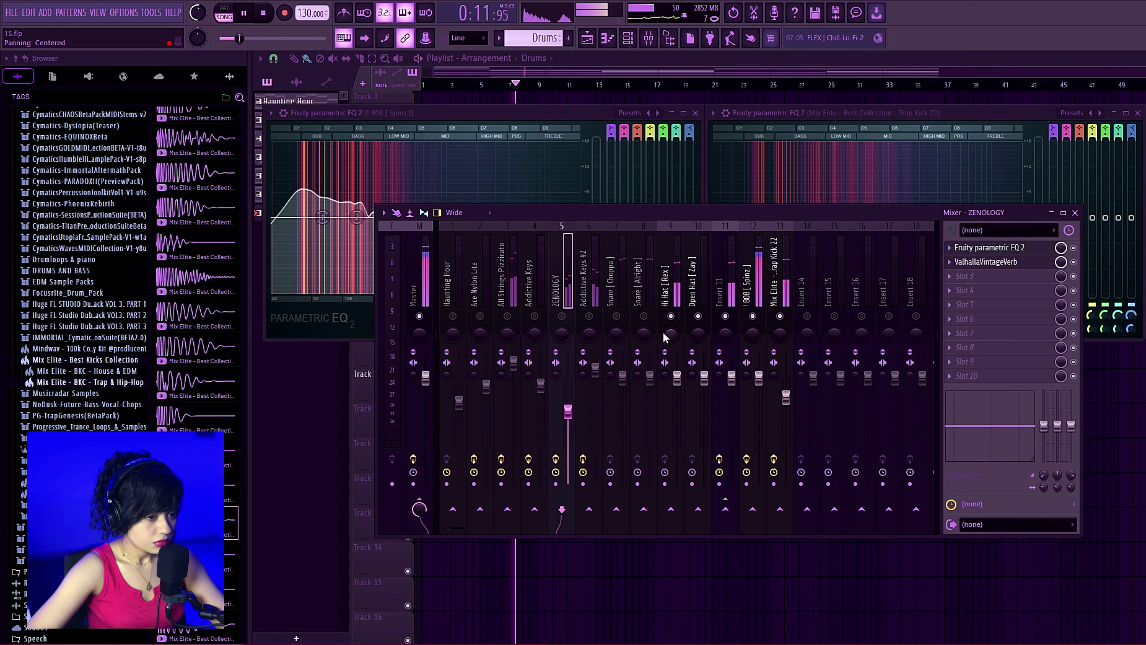
{"action": "left_click", "coordinate": [644, 317]}
{"action": "left_click", "coordinate": [616, 316]}
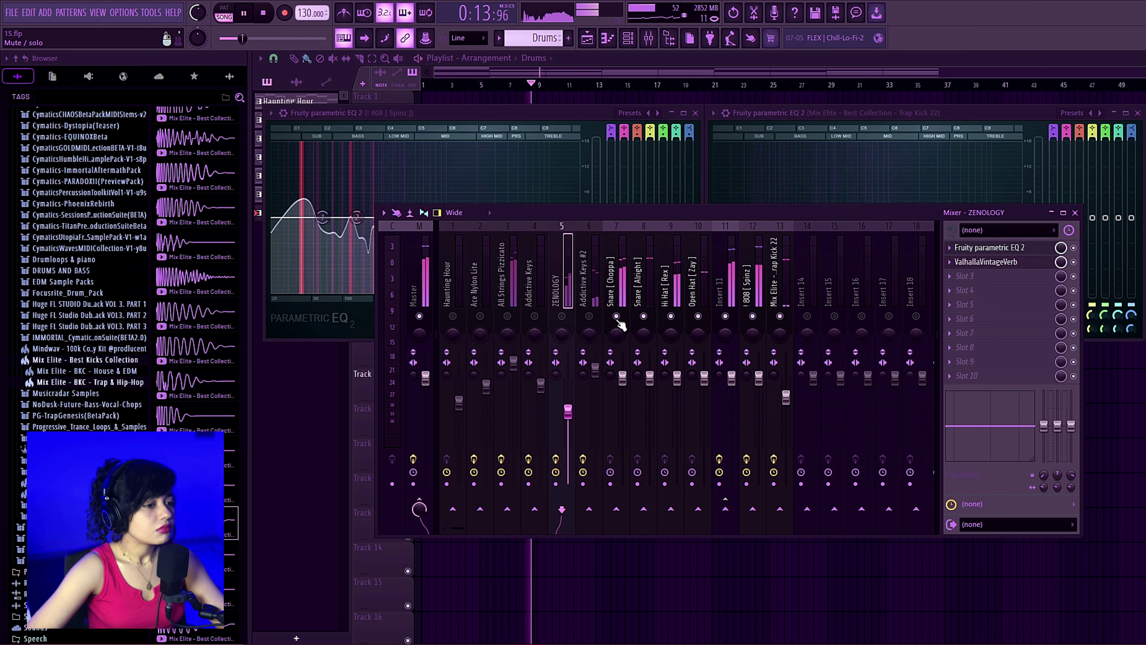
- Unmute Addictive Keys #2, ZENOLOGY and Addictive Keys during playback, and fine-tune their mixer faders while watching the Master level
{"action": "left_click", "coordinate": [419, 283]}
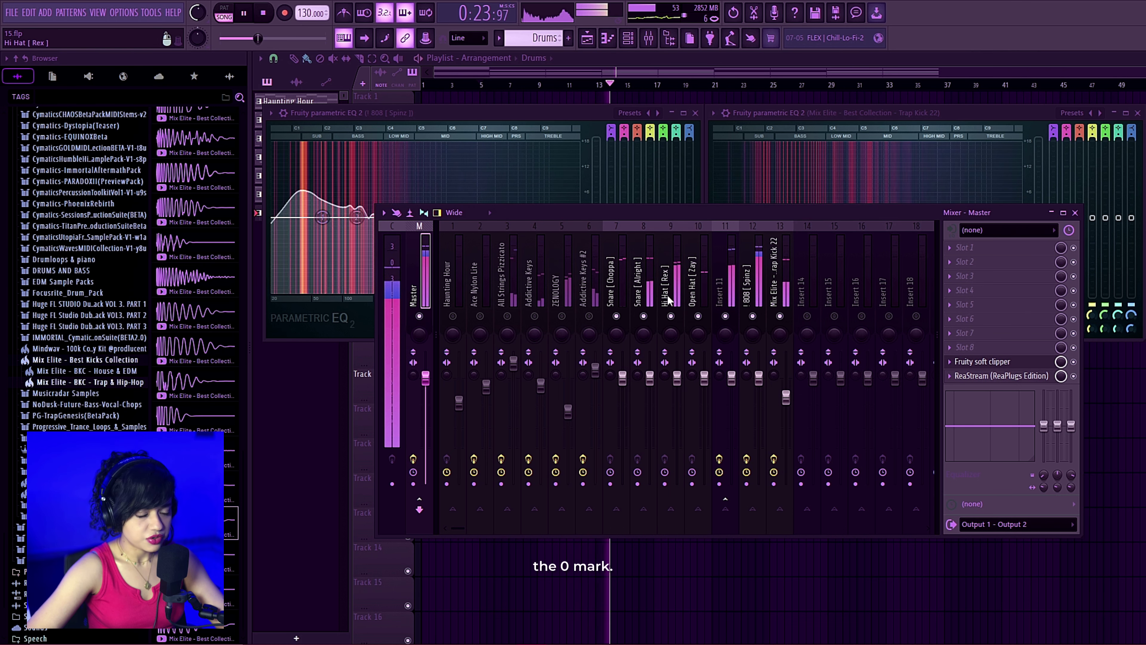
{"action": "left_click", "coordinate": [589, 316]}
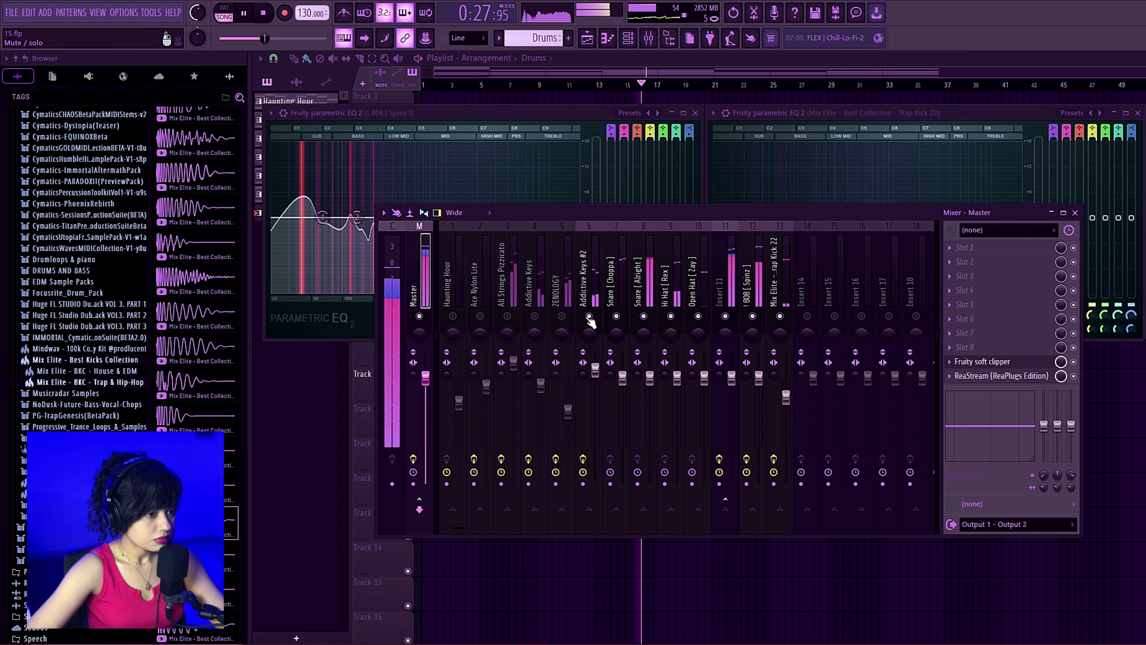
{"action": "left_click", "coordinate": [561, 317]}
{"action": "left_click", "coordinate": [568, 412]}
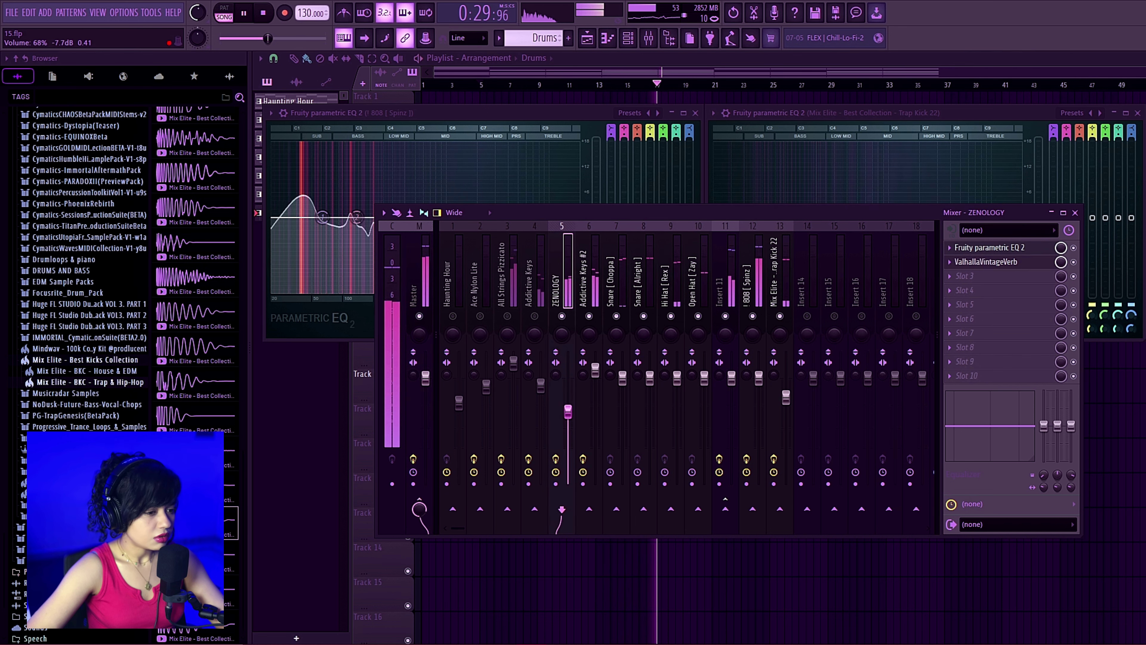
{"action": "left_click", "coordinate": [595, 367]}
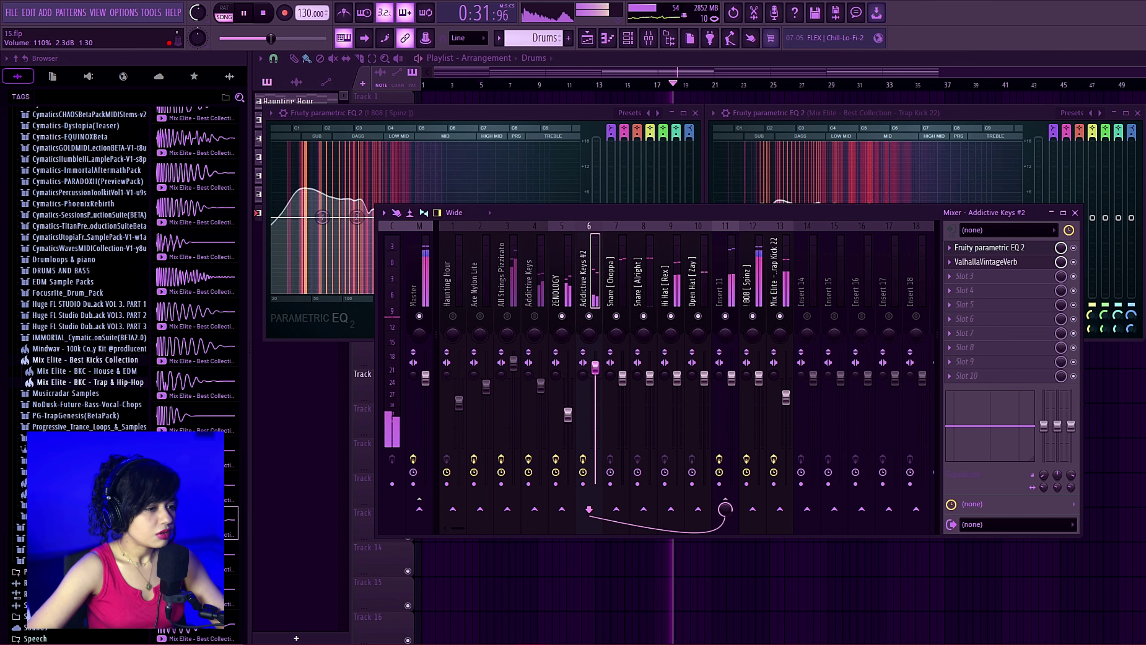
{"action": "left_click", "coordinate": [534, 316]}
{"action": "left_click_drag", "start_coordinate": [541, 385], "coordinate": [540, 379]}
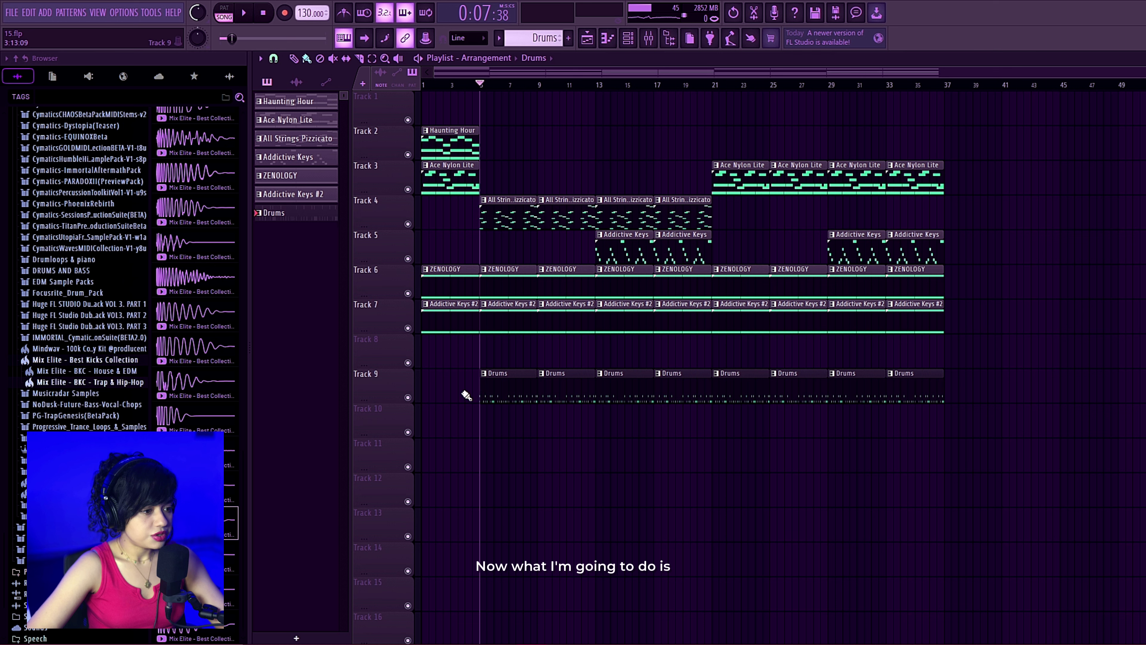
- Remove all Drums clips from Track 9 and split the Drums pattern by channel
{"action": "left_click_drag", "start_coordinate": [467, 397], "coordinate": [940, 404]}
{"action": "left_click", "coordinate": [289, 214]}
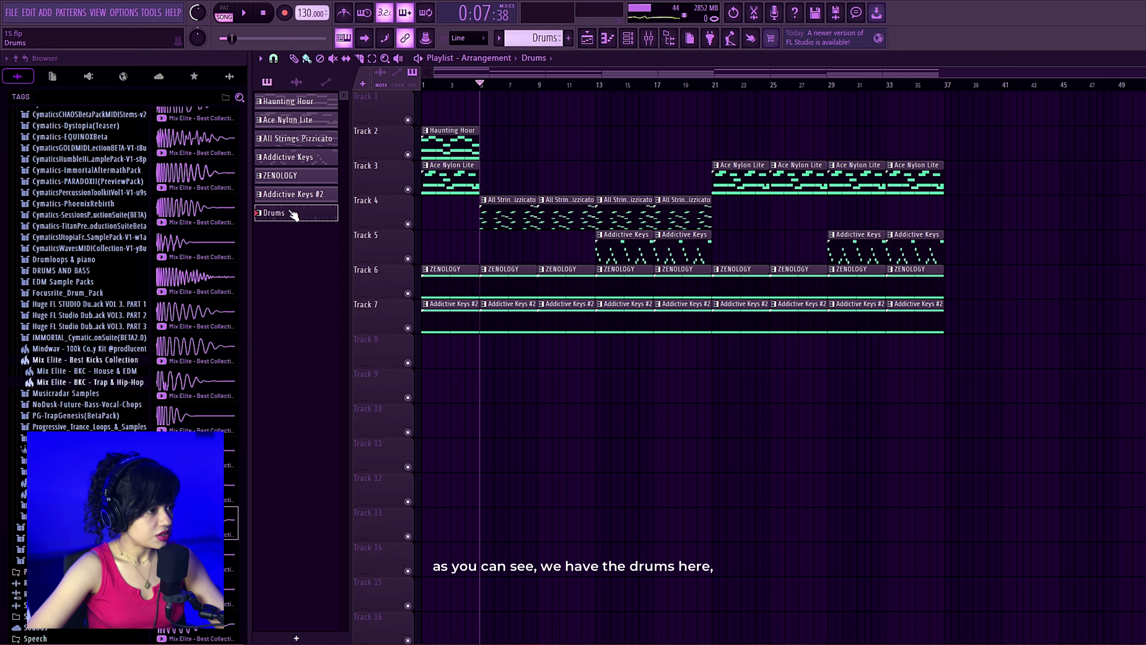
{"action": "right_click", "coordinate": [287, 219]}
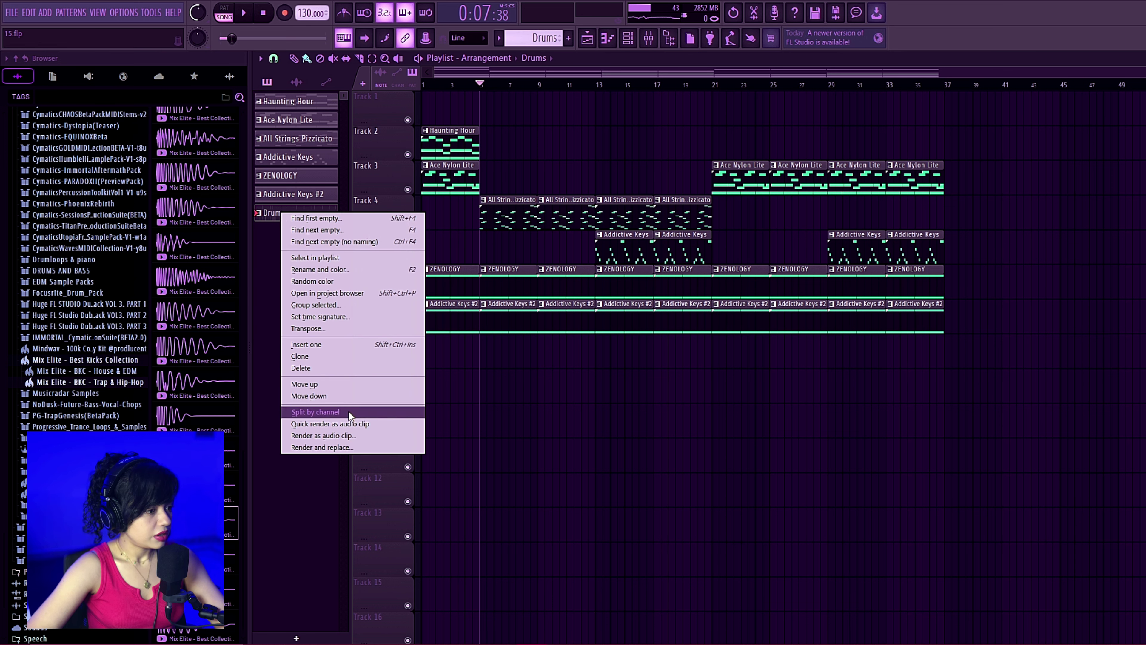
{"action": "left_click", "coordinate": [349, 411]}
- Select the six split Drums patterns together and place them at bar 5 on Tracks 9 to 14
{"action": "left_click", "coordinate": [301, 217]}
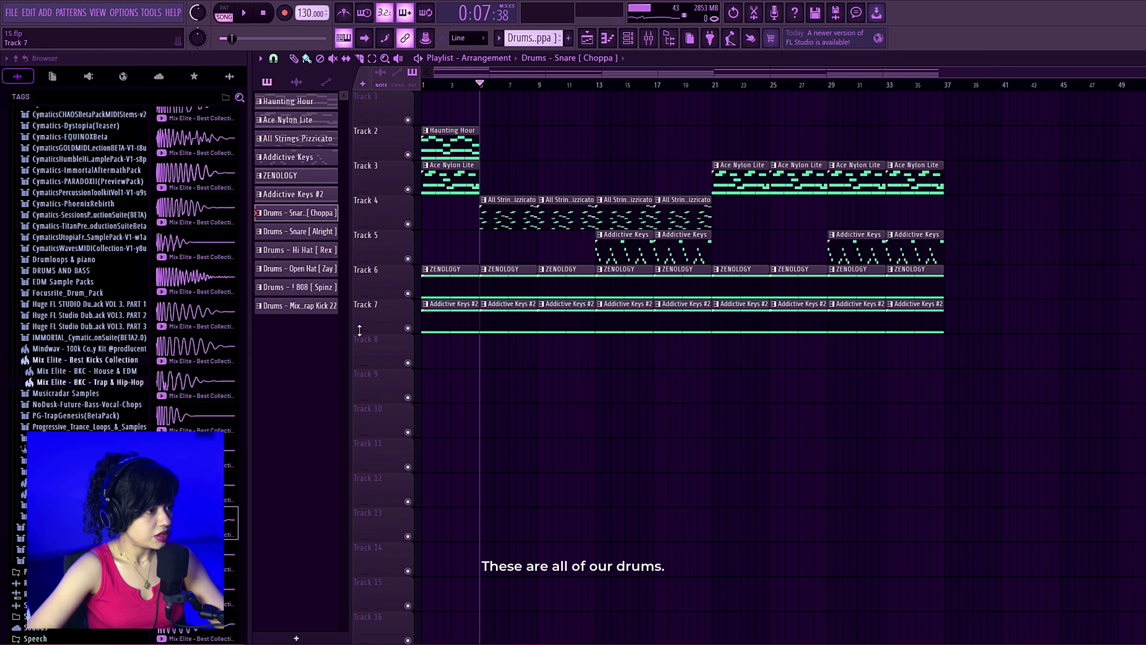
{"action": "left_click", "coordinate": [311, 312], "text": "shift"}
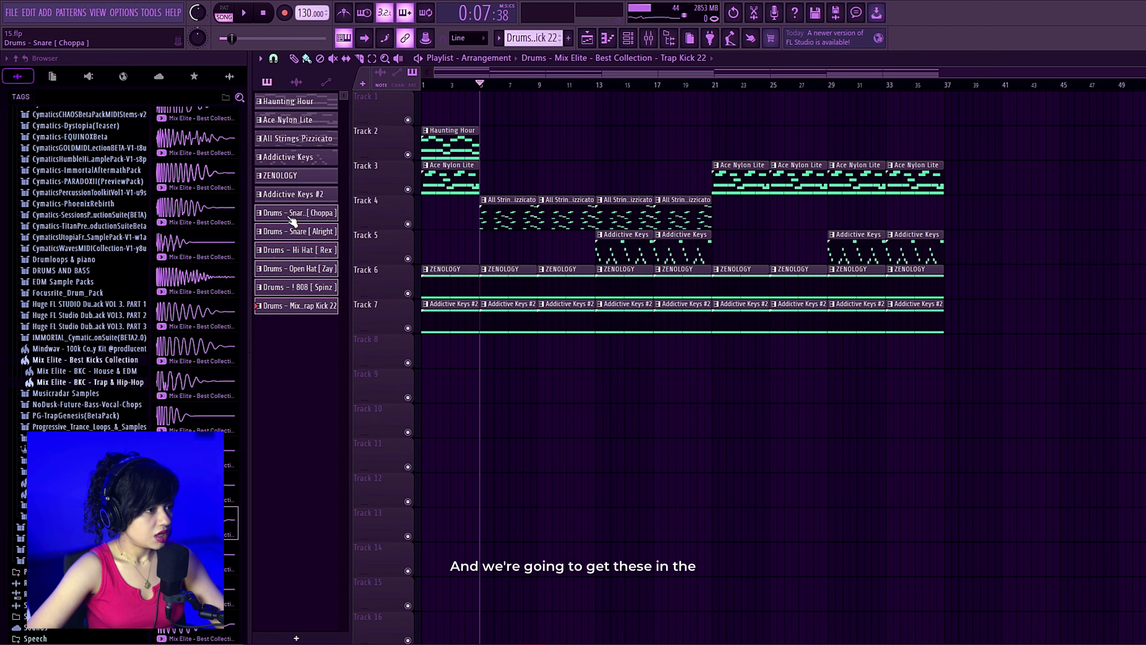
{"action": "left_click_drag", "start_coordinate": [292, 221], "coordinate": [484, 381]}
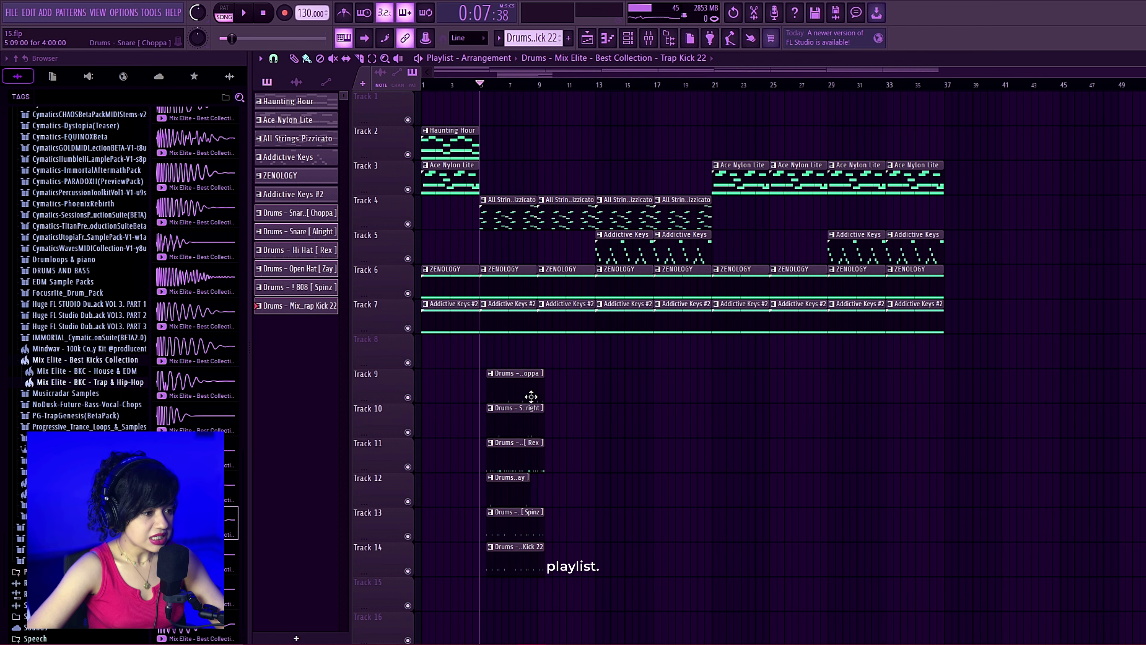
- Align the six drum clips to bar 5 and duplicate them to fill bars 5 to 21
{"action": "left_click_drag", "start_coordinate": [558, 383], "coordinate": [492, 549]}
{"action": "scroll", "coordinate": [458, 434], "scroll_direction": "up", "scroll_amount": 3}
{"action": "left_click_drag", "start_coordinate": [545, 377], "coordinate": [624, 374]}
{"action": "left_click_drag", "start_coordinate": [700, 381], "coordinate": [499, 626]}
{"action": "key", "text": "ctrl+b"}
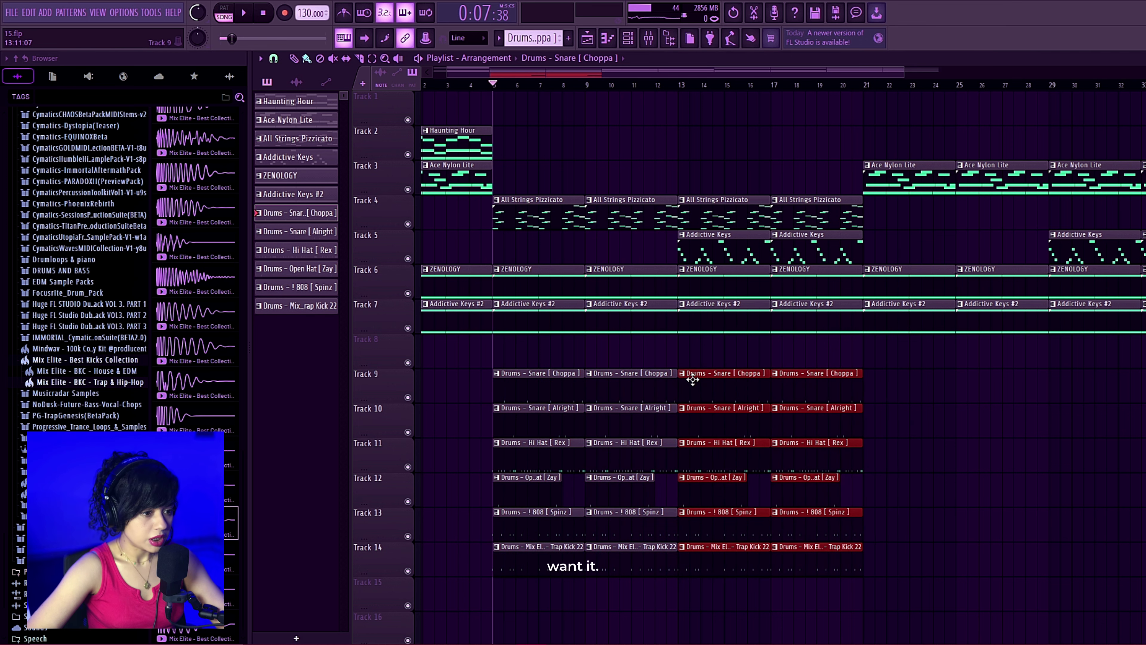
{"action": "left_click", "coordinate": [463, 510], "text": "ctrl"}
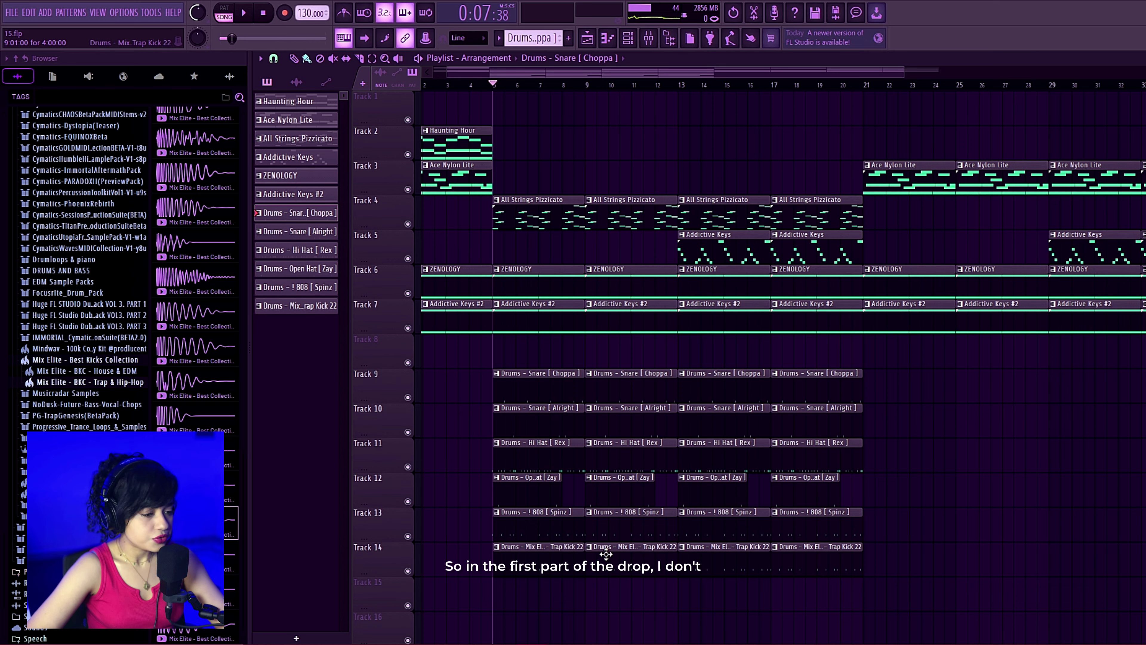
- Delete the Open Hat [ Zay ] clips at bars 5 and 9 on Track 12
{"action": "scroll", "coordinate": [540, 500], "scroll_direction": "up", "scroll_amount": 3}
{"action": "right_click", "coordinate": [540, 501]}
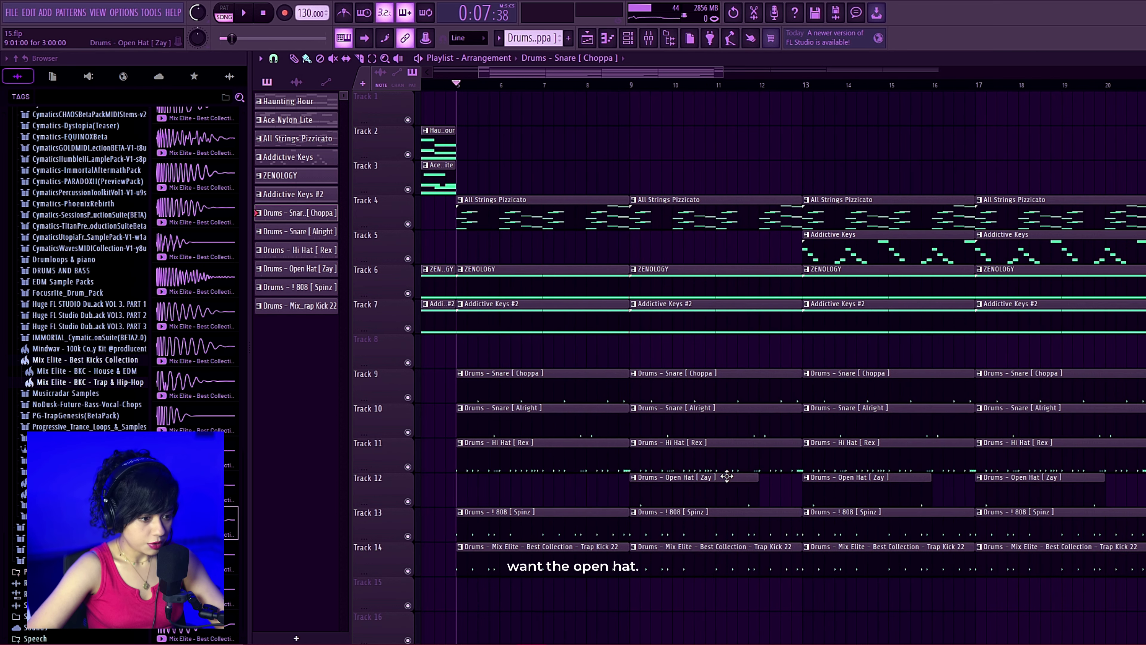
{"action": "right_click", "coordinate": [693, 493]}
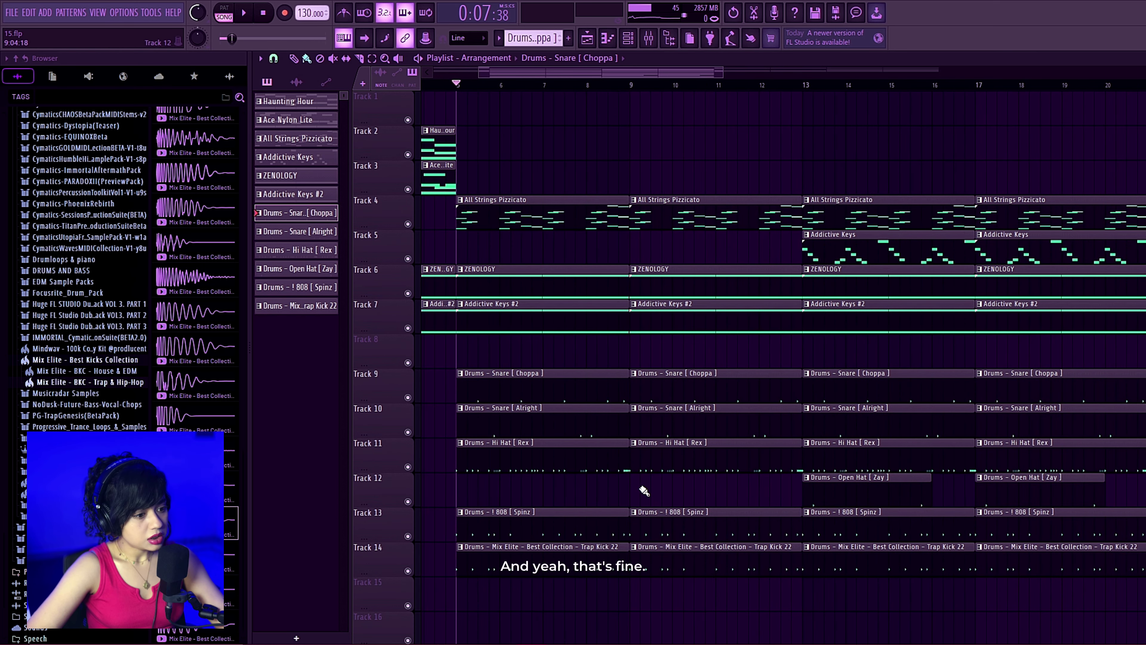
- Duplicate the bars 5 to 21 drum arrangement to fill bars 21 to 37
{"action": "scroll", "coordinate": [384, 497], "scroll_direction": "down", "scroll_amount": 3}
{"action": "left_click_drag", "start_coordinate": [731, 583], "coordinate": [727, 382]}
{"action": "left_click", "coordinate": [1026, 348], "text": "ctrl"}
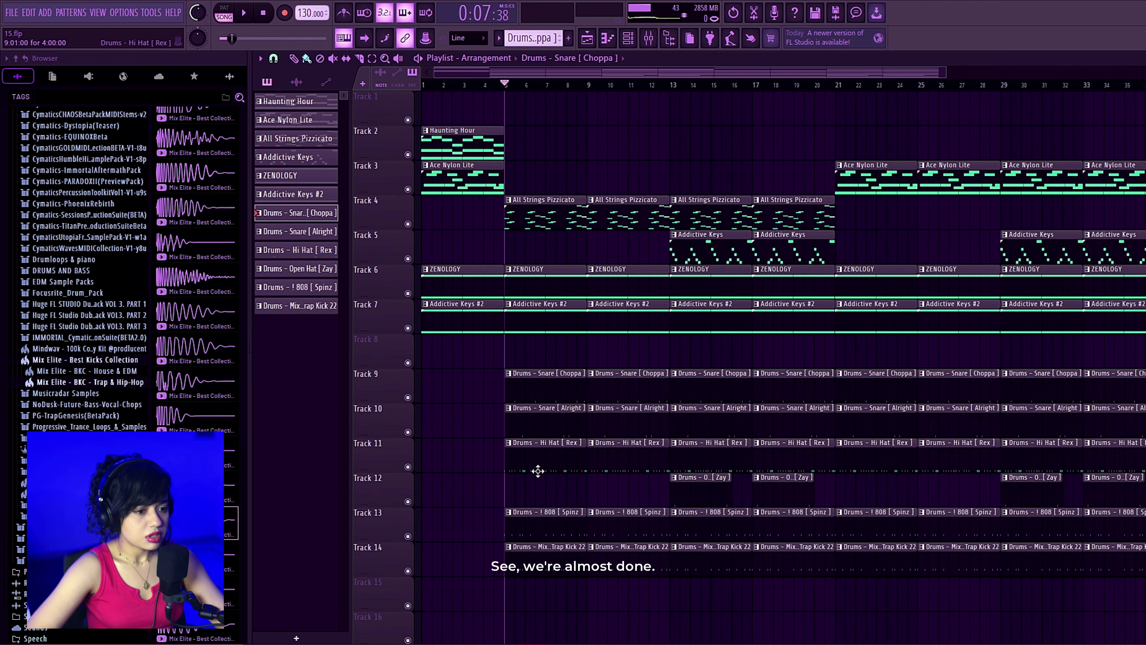
- Move all drum clips up one track so they occupy Tracks 8 to 13
{"action": "scroll", "coordinate": [1001, 328], "scroll_direction": "down", "scroll_amount": 2}
{"action": "left_click_drag", "start_coordinate": [965, 383], "coordinate": [469, 591]}
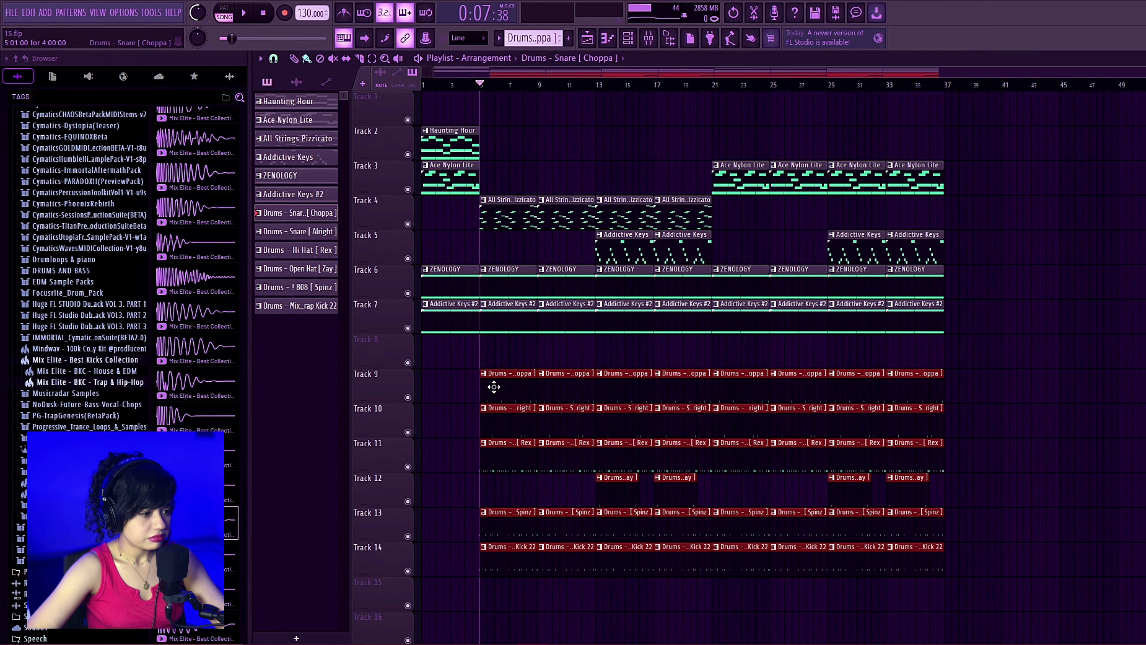
{"action": "left_click_drag", "start_coordinate": [494, 387], "coordinate": [494, 335]}
{"action": "left_click", "coordinate": [469, 430]}
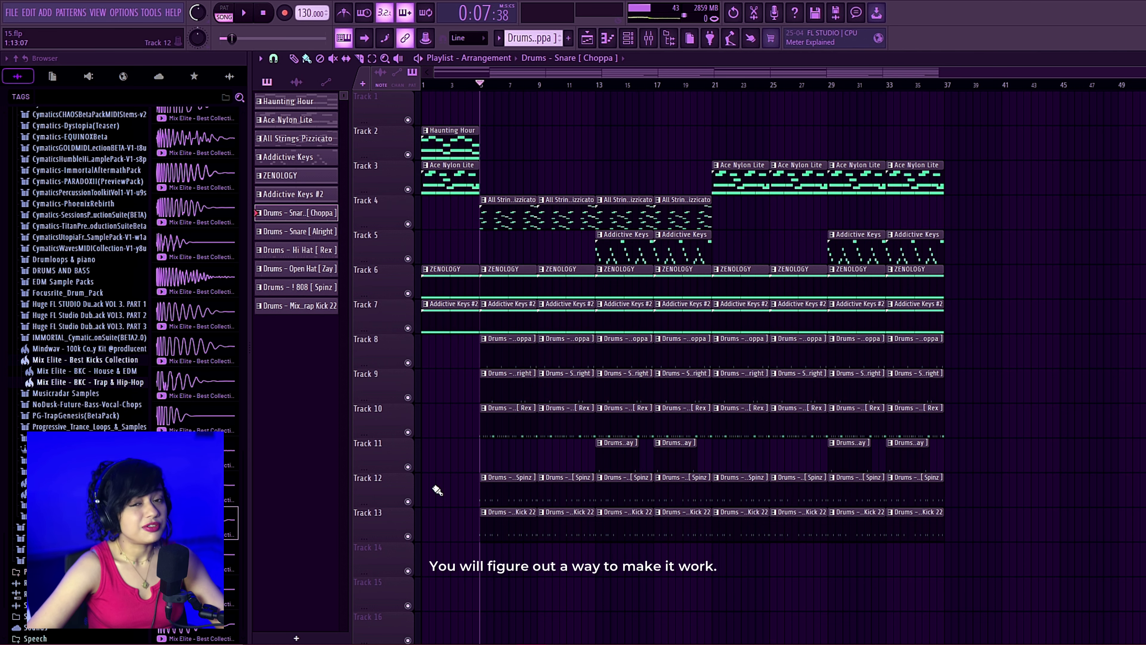
- Create a pattern named Bassline and place it on Track 5 from bar 1 to bar 5
{"action": "scroll", "coordinate": [451, 440], "scroll_direction": "up", "scroll_amount": 3}
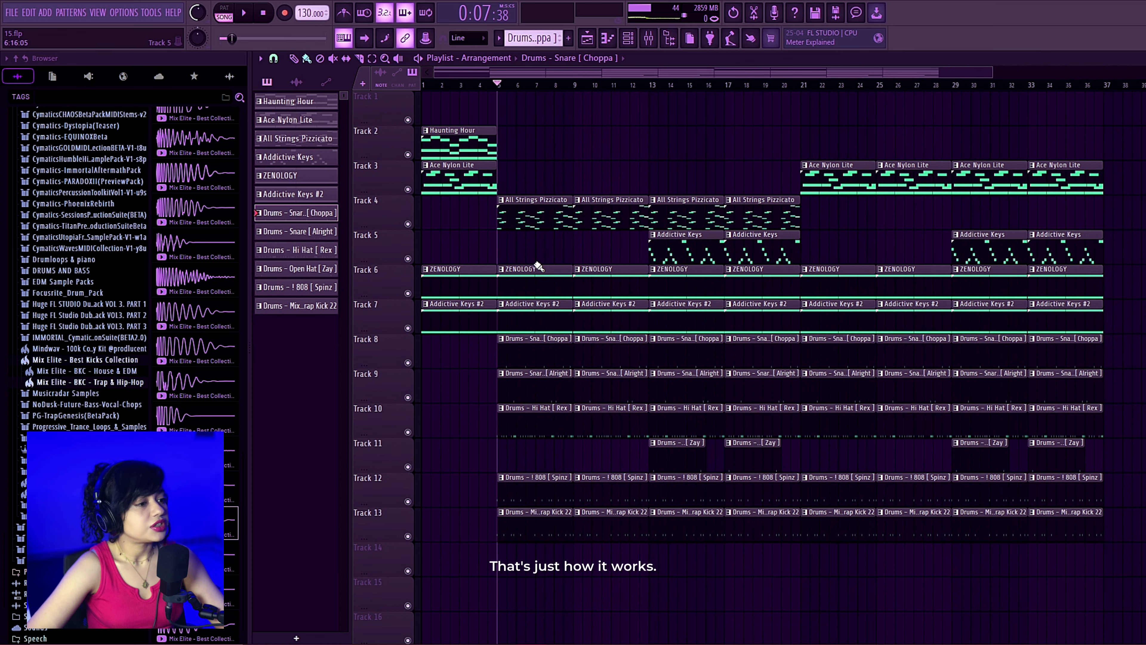
{"action": "left_click", "coordinate": [568, 38]}
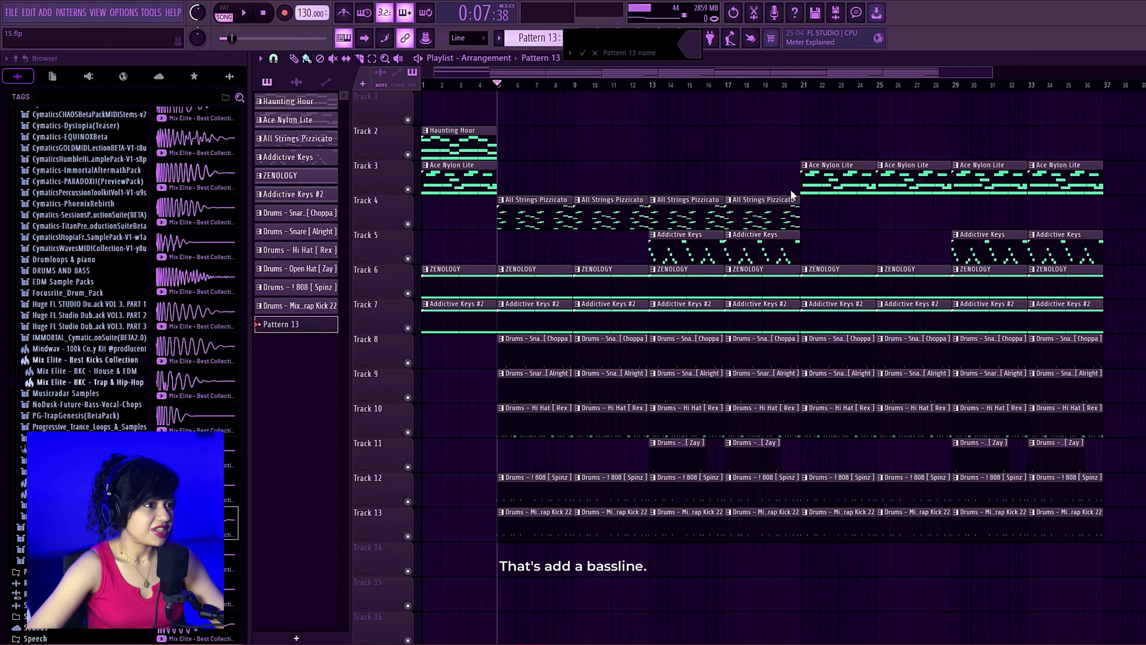
{"action": "type", "text": "Bassline"}
{"action": "key", "text": "Return"}
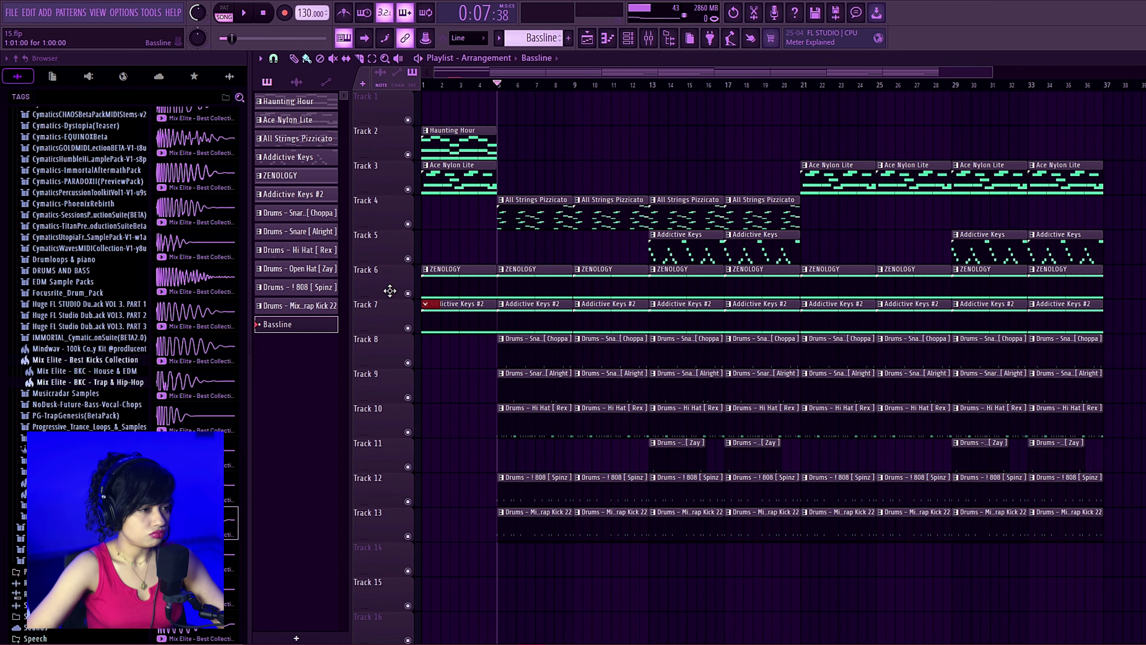
{"action": "left_click", "coordinate": [431, 235]}
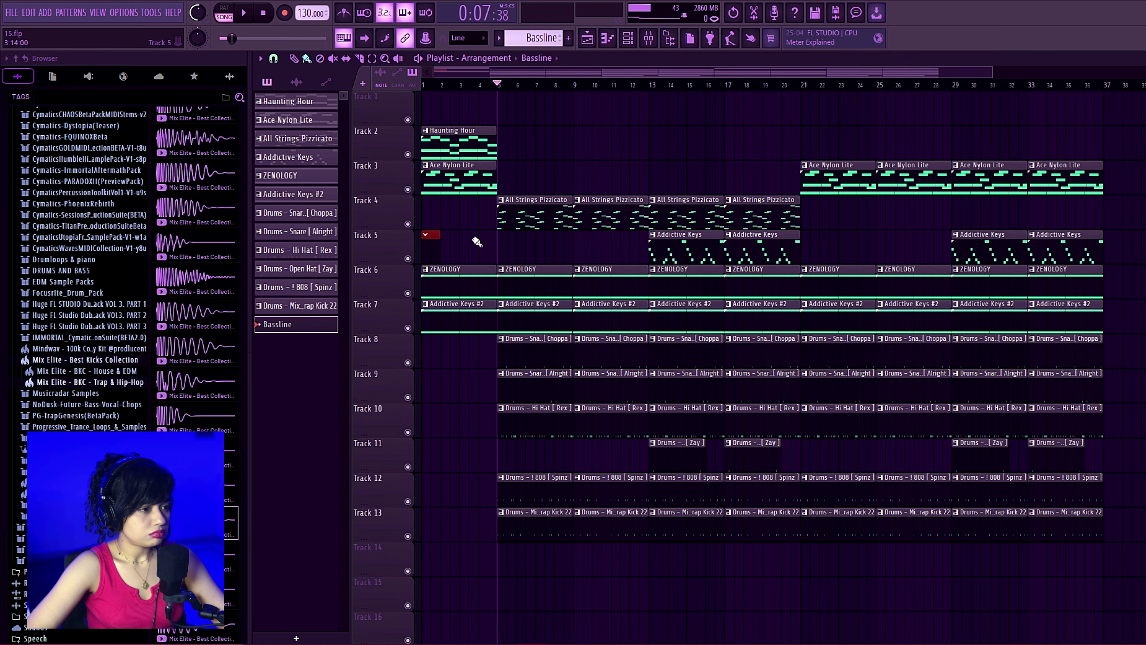
{"action": "left_click_drag", "start_coordinate": [441, 237], "coordinate": [497, 240]}
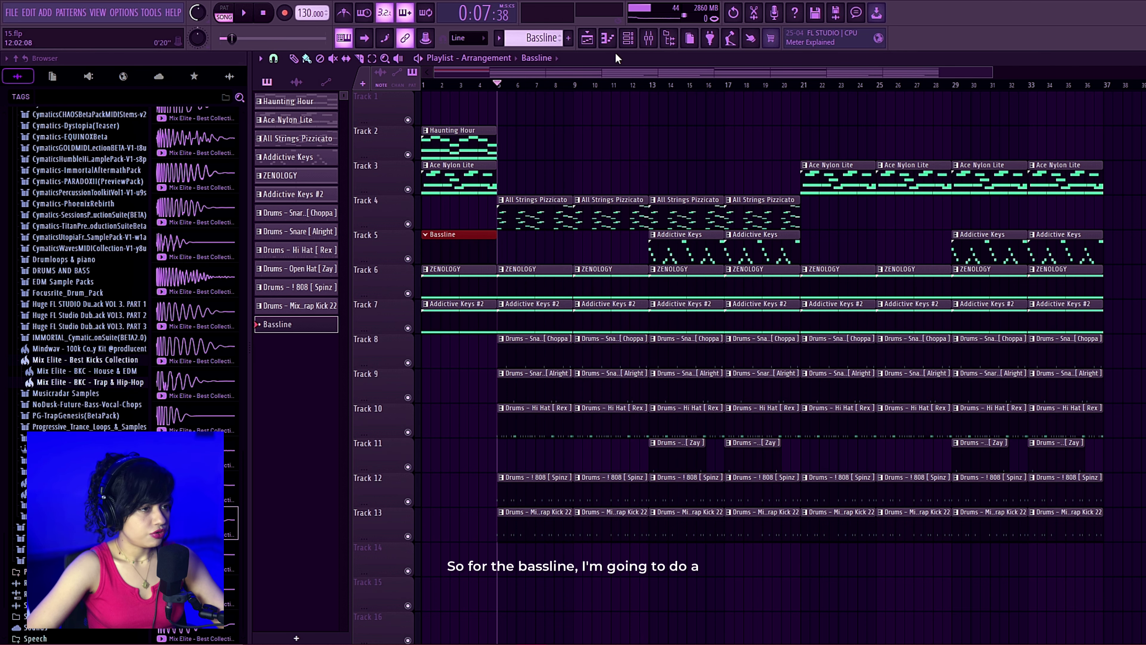
- Add a Sytrus channel and load its Deep3 bass preset
{"action": "left_click", "coordinate": [627, 38]}
{"action": "left_click", "coordinate": [51, 12]}
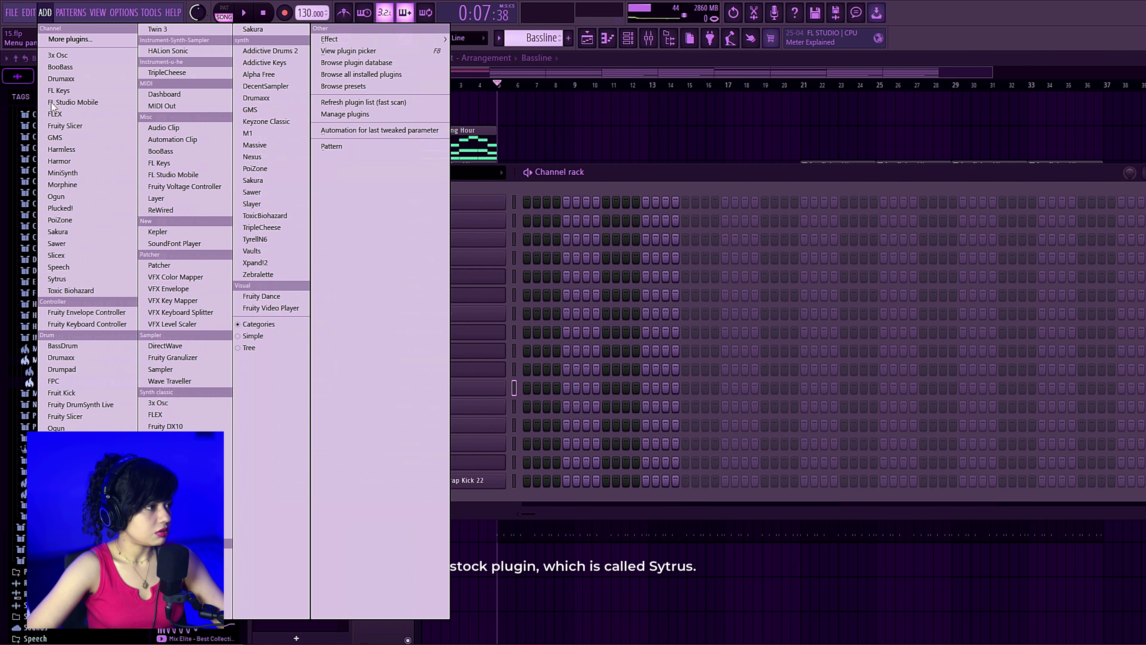
{"action": "left_click", "coordinate": [79, 280]}
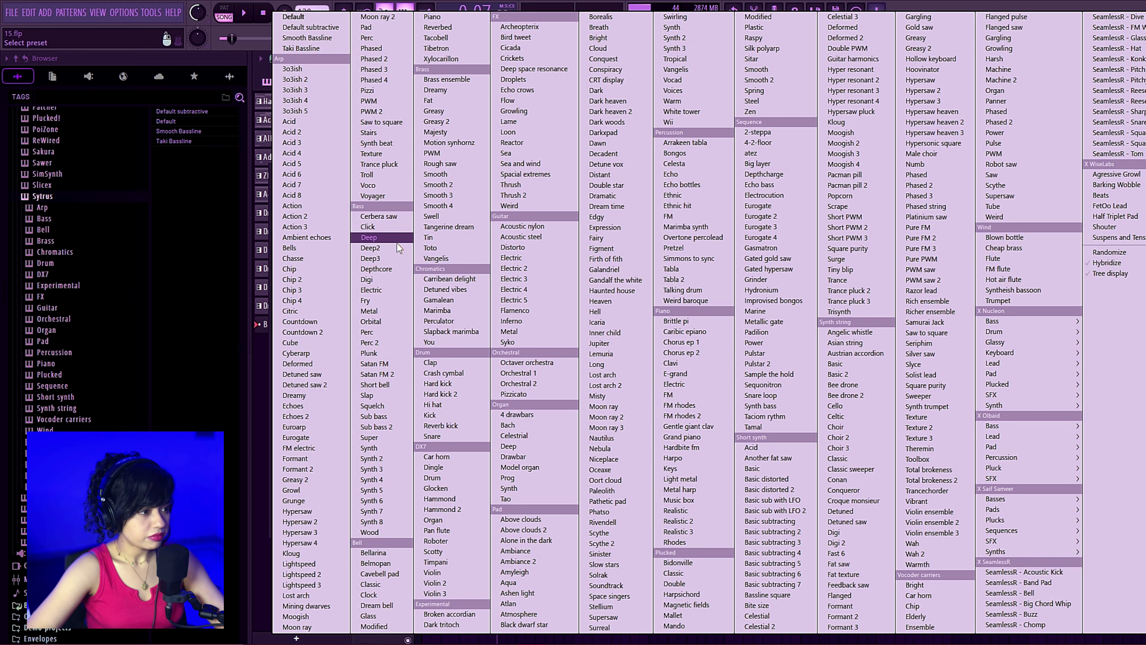
{"action": "left_click", "coordinate": [386, 258]}
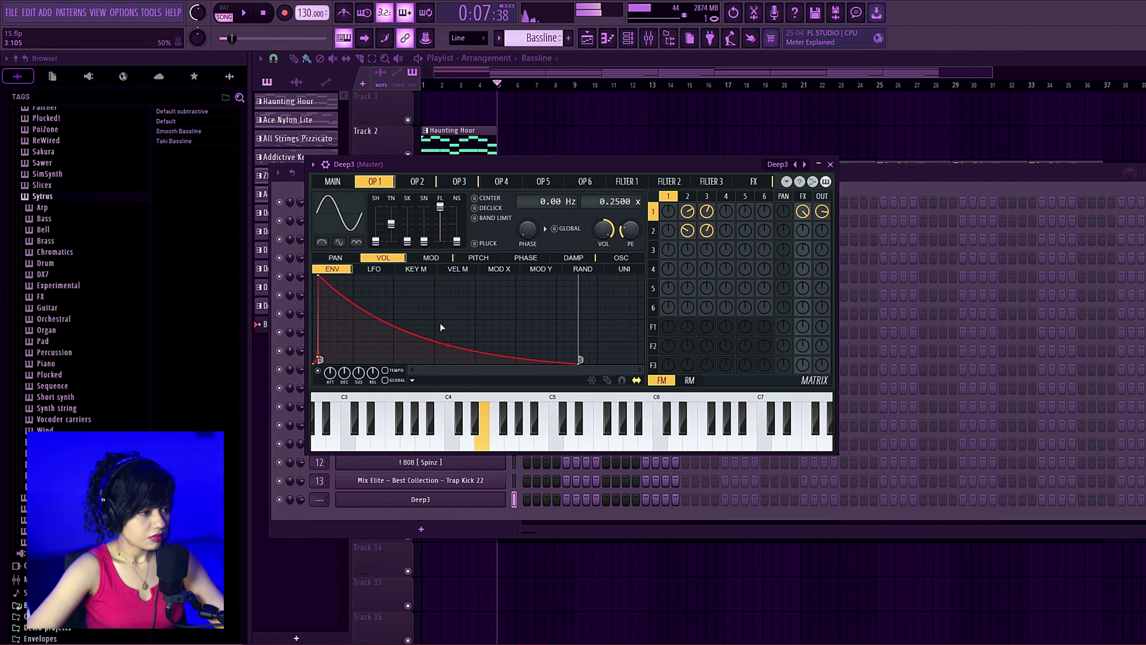
- Draw a D#4 note at bar 1 in the Deep3 piano roll and extend it over four bars
{"action": "right_click", "coordinate": [503, 499]}
{"action": "left_click", "coordinate": [524, 472]}
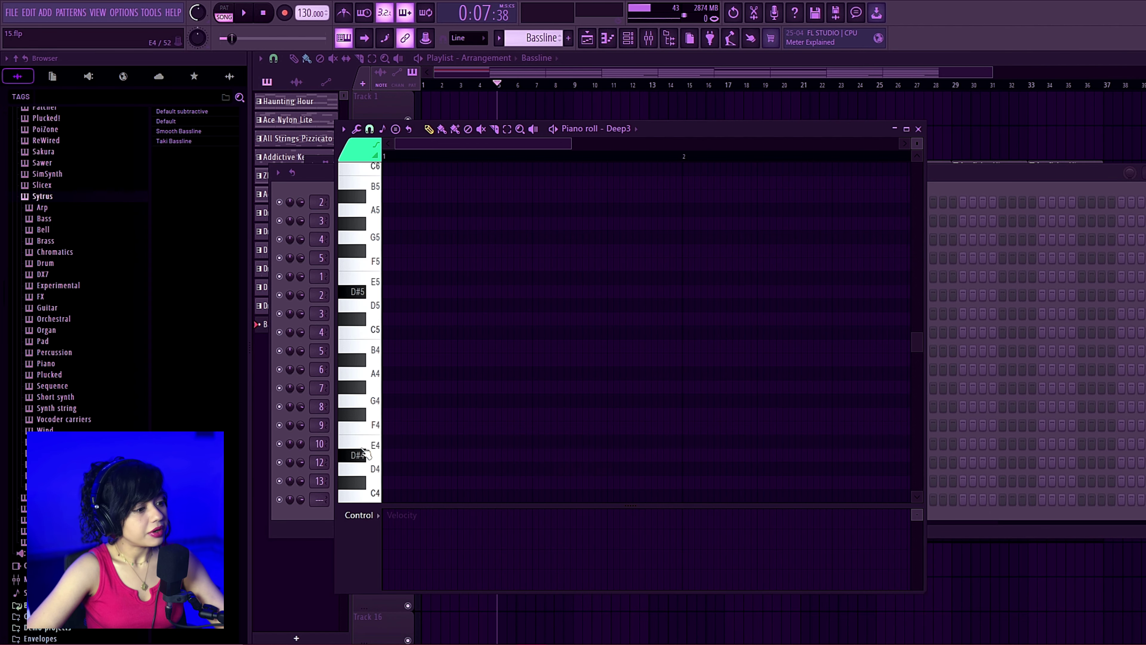
{"action": "left_click", "coordinate": [362, 454]}
{"action": "left_click_drag", "start_coordinate": [403, 455], "coordinate": [245, 455]}
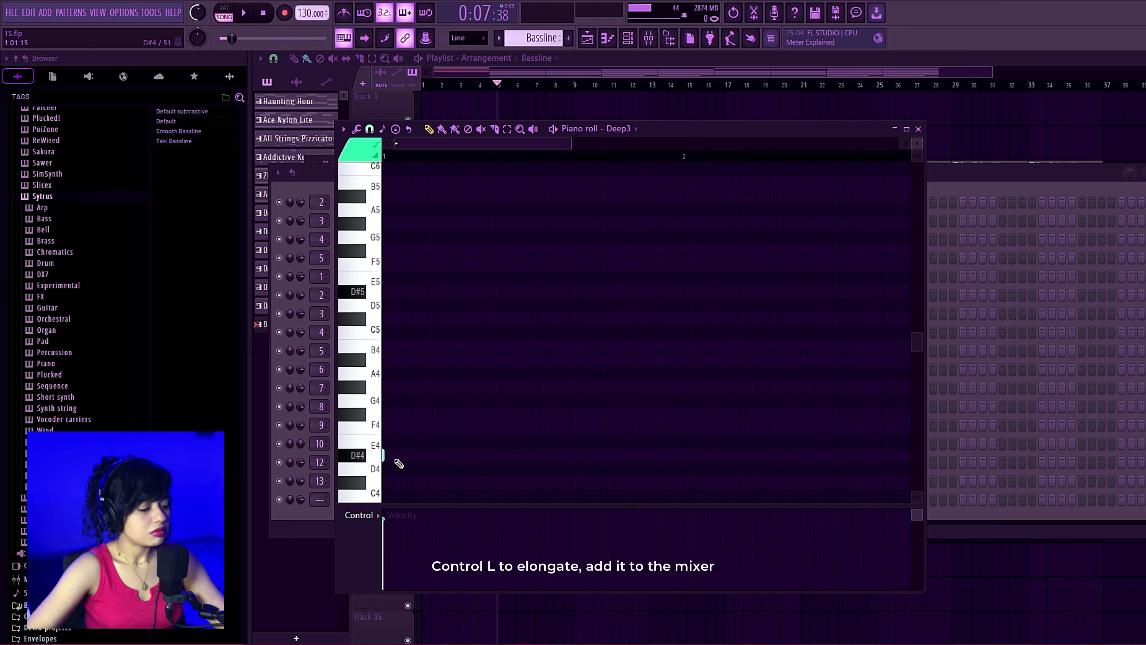
{"action": "key", "text": "ctrl+l"}
- Route the Deep3 channel to mixer track 14 and lower its fader while the song plays
{"action": "key", "text": "F9"}
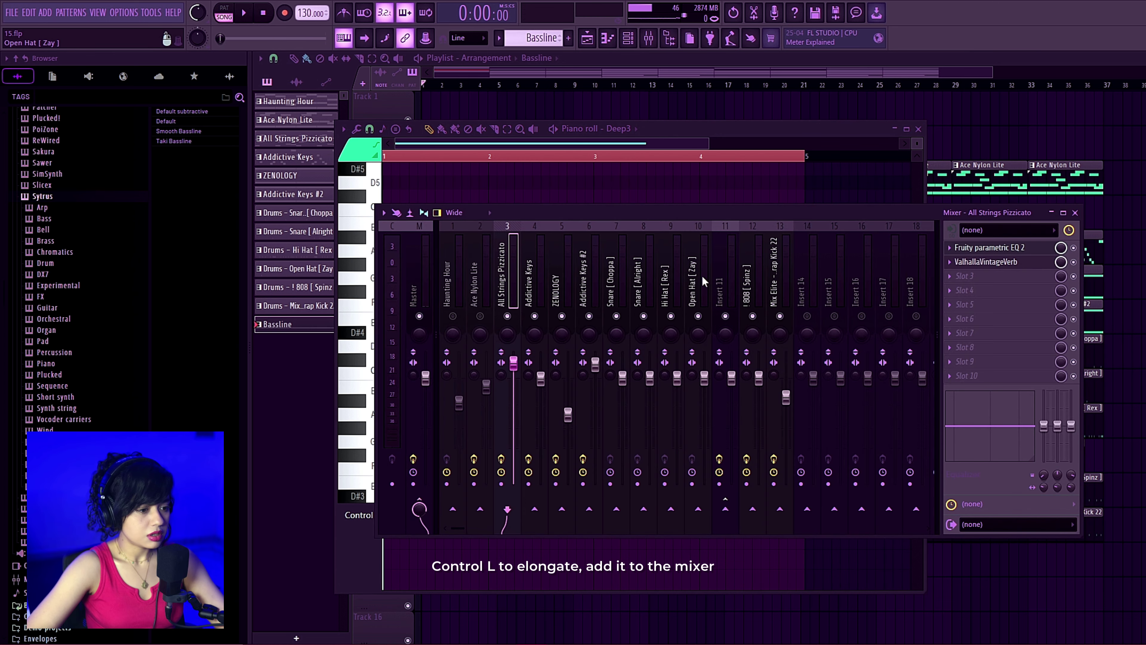
{"action": "key", "text": "ctrl+l"}
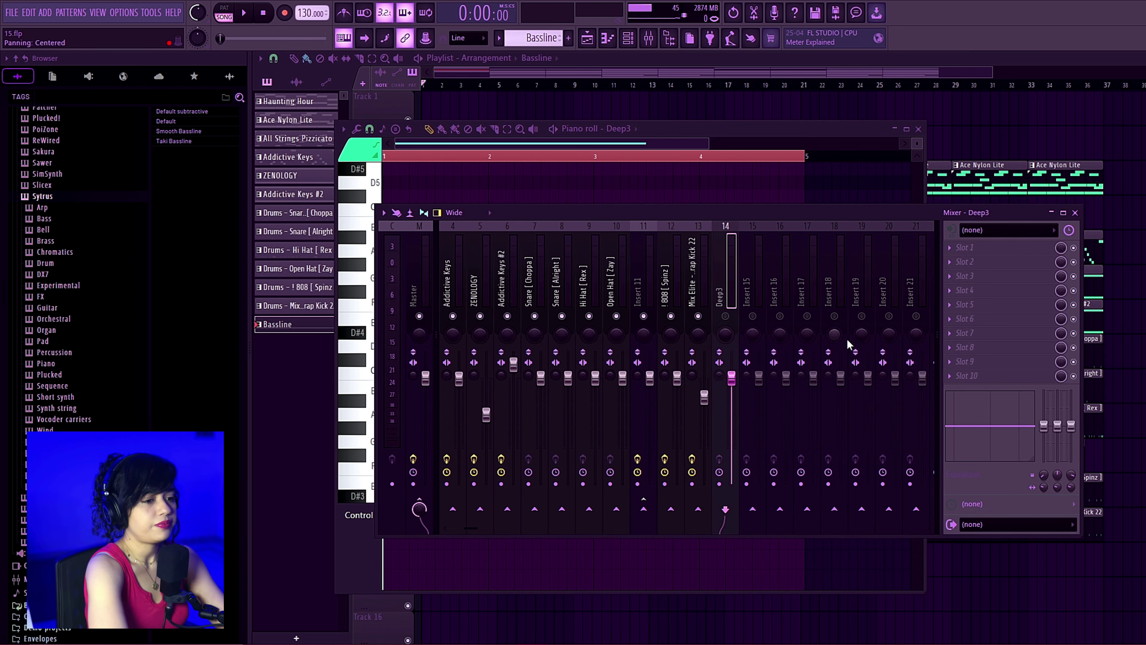
{"action": "key", "text": "space"}
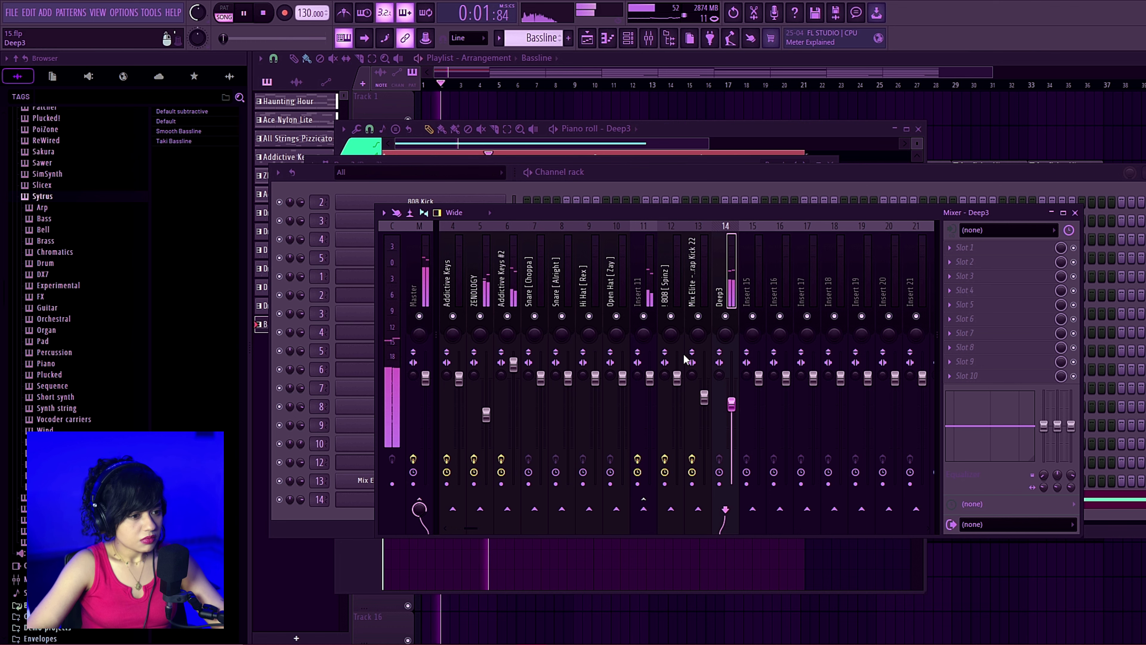